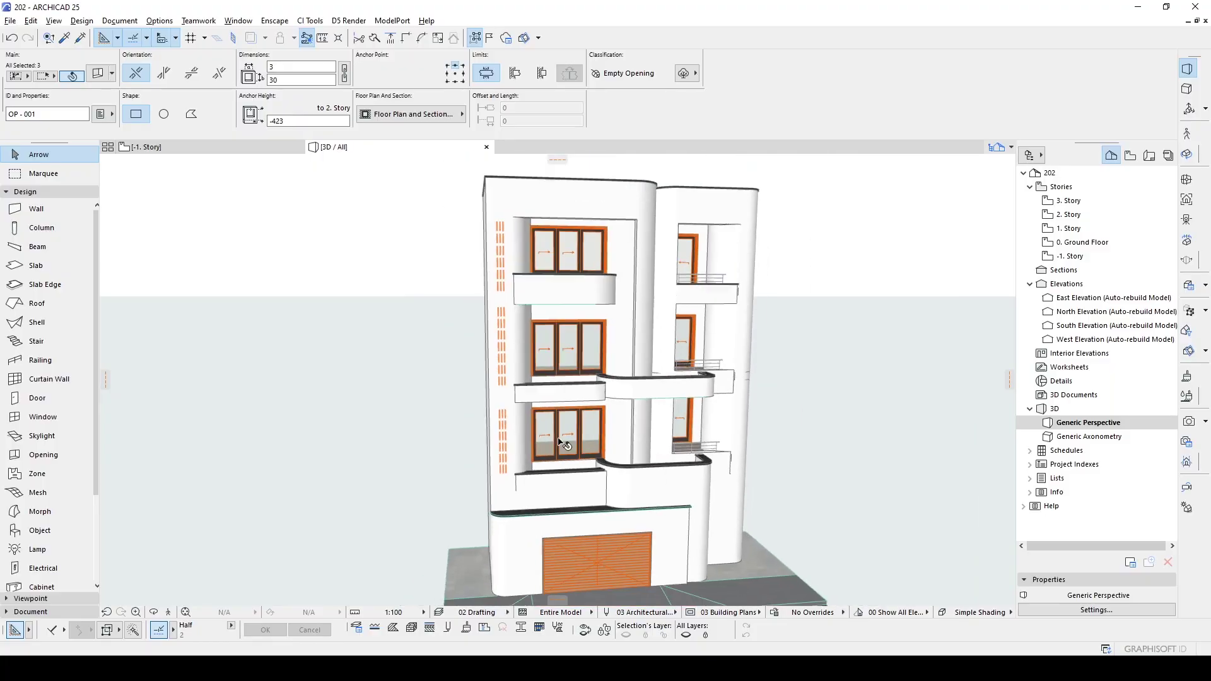
pyautogui.keyDown('shift'); pyautogui.moveTo(625, 396); pyautogui.dragTo(515, 446, button='middle'); pyautogui.keyUp('shift')
pyautogui.press('Escape')
pyautogui.scroll(2, 681, 389)
pyautogui.scroll(1, 584, 409)
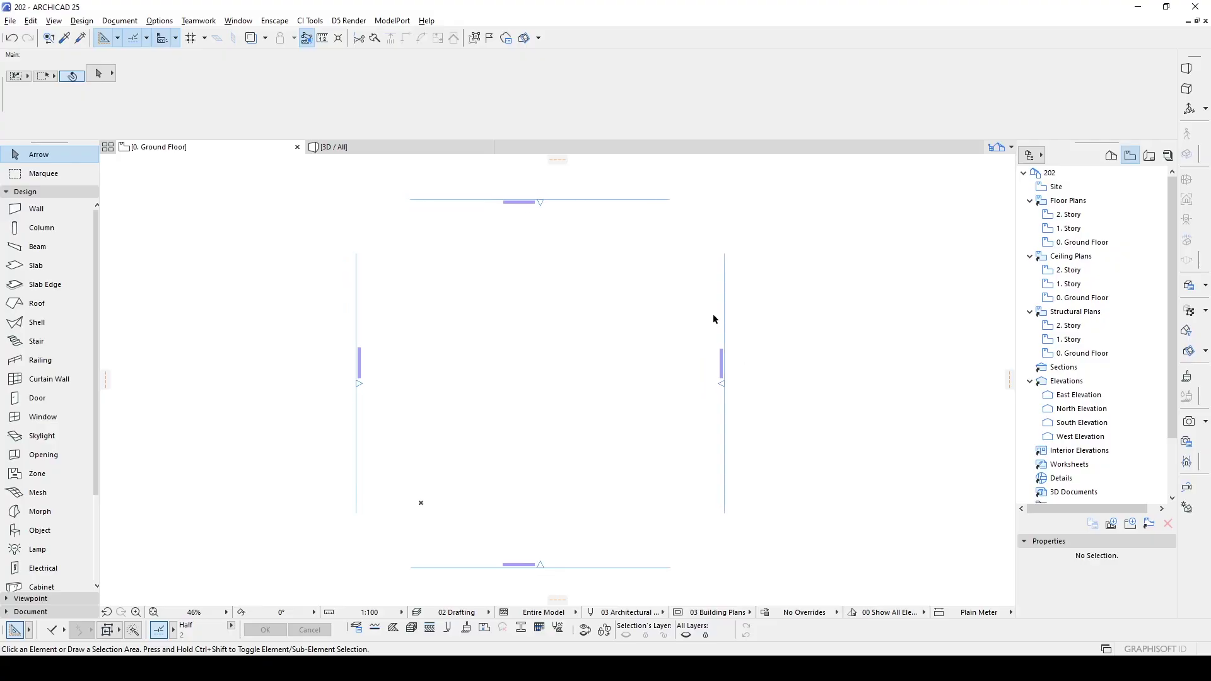
# - Check the project's working units, including the length unit and its decimals, and accept them
pyautogui.click(159, 20)
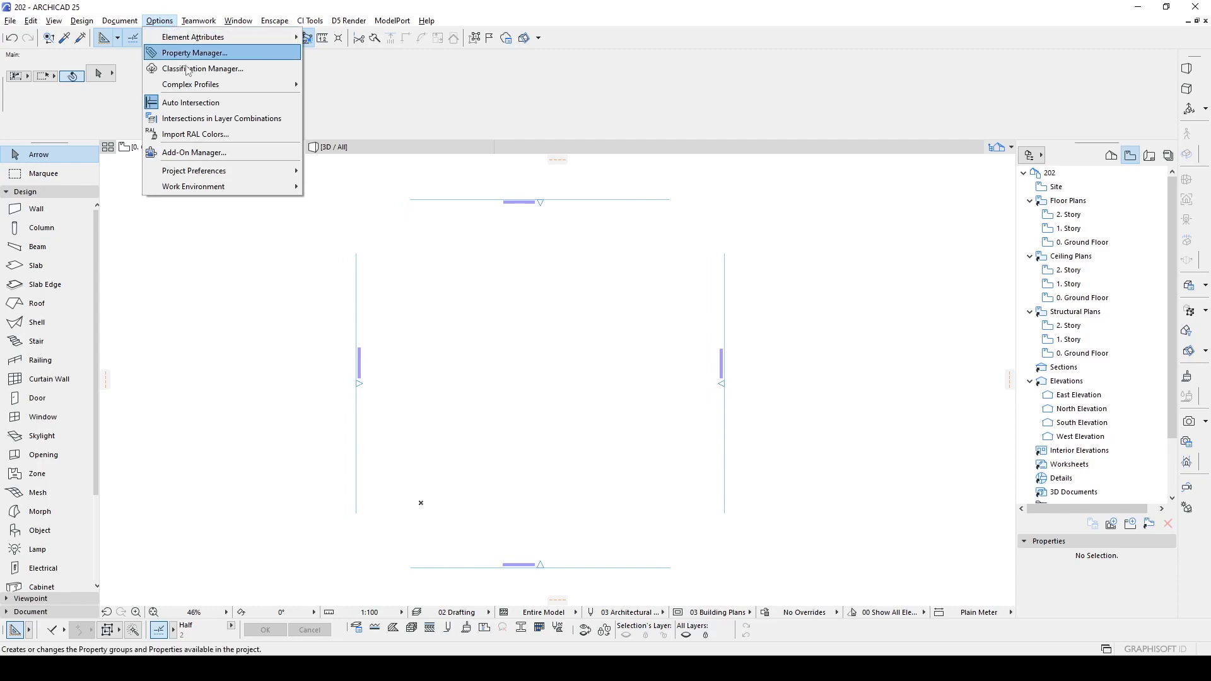
pyautogui.moveTo(231, 172)
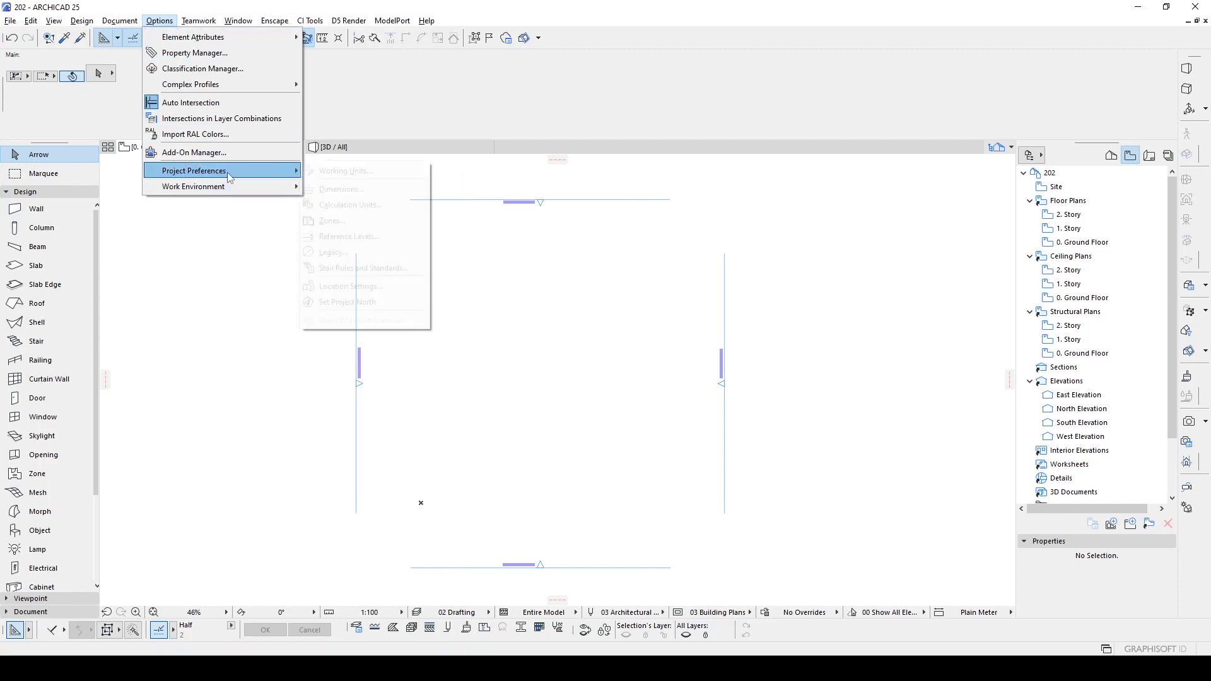
pyautogui.click(335, 171)
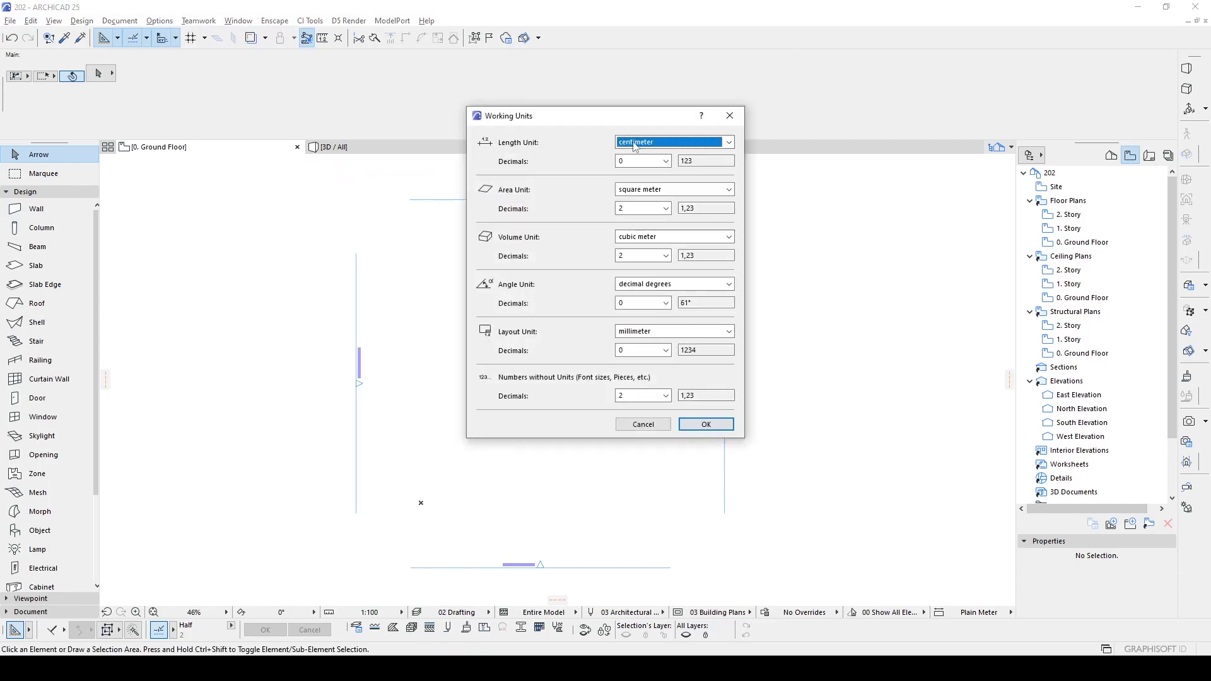
pyautogui.click(706, 425)
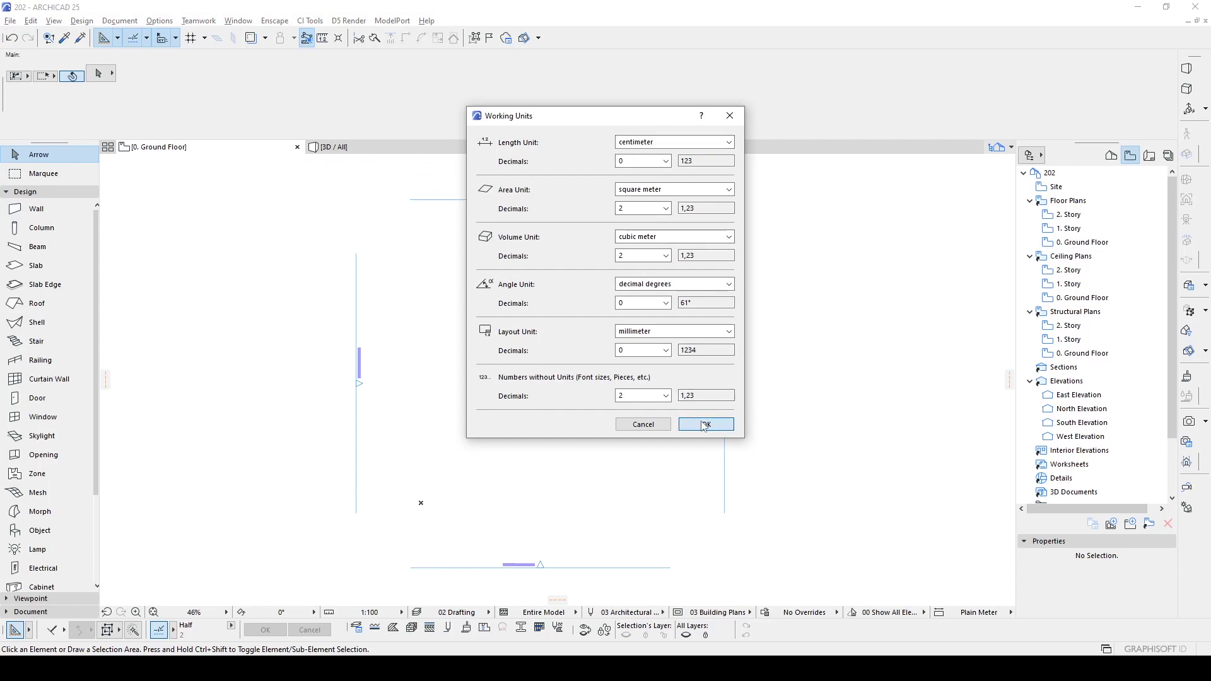
# - Set the wall thickness to 25 cm and draw a vertical wall near the west elevation line on the ground floor
pyautogui.click(38, 208)
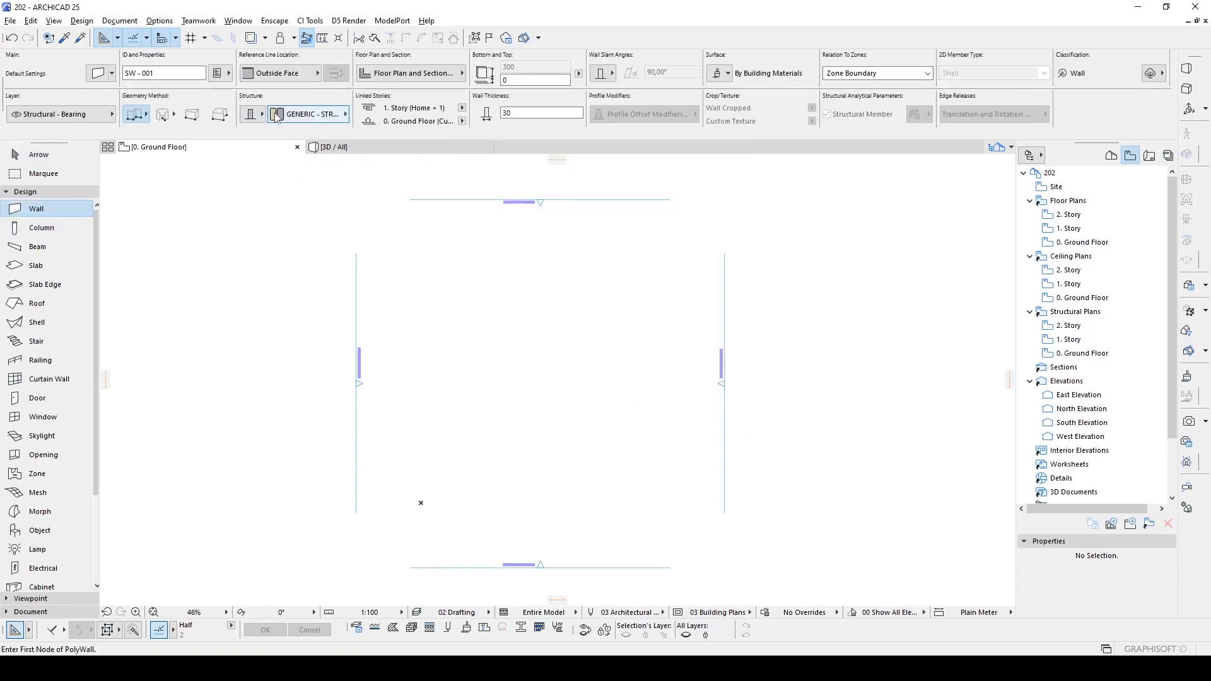
pyautogui.click(529, 115)
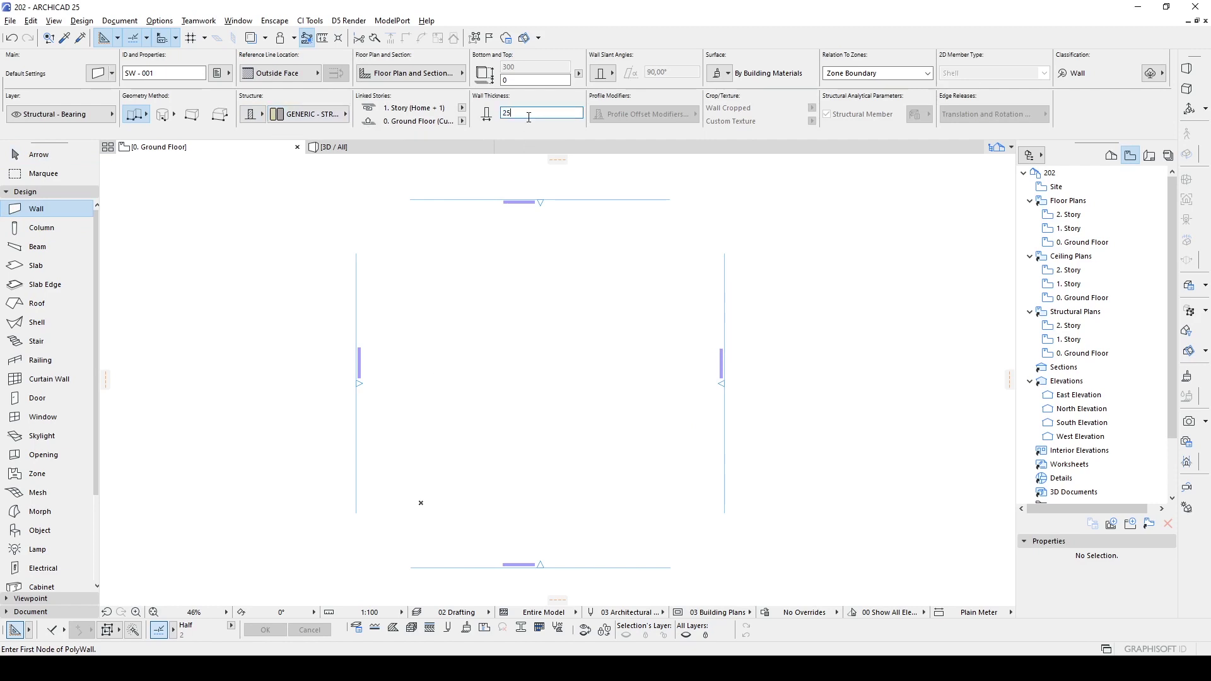
pyautogui.moveTo(403, 307)
pyautogui.mouseDown(button='middle')
pyautogui.moveTo(411, 294)
pyautogui.moveTo(430, 306)
pyautogui.moveTo(418, 318)
pyautogui.mouseUp(button='middle')
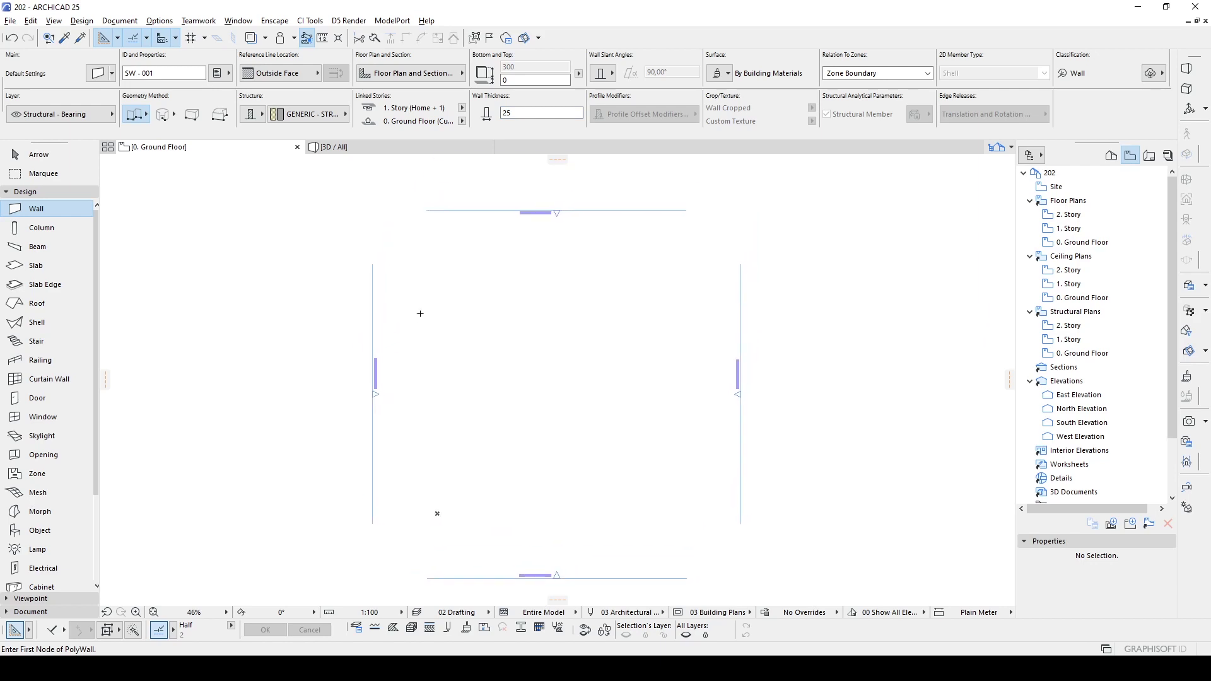
pyautogui.click(424, 309)
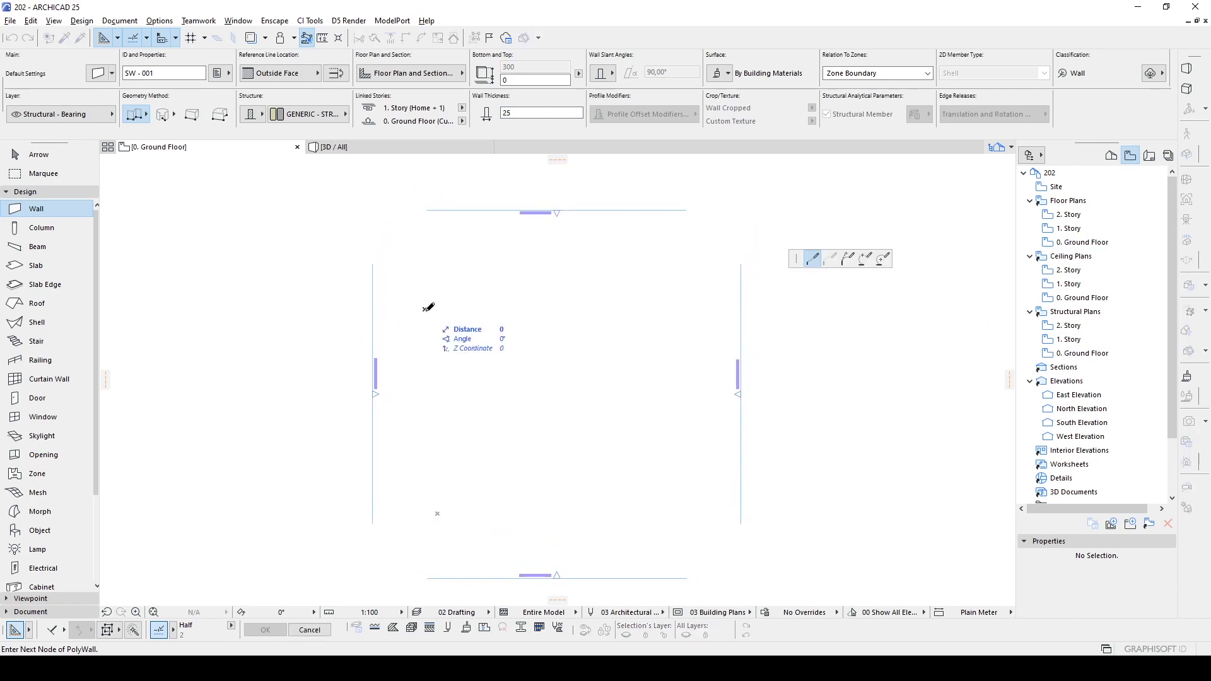
pyautogui.moveTo(428, 308); pyautogui.dragTo(454, 349, button='middle')
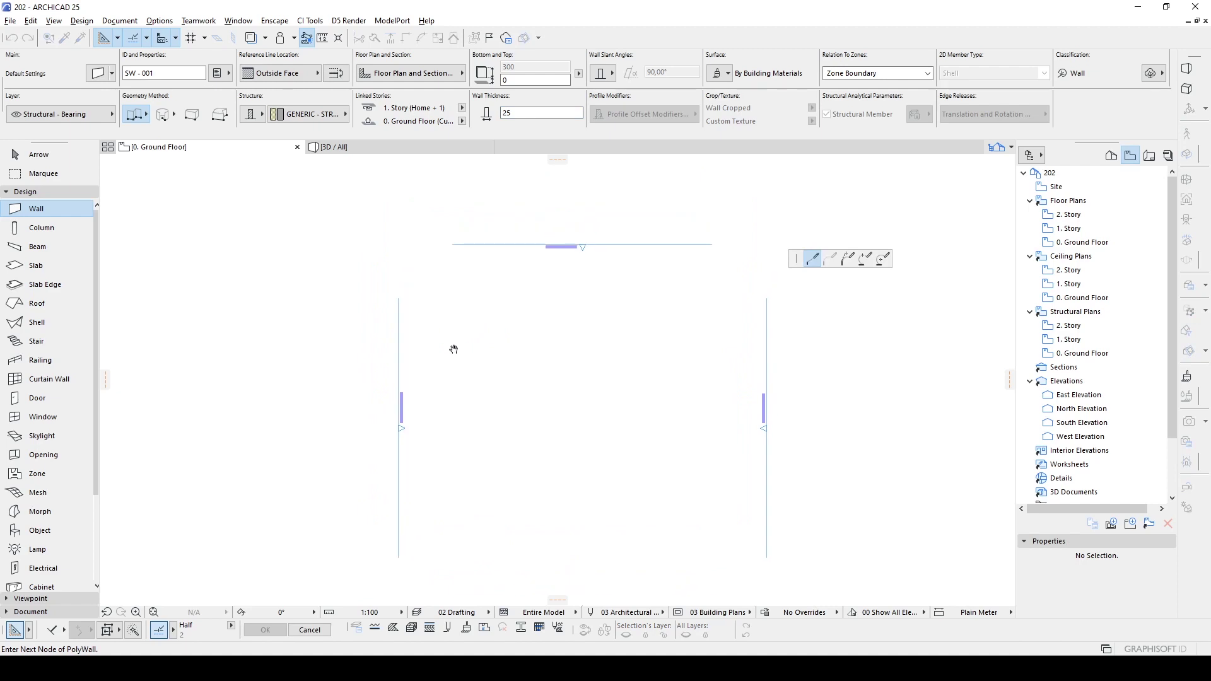
pyautogui.scroll(1, 457, 354)
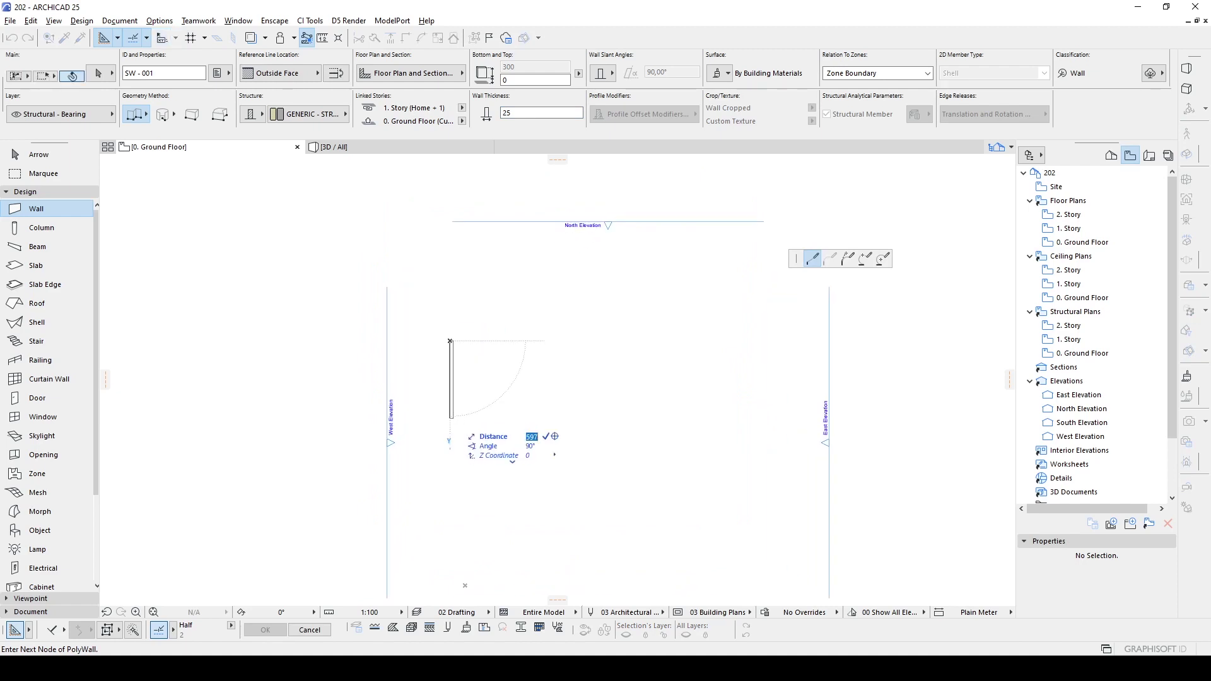
pyautogui.press('Return')
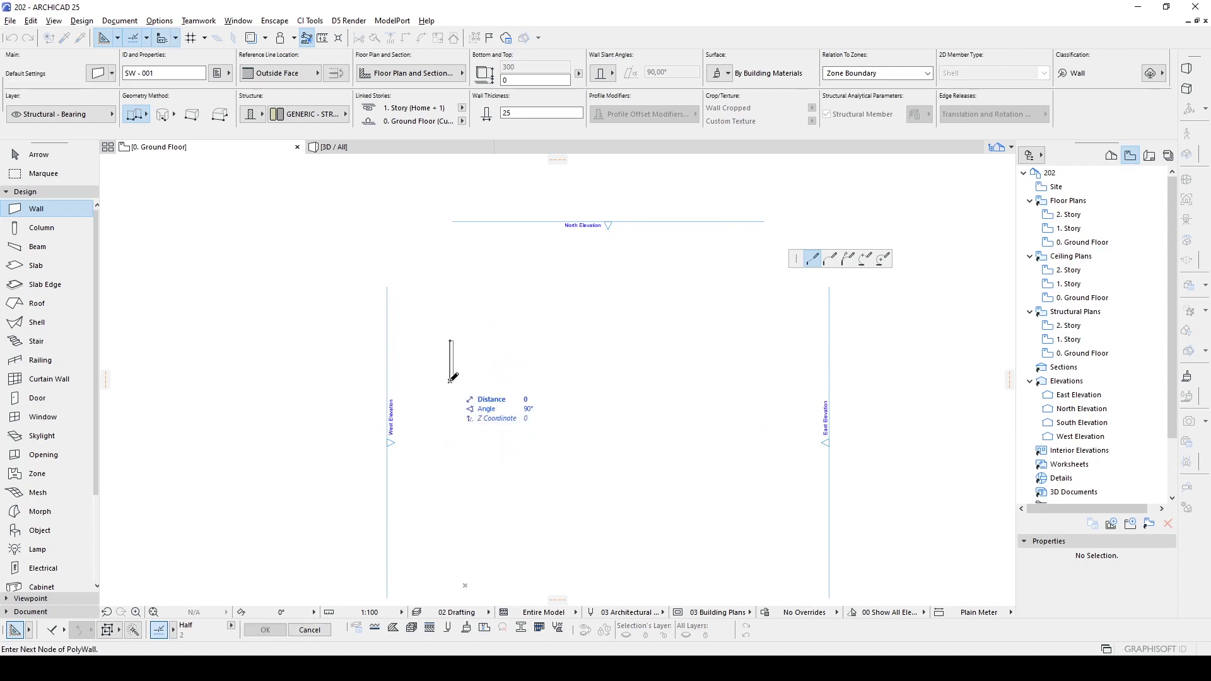
pyautogui.scroll(5, 453, 379)
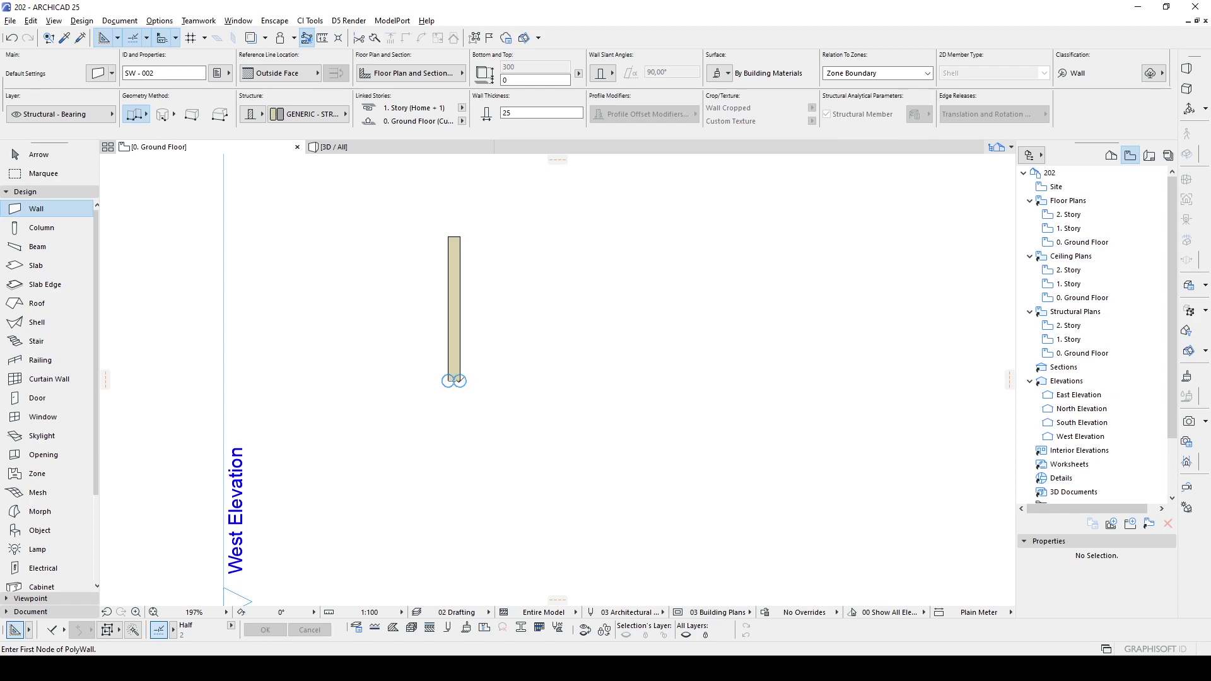
# - Continue from the vertical wall's lower end with a 90 cm wall to the right and a 60 cm wall upward
pyautogui.click(451, 381)
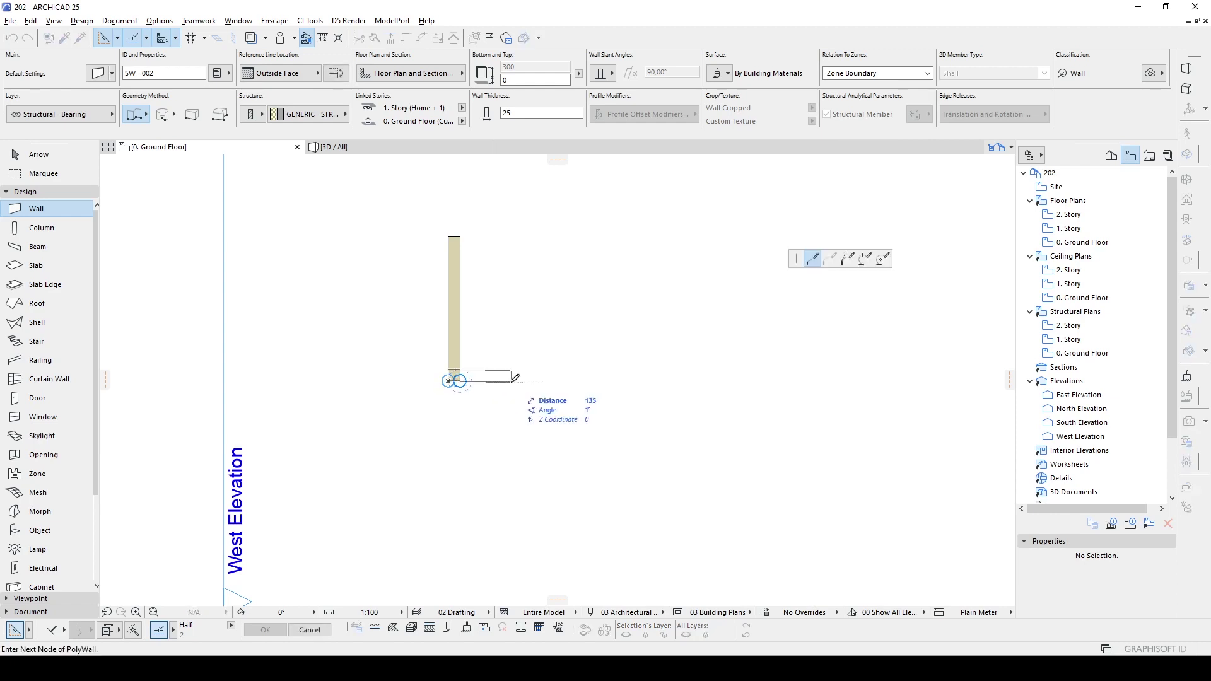
pyautogui.write('90')
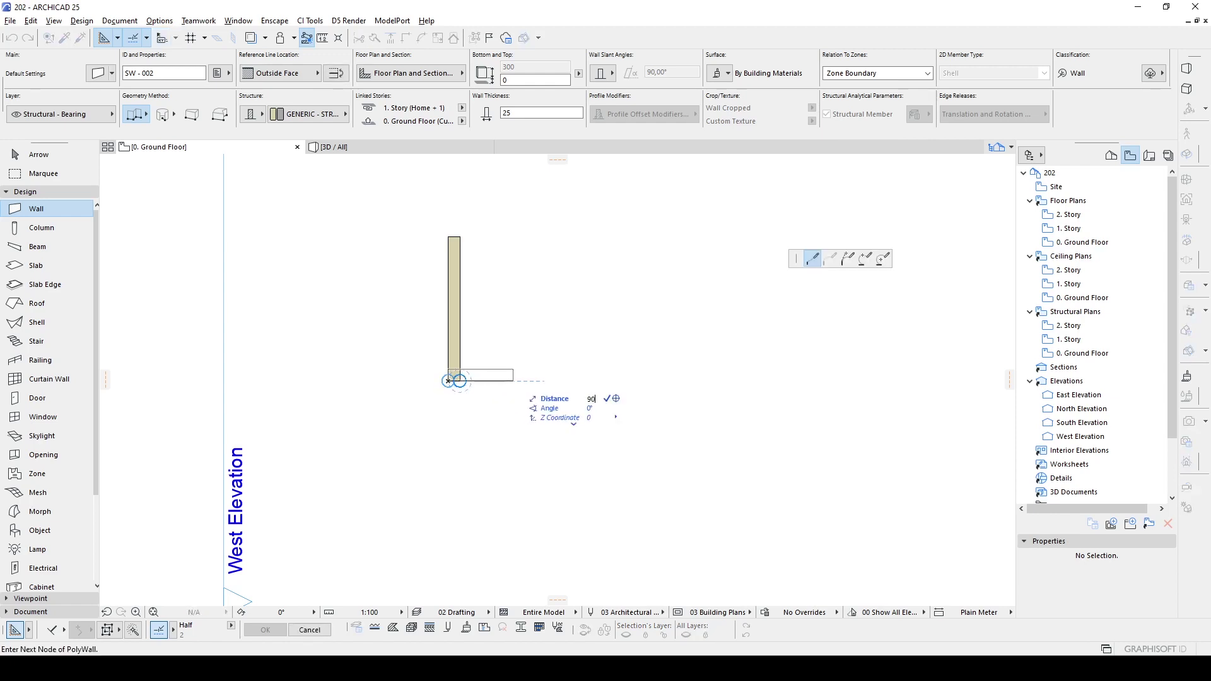
pyautogui.press('Return')
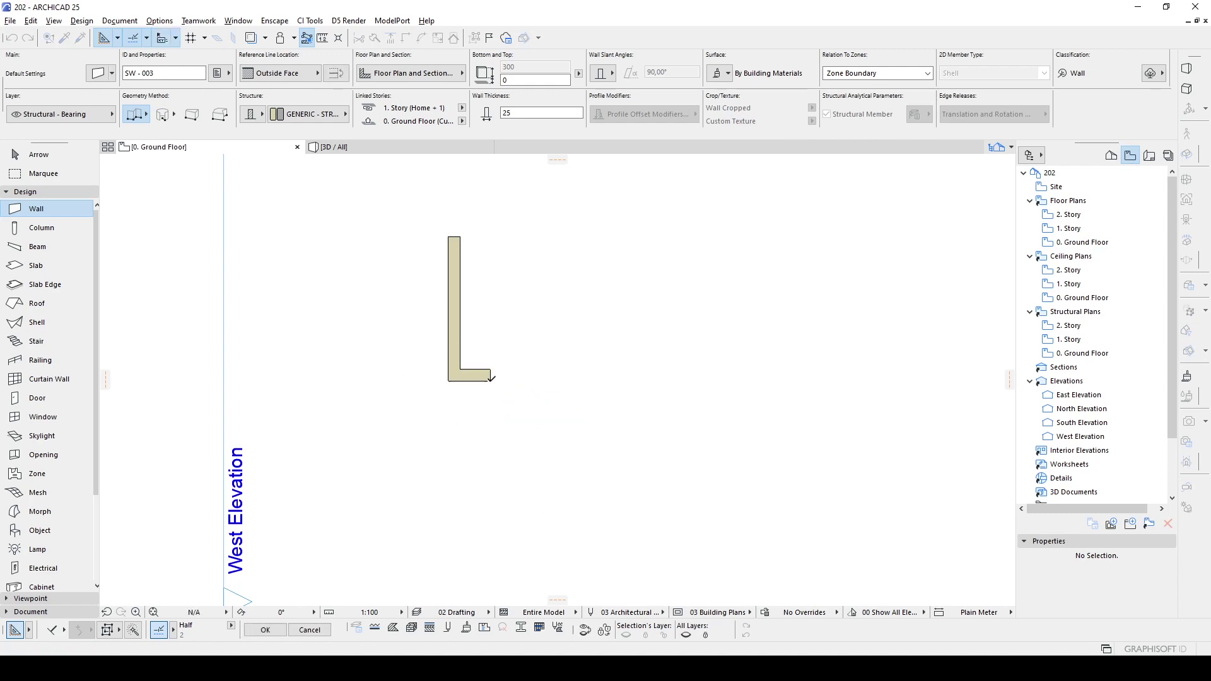
pyautogui.click(490, 380)
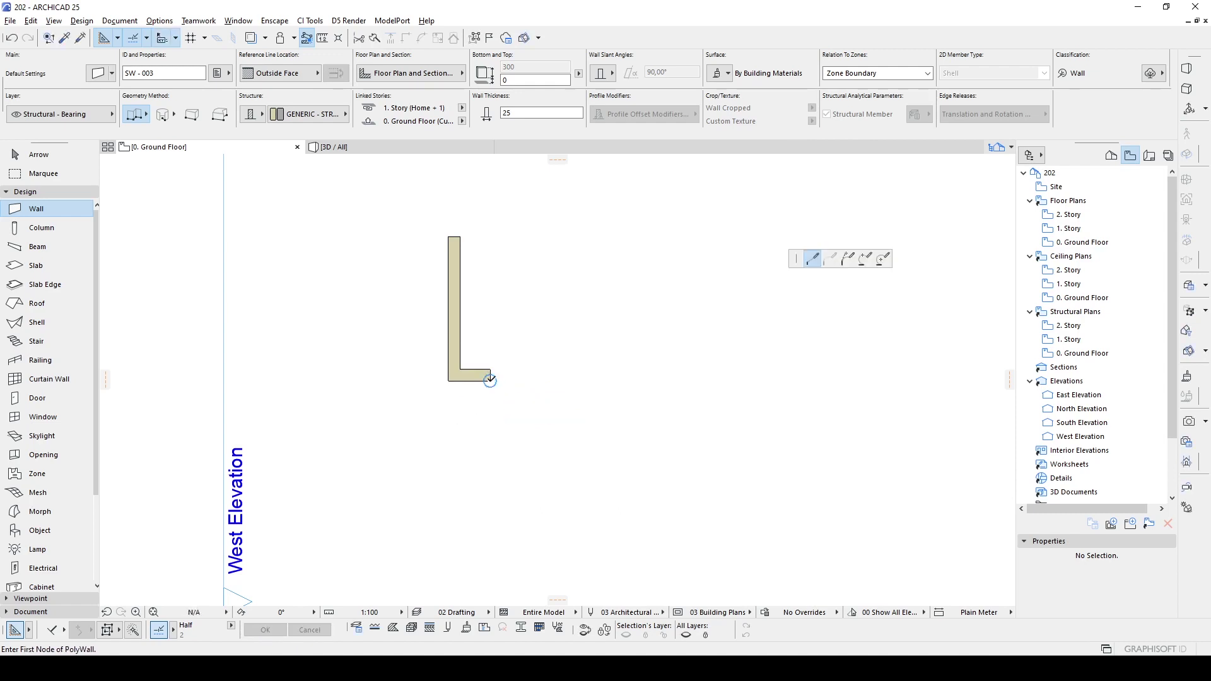
pyautogui.moveTo(524, 320); pyautogui.dragTo(514, 373, button='middle')
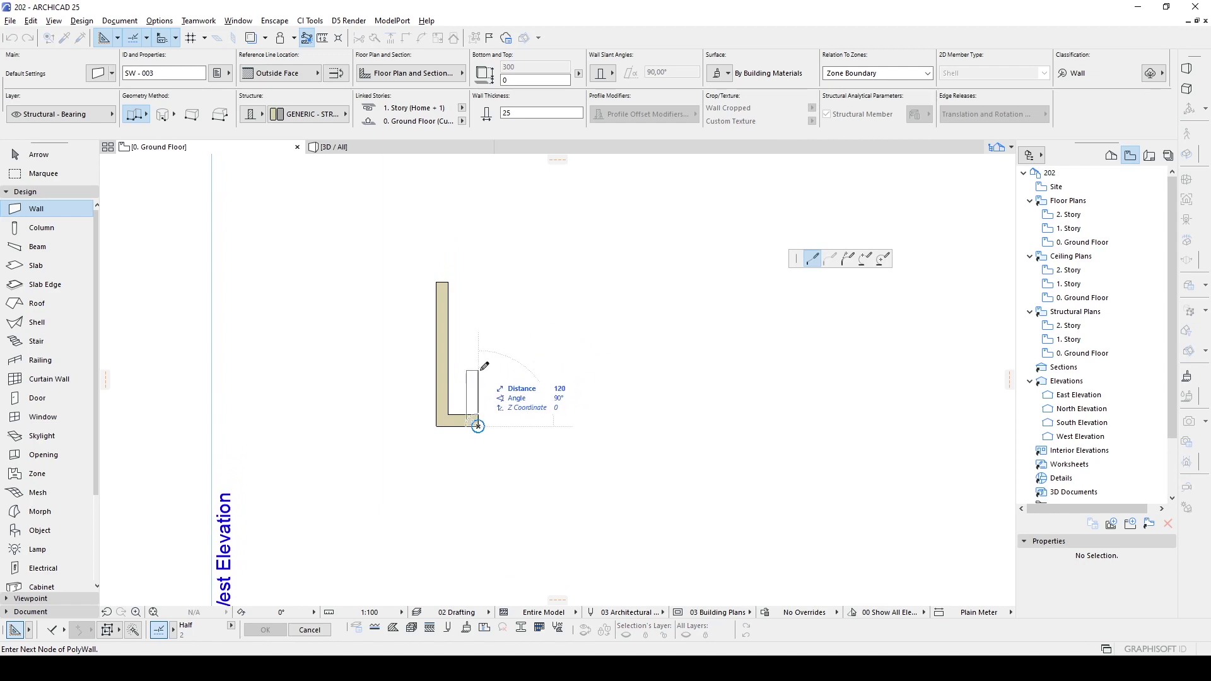
pyautogui.click(481, 396)
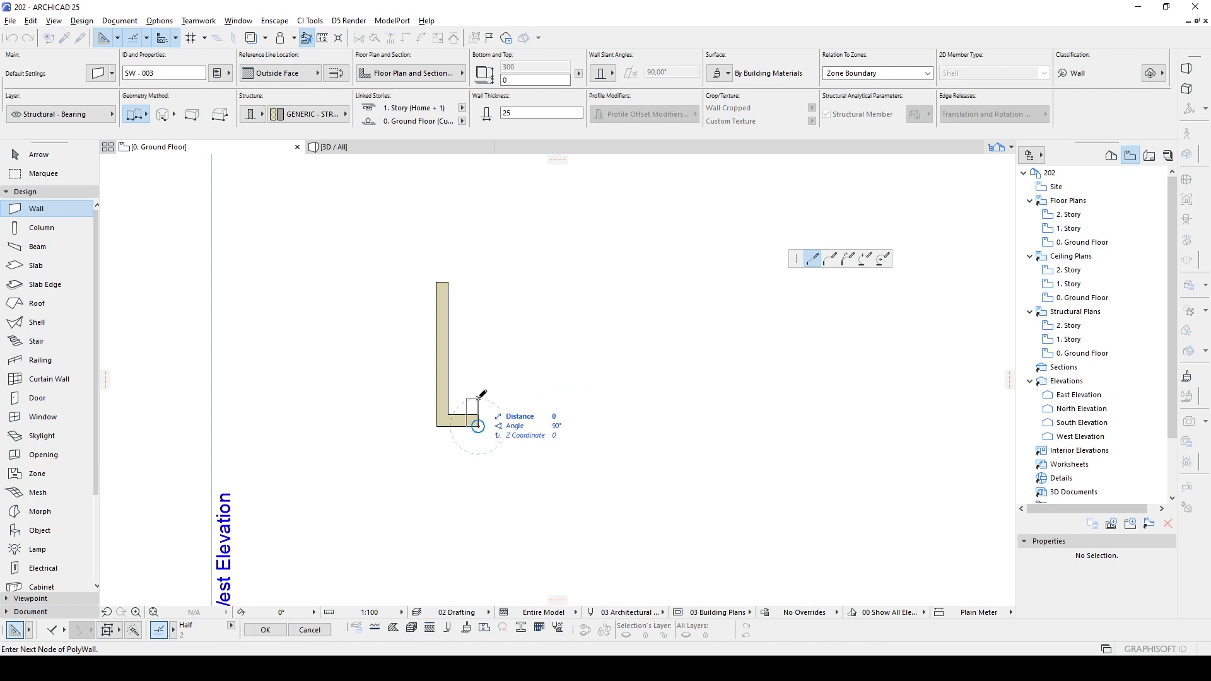
pyautogui.click(480, 395)
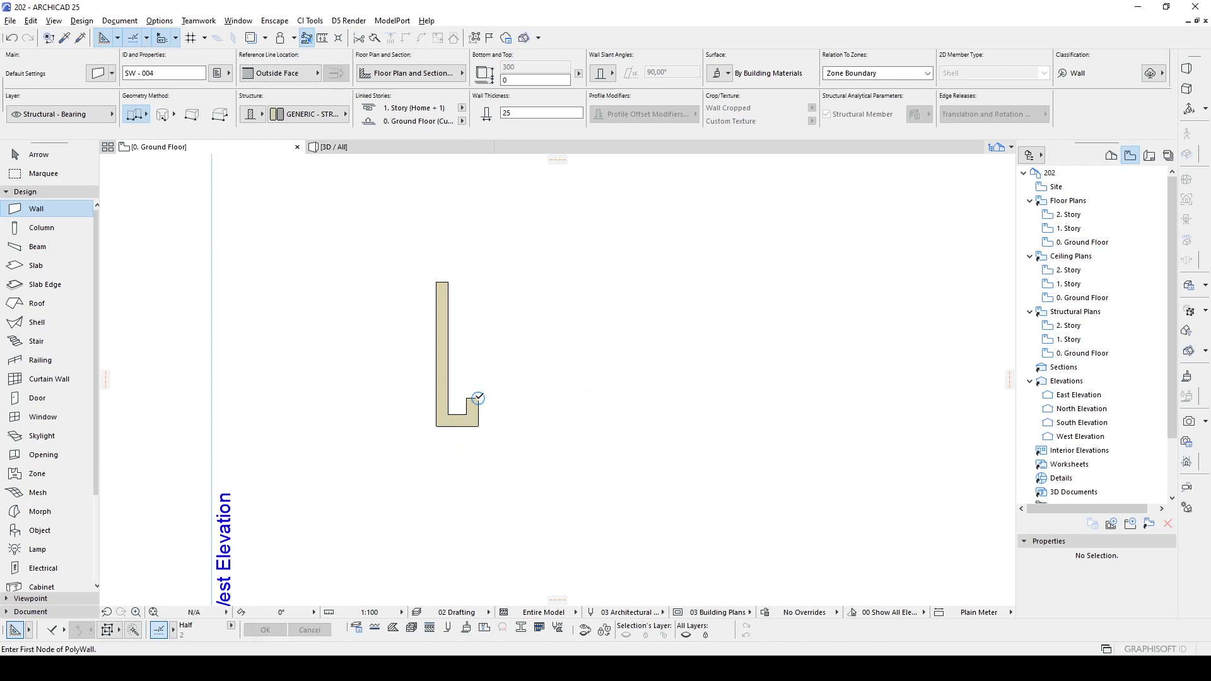
# - Draw a 270 cm horizontal wall to the right from the upper end of the 60 cm wall
pyautogui.click(479, 398)
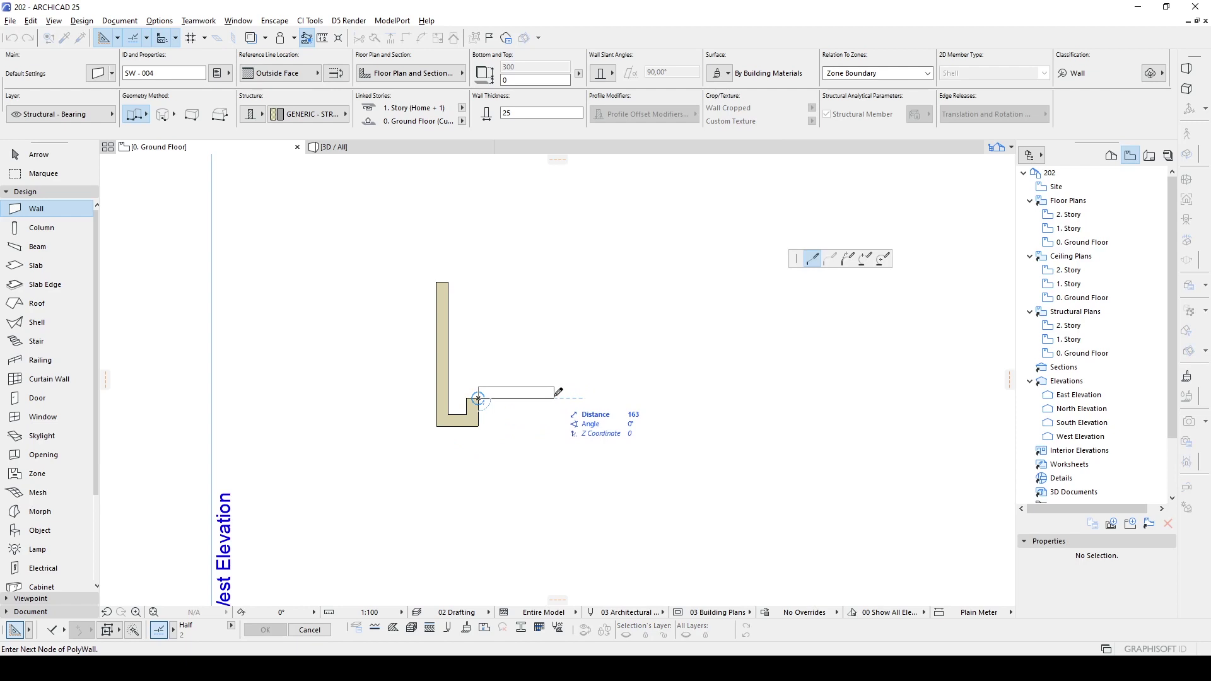
pyautogui.write('270')
pyautogui.press('Return')
pyautogui.click(604, 398)
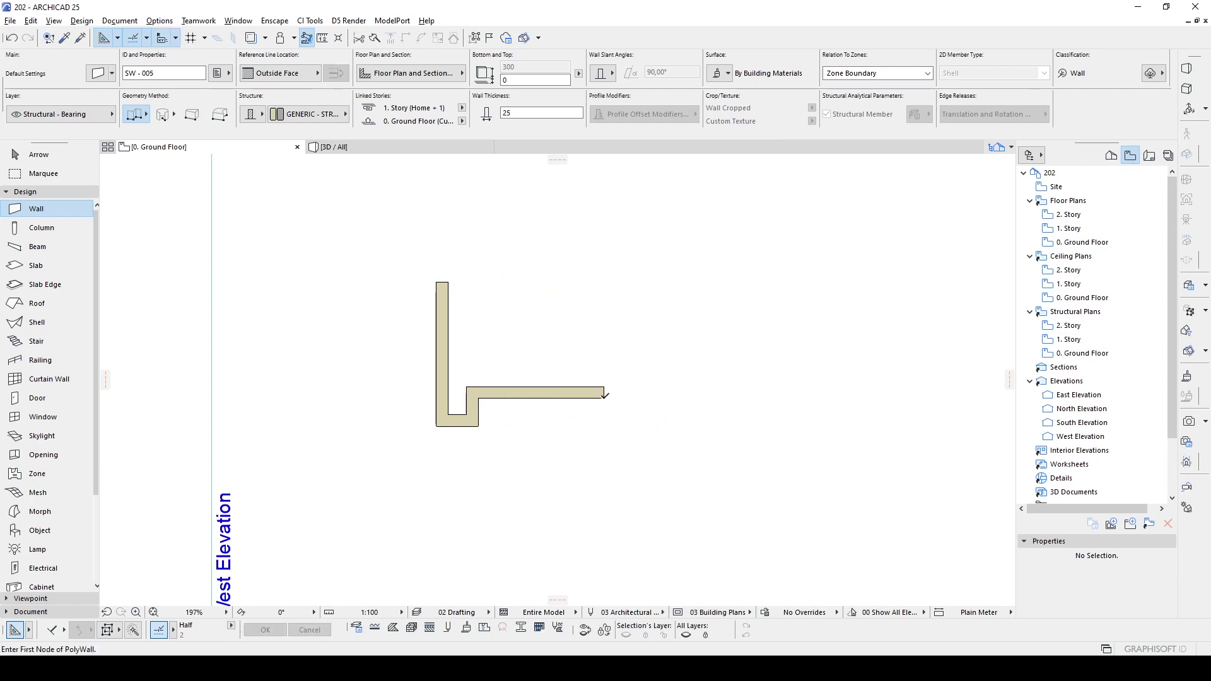
pyautogui.press('Escape')
# - Slant the 60 cm wall by shifting its upper endpoint to the right along the long horizontal wall
pyautogui.click(479, 410)
pyautogui.click(479, 425)
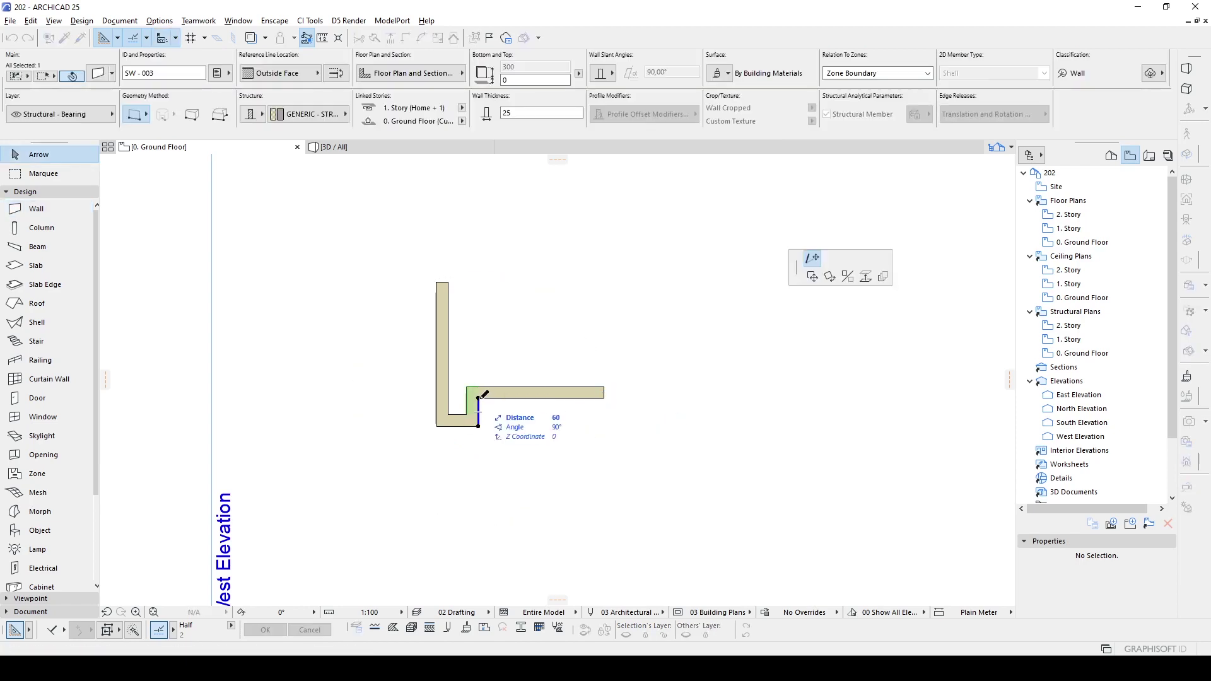
pyautogui.click(490, 397)
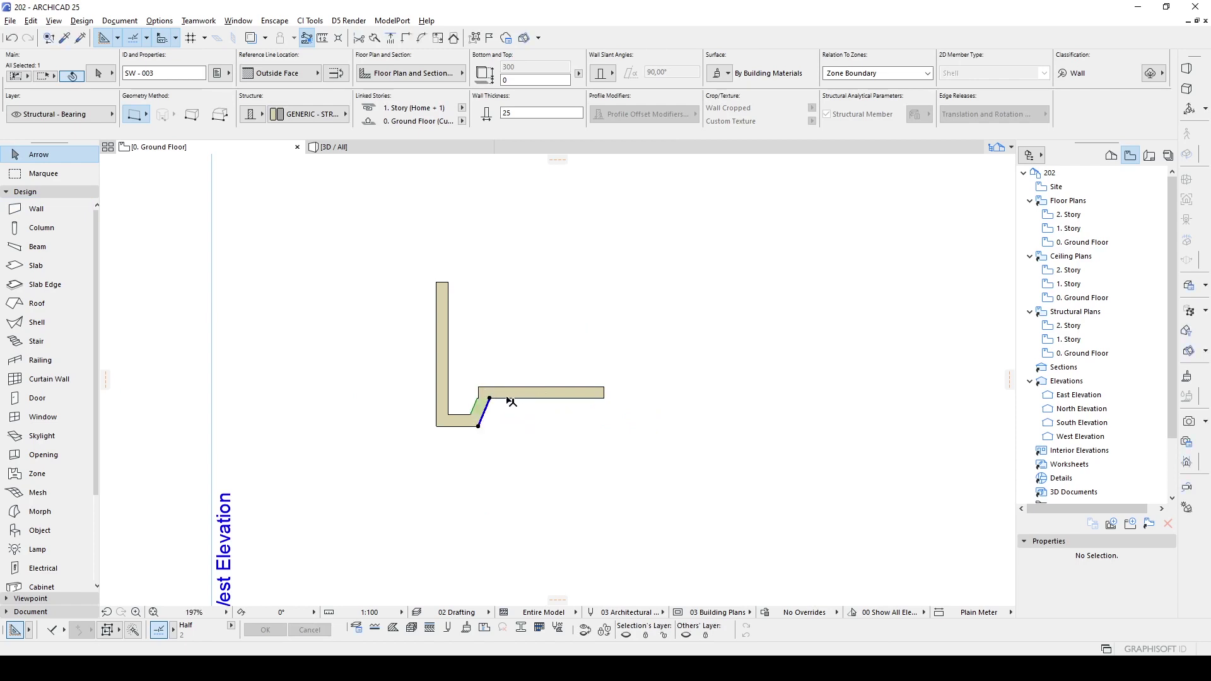
# - Move the long horizontal wall straight upward and the slanted wall 30 cm to the right
pyautogui.click(499, 398)
pyautogui.hotkey('ctrl', 'd')
pyautogui.click(516, 425)
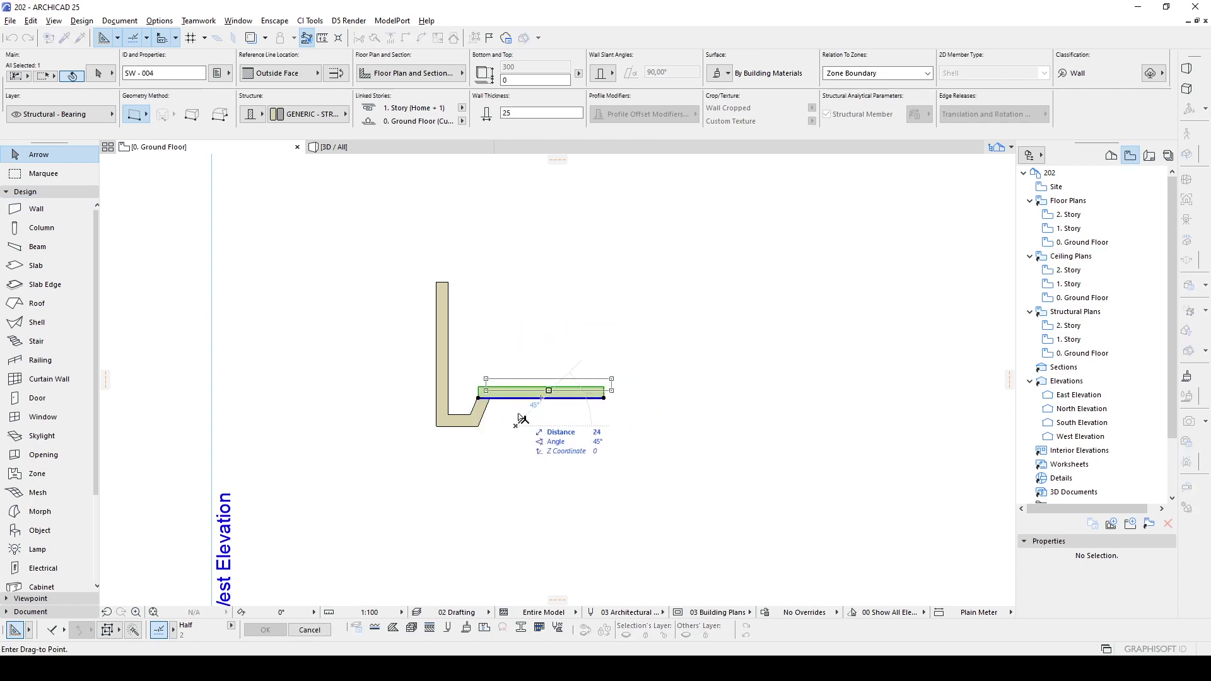
pyautogui.click(516, 414)
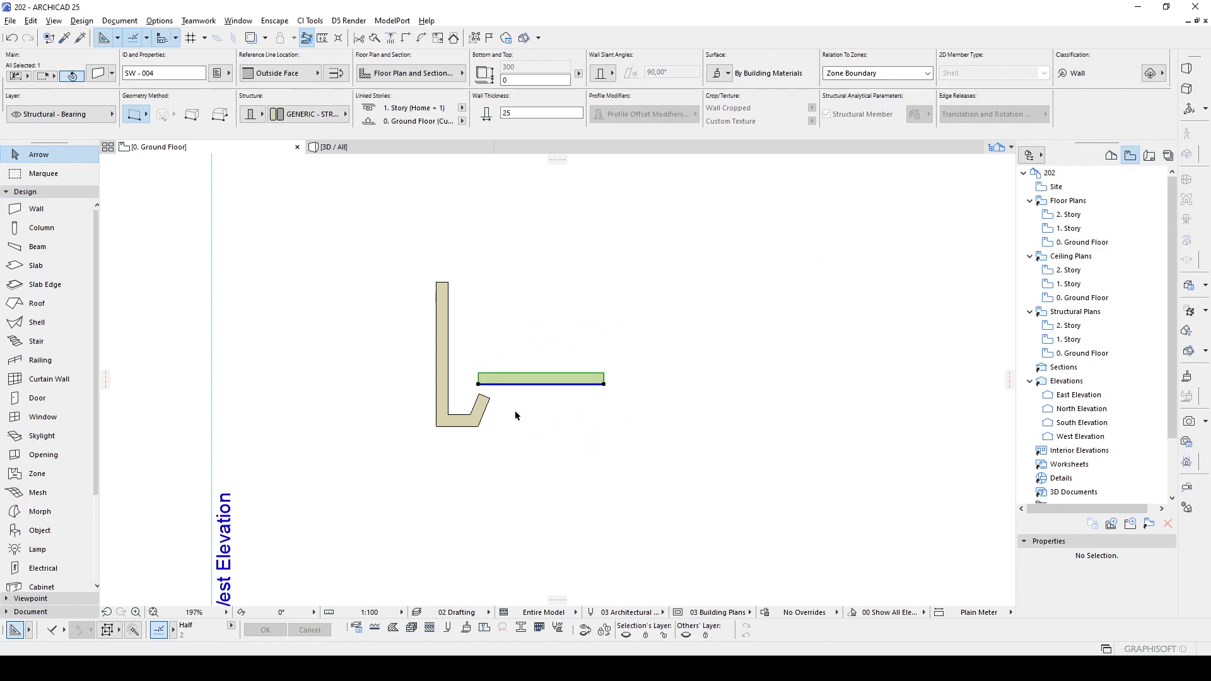
pyautogui.click(477, 410)
pyautogui.hotkey('ctrl', 'd')
pyautogui.click(496, 410)
pyautogui.write('30')
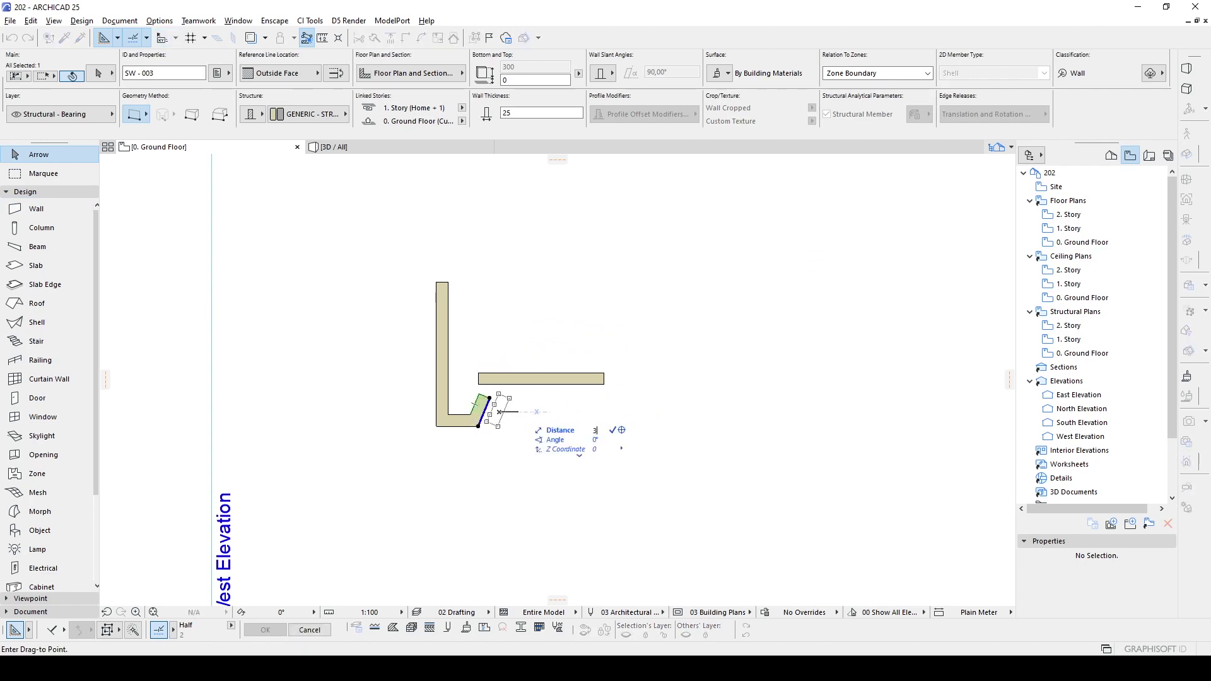
pyautogui.press('Return')
# - Intersect the slanted wall with the long horizontal wall above and the short horizontal wall below
pyautogui.keyDown('shift'); pyautogui.click(528, 384); pyautogui.keyUp('shift')
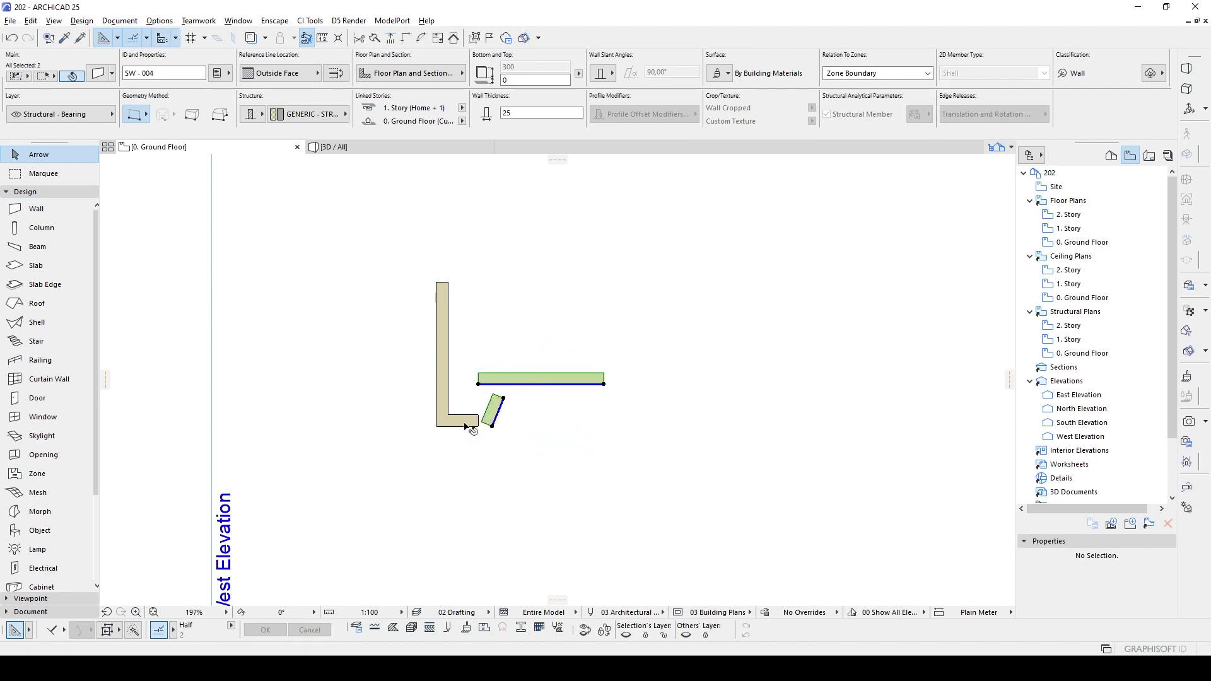
pyautogui.hotkey('ctrl', 'i')
pyautogui.click(467, 423)
pyautogui.keyDown('shift'); pyautogui.click(494, 404); pyautogui.keyUp('shift')
pyautogui.hotkey('ctrl', 'i')
pyautogui.click(597, 425)
# - Stretch the free right end of the upper horizontal wall to make the wall 250 cm long
pyautogui.scroll(-1, 597, 429)
pyautogui.moveTo(597, 430); pyautogui.dragTo(496, 457, button='middle')
pyautogui.click(502, 420)
pyautogui.click(502, 419)
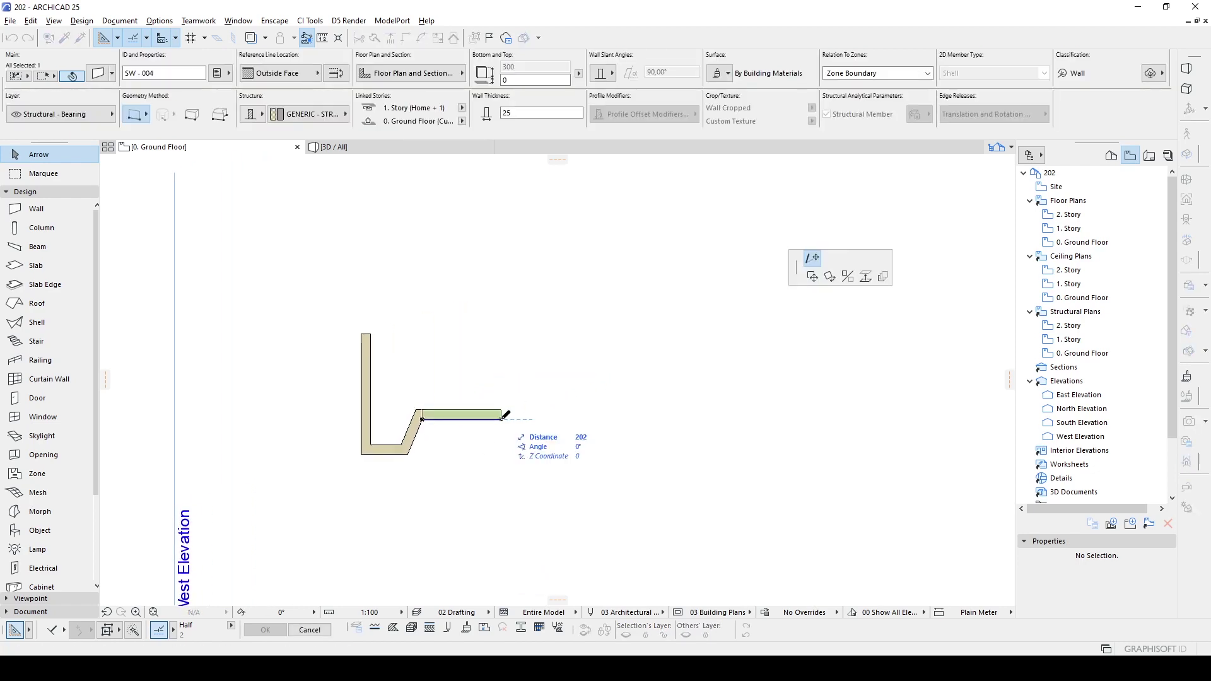
pyautogui.click(519, 415)
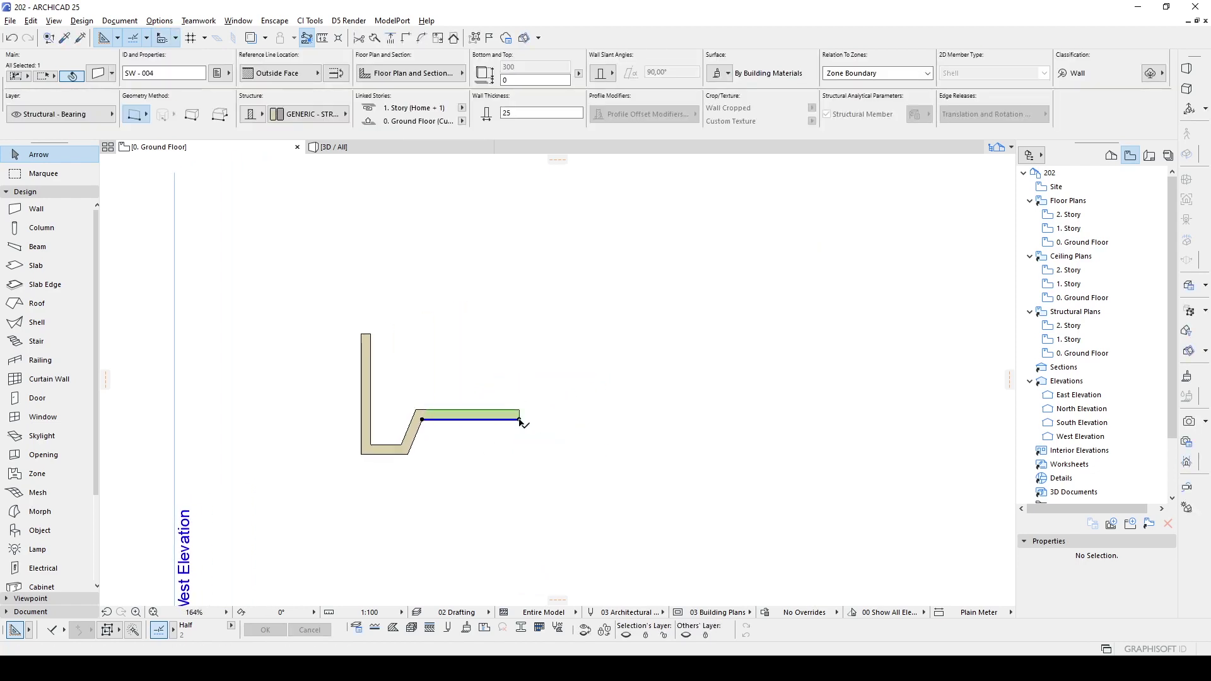
pyautogui.click(538, 437)
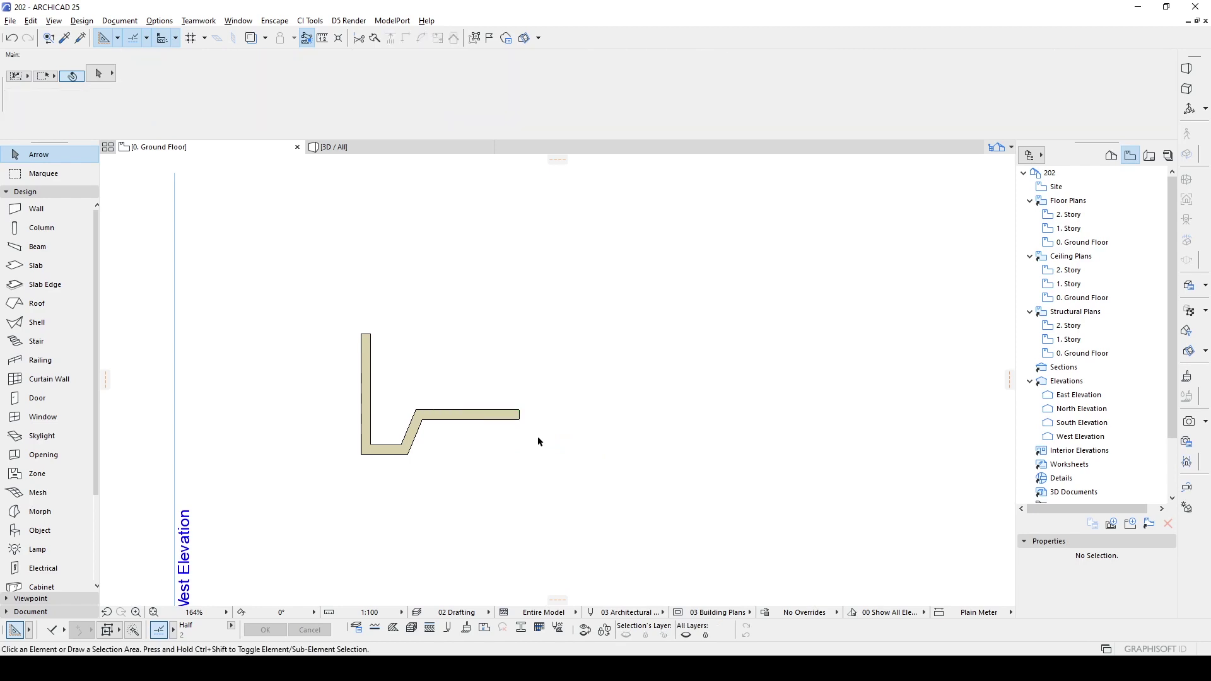
# - Extend the upper horizontal wall's free end farther right and pick up that wall's settings for drawing another wall
pyautogui.click(516, 414)
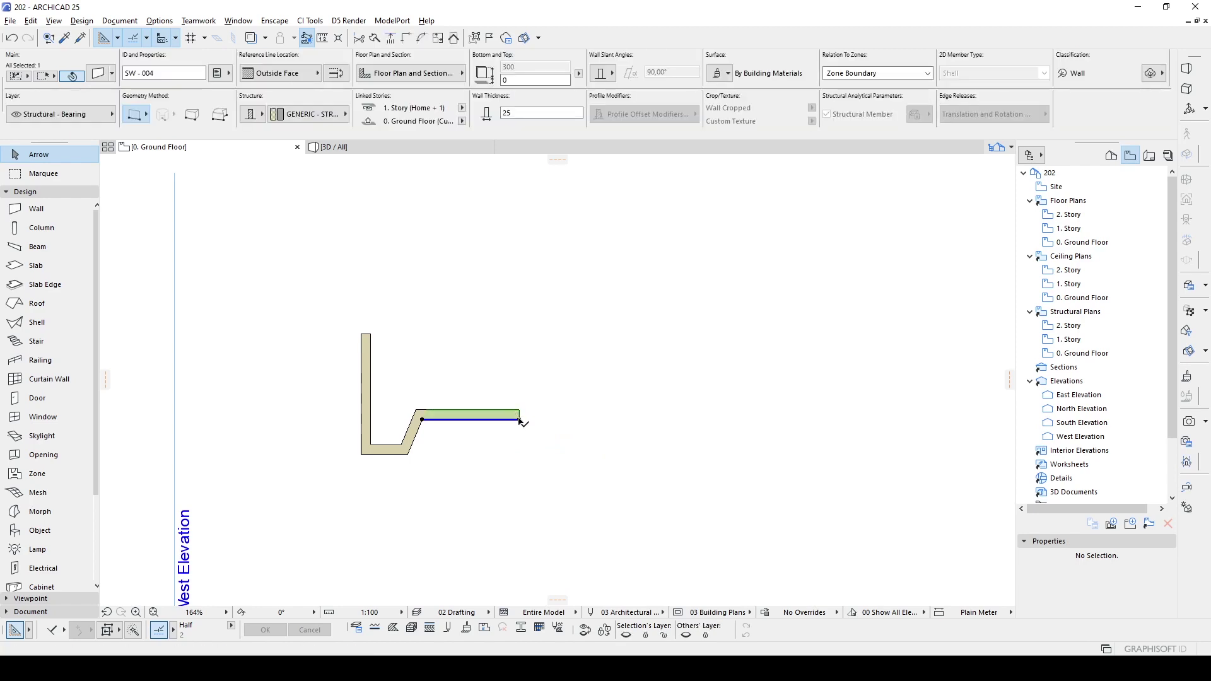
pyautogui.click(519, 420)
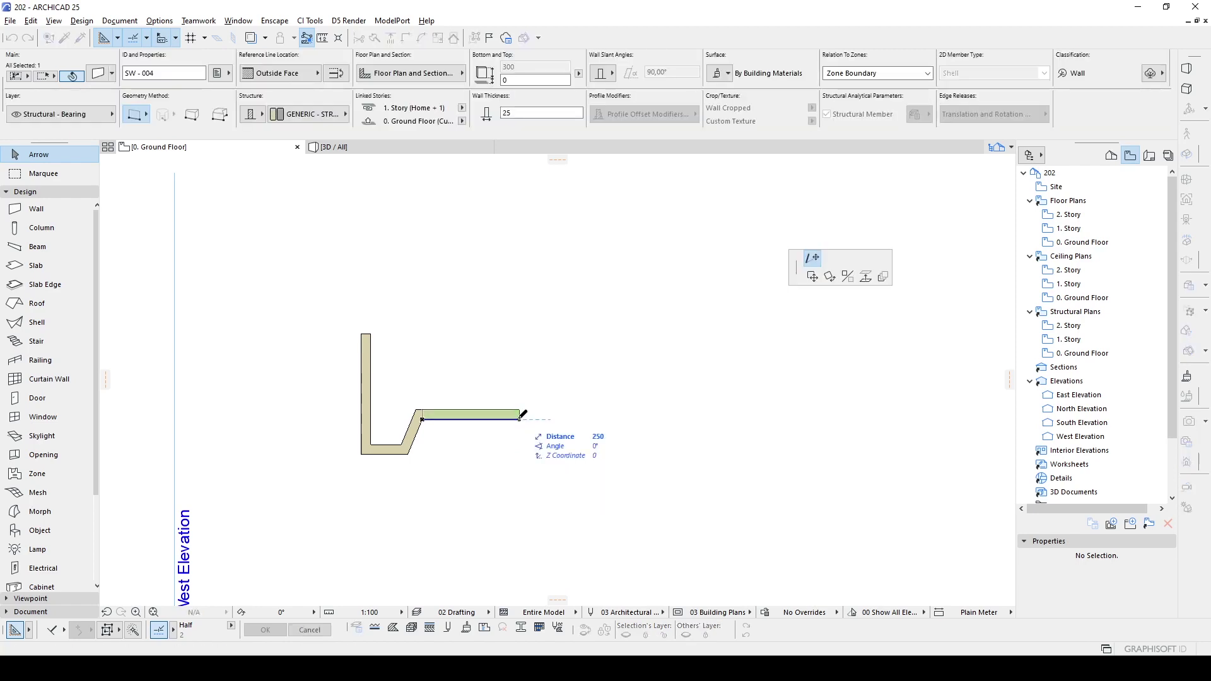
pyautogui.click(558, 416)
pyautogui.press('Escape')
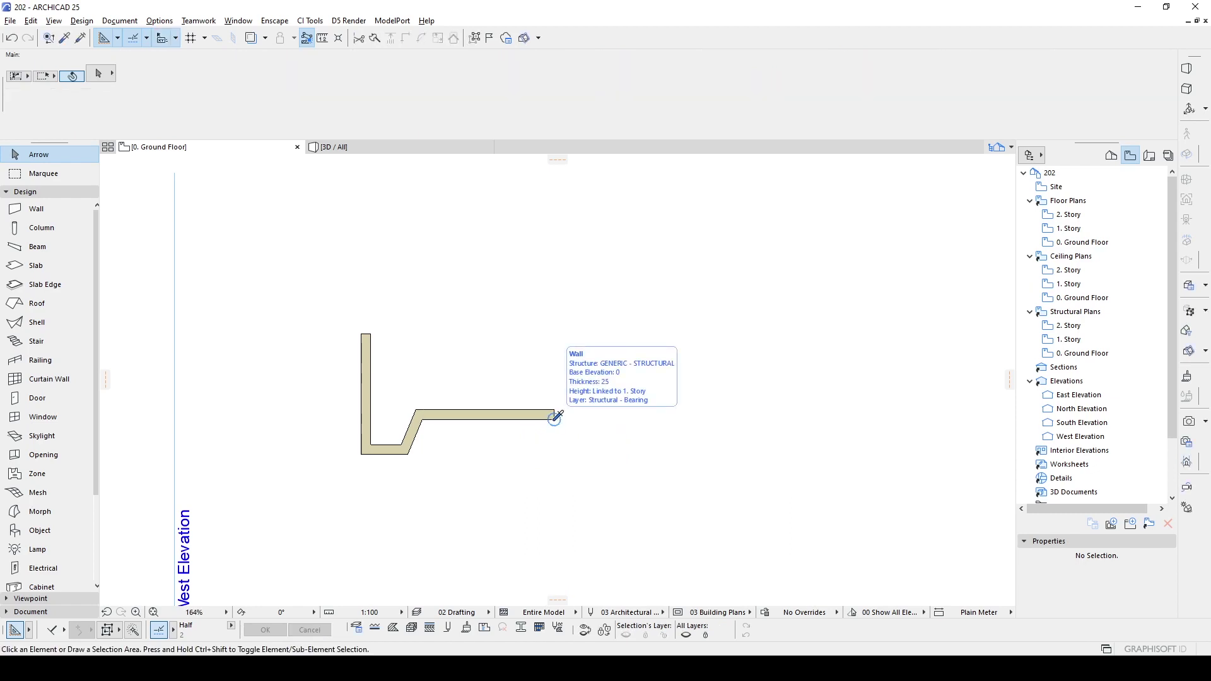
pyautogui.keyDown('alt'); pyautogui.click(556, 417); pyautogui.keyUp('alt')
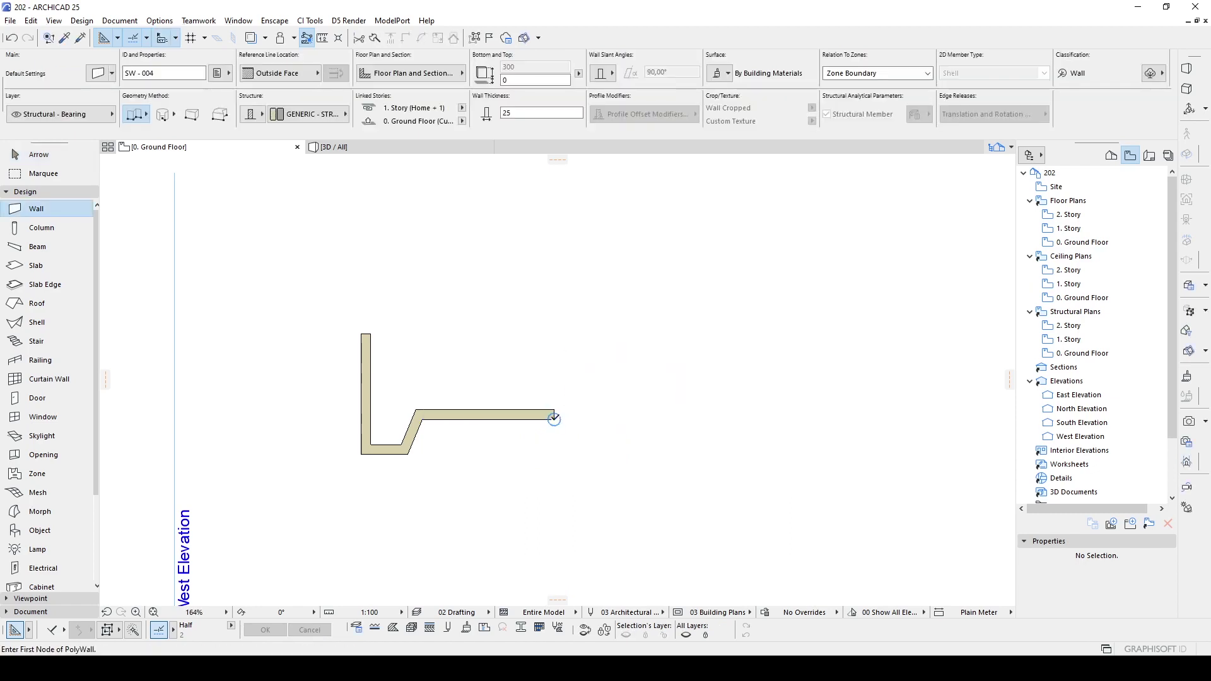
# - Draw a 150 cm vertical wall upward from the right end of the long horizontal wall
pyautogui.moveTo(554, 420); pyautogui.dragTo(557, 464, button='middle')
pyautogui.click(557, 463)
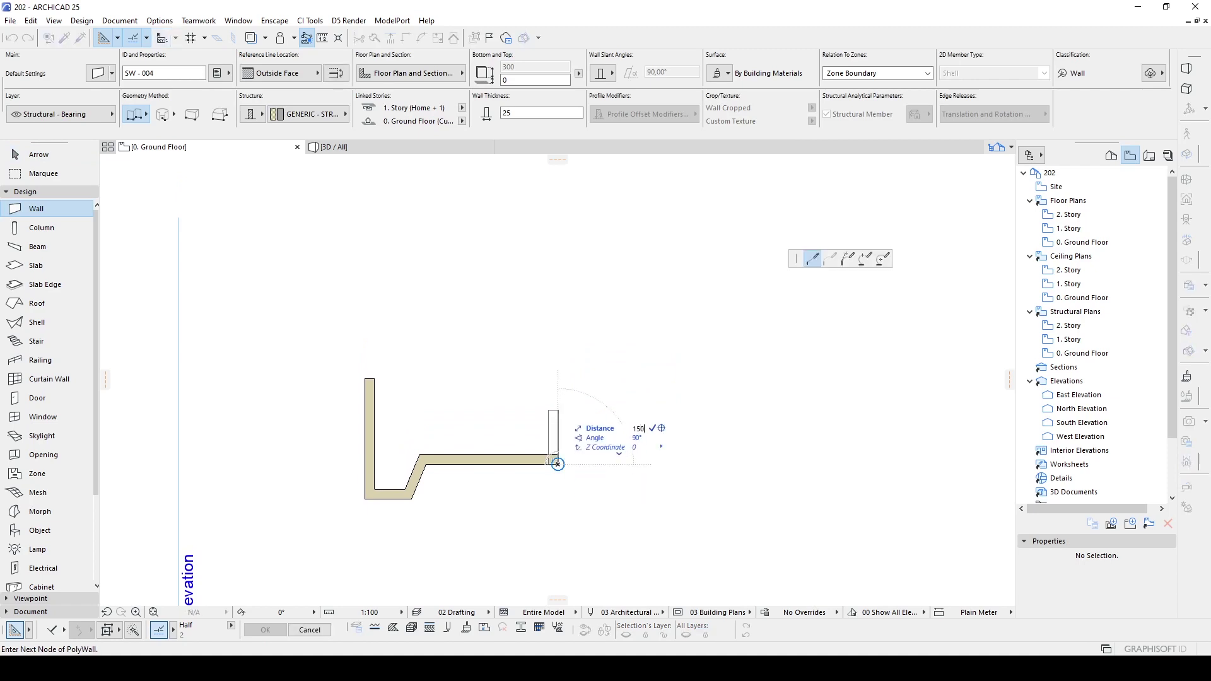
pyautogui.doubleClick(558, 404)
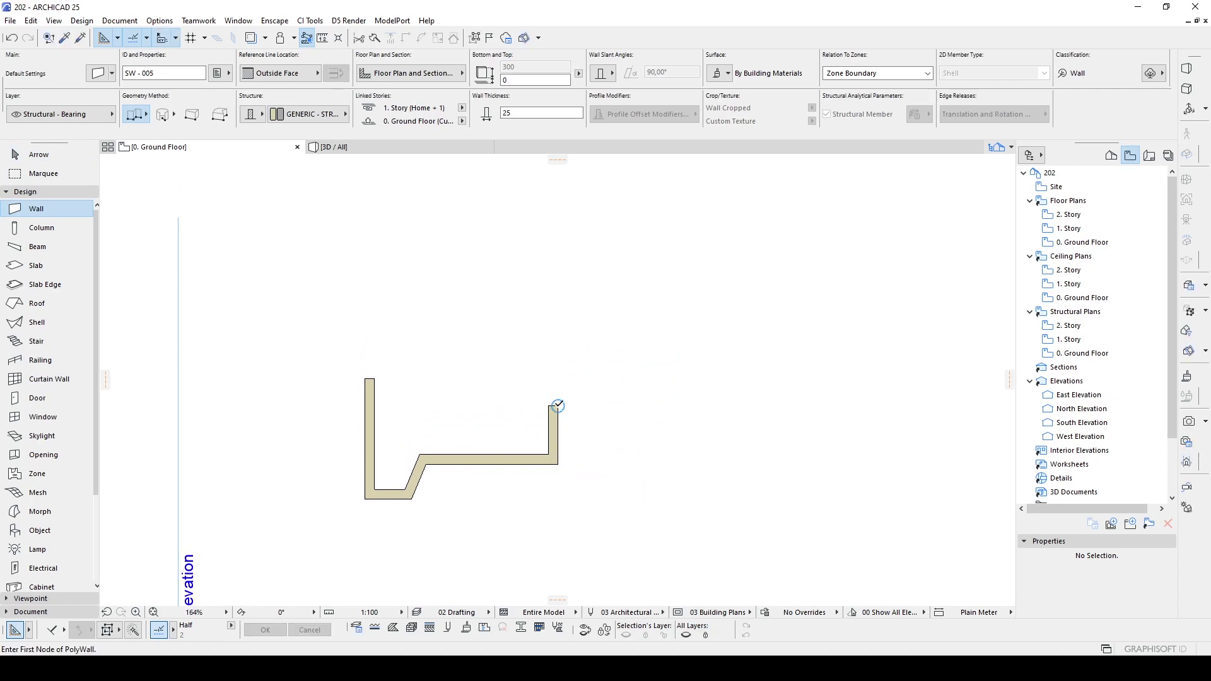
# - Draw a 360 cm horizontal wall to the right from the top of the new vertical wall
pyautogui.click(558, 406)
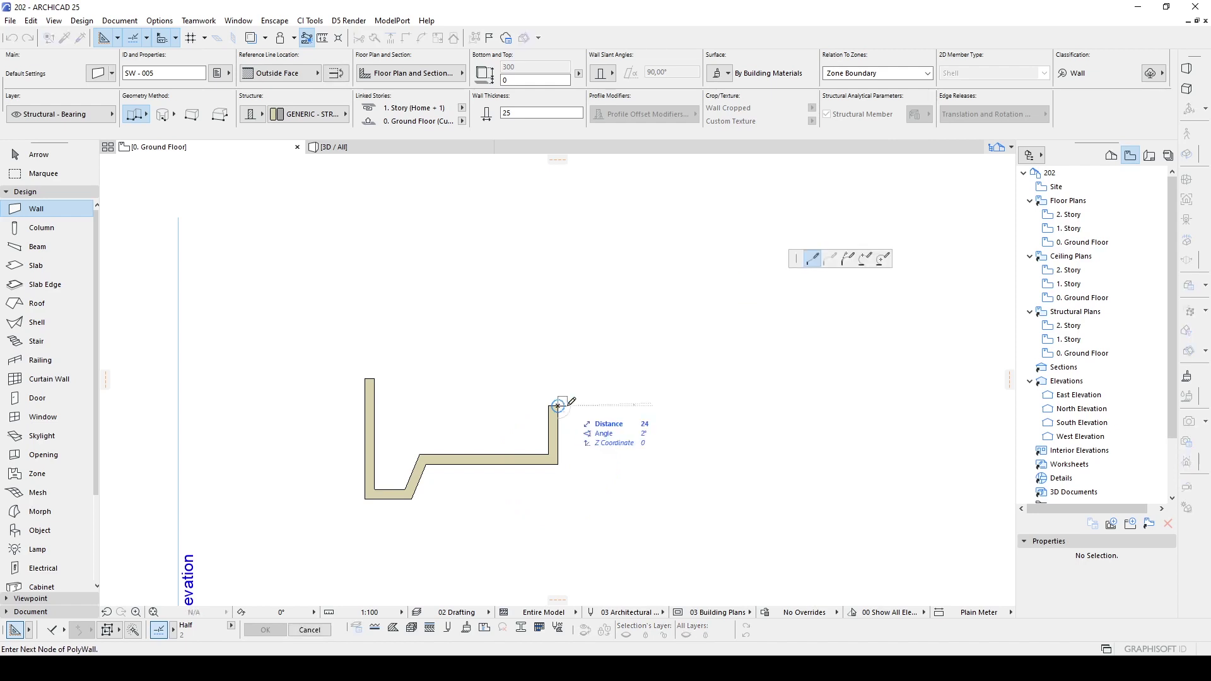
pyautogui.press('Tab')
pyautogui.write('36')
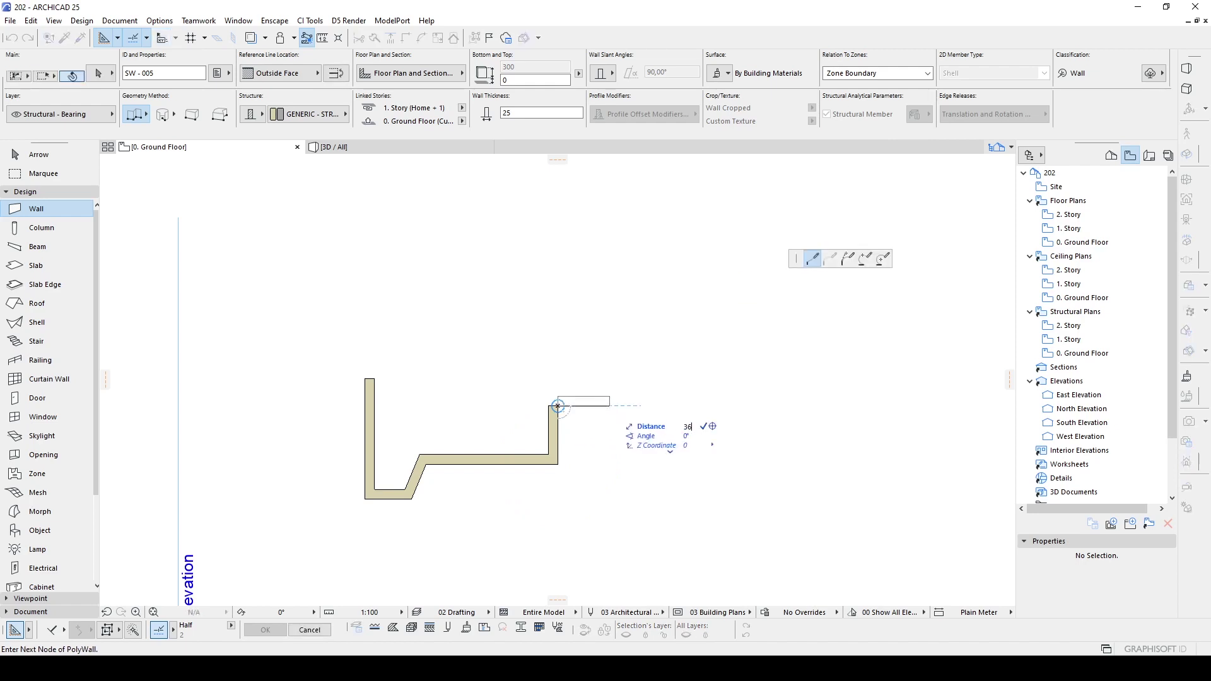
pyautogui.write('0')
pyautogui.press('Return')
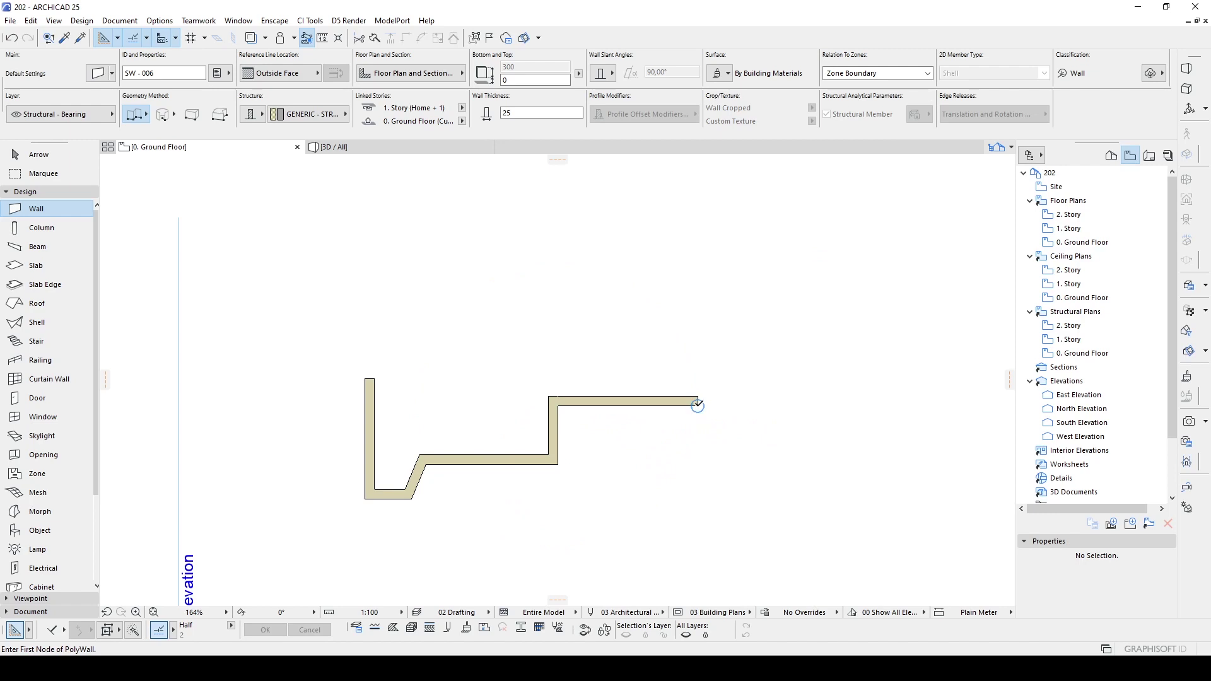
# - Draw a 100 cm vertical wall upward from the right end of the upper horizontal wall
pyautogui.click(697, 405)
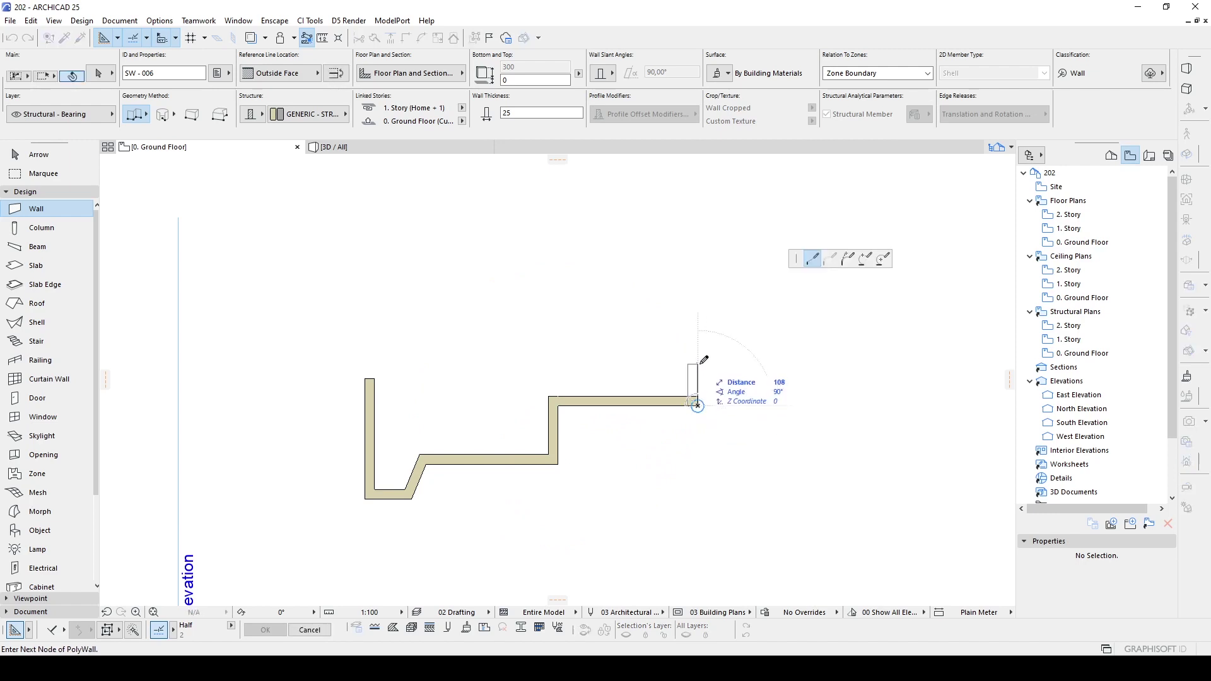
pyautogui.press('Tab')
pyautogui.write('100')
pyautogui.press('Return')
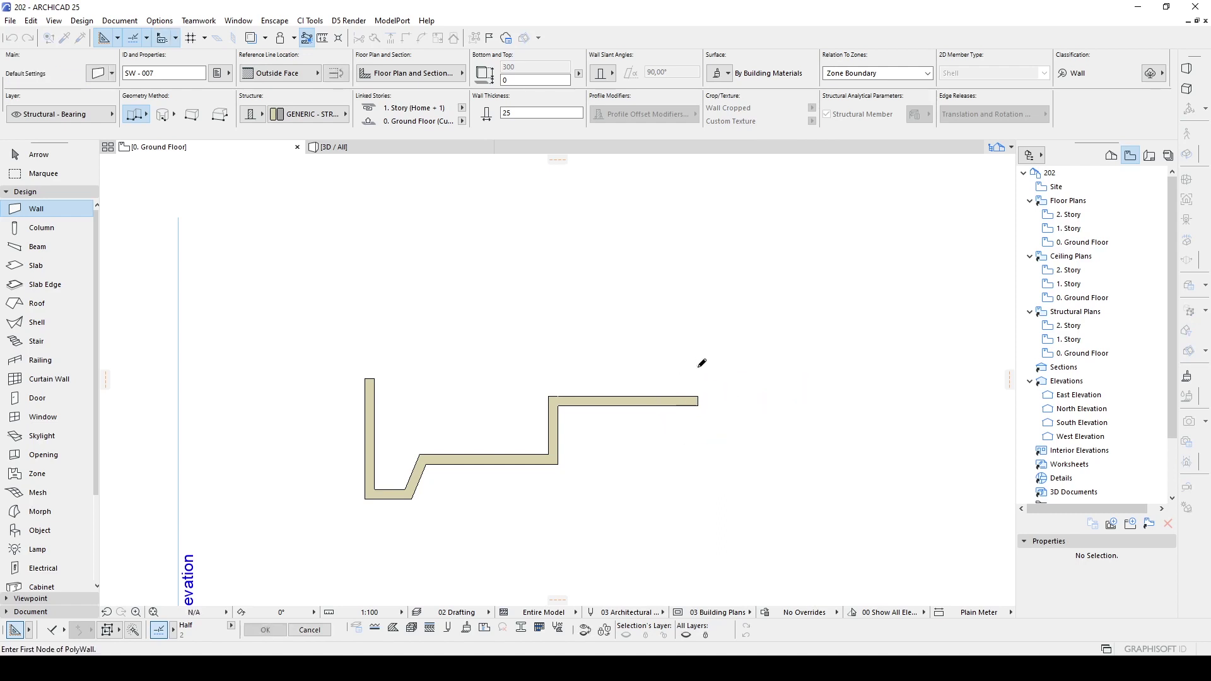
pyautogui.press('Escape')
# - Stretch the upper end of the far-left vertical wall level with the top of the far-right vertical wall
pyautogui.click(369, 385)
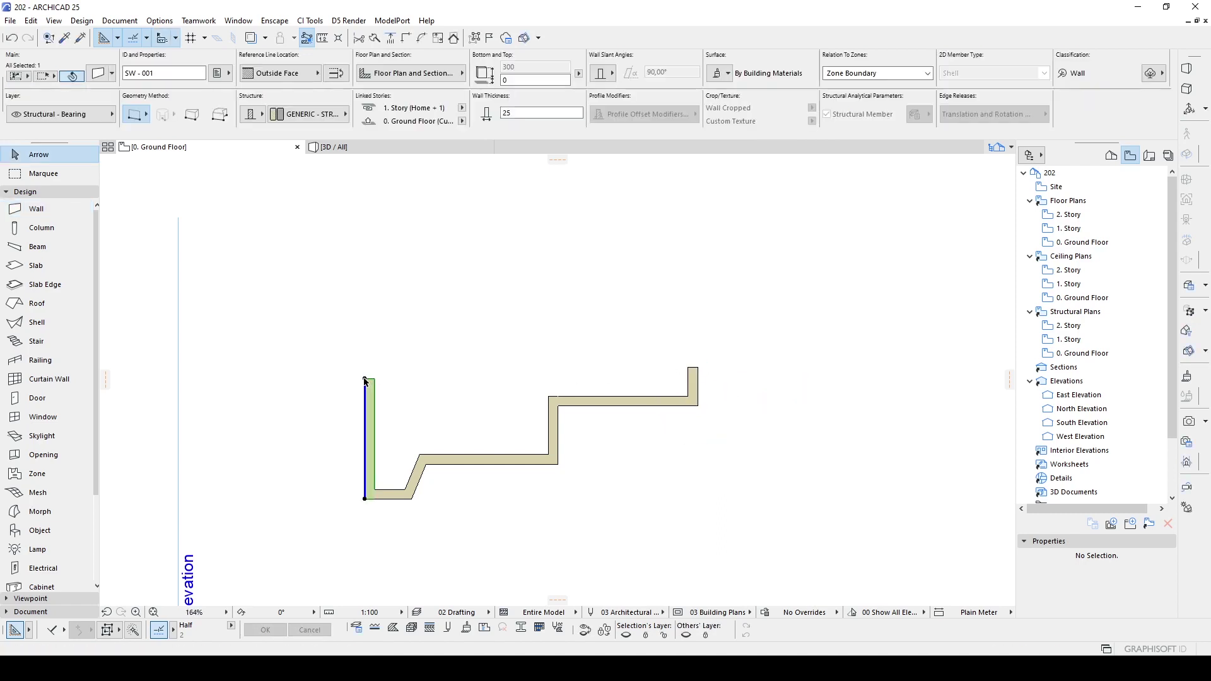
pyautogui.press('Escape')
pyautogui.click(369, 386)
pyautogui.click(365, 379)
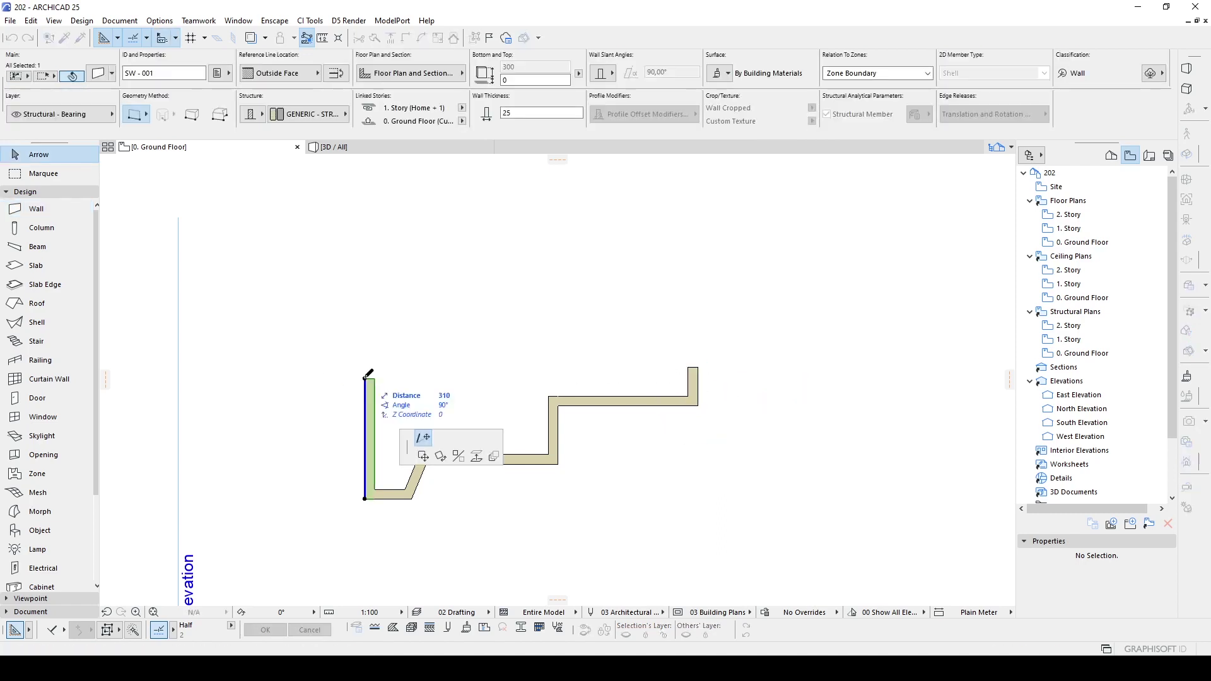
pyautogui.click(698, 367)
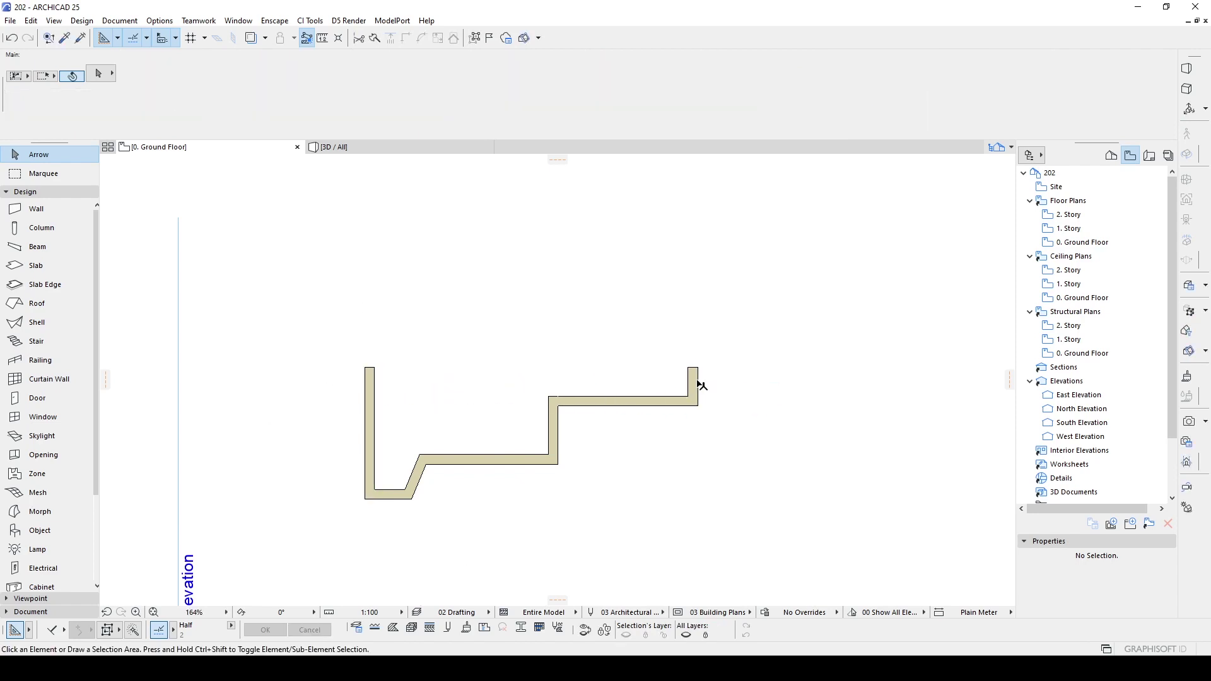
# - Reuse the far-right wall's settings to draw a wall downward from its lower corner, level with the outer face of the long lower horizontal wall
pyautogui.click(696, 385)
pyautogui.press('Escape')
pyautogui.keyDown('alt'); pyautogui.click(697, 382); pyautogui.keyUp('alt')
pyautogui.click(698, 406)
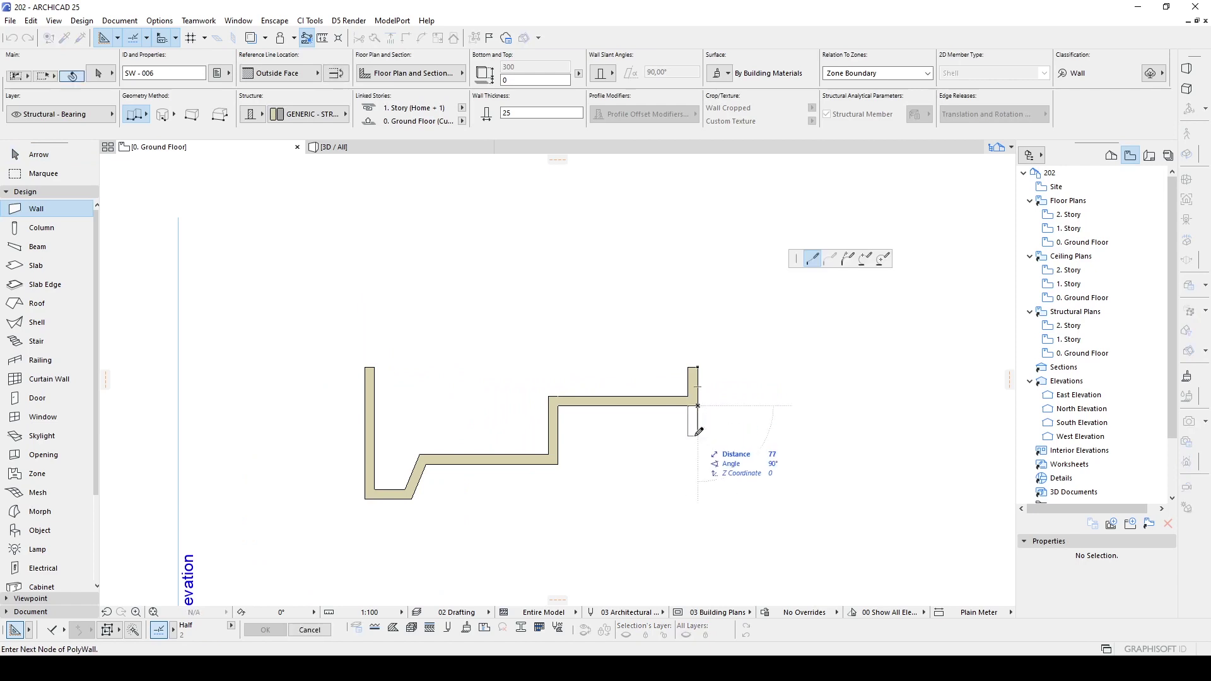
pyautogui.press('Tab')
pyautogui.press('Return')
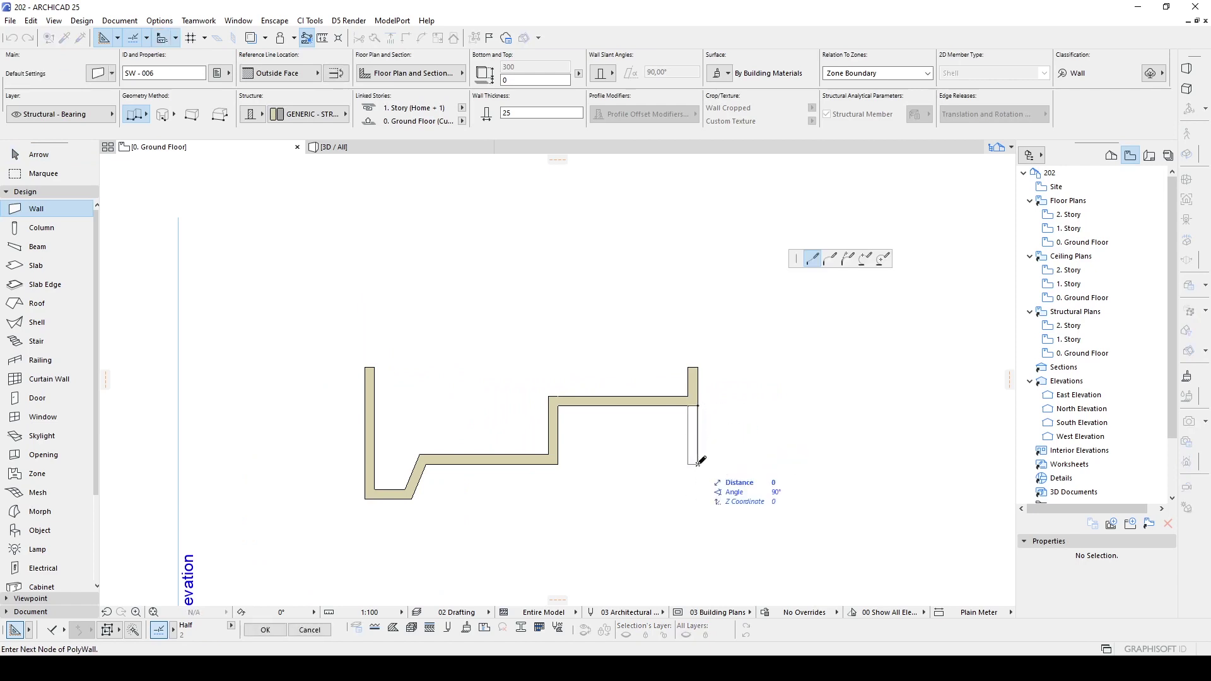
pyautogui.click(699, 463)
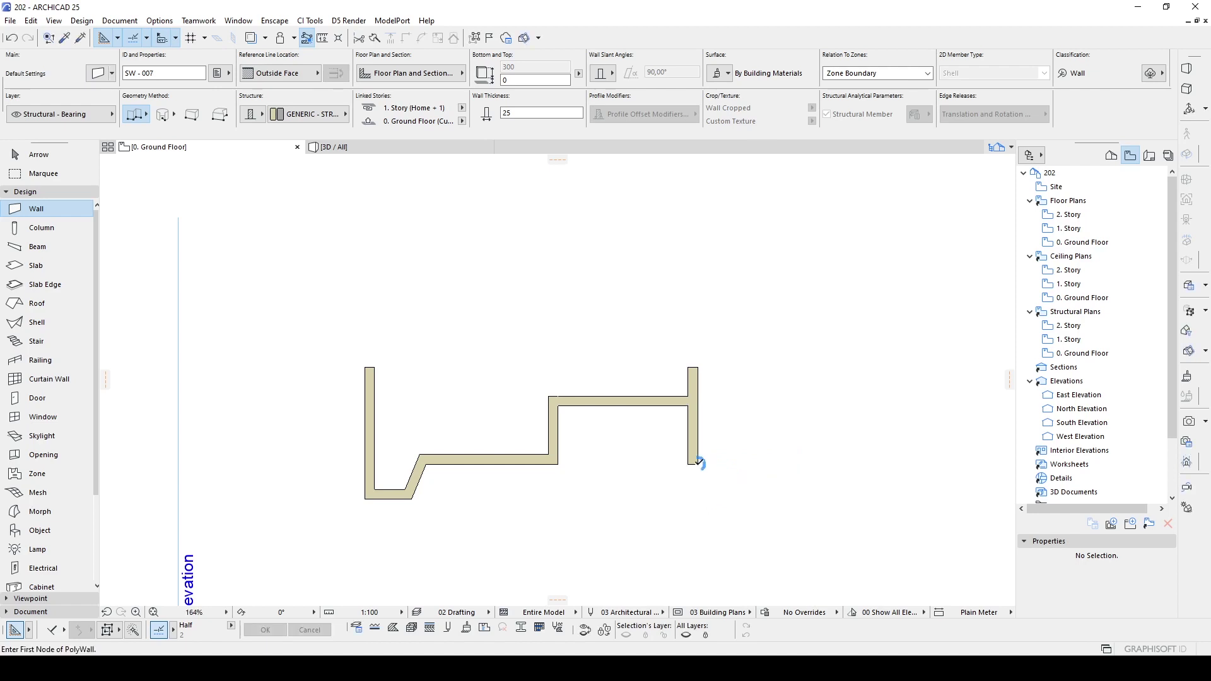
# - Draw a horizontal wall about 180 cm long to the left from the lower end of the far-right wall
pyautogui.click(698, 464)
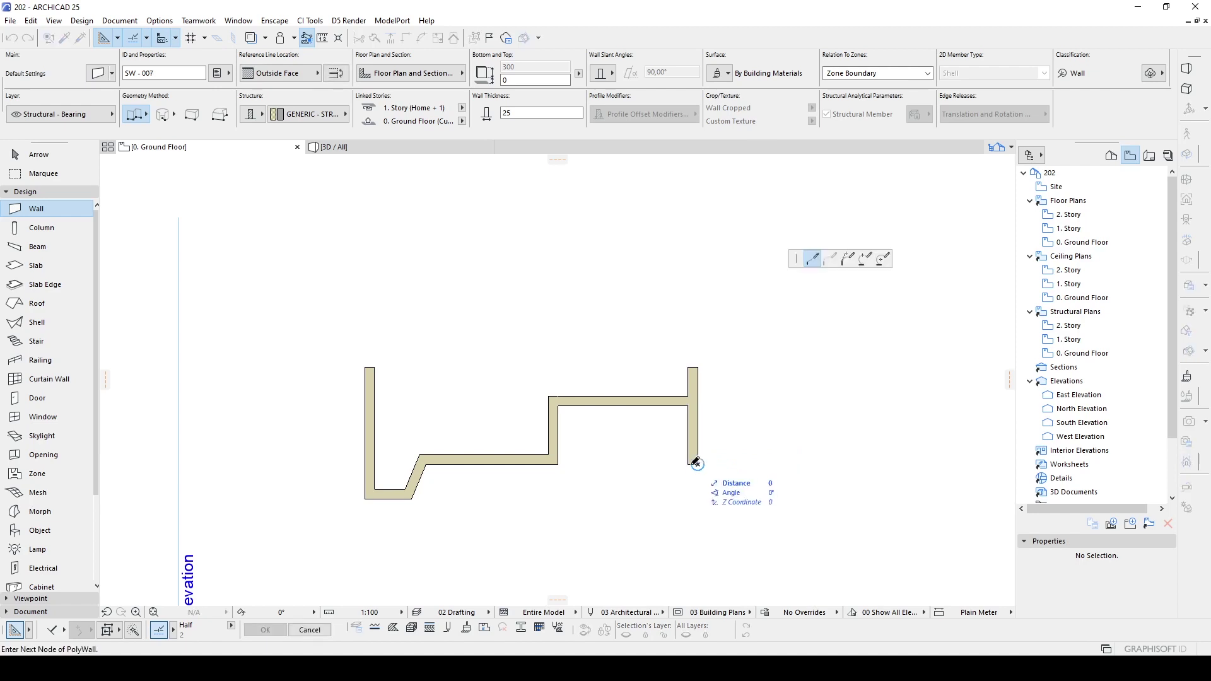
pyautogui.press('Tab')
pyautogui.write('18')
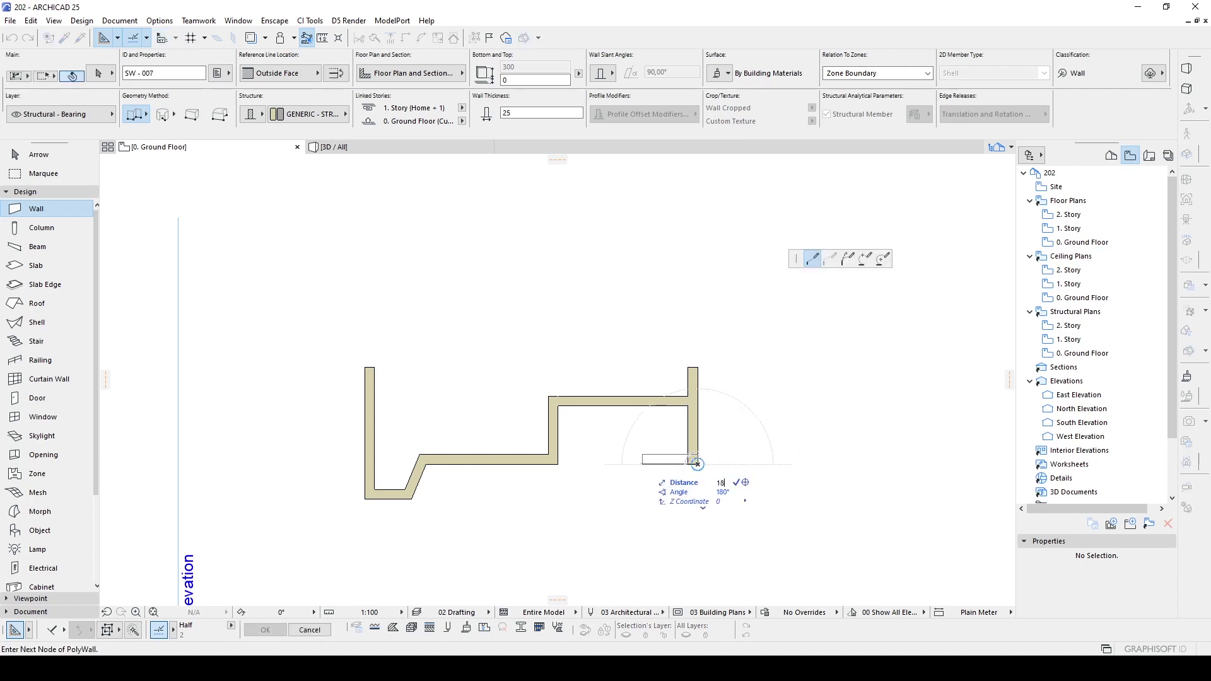
pyautogui.press('Return')
pyautogui.click(629, 460)
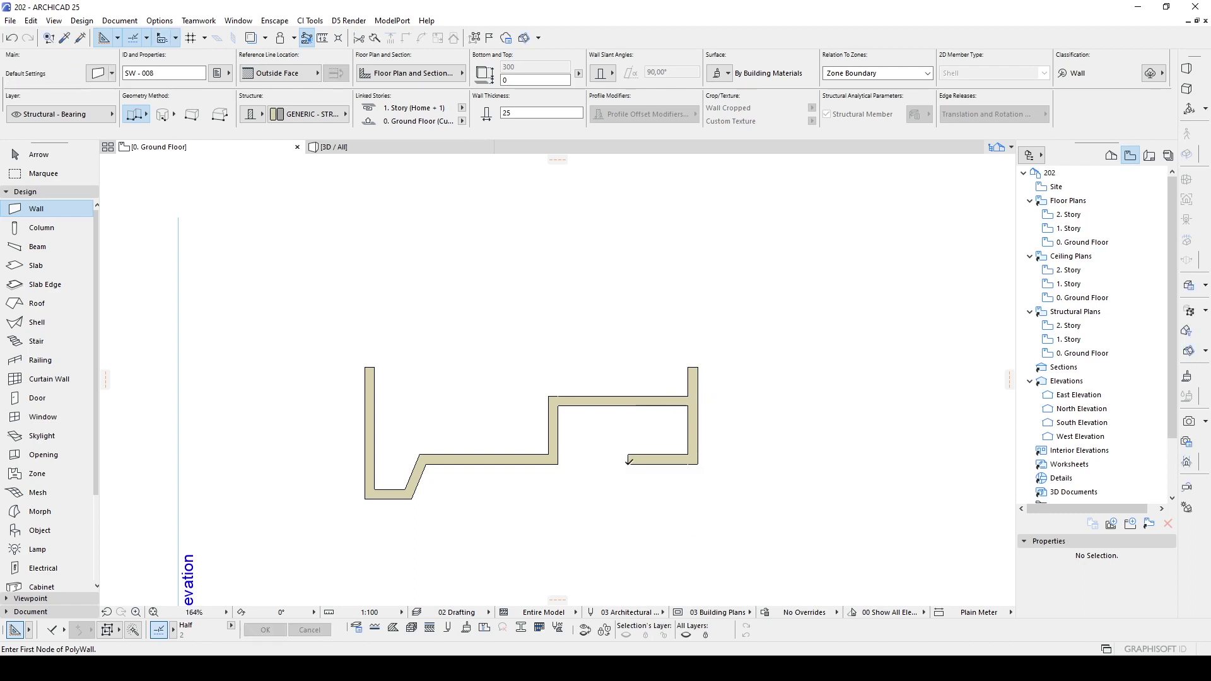
# - Draw a quarter-circle arc wall by centre point from the middle vertical wall's lower outer corner, curving down and left to the lowest wall's level
pyautogui.moveTo(628, 463)
pyautogui.mouseDown(button='middle')
pyautogui.moveTo(657, 417)
pyautogui.moveTo(684, 420)
pyautogui.mouseUp(button='middle')
pyautogui.click(612, 416)
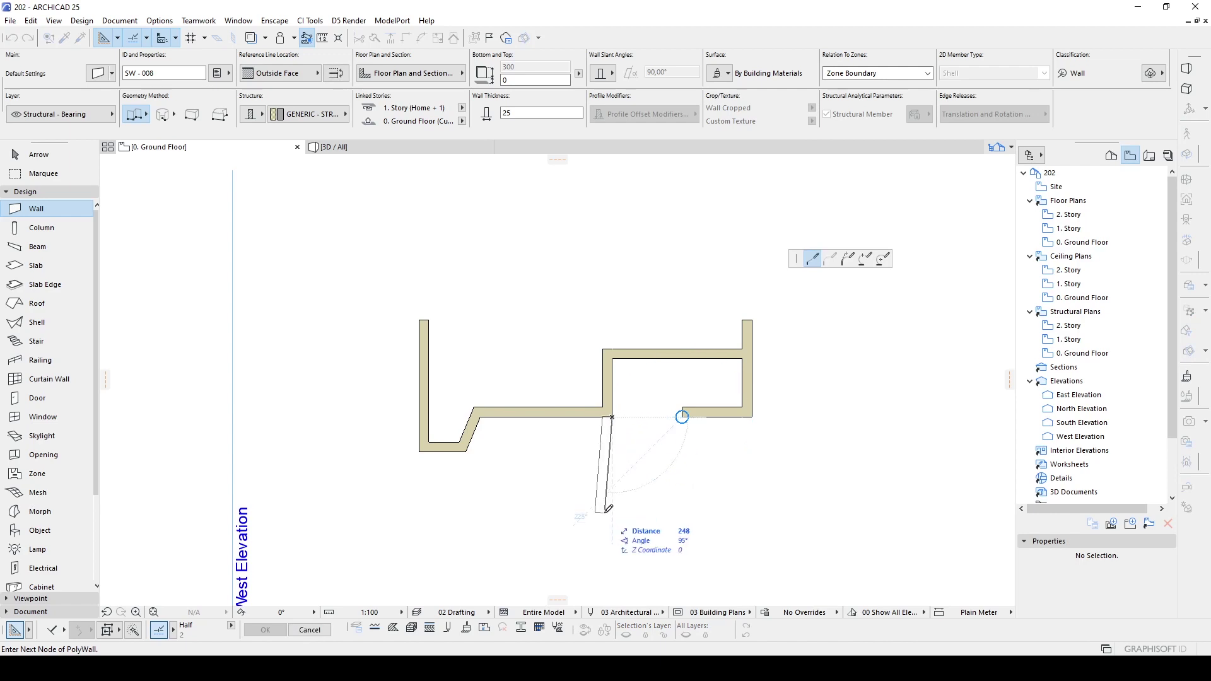
pyautogui.click(881, 258)
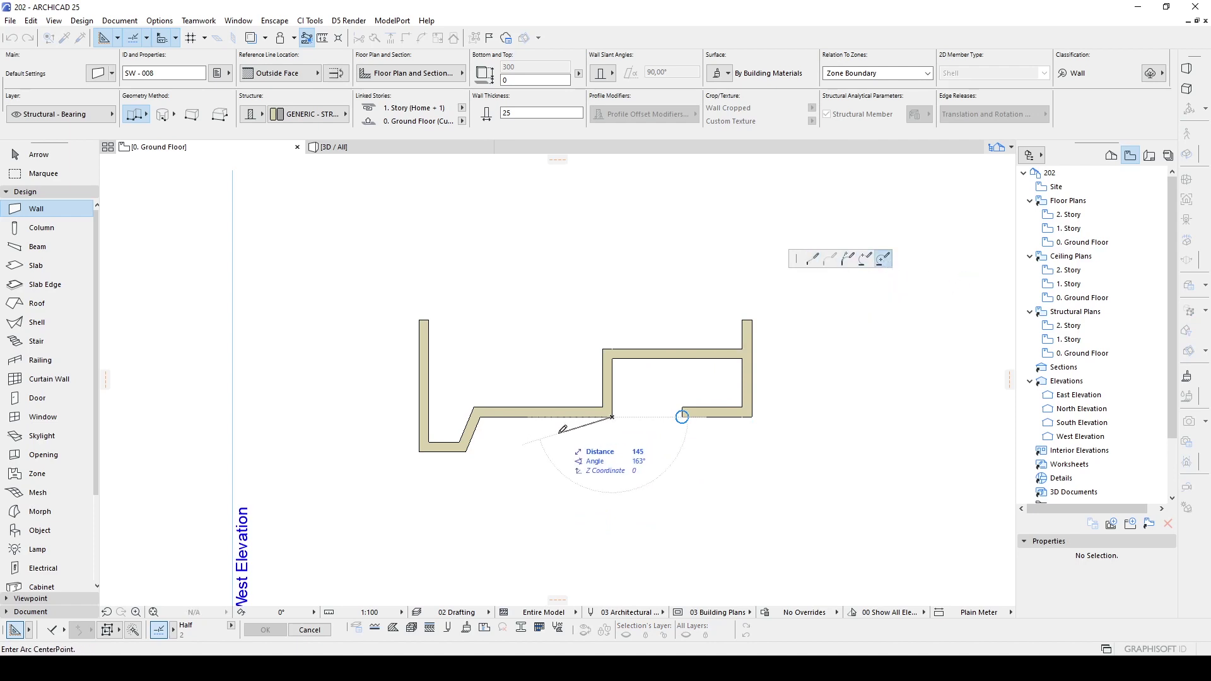
pyautogui.scroll(1, 579, 412)
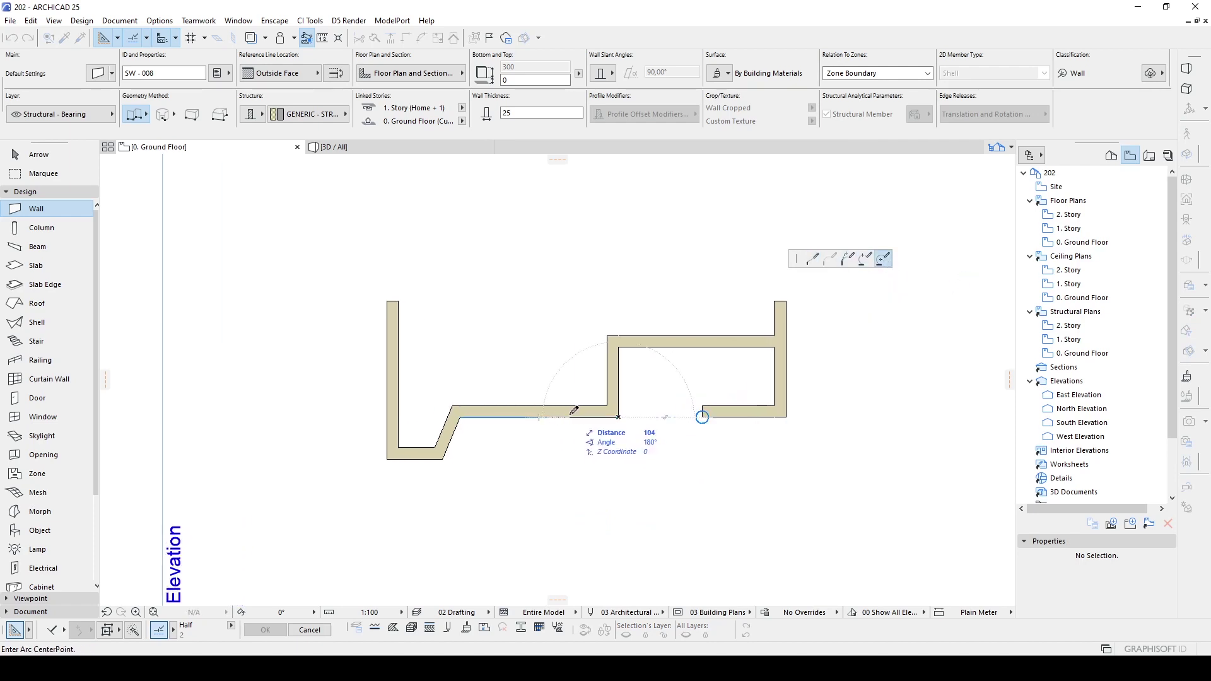
pyautogui.click(577, 417)
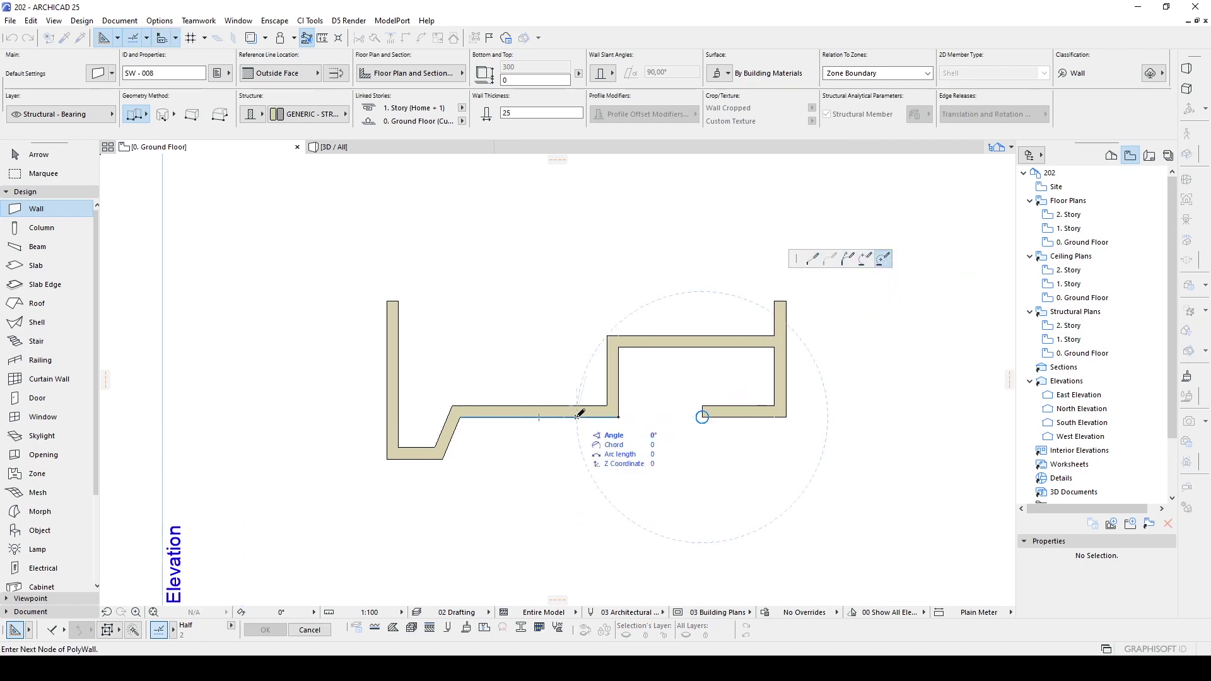
pyautogui.click(577, 454)
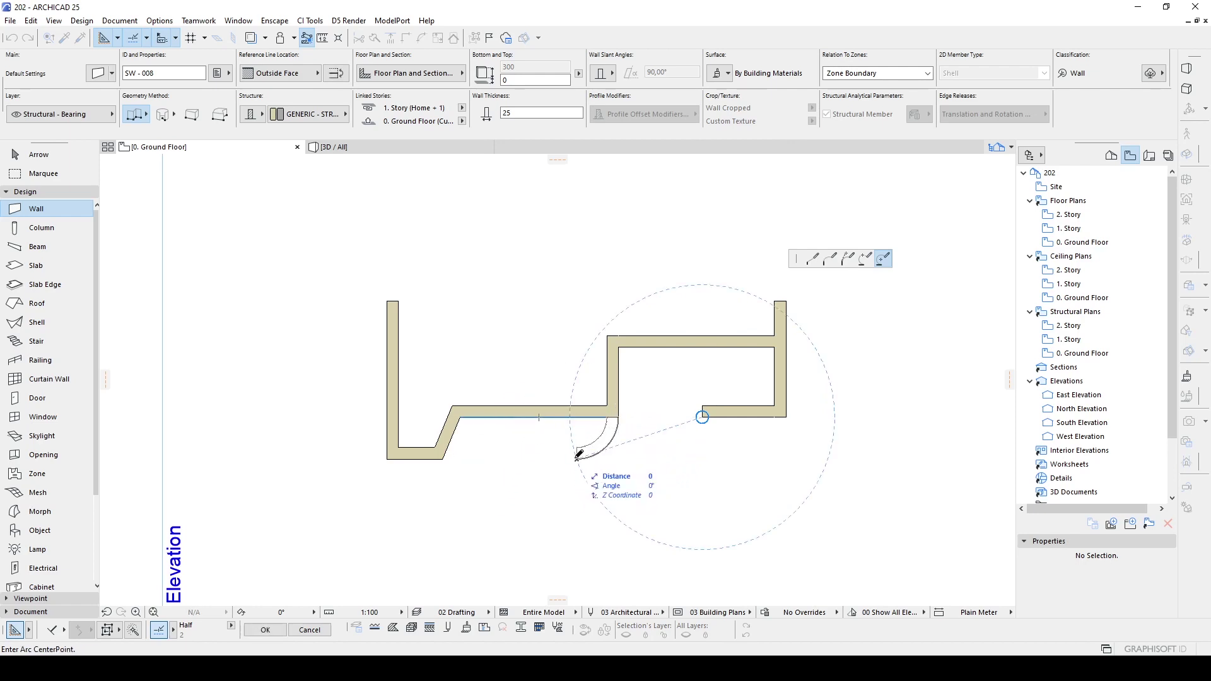
pyautogui.click(812, 258)
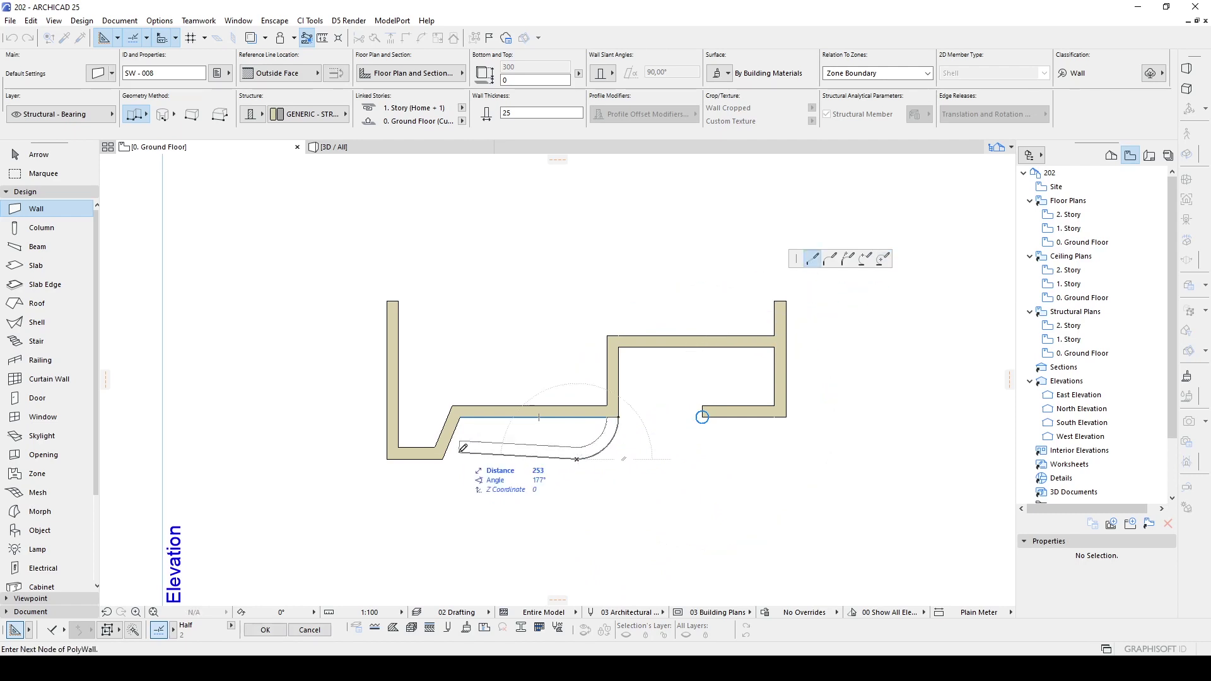
pyautogui.doubleClick(577, 458)
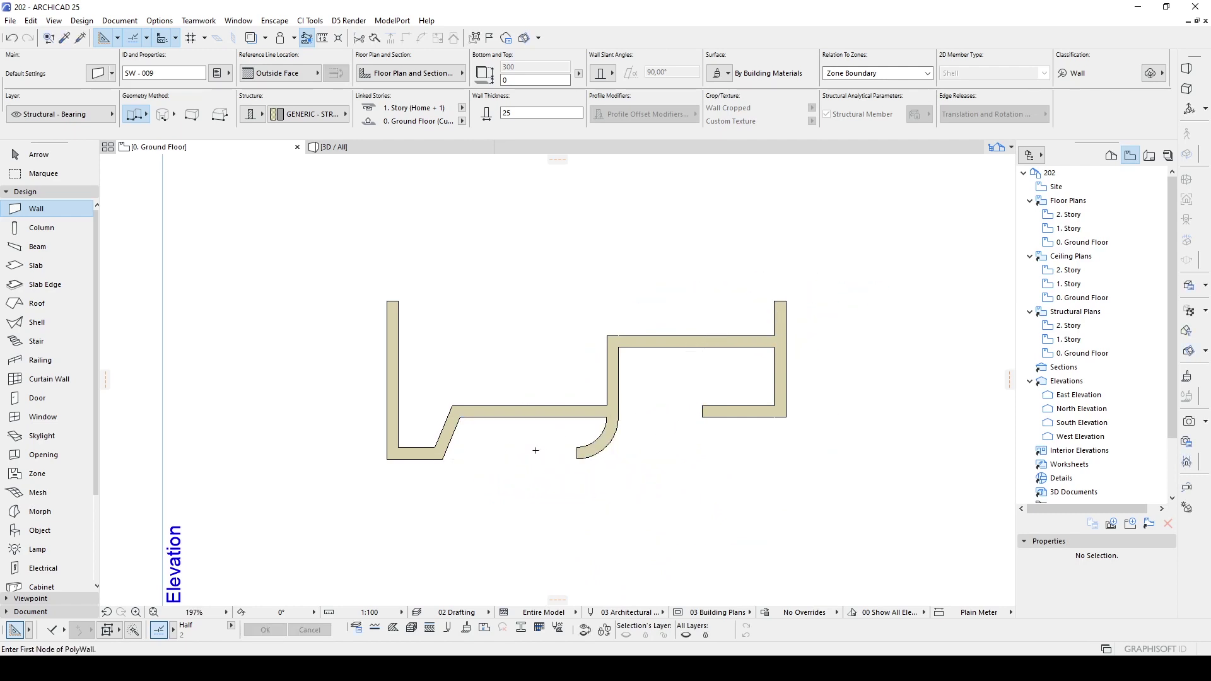
# - Drag a copy of the curved wall horizontally to the left along the underside of the long horizontal wall
pyautogui.moveTo(536, 450)
pyautogui.mouseDown(button='middle')
pyautogui.moveTo(649, 425)
pyautogui.moveTo(636, 445)
pyautogui.mouseUp(button='middle')
pyautogui.press('Escape')
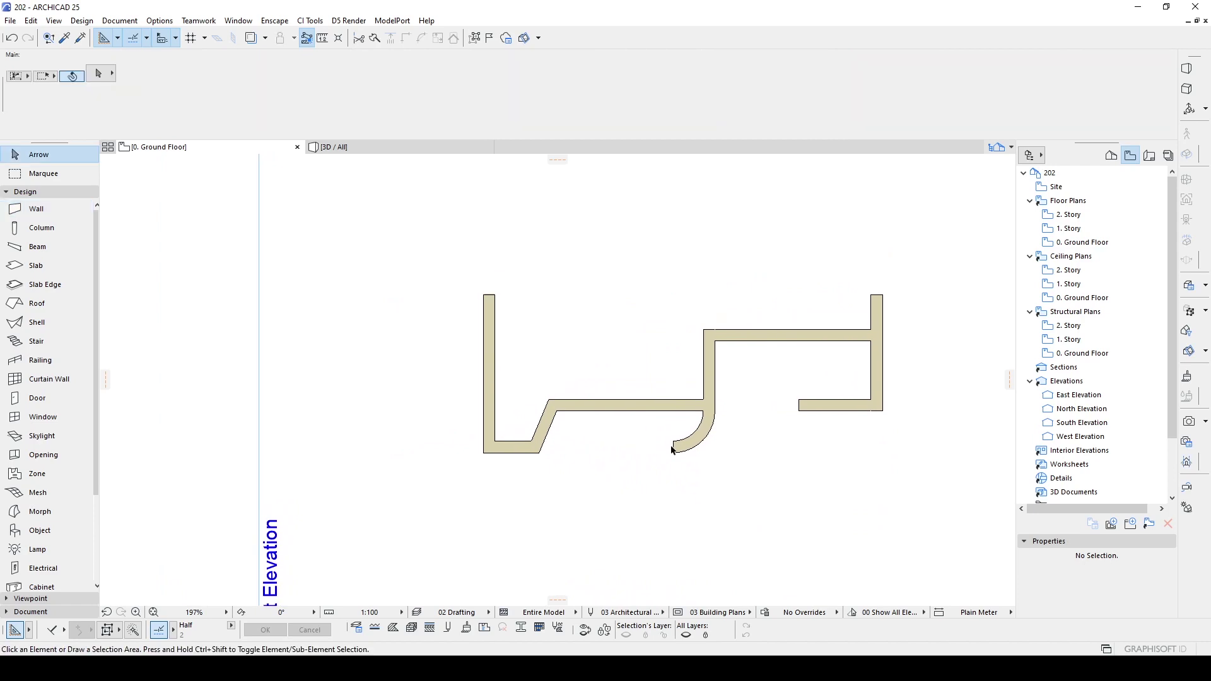
pyautogui.click(687, 445)
pyautogui.hotkey('ctrl', 'shift', 'd')
pyautogui.click(715, 411)
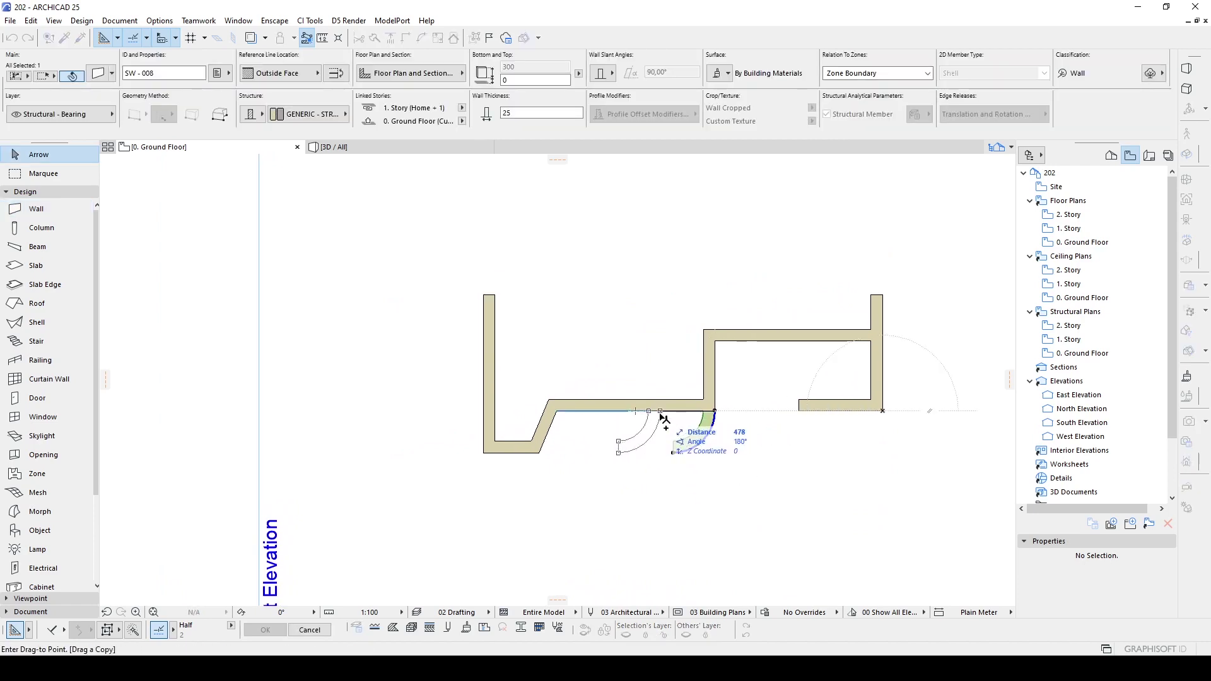
pyautogui.keyDown('ctrl'); pyautogui.click(660, 411); pyautogui.keyUp('ctrl')
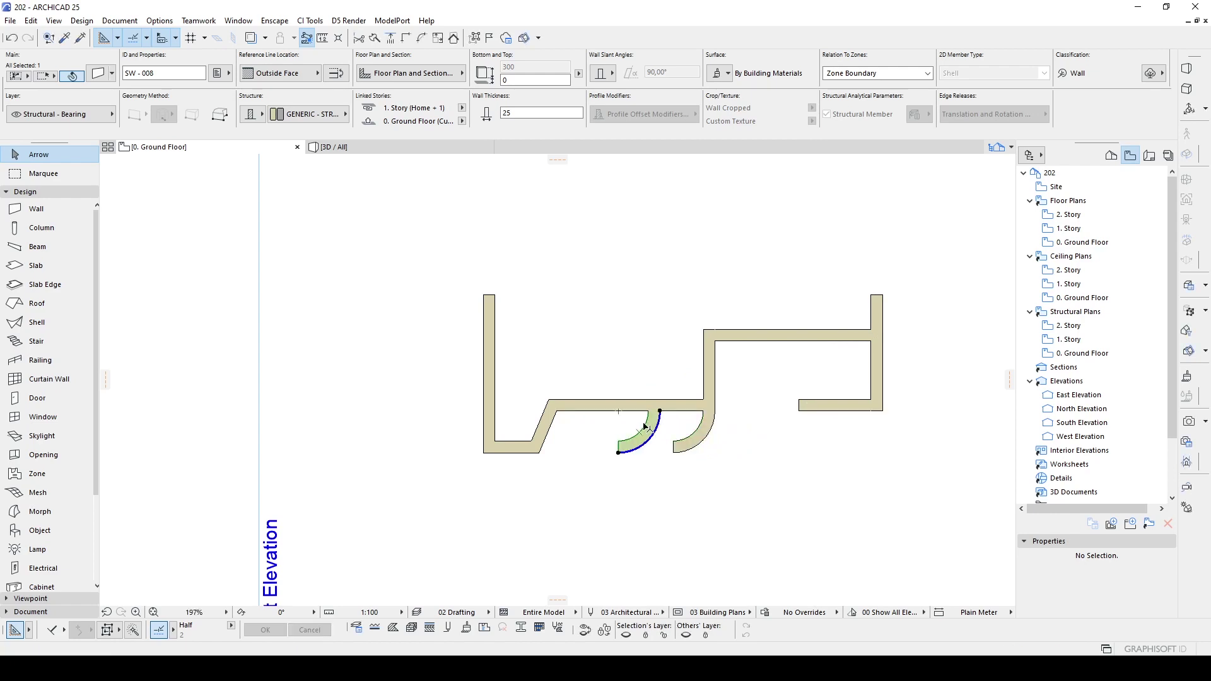
pyautogui.moveTo(640, 430); pyautogui.dragTo(666, 451, button='middle')
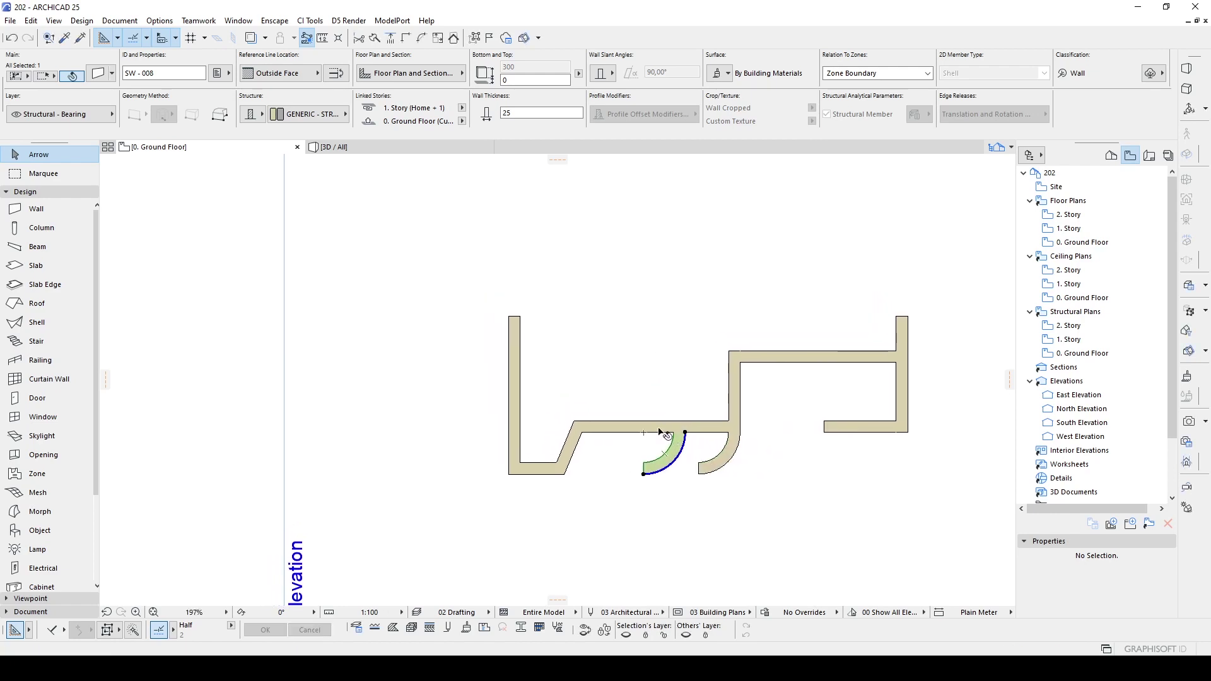
pyautogui.hotkey('ctrl', 'd')
pyautogui.click(674, 432)
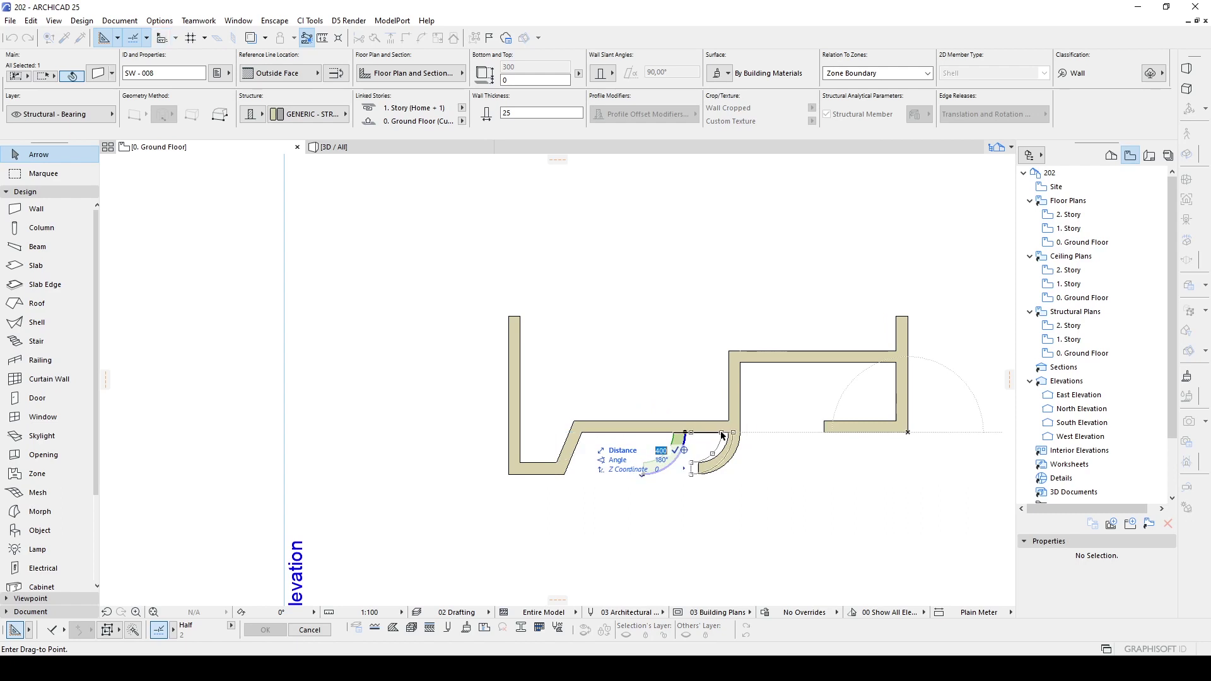
pyautogui.moveTo(685, 461); pyautogui.dragTo(695, 400, button='middle')
pyautogui.press('Escape')
pyautogui.press('Escape')
# - Move the copied curved wall farther left by one wall thickness
pyautogui.click(694, 400)
pyautogui.hotkey('ctrl', 'd')
pyautogui.click(695, 372)
pyautogui.click(682, 416)
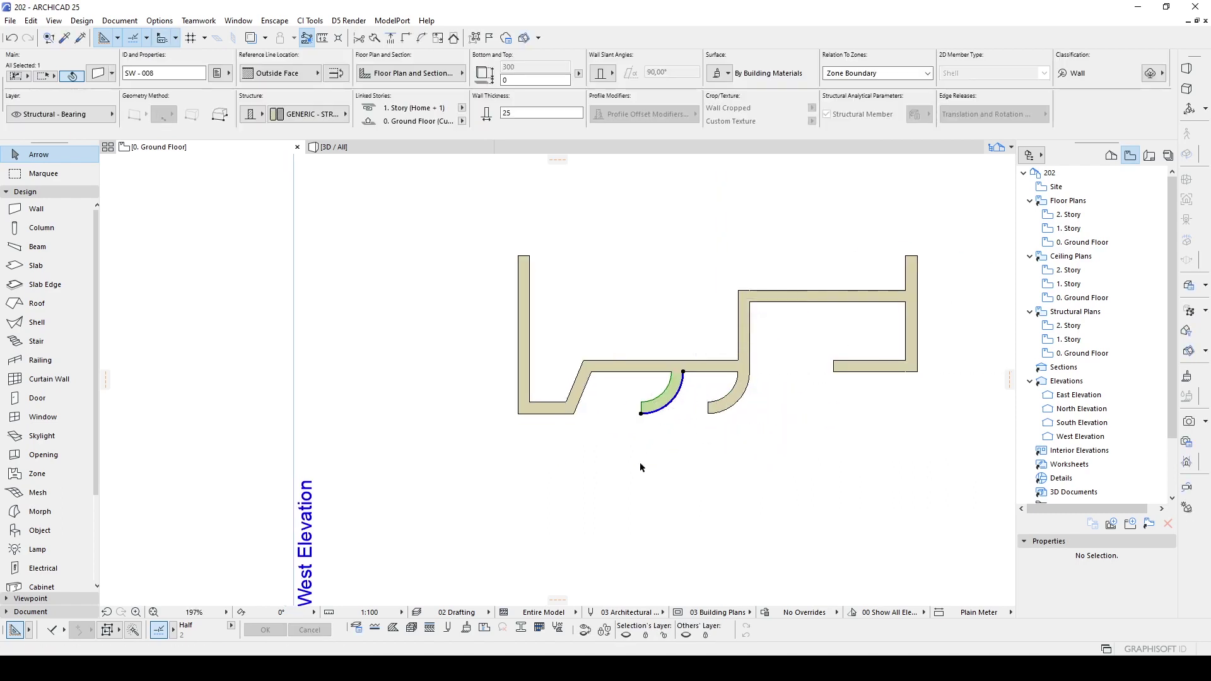
# - Set the copied curved wall's top link to Not Linked and its height to 100 cm
pyautogui.doubleClick(530, 263)
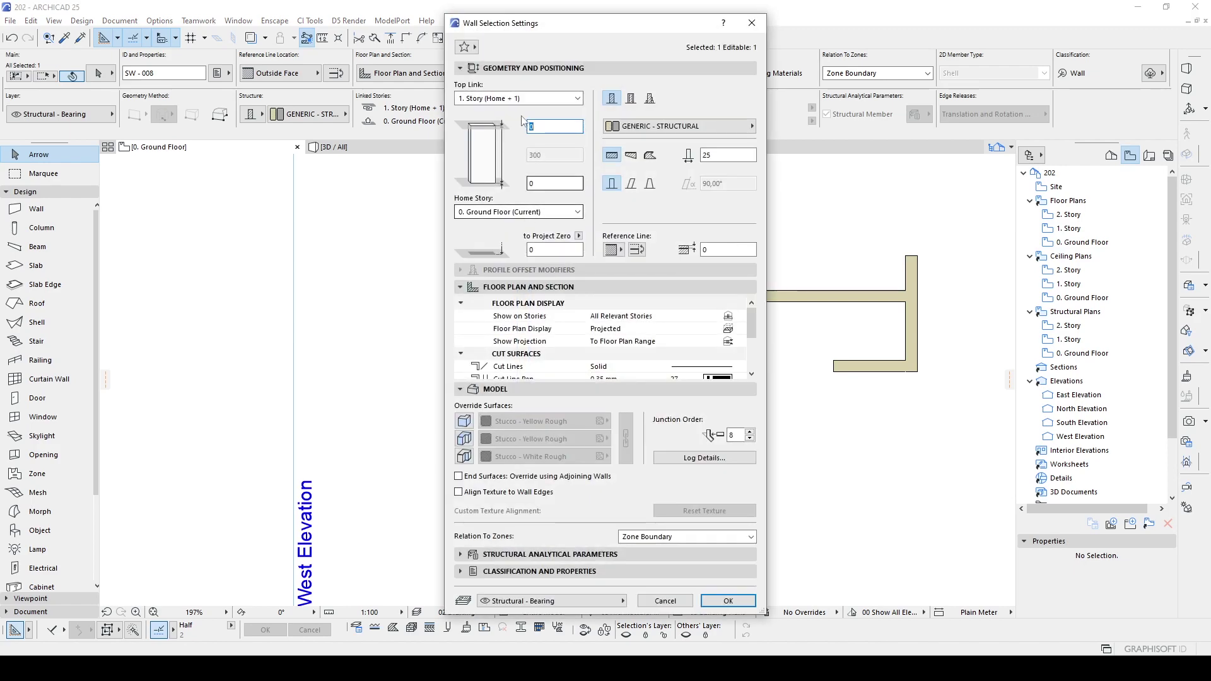
pyautogui.click(517, 99)
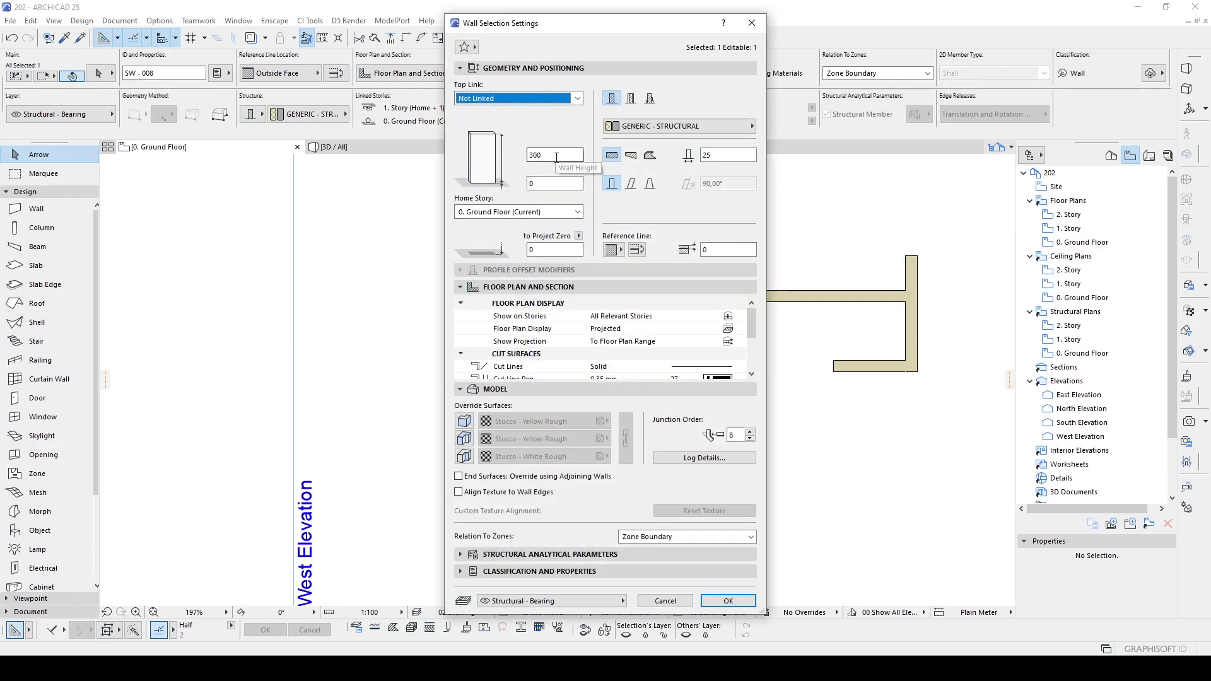
pyautogui.doubleClick(556, 155)
pyautogui.press('Return')
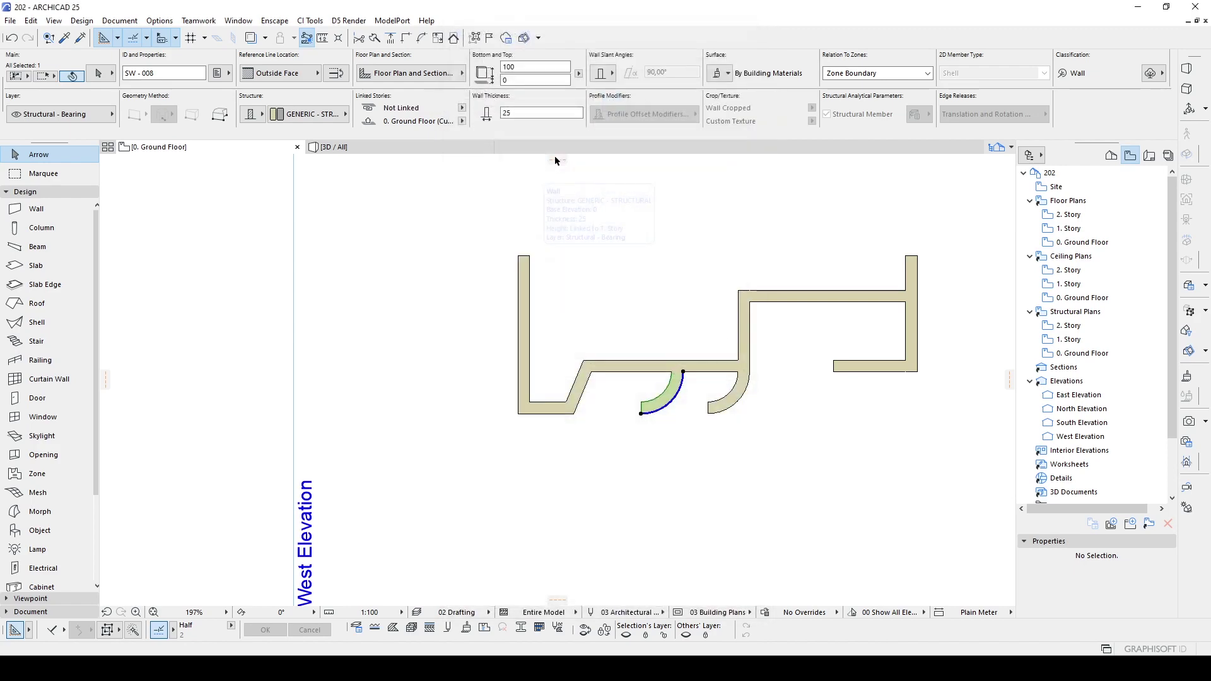
# - Draw a matching 100 cm high straight wall, about 118 cm long, left from the low curved wall's lower end toward the slanted wall
pyautogui.click(655, 421)
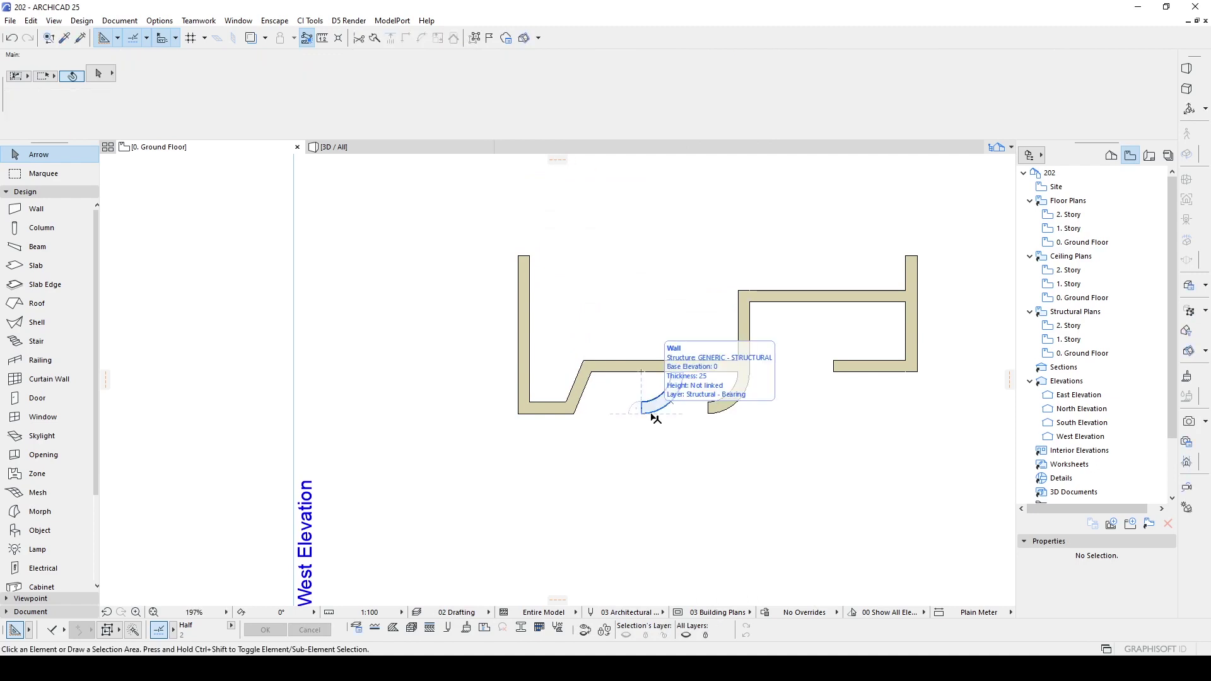
pyautogui.press('w')
pyautogui.click(641, 414)
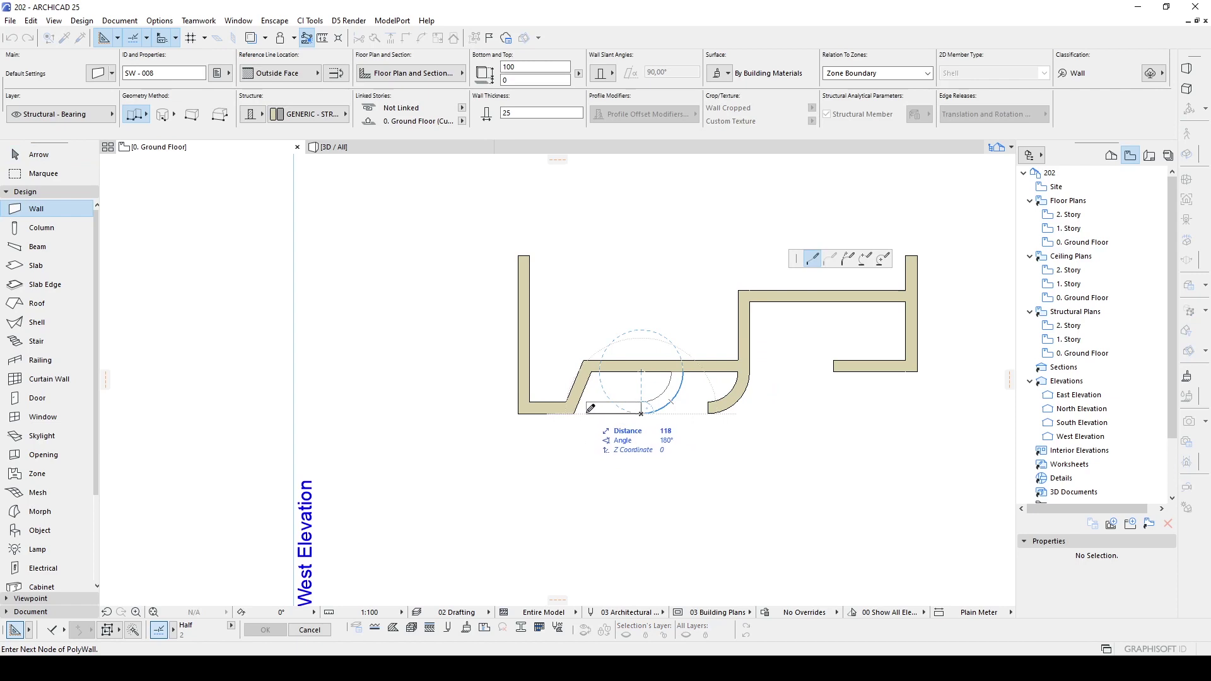
pyautogui.doubleClick(586, 414)
pyautogui.press('Escape')
pyautogui.moveTo(576, 394); pyautogui.dragTo(584, 403, button='middle')
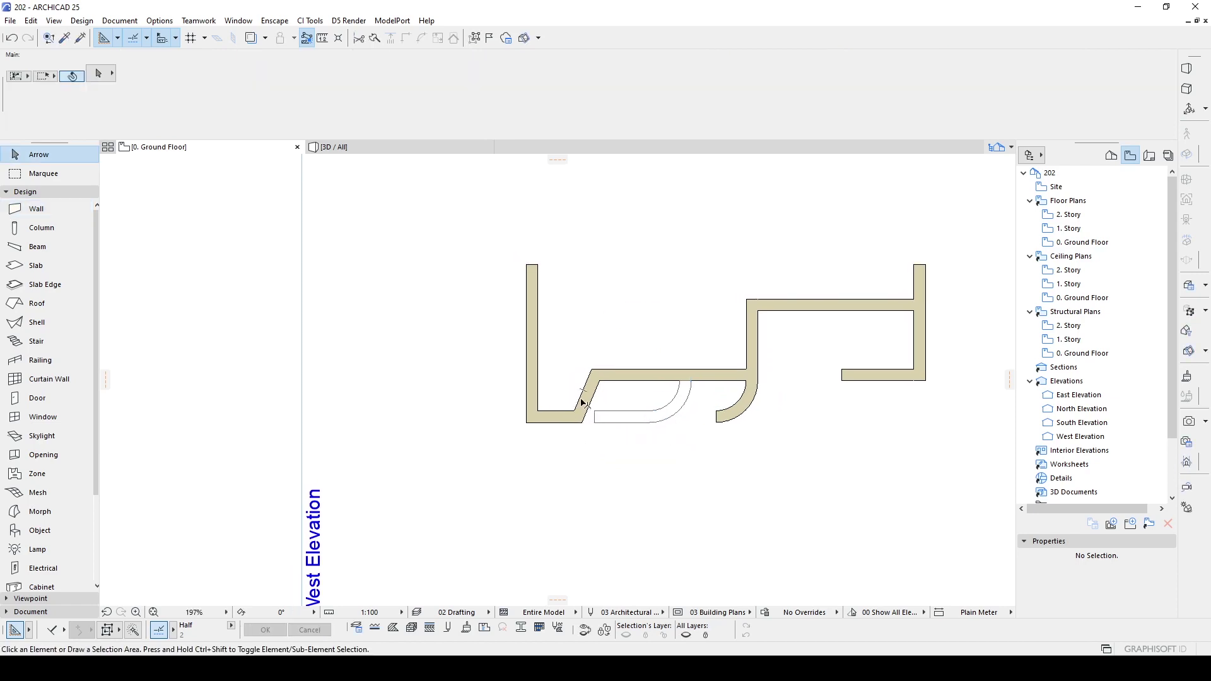
# - Fillet the corner between the slanted wall and the short wall at its lower end with a 50 cm radius
pyautogui.scroll(3, 583, 403)
pyautogui.click(584, 404)
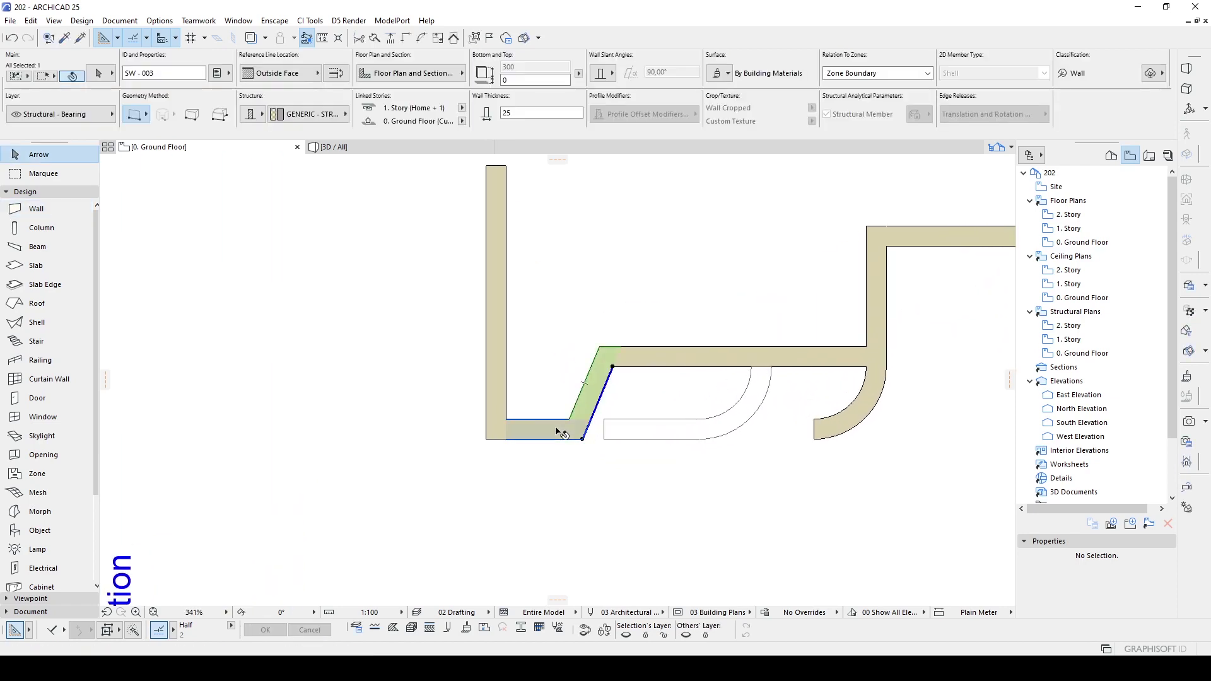
pyautogui.keyDown('shift'); pyautogui.click(560, 434); pyautogui.keyUp('shift')
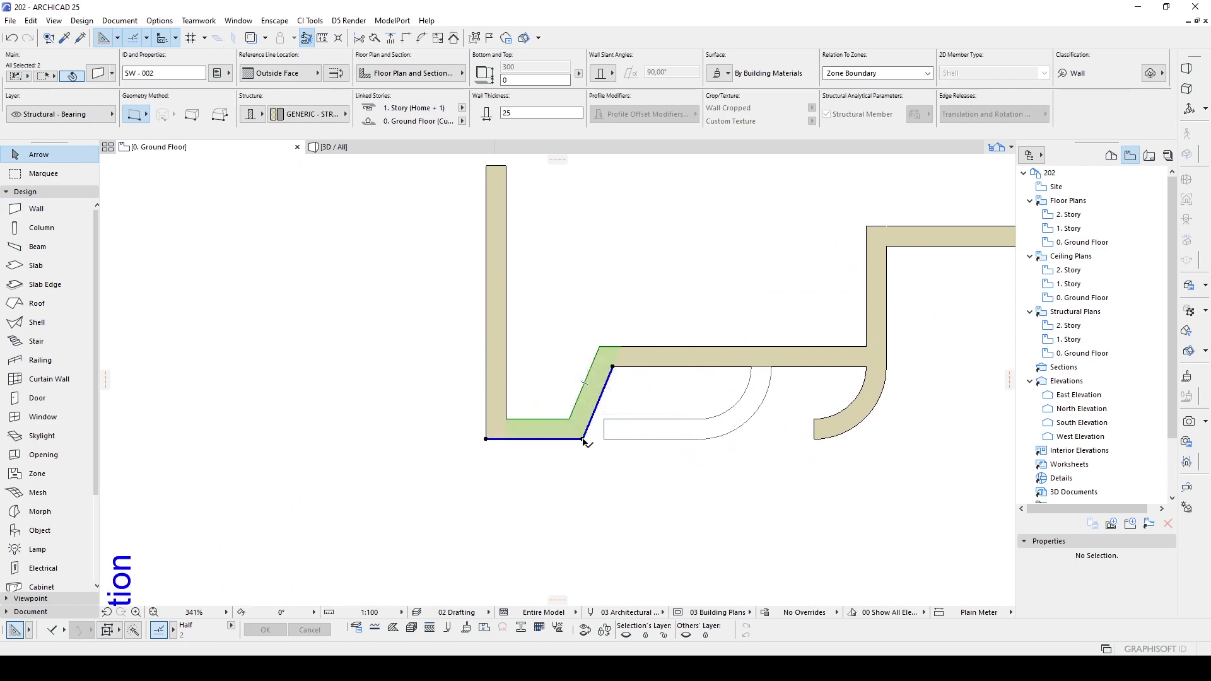
pyautogui.click(582, 440)
pyautogui.click(829, 258)
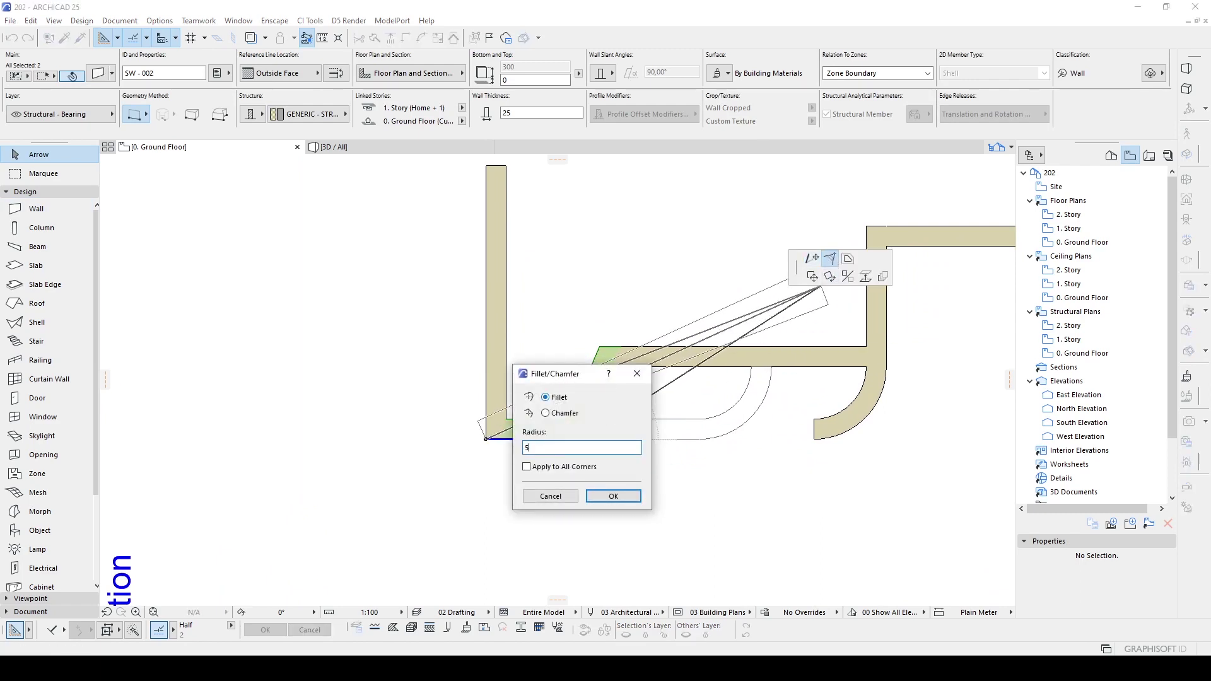
pyautogui.click(600, 498)
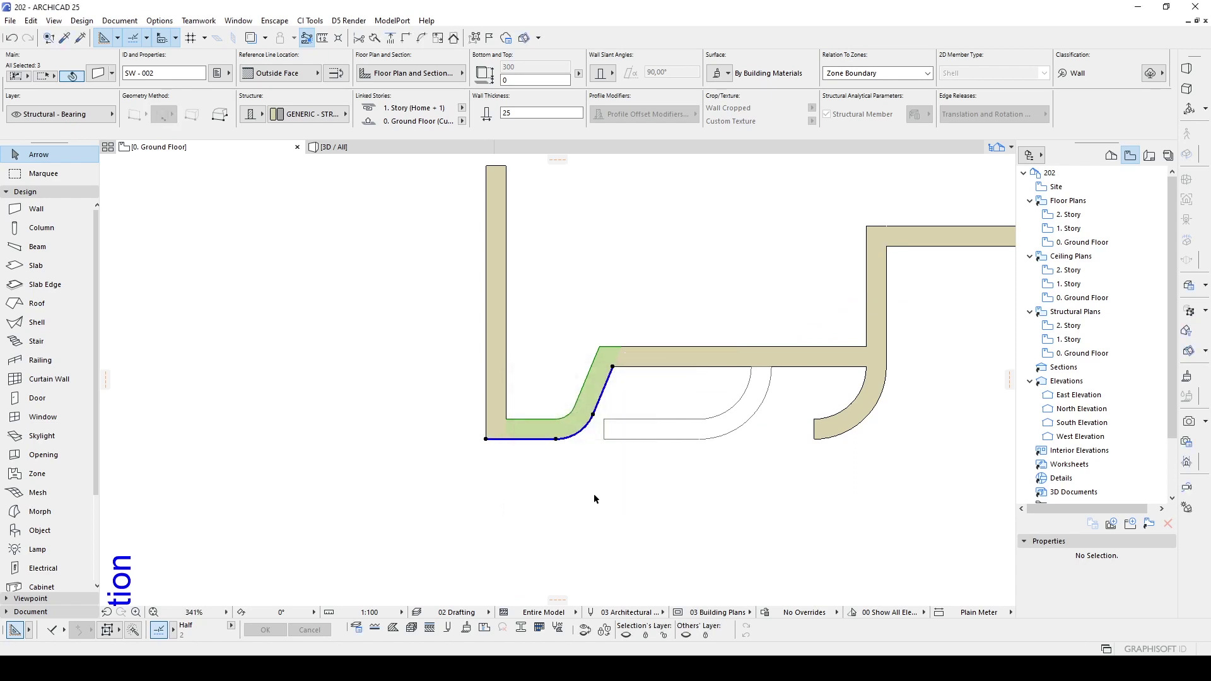
pyautogui.click(594, 496)
pyautogui.scroll(-3, 592, 491)
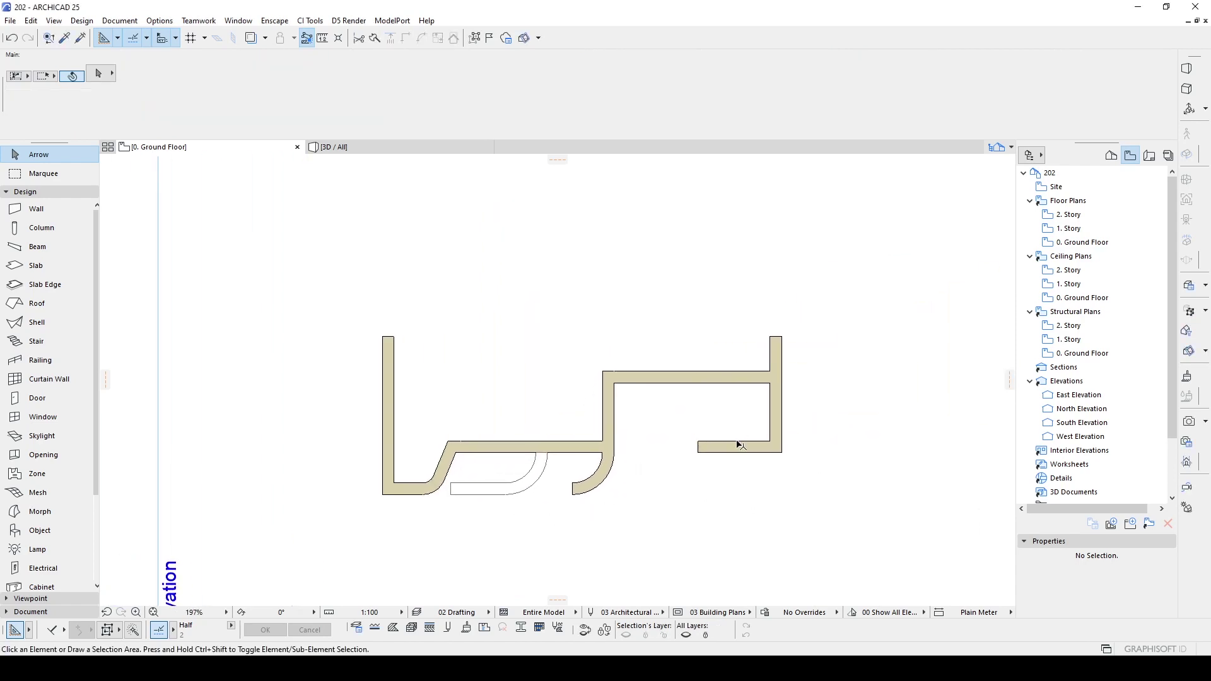
# - Fillet the lower outer corner of the right-hand room's walls with a 50 cm radius
pyautogui.click(740, 445)
pyautogui.click(782, 452)
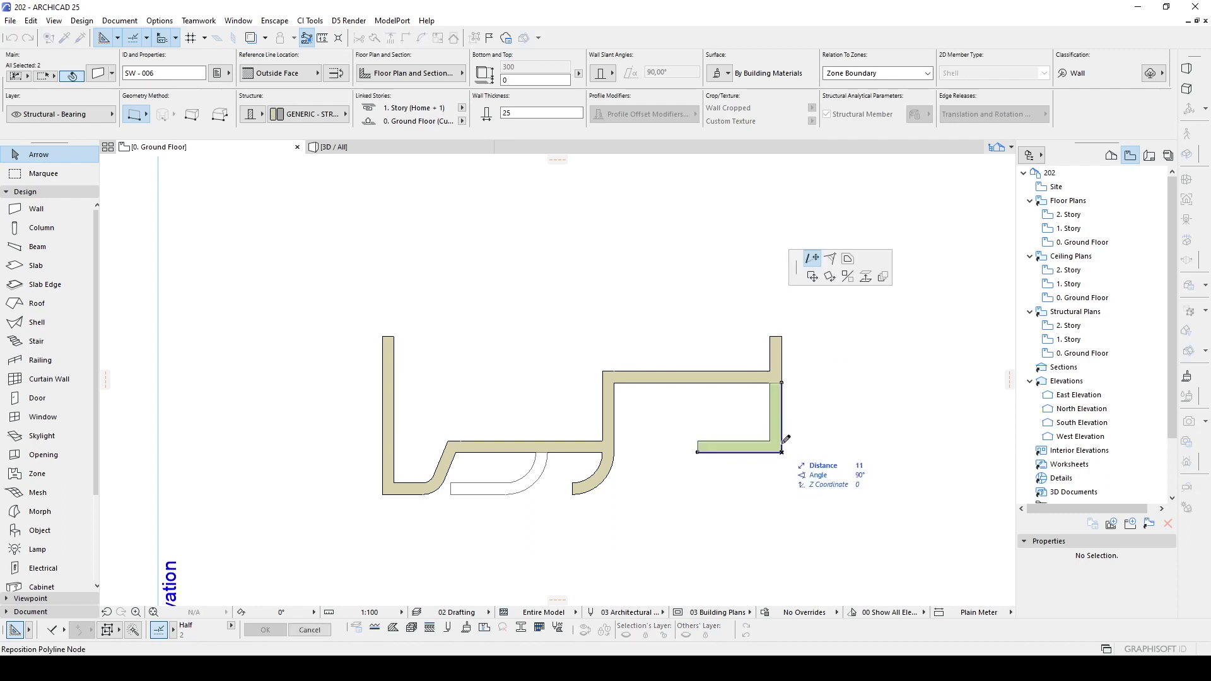
pyautogui.click(830, 260)
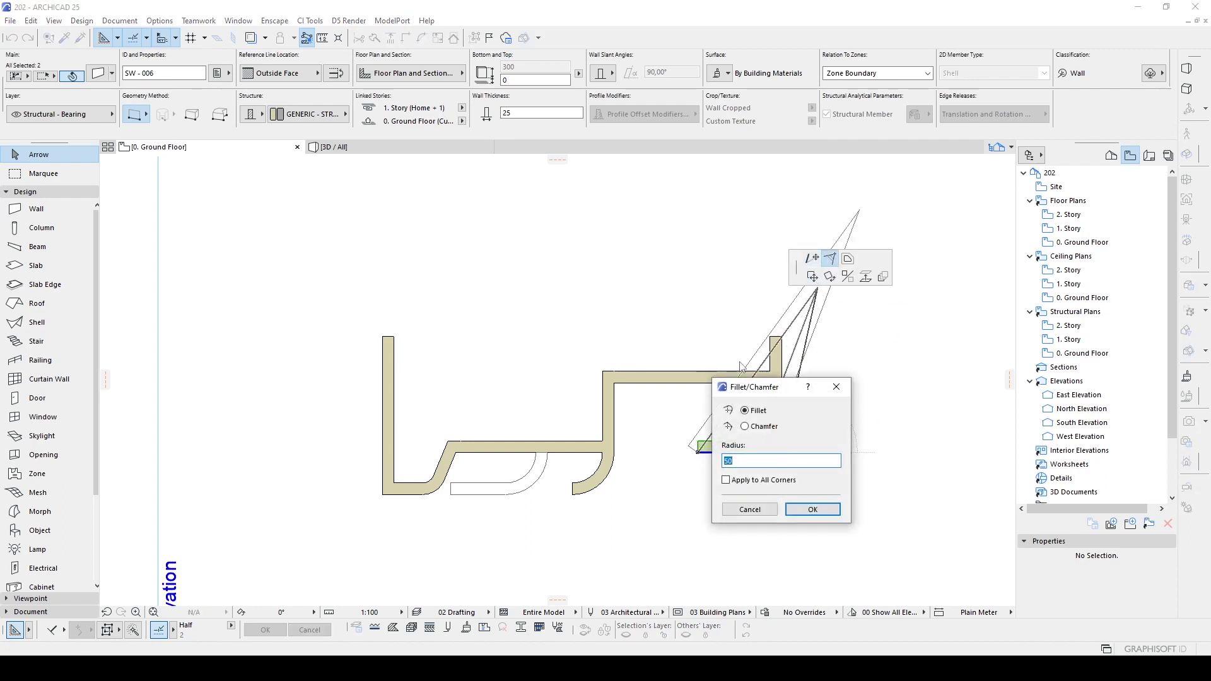
pyautogui.press('Return')
pyautogui.press('Escape')
# - Make a mirrored copy of the low curved wall in the gap before the right-hand room's lower wall
pyautogui.scroll(-1, 688, 476)
pyautogui.moveTo(670, 475); pyautogui.dragTo(697, 423, button='middle')
pyautogui.scroll(1, 669, 427)
pyautogui.keyDown('ctrl'); pyautogui.moveTo(574, 433); pyautogui.dragTo(707, 419); pyautogui.keyUp('ctrl')
pyautogui.hotkey('ctrl', 'm')
pyautogui.click(697, 442)
# - Move the mirrored low curved wall in line with the right-hand room's lower wall and against the upright wall
pyautogui.hotkey('ctrl', 'd')
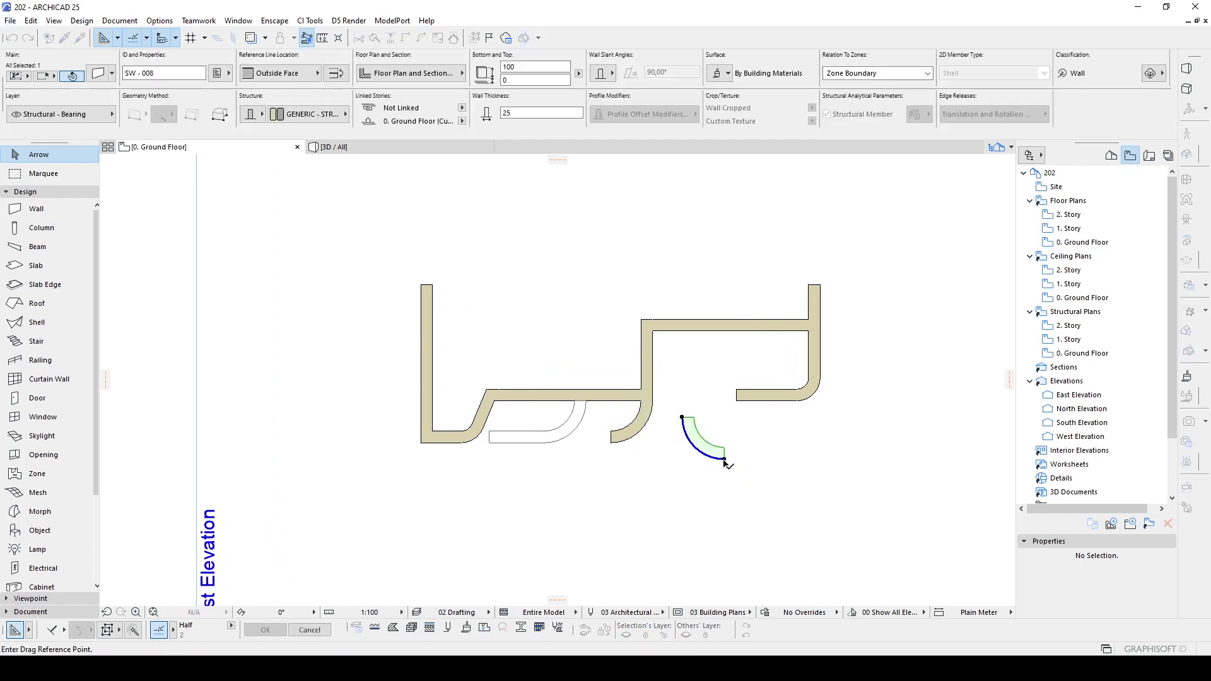
pyautogui.moveTo(724, 460); pyautogui.dragTo(736, 400)
pyautogui.hotkey('ctrl', 'd')
pyautogui.click(694, 359)
pyautogui.click(656, 361)
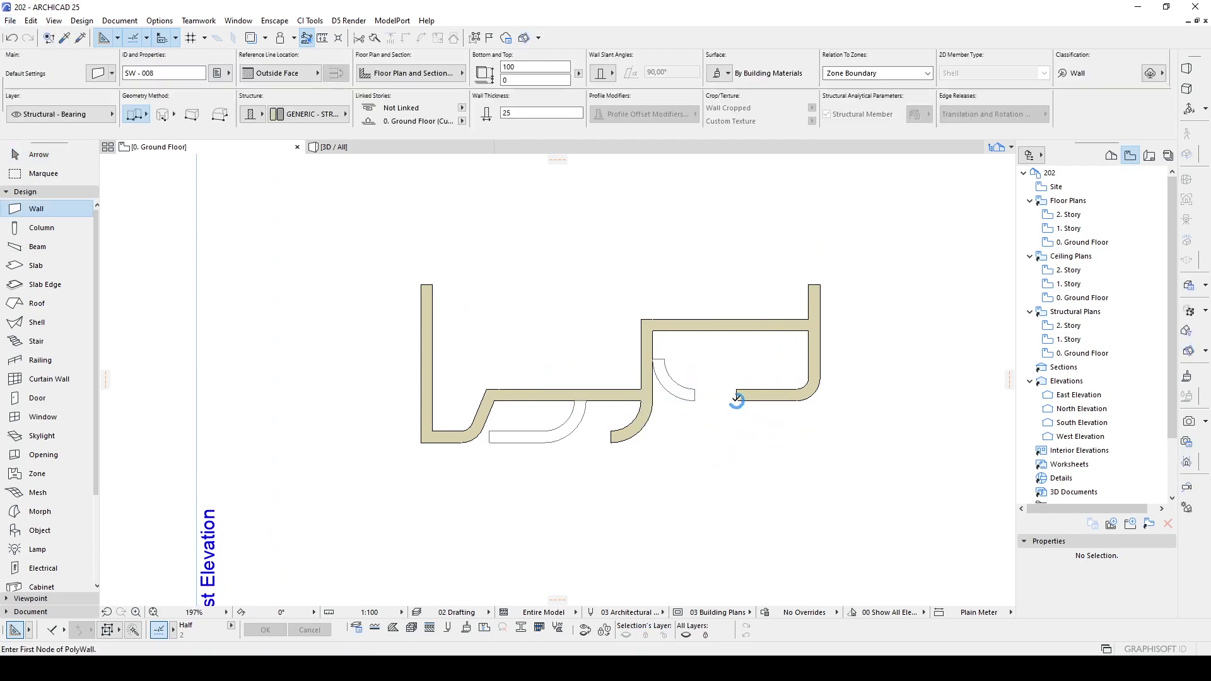
# - Mirror a copy of the full-height curved wall and attach it to the free end of the right-hand room's lower wall
pyautogui.click(638, 442)
pyautogui.click(638, 436)
pyautogui.hotkey('ctrl', 'shift', 'm')
pyautogui.moveTo(756, 443); pyautogui.dragTo(736, 400)
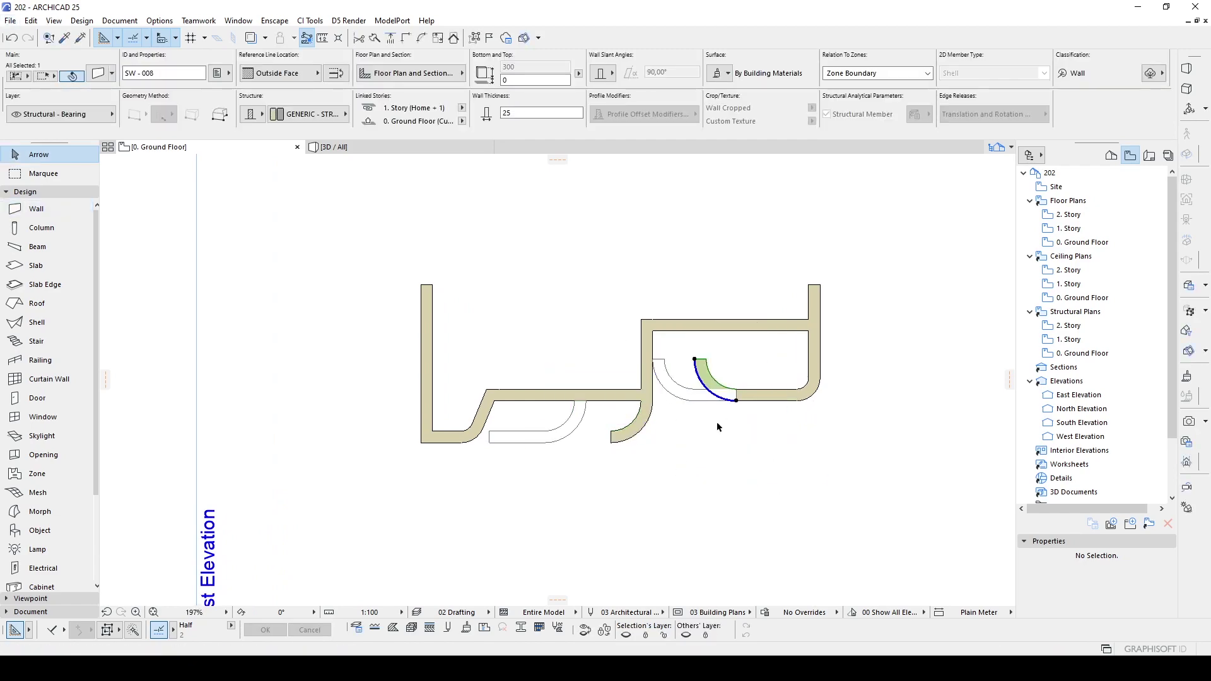
pyautogui.click(716, 425)
# - Intersect the short low straight wall with the adjacent full-height curved wall of the right-hand room
pyautogui.scroll(-1, 679, 422)
pyautogui.click(687, 404)
pyautogui.click(709, 404)
pyautogui.click(727, 404)
pyautogui.click(709, 404)
pyautogui.scroll(3, 715, 399)
pyautogui.keyDown('shift'); pyautogui.click(710, 404); pyautogui.keyUp('shift')
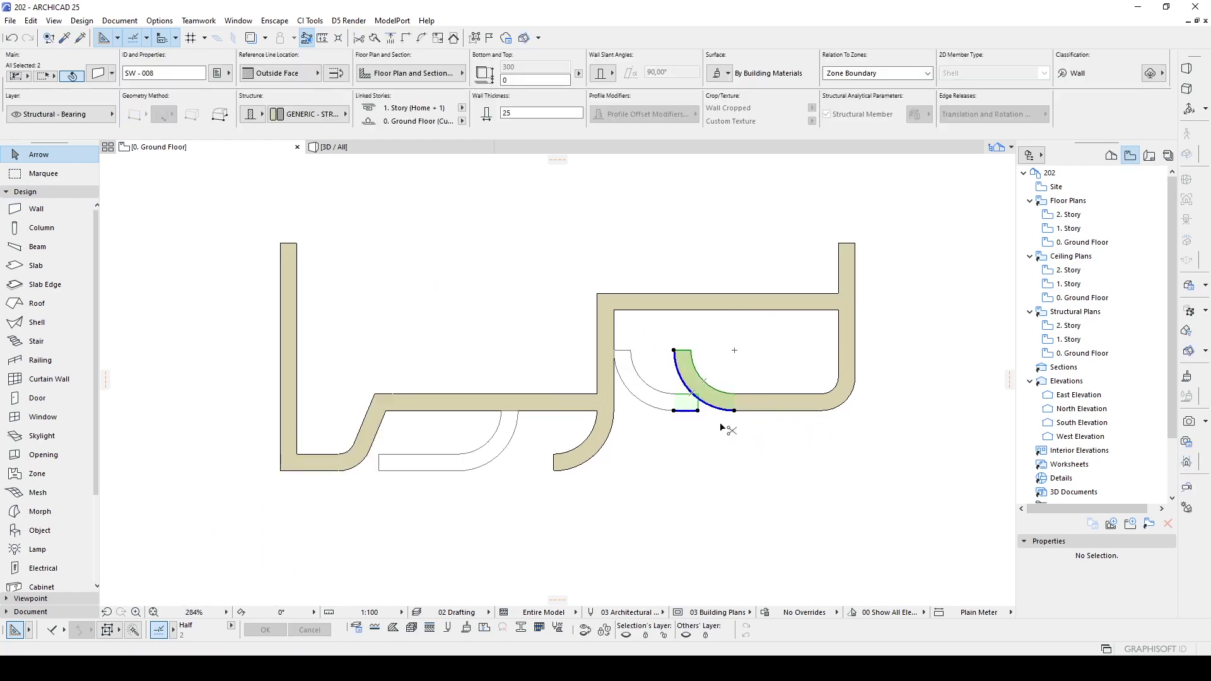
pyautogui.hotkey('ctrl', 'i')
pyautogui.press('Escape')
pyautogui.click(715, 410)
pyautogui.hotkey('ctrl', 't')
pyautogui.click(749, 438)
pyautogui.press('Return')
pyautogui.press('Escape')
pyautogui.scroll(-3, 737, 489)
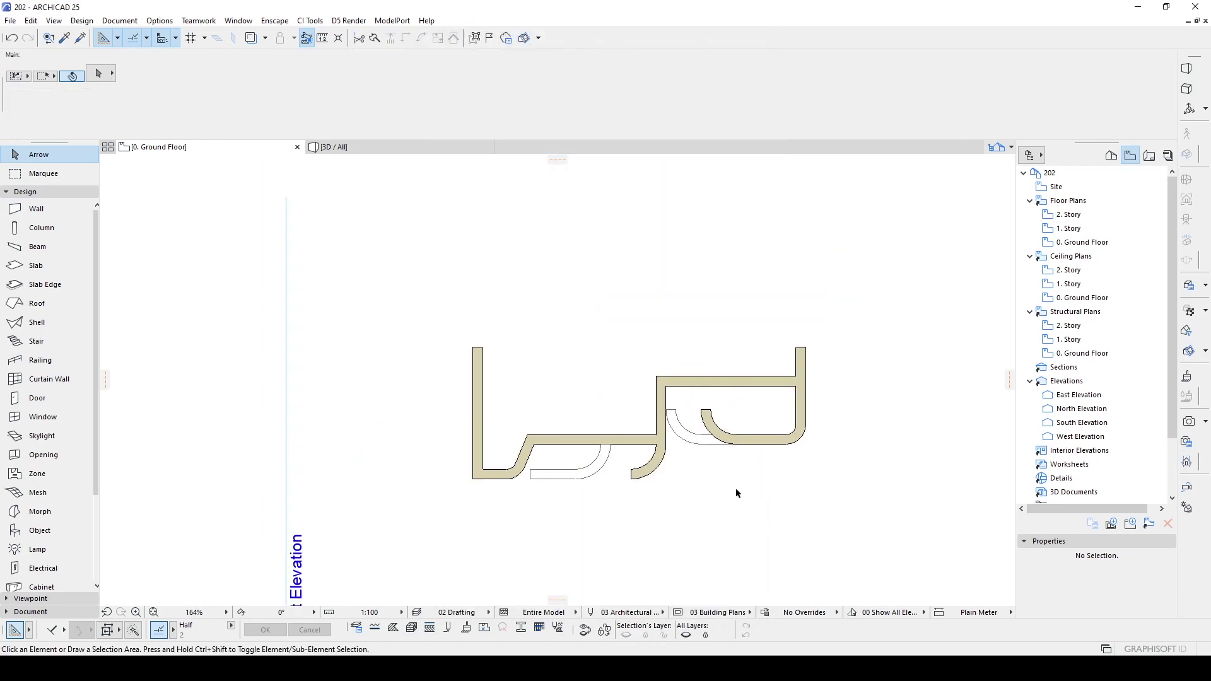
pyautogui.moveTo(737, 489); pyautogui.dragTo(741, 477, button='middle')
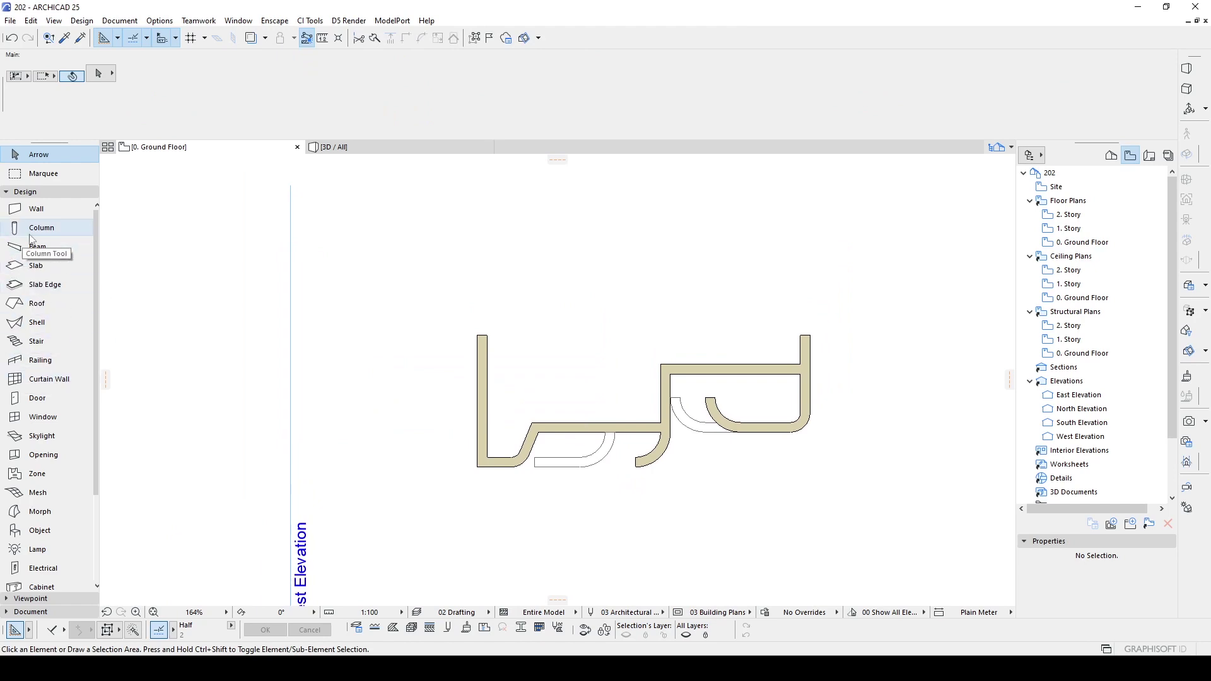
# - Set the door defaults to Sliding Door 25, 270 cm wide and 210 cm high, with the 3 Leaves 2 Sliding opening type
pyautogui.click(44, 289)
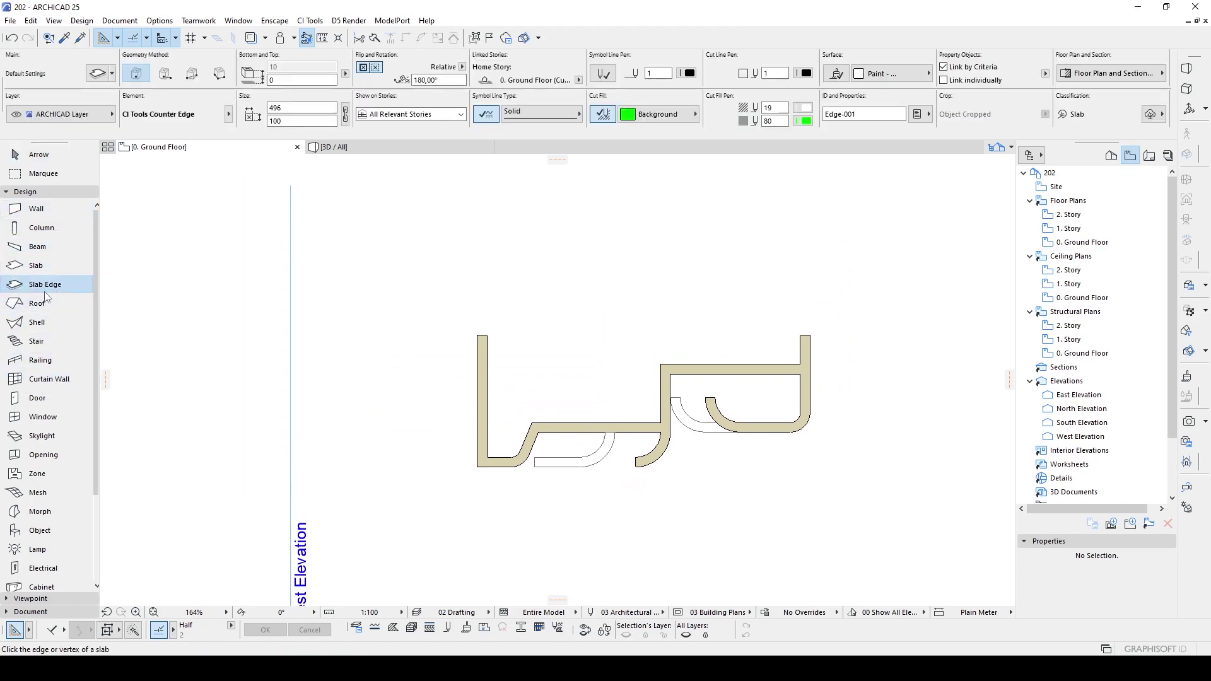
pyautogui.click(38, 399)
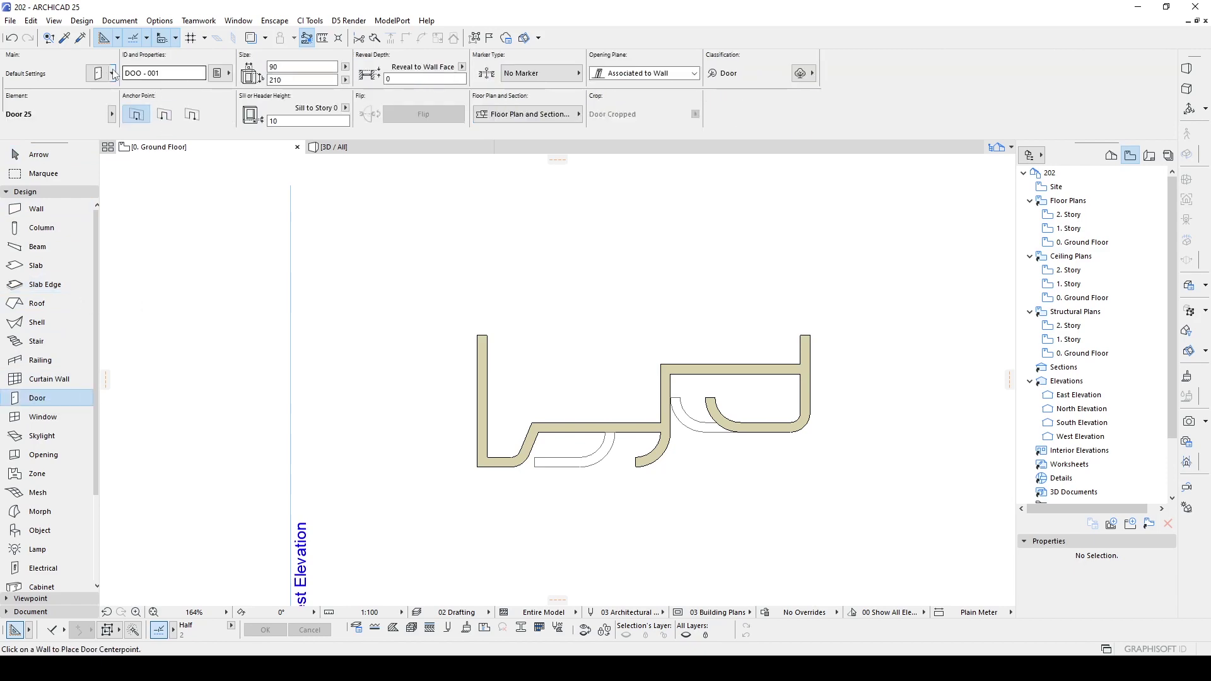
pyautogui.click(93, 113)
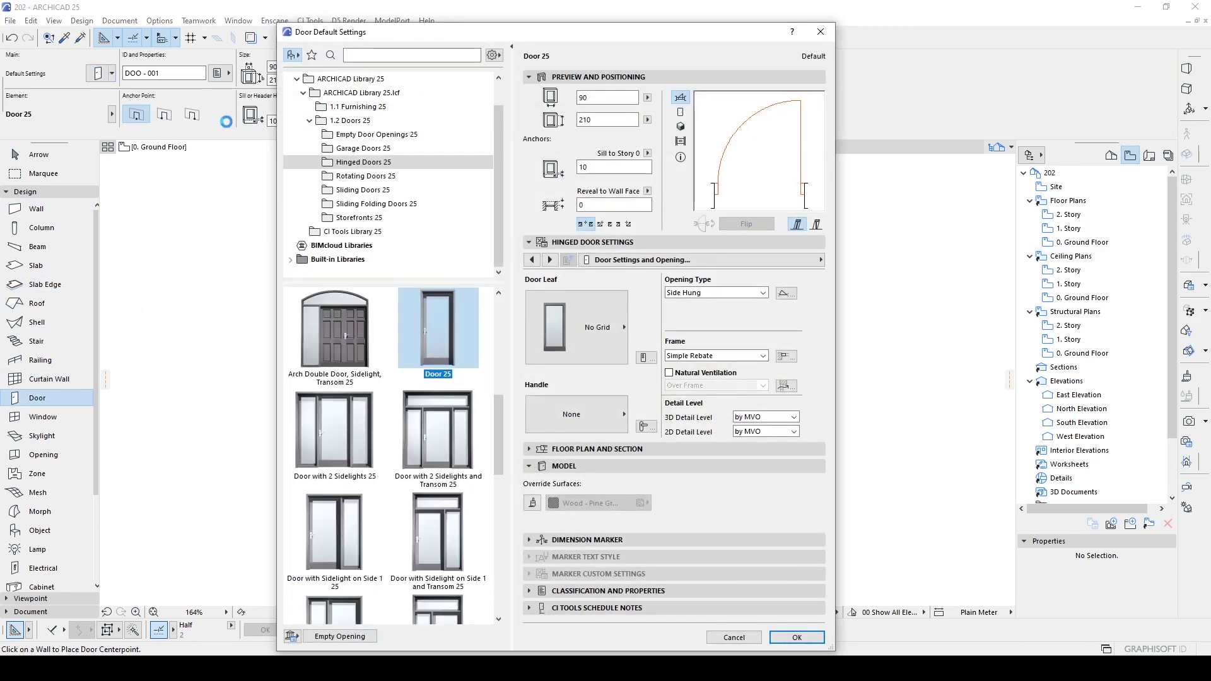
pyautogui.click(360, 191)
pyautogui.scroll(-7, 358, 448)
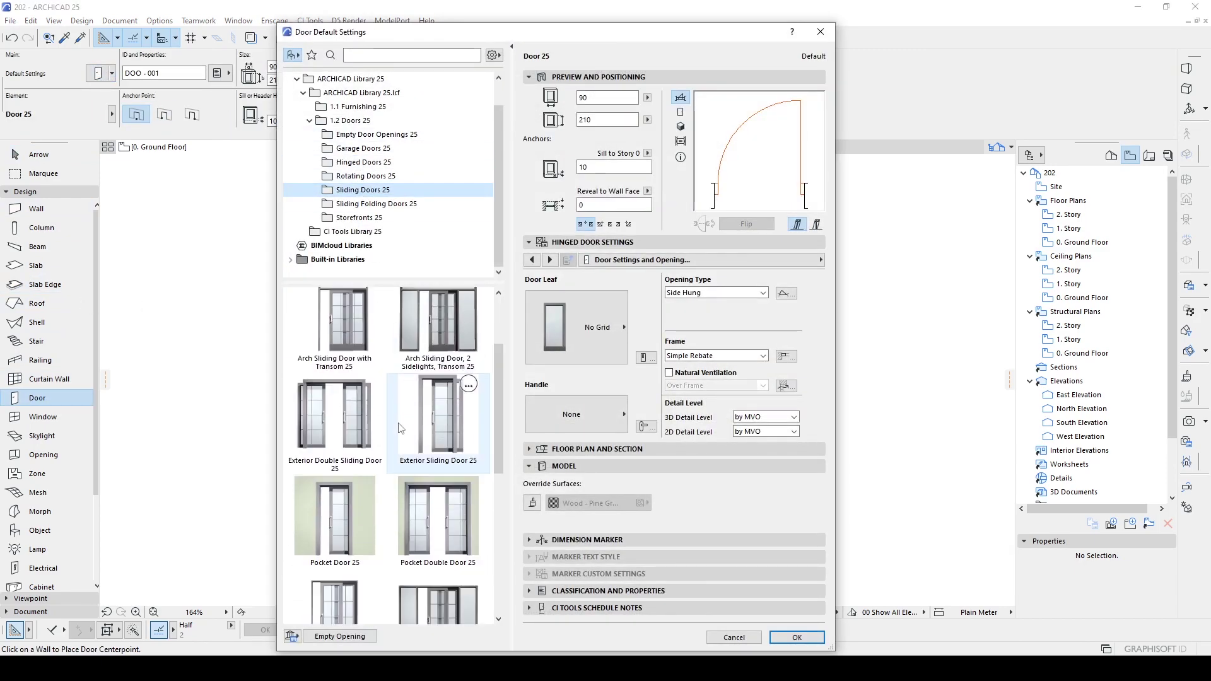
pyautogui.click(333, 450)
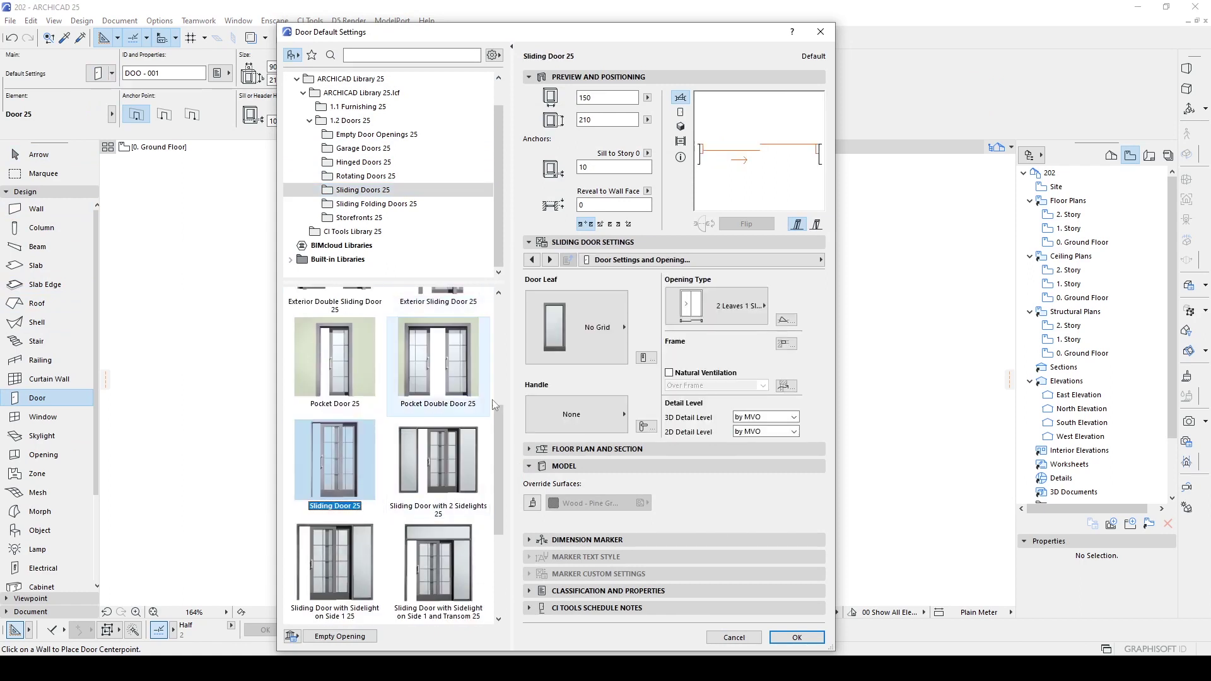
pyautogui.click(697, 307)
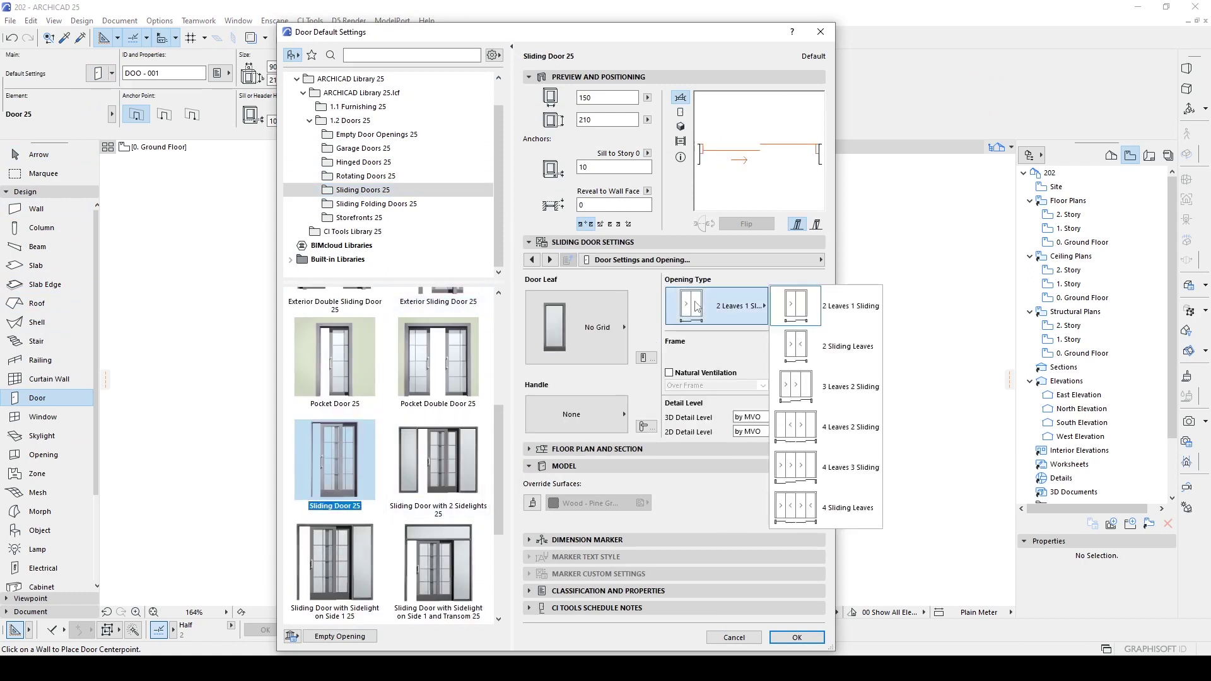
pyautogui.click(797, 387)
pyautogui.click(797, 637)
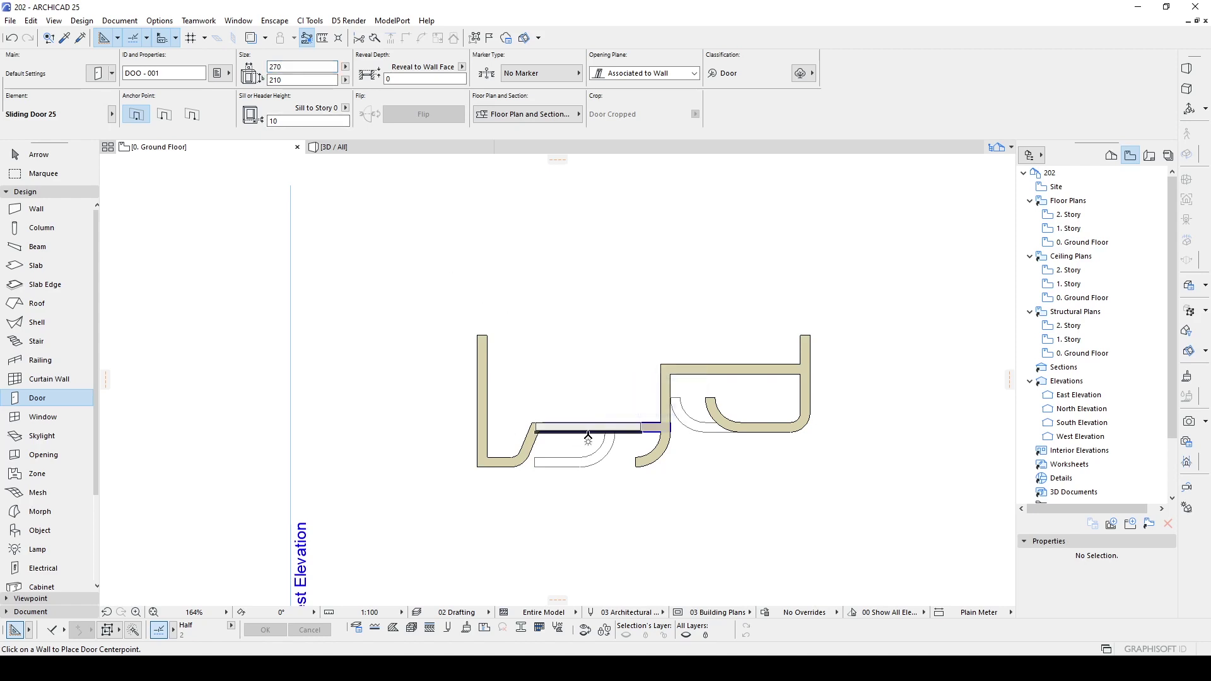
# - Place the sliding door in the middle horizontal wall, starting at the slanted wall's upper end
pyautogui.click(588, 434)
pyautogui.click(654, 313)
pyautogui.press('Escape')
# - Move the left upright wall, its rounded corner walls and the slanted wall horizontally to the left
pyautogui.moveTo(409, 266); pyautogui.dragTo(506, 434)
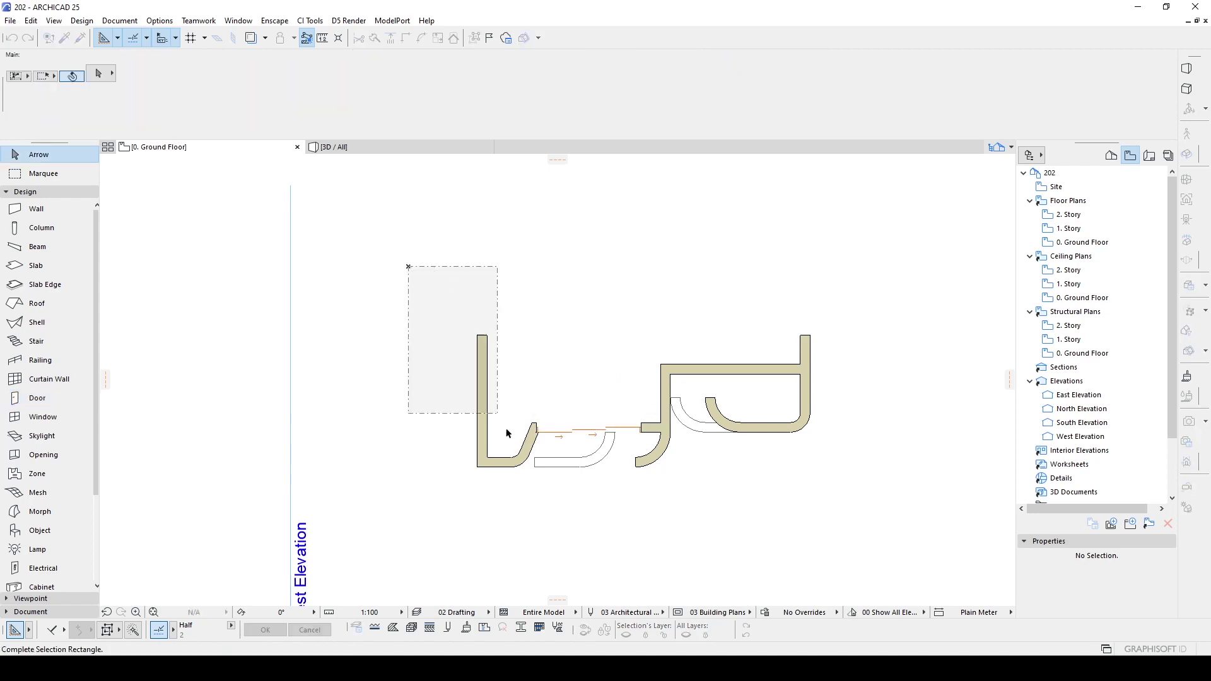
pyautogui.click(563, 510)
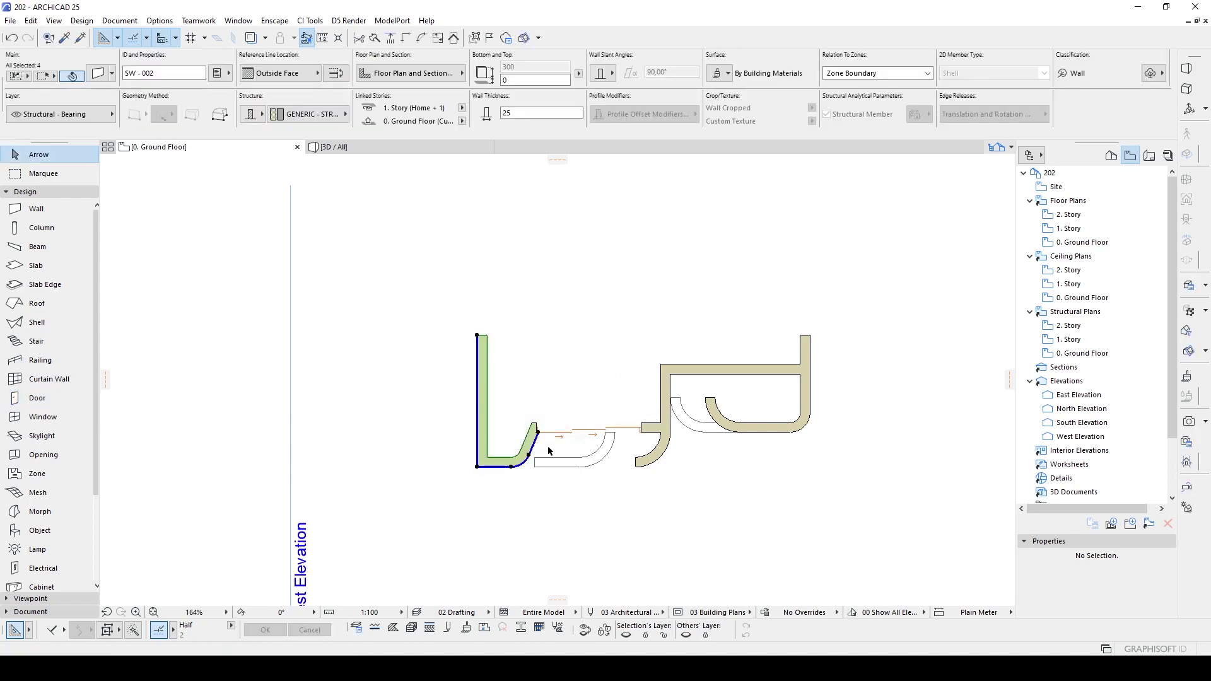
pyautogui.hotkey('ctrl', 'd')
pyautogui.click(538, 434)
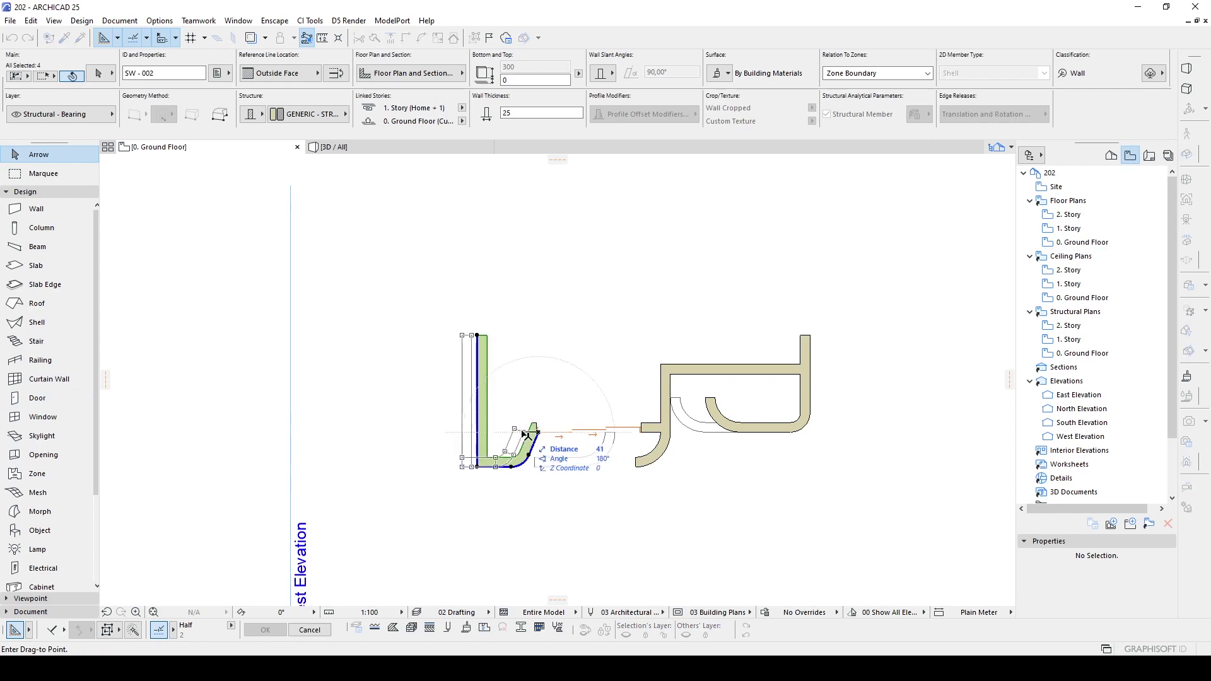
pyautogui.click(518, 434)
# - Move the sliding door left so that its edge meets the upper end of the slanted wall
pyautogui.click(536, 433)
pyautogui.hotkey('ctrl', 'd')
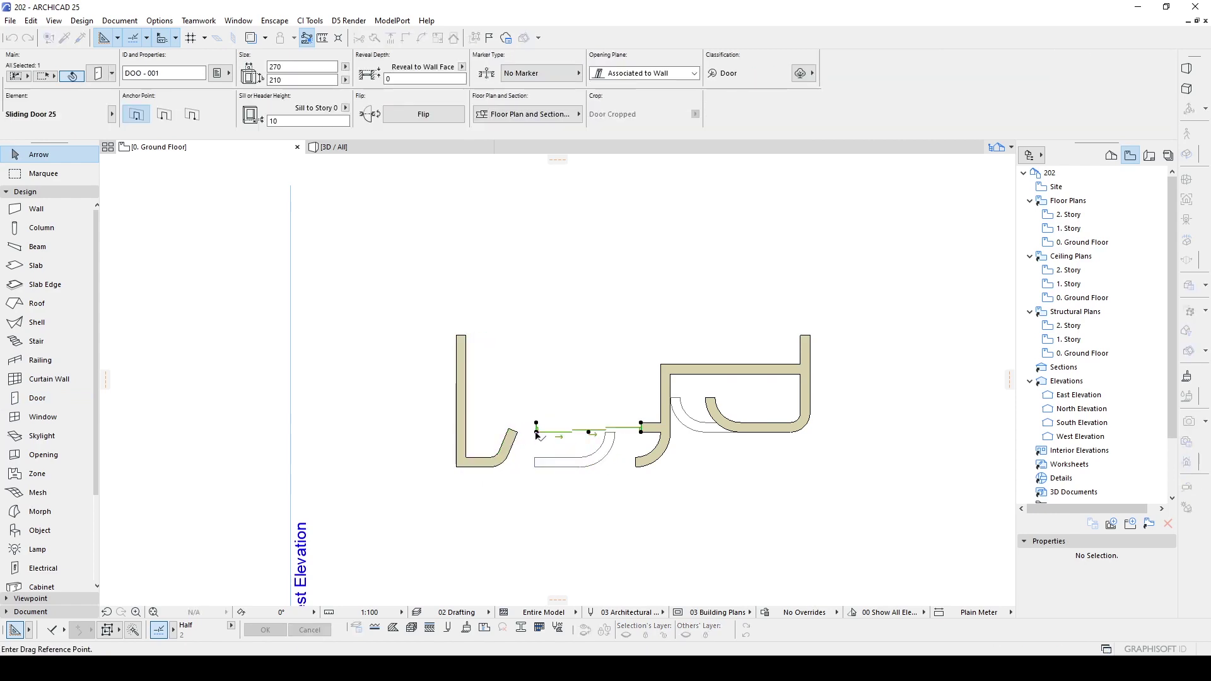
pyautogui.click(537, 433)
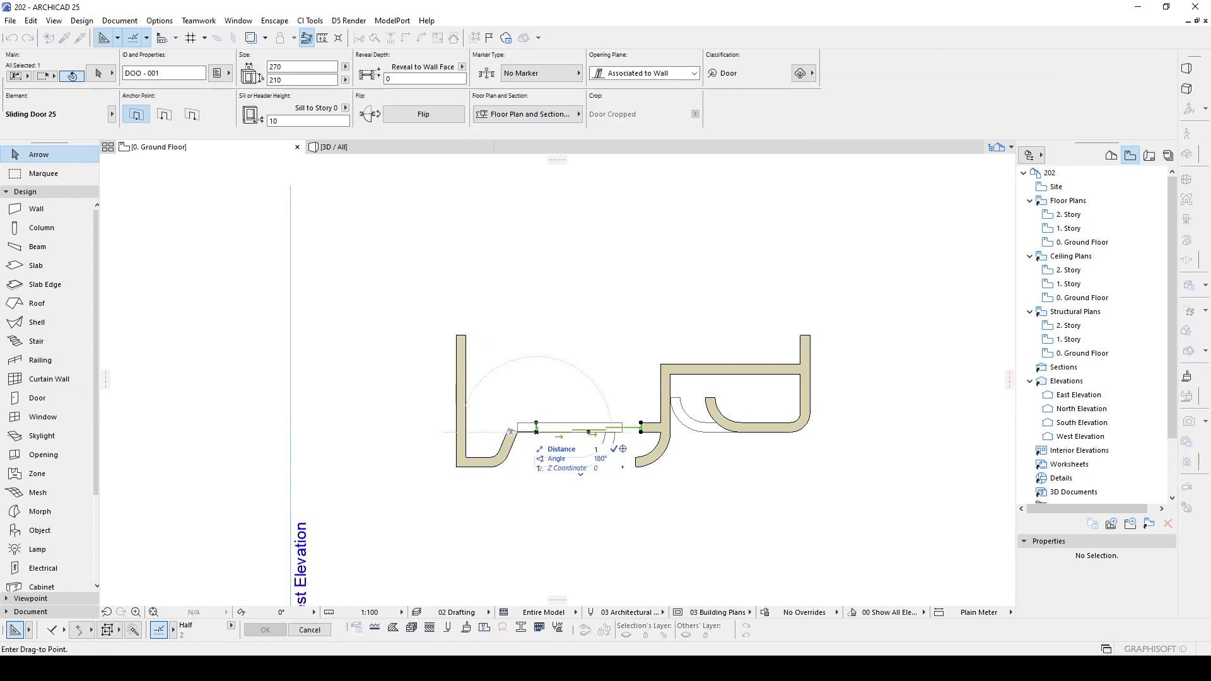
pyautogui.click(518, 435)
pyautogui.click(572, 341)
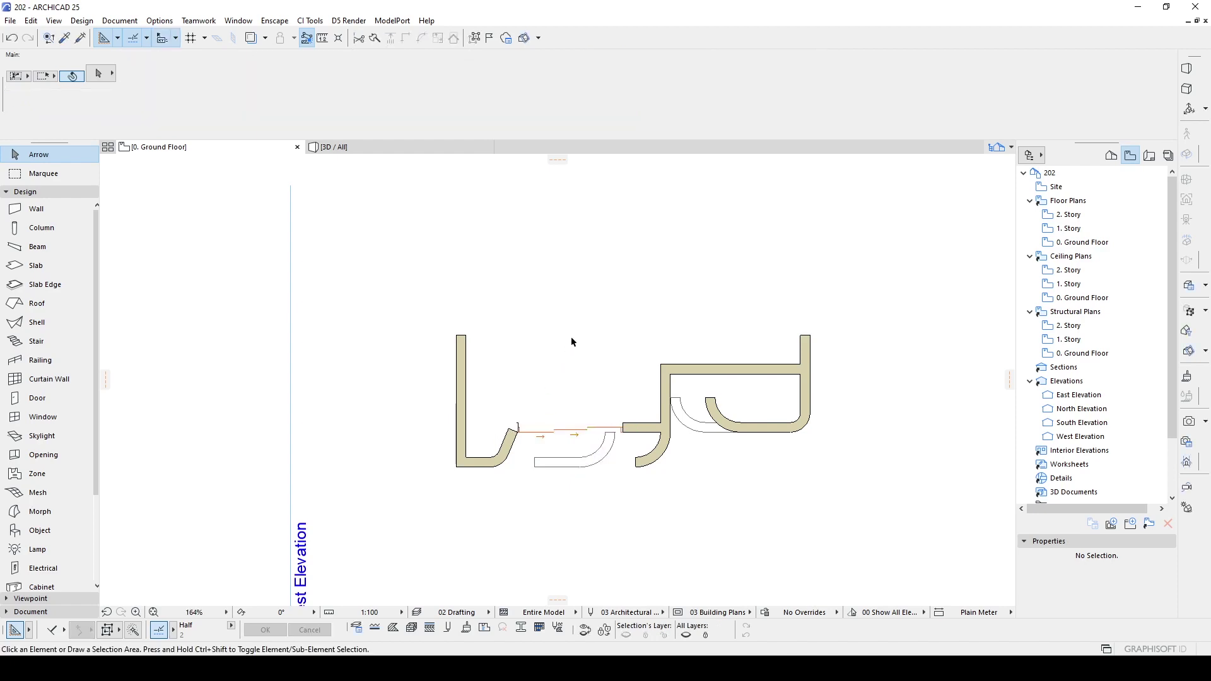
# - Move the right-hand room's walls and curved walls right, aligning the low curved wall's inner edge with the sliding door's edge
pyautogui.moveTo(538, 292); pyautogui.dragTo(851, 483)
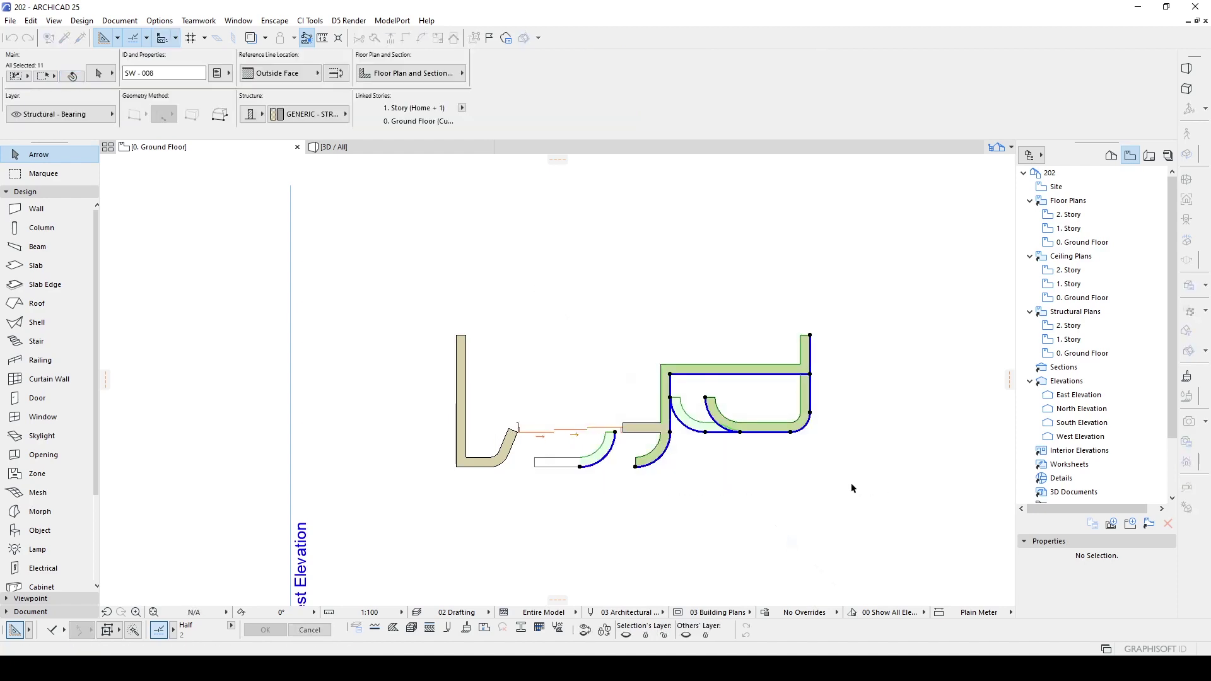
pyautogui.hotkey('ctrl', 'd')
pyautogui.scroll(2, 612, 437)
pyautogui.click(602, 431)
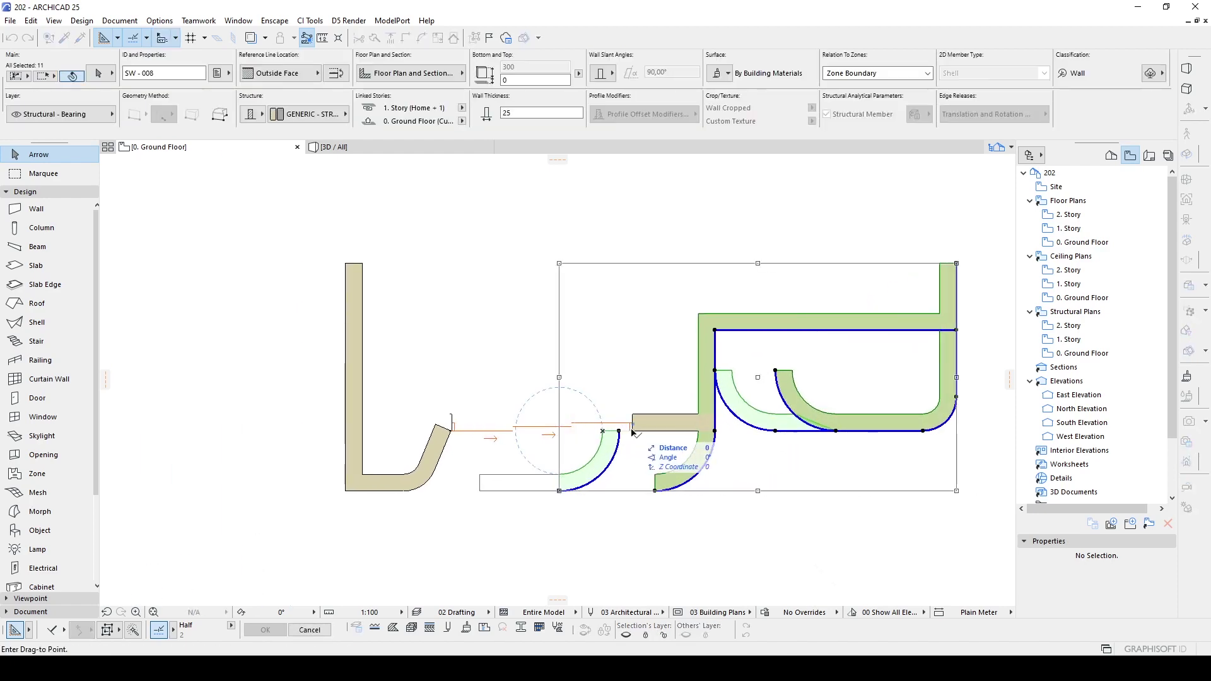
pyautogui.click(634, 432)
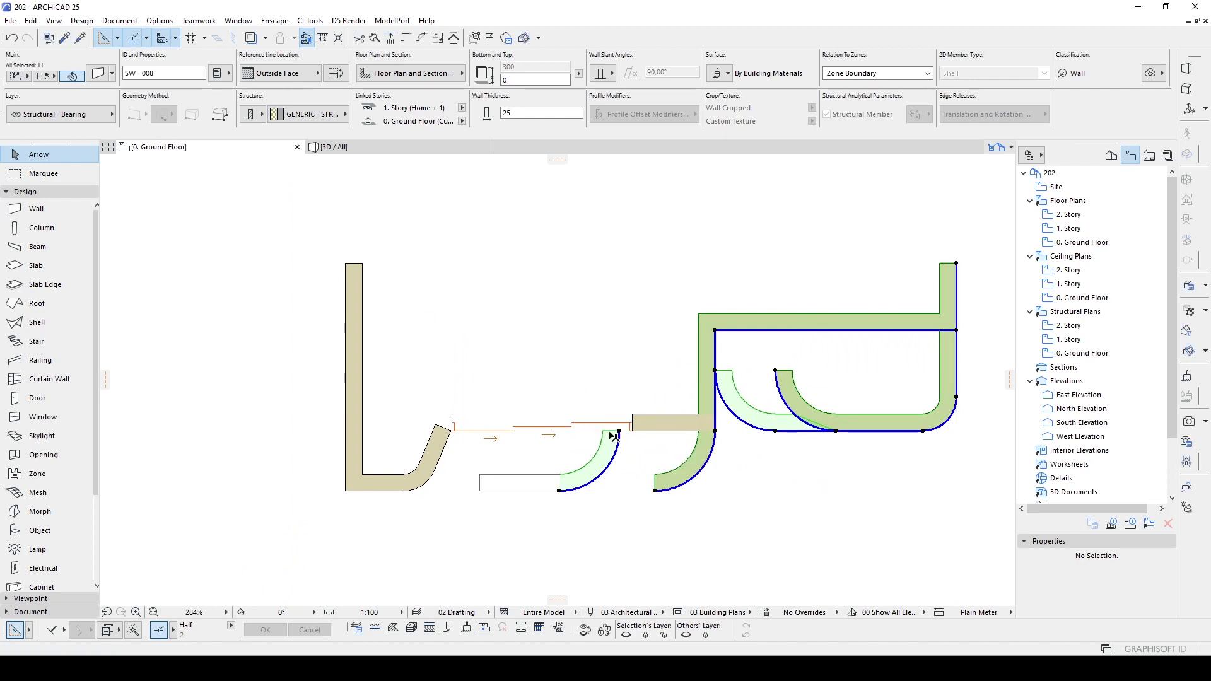
pyautogui.hotkey('ctrl', 'd')
pyautogui.click(603, 431)
pyautogui.click(633, 432)
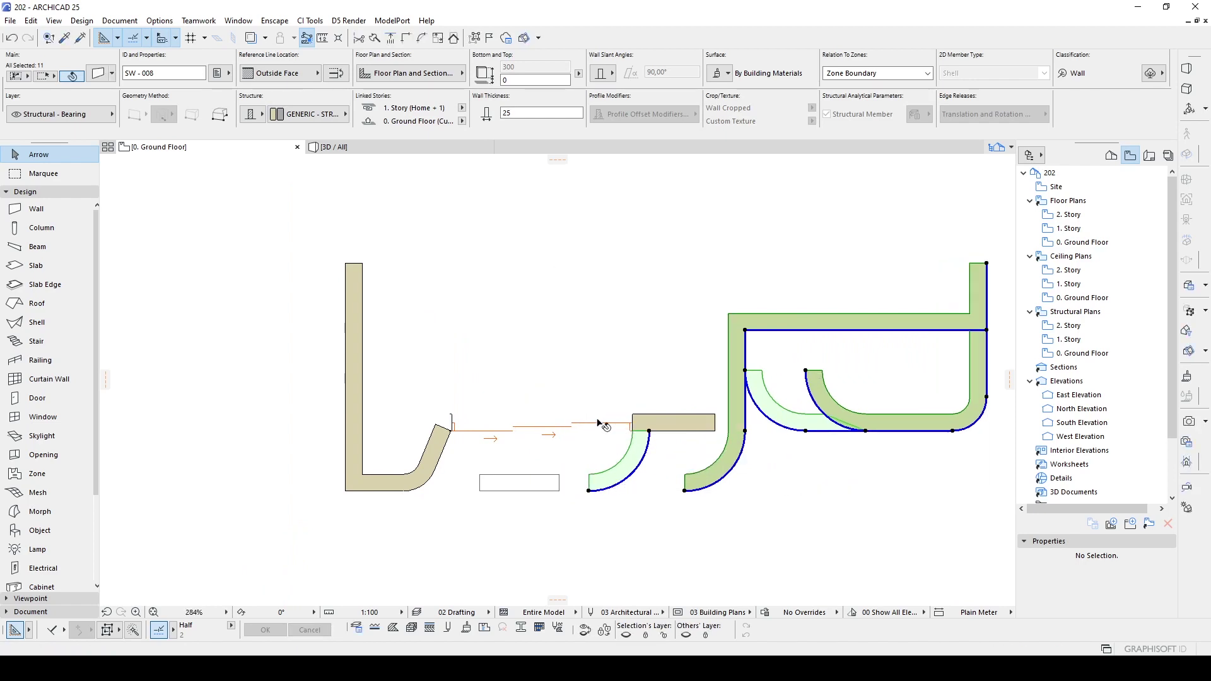
# - Move the same right-hand wall group slightly farther right, past the edge of the sliding door
pyautogui.hotkey('ctrl', 'd')
pyautogui.click(571, 378)
pyautogui.press('Return')
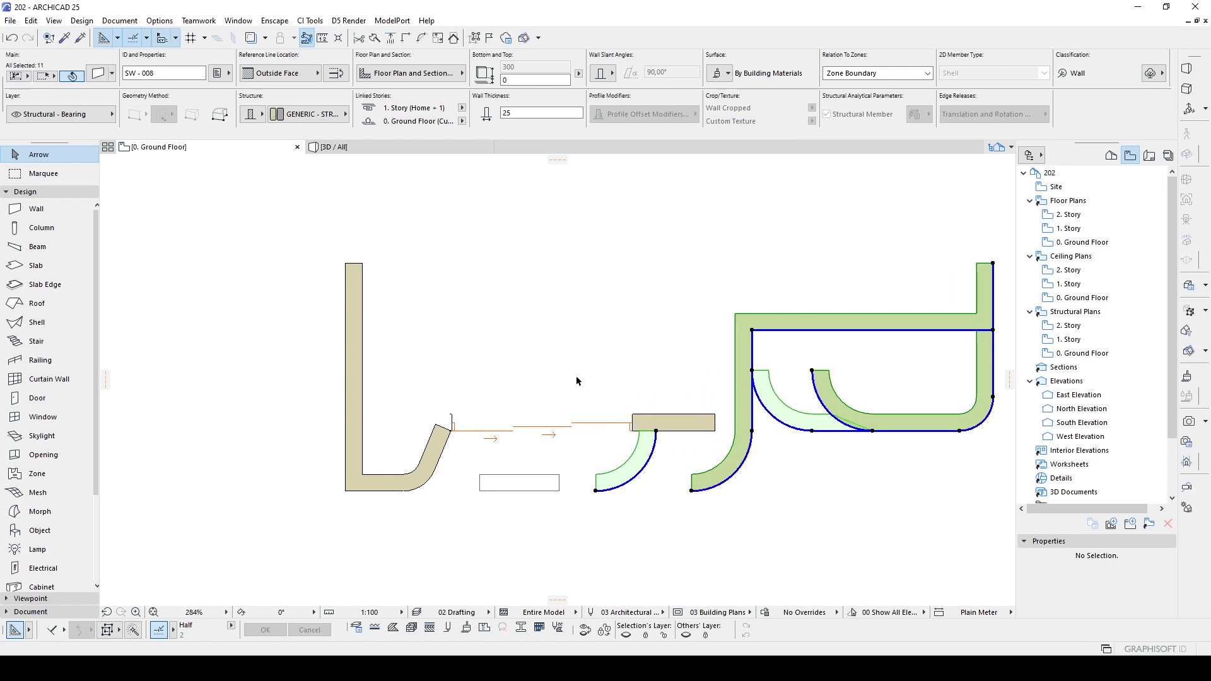
pyautogui.press('Escape')
# - Extend the low straight wall at both ends to join the low curved wall and the left rounded corner wall
pyautogui.click(528, 492)
pyautogui.keyDown('shift'); pyautogui.click(596, 479); pyautogui.keyUp('shift')
pyautogui.hotkey('ctrl', 'i')
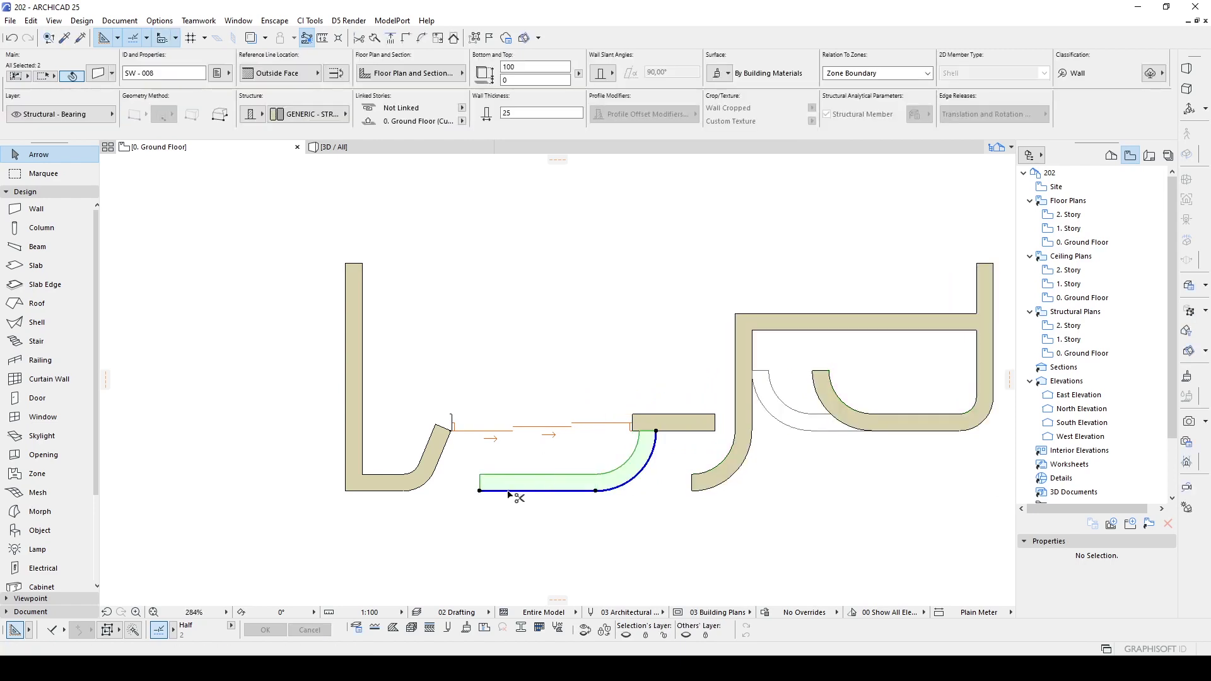
pyautogui.press('Delete')
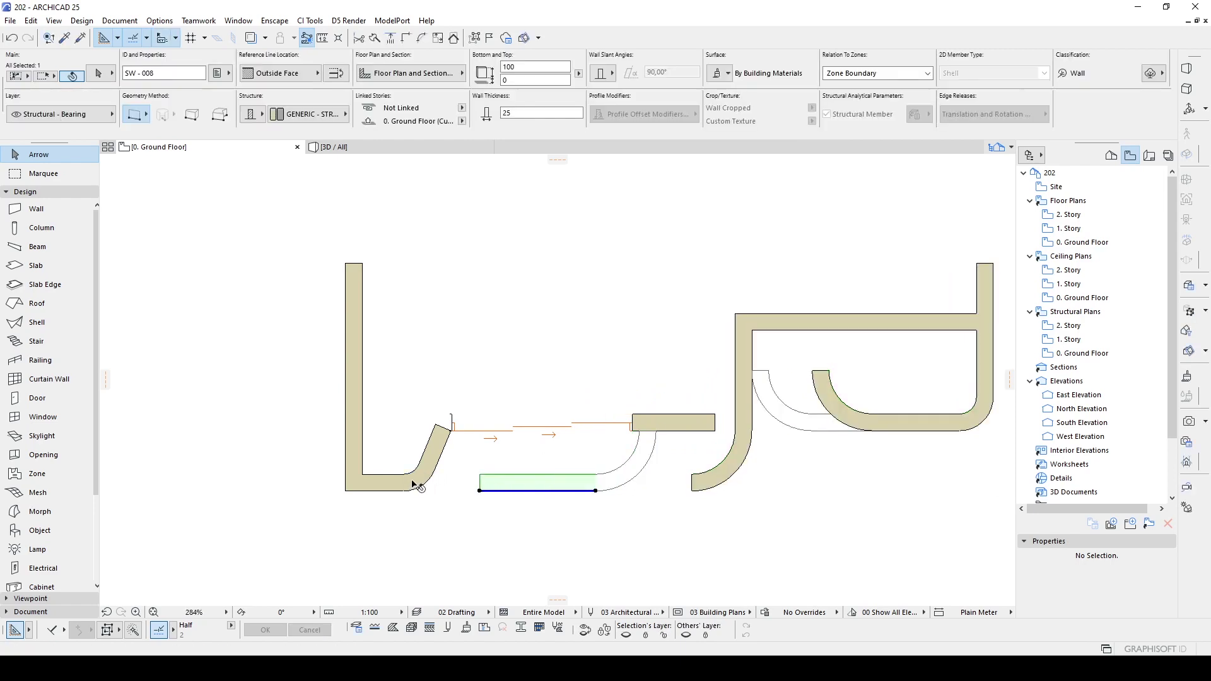
pyautogui.click(437, 505)
pyautogui.scroll(-3, 479, 471)
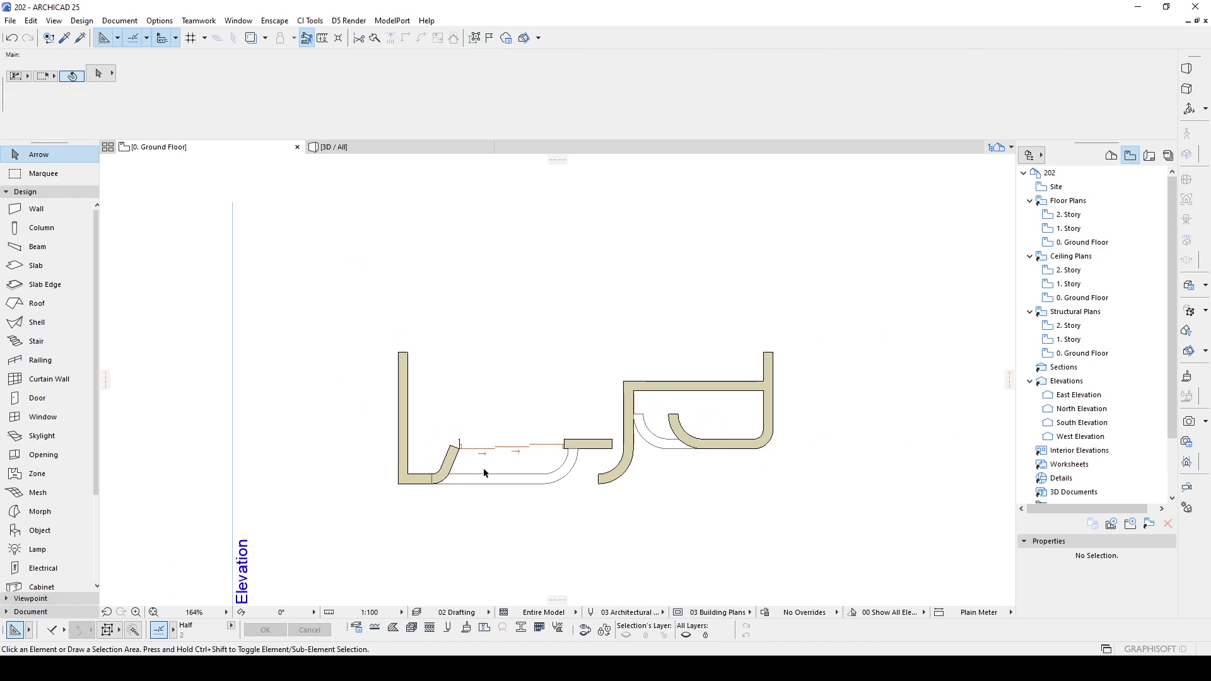
# - Move the right-hand room's horizontal wall and the short outer wall above it upward by 50
pyautogui.moveTo(627, 473); pyautogui.dragTo(537, 480, button='middle')
pyautogui.click(738, 410)
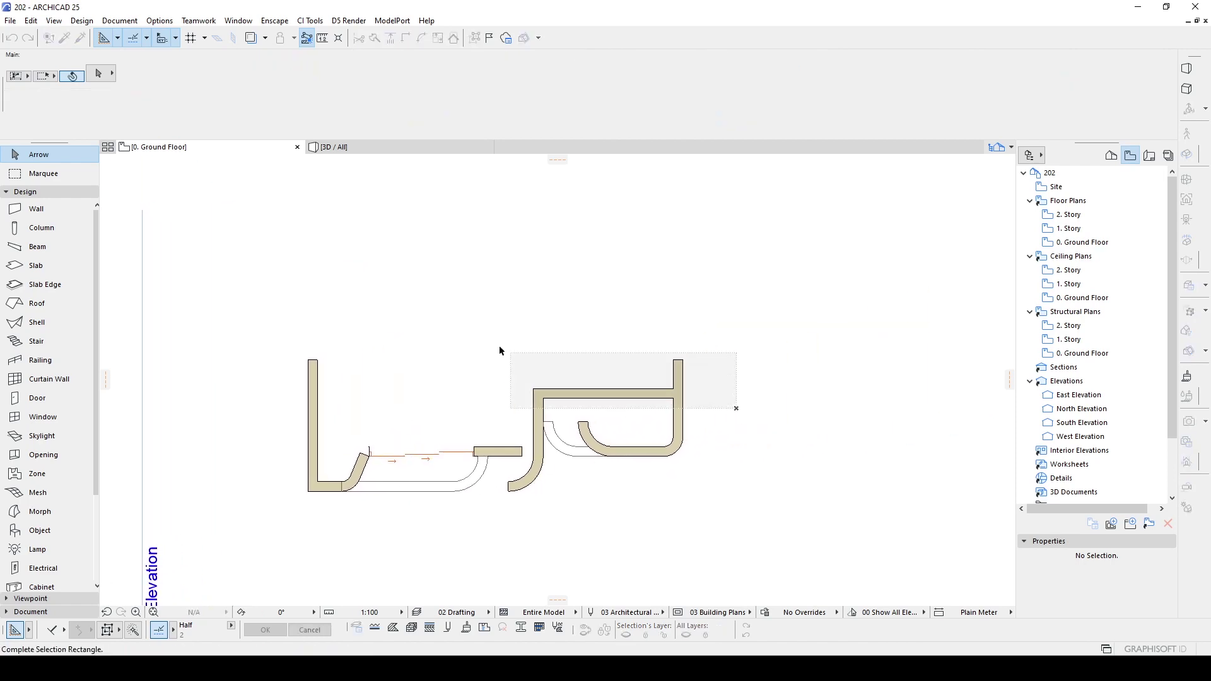
pyautogui.press('Escape')
pyautogui.click(223, 269)
pyautogui.click(762, 411)
pyautogui.hotkey('ctrl', 'd')
pyautogui.click(754, 426)
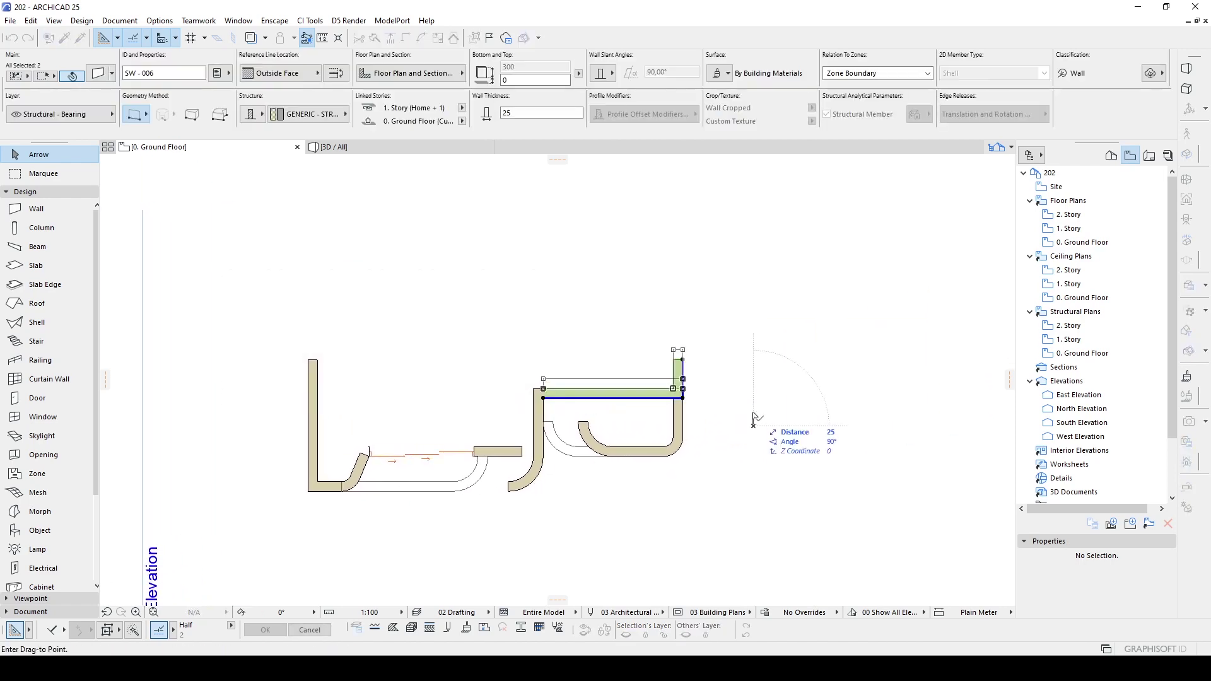
pyautogui.write('50')
pyautogui.press('Return')
pyautogui.press('Escape')
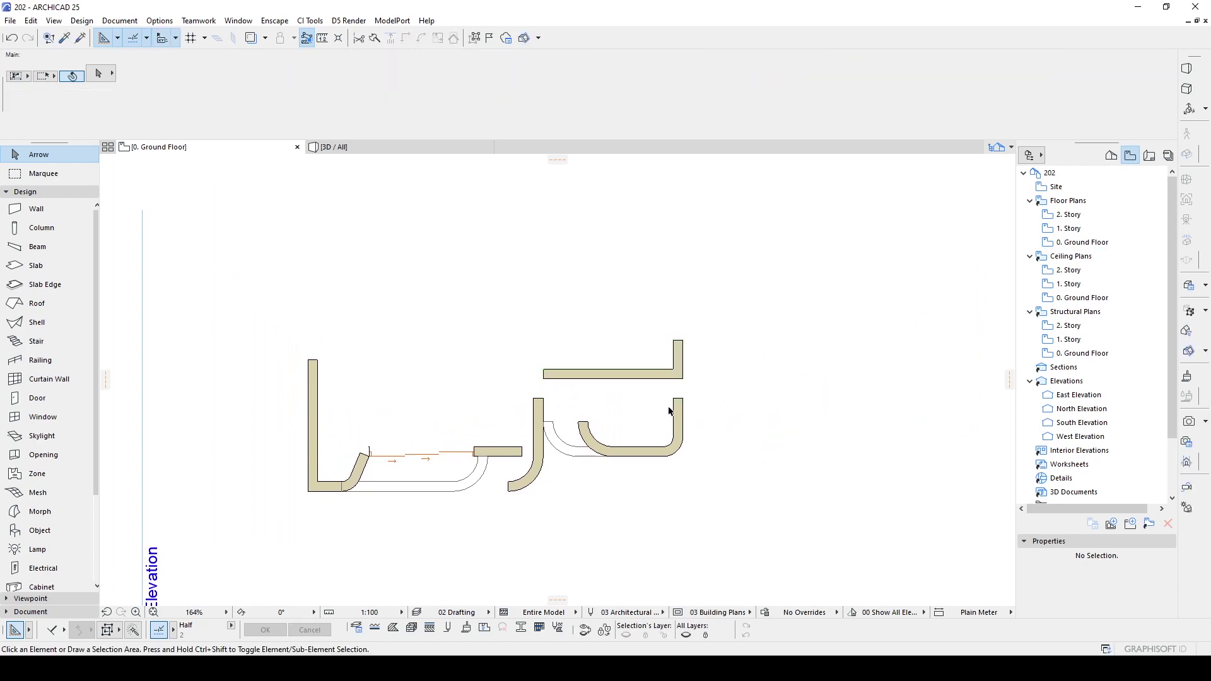
# - Extend the room's right and middle walls up to the moved horizontal wall, and the left outer wall level with the right wall's upper end
pyautogui.click(676, 413)
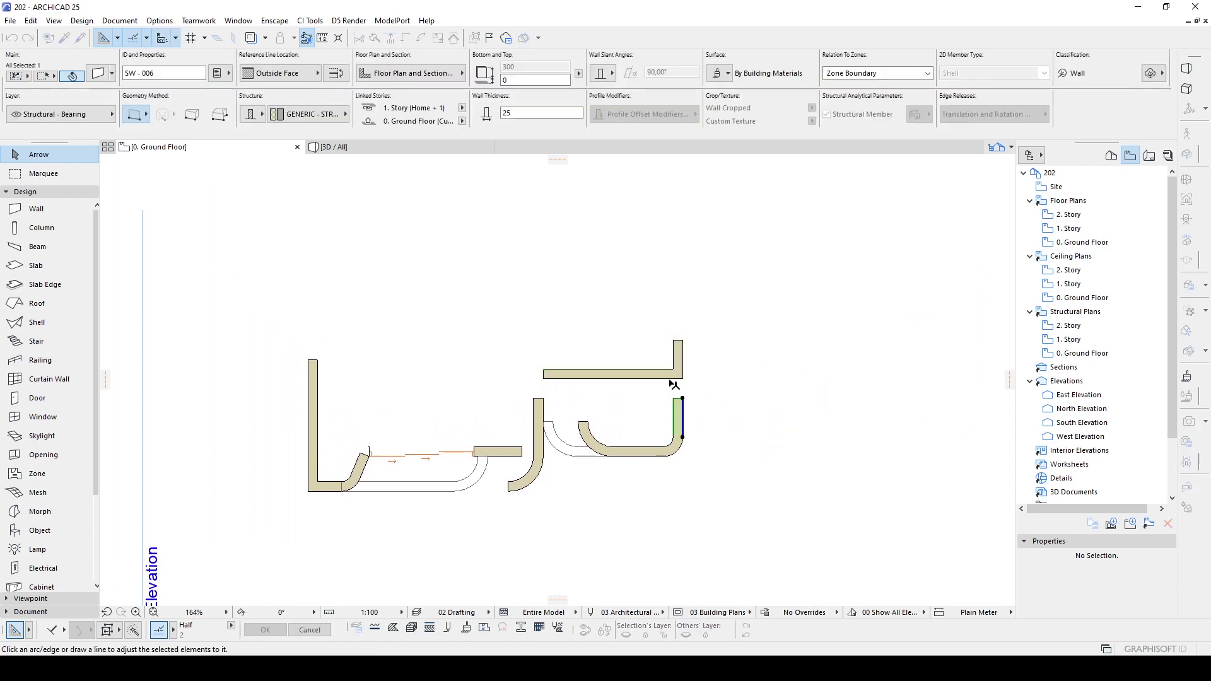
pyautogui.click(318, 383)
pyautogui.click(309, 359)
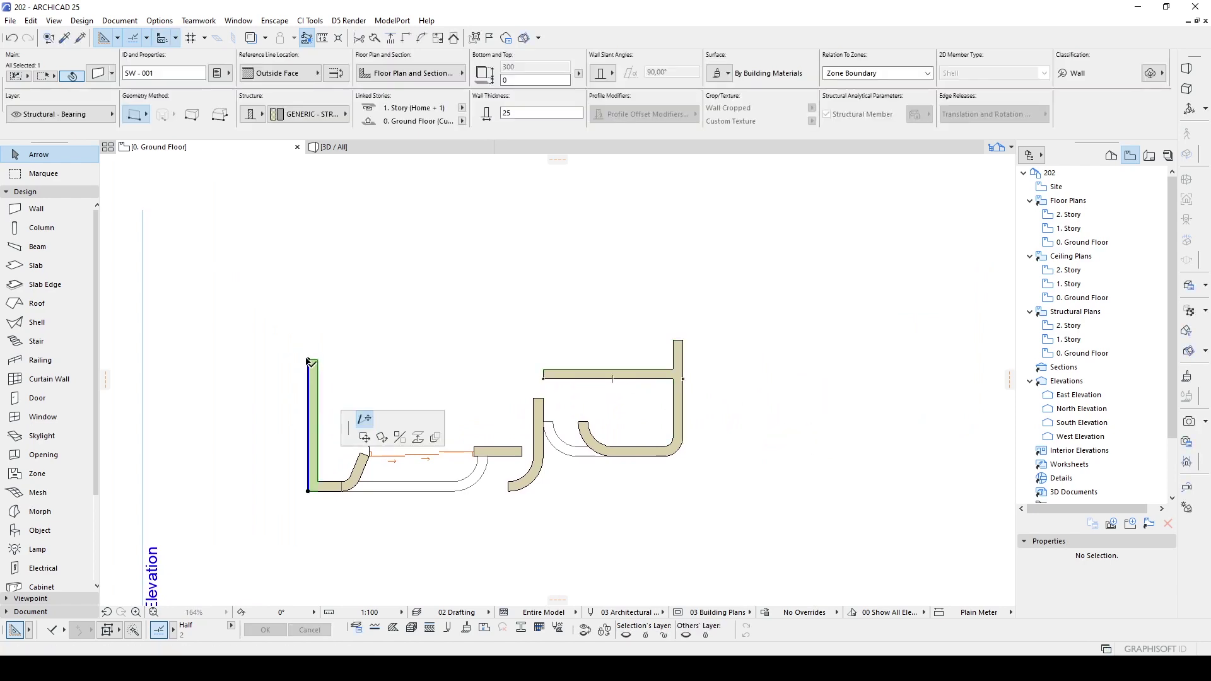
pyautogui.click(686, 340)
pyautogui.press('Escape')
pyautogui.click(542, 402)
pyautogui.hotkey('ctrl', 'i')
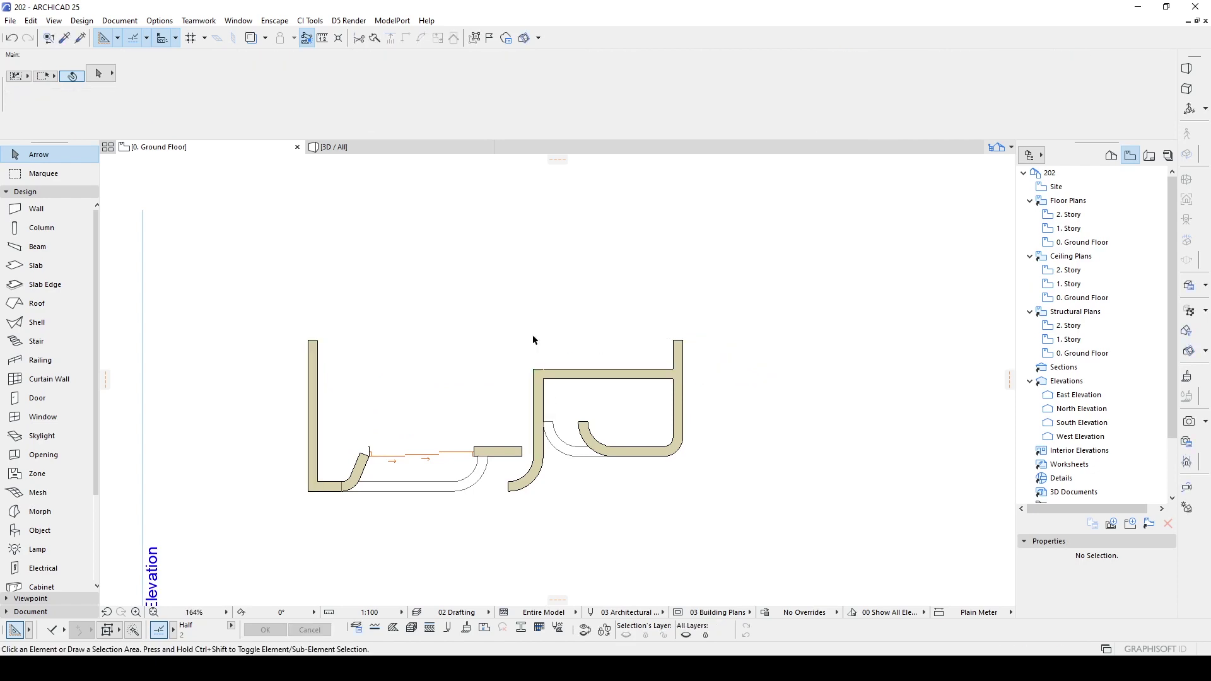
pyautogui.scroll(3, 341, 502)
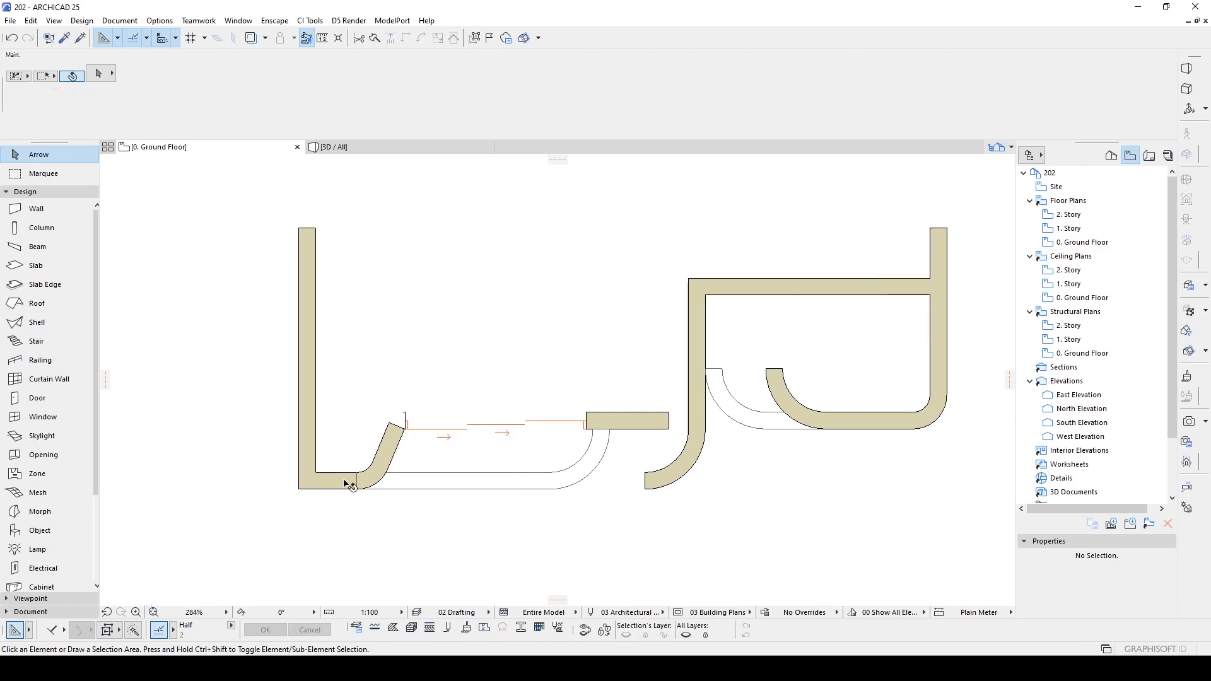
pyautogui.click(351, 480)
pyautogui.keyDown('shift'); pyautogui.click(364, 483); pyautogui.keyUp('shift')
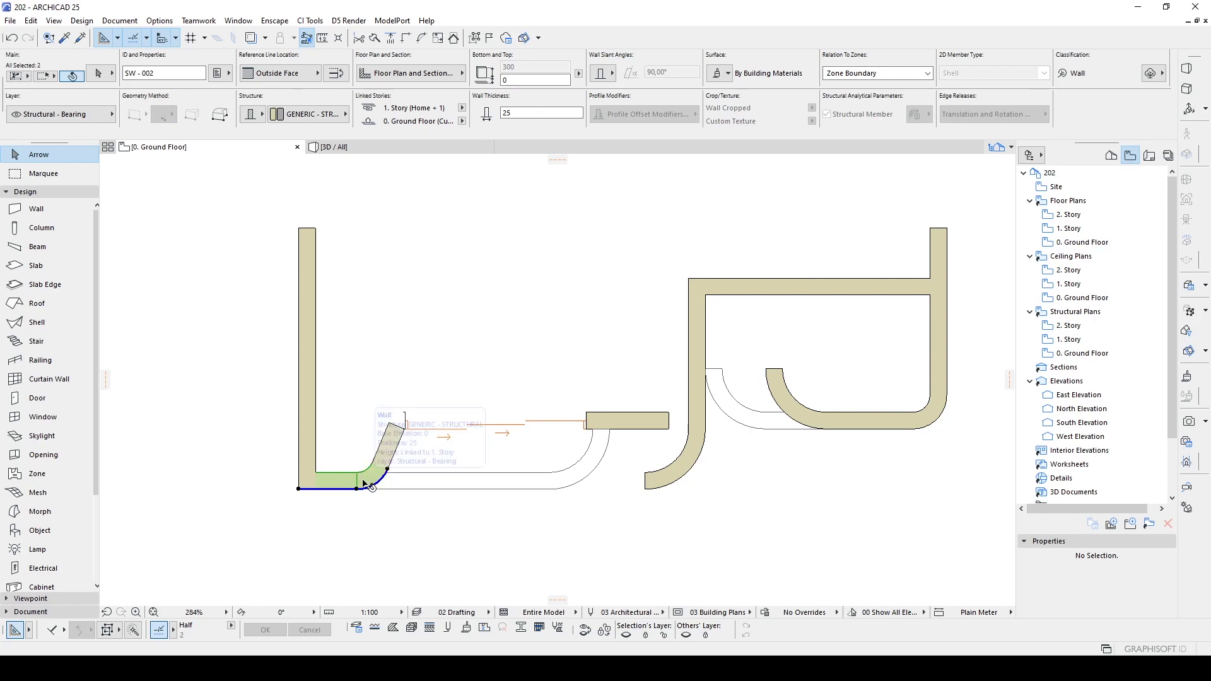
pyautogui.click(401, 548)
# - Extend the sliding-door wall right until it meets the middle vertical wall
pyautogui.scroll(-4, 400, 537)
pyautogui.moveTo(437, 518); pyautogui.dragTo(497, 459, button='middle')
pyautogui.click(588, 414)
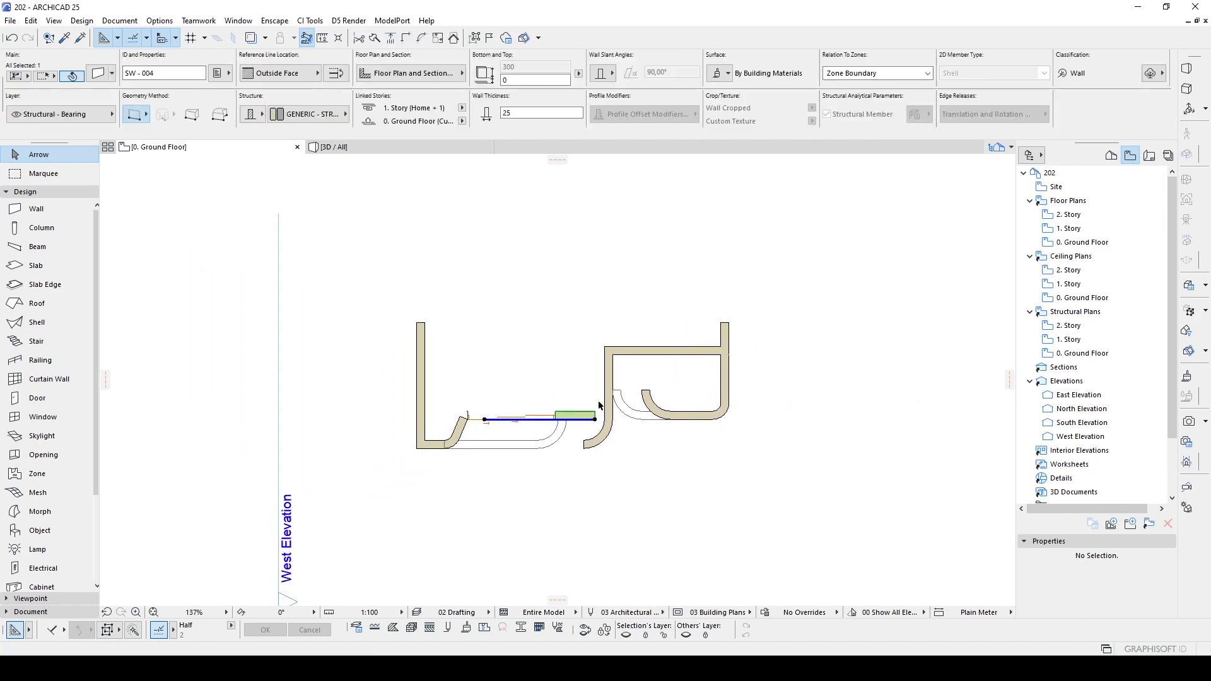
pyautogui.hotkey('ctrl', '-')
pyautogui.click(607, 386)
pyautogui.click(631, 493)
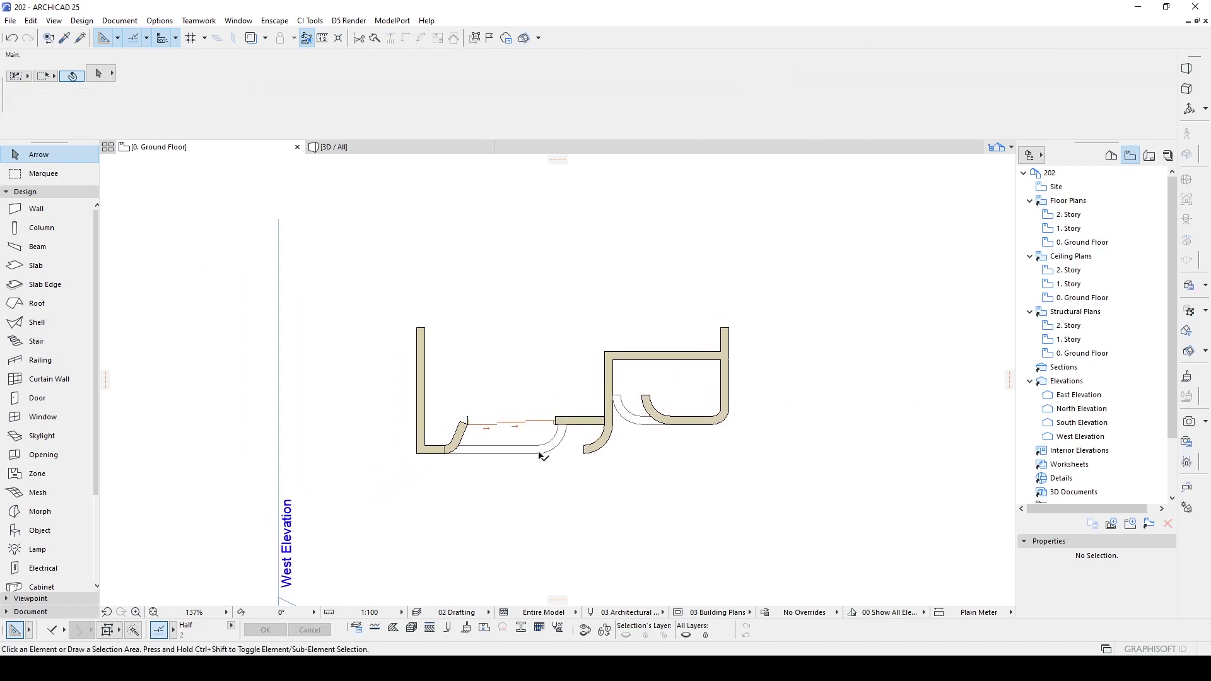
# - Try to move the three-leaf sliding door slightly right along its wall, and undo the move
pyautogui.scroll(2, 516, 423)
pyautogui.click(562, 419)
pyautogui.scroll(4, 500, 413)
pyautogui.click(421, 362)
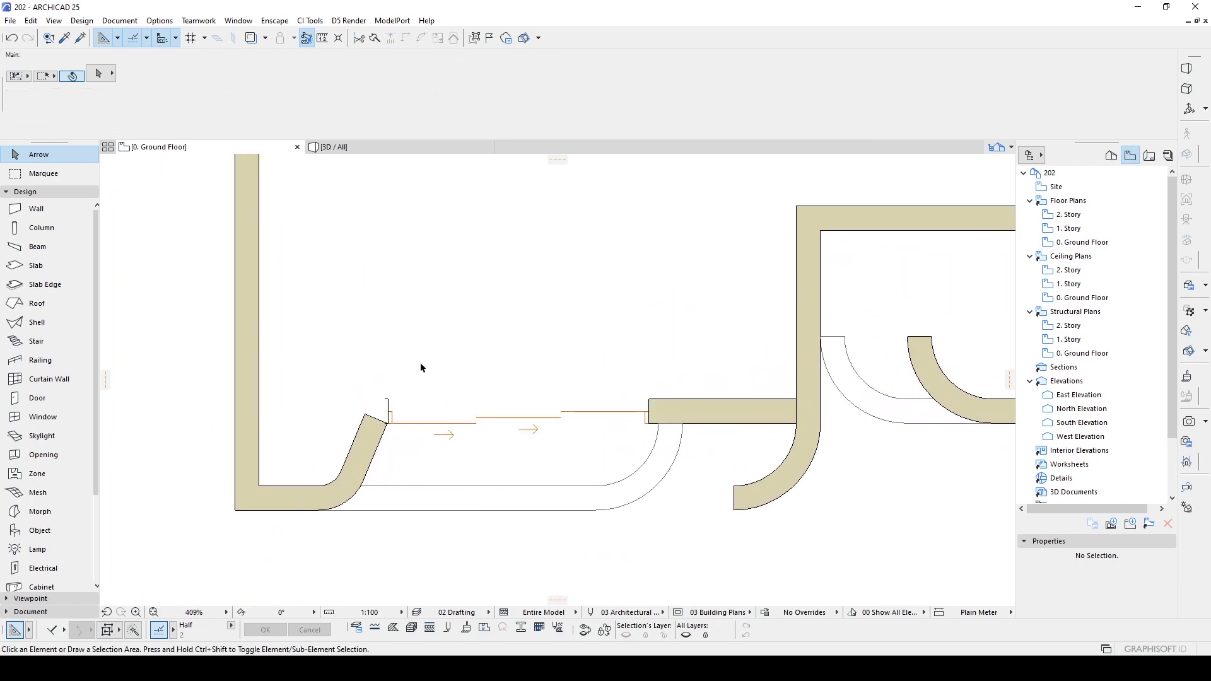
pyautogui.click(389, 400)
pyautogui.hotkey('ctrl', 'd')
pyautogui.click(419, 379)
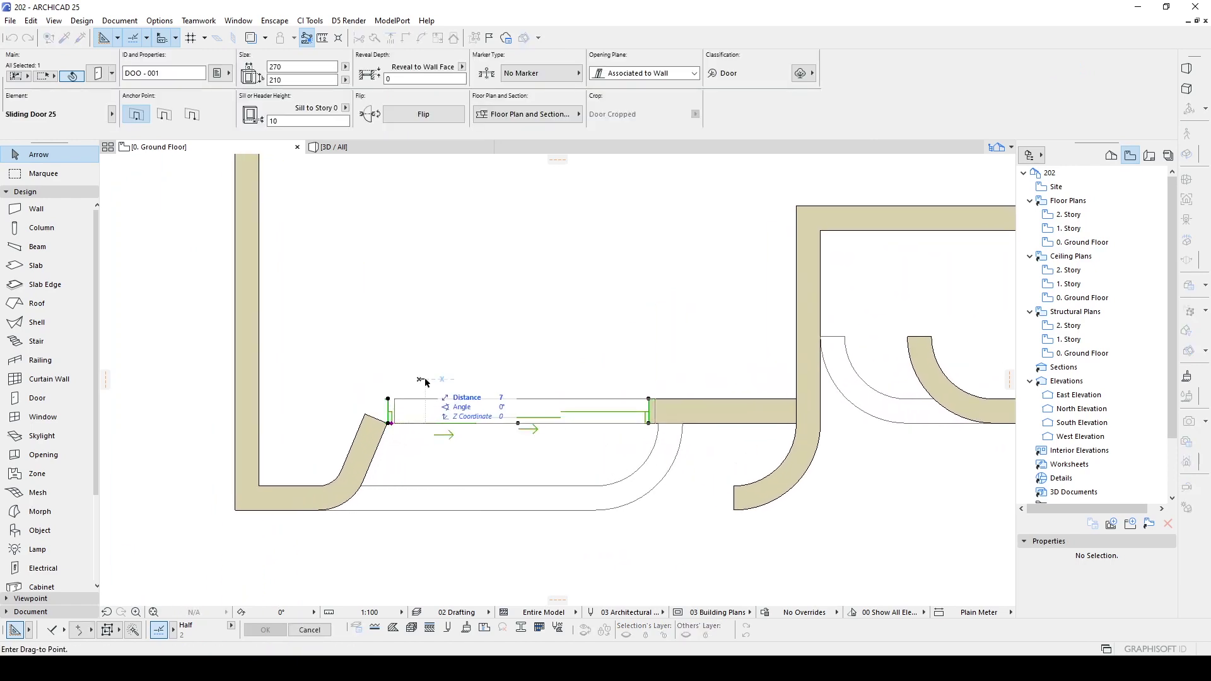
pyautogui.click(424, 382)
pyautogui.hotkey('ctrl', 'z')
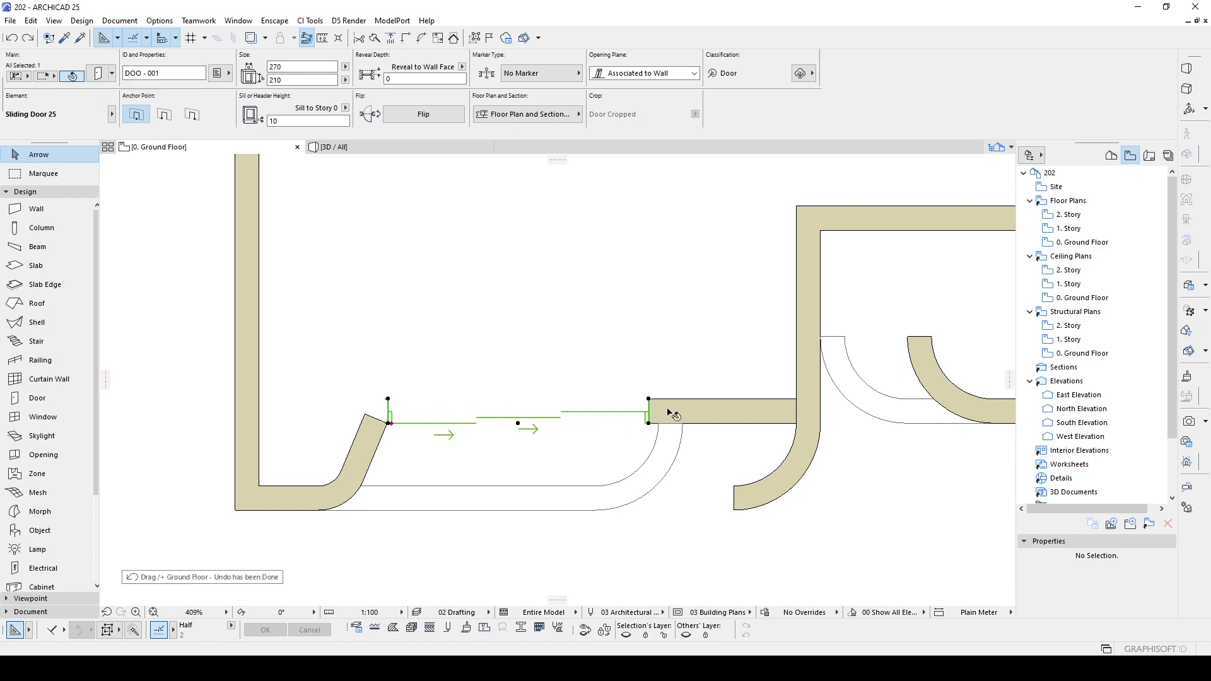
# - Join the slanted wall's upper end to the sliding-door wall
pyautogui.click(665, 411)
pyautogui.click(427, 354)
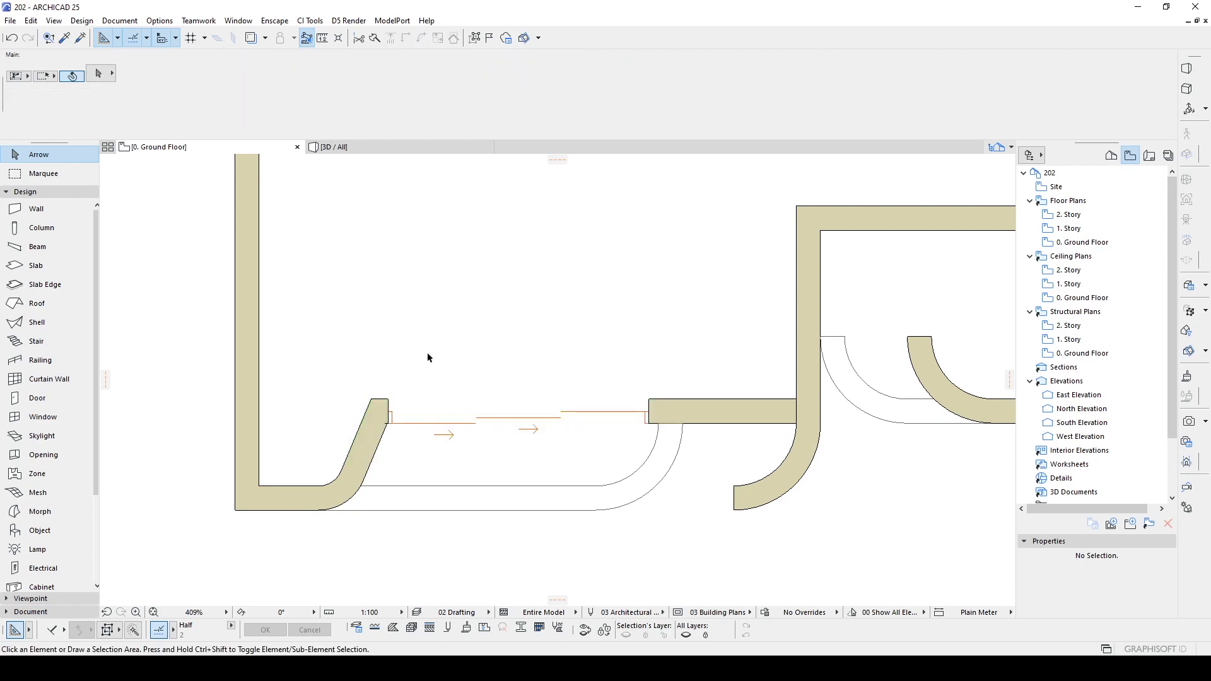
# - Copy the existing sliding door's settings as door defaults, changing the opening type to two sliding leaves and the width to 180
pyautogui.scroll(-3, 442, 357)
pyautogui.scroll(-2, 495, 391)
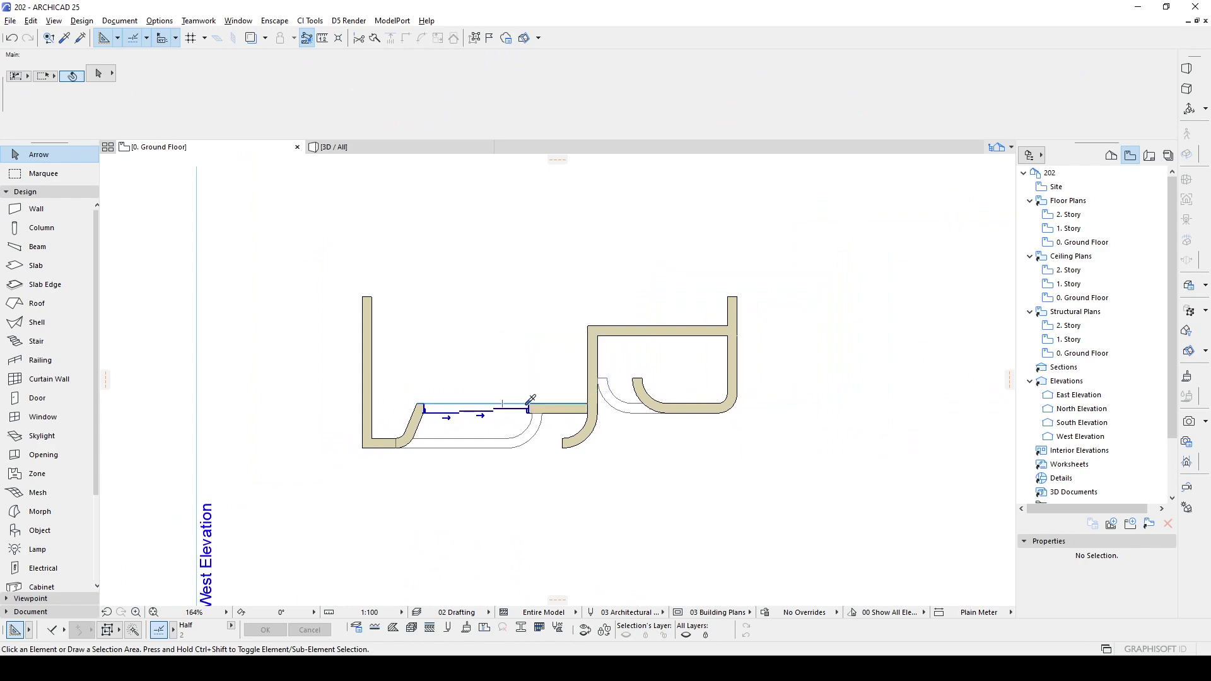
pyautogui.keyDown('alt'); pyautogui.click(530, 400); pyautogui.keyUp('alt')
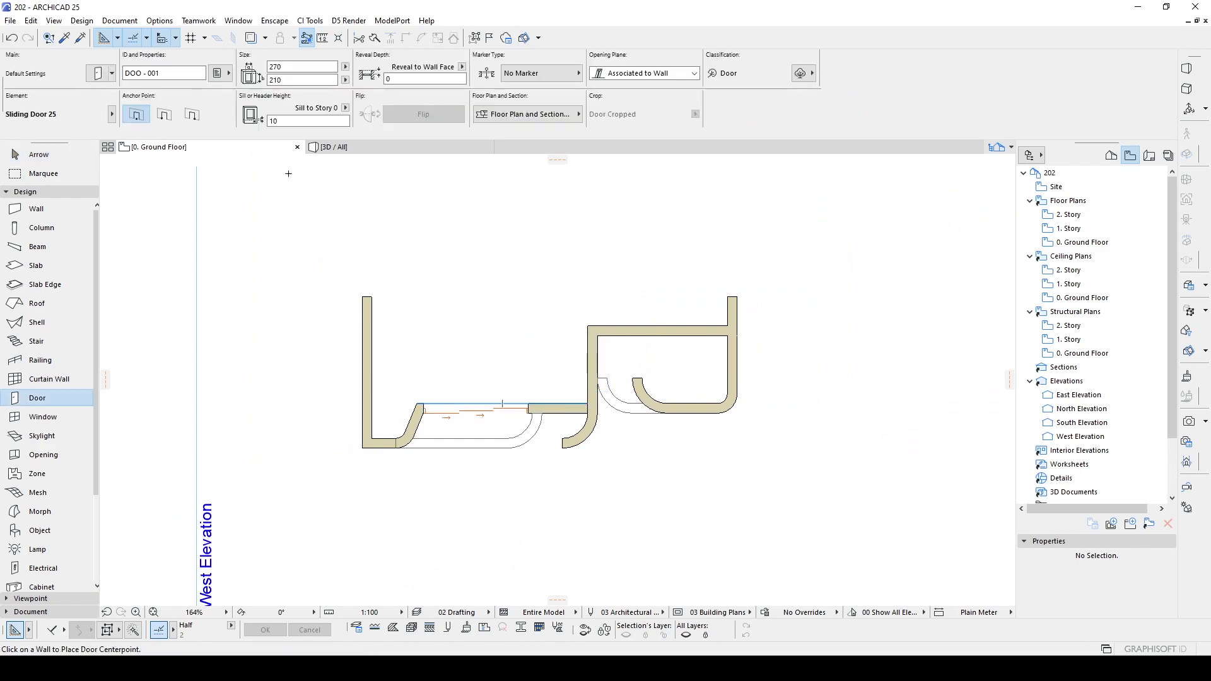
pyautogui.click(95, 73)
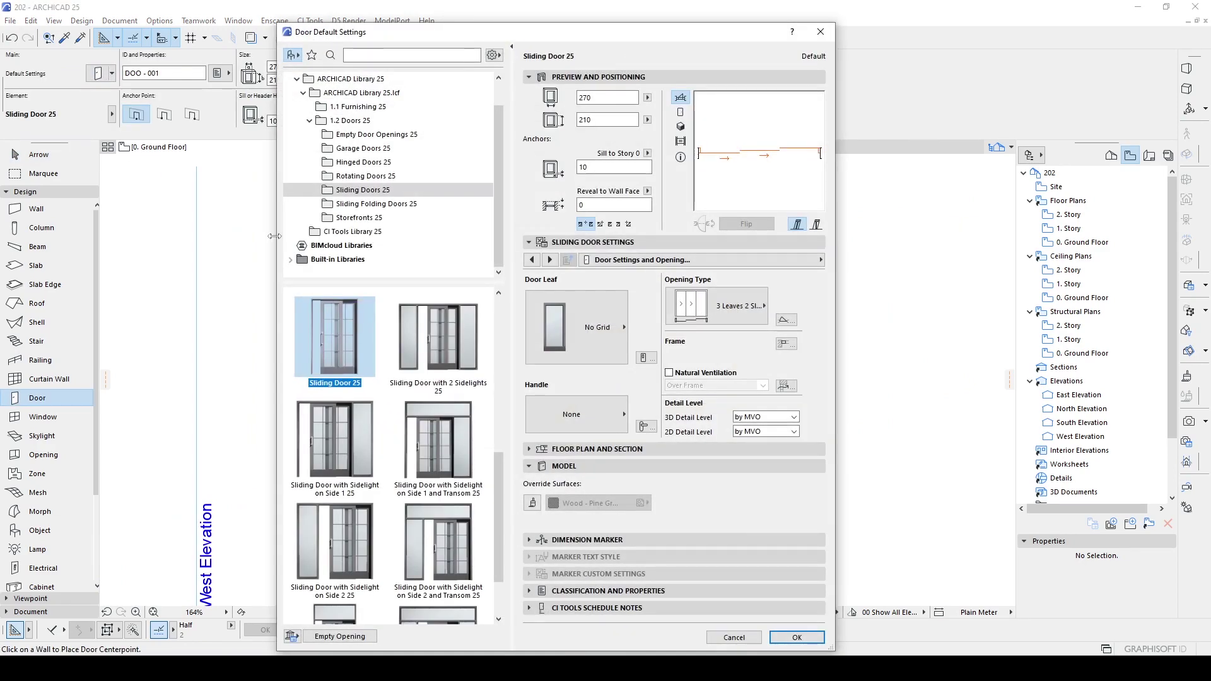
pyautogui.click(719, 307)
pyautogui.click(805, 343)
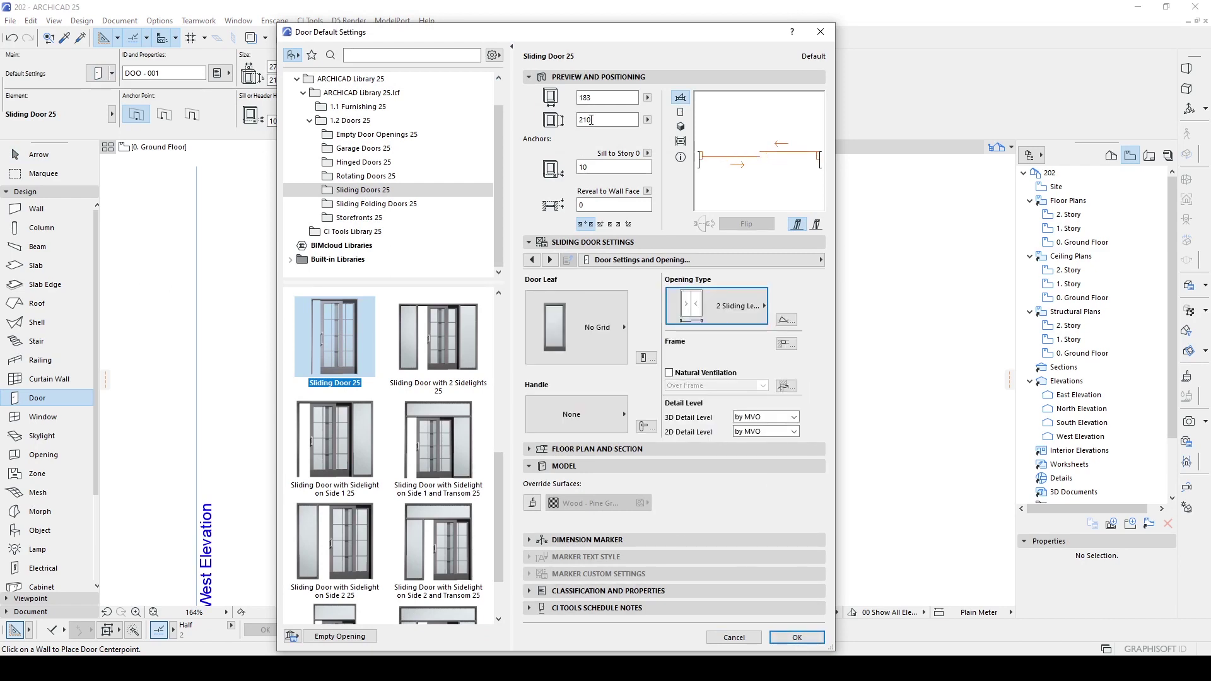
pyautogui.click(602, 98)
pyautogui.press('Return')
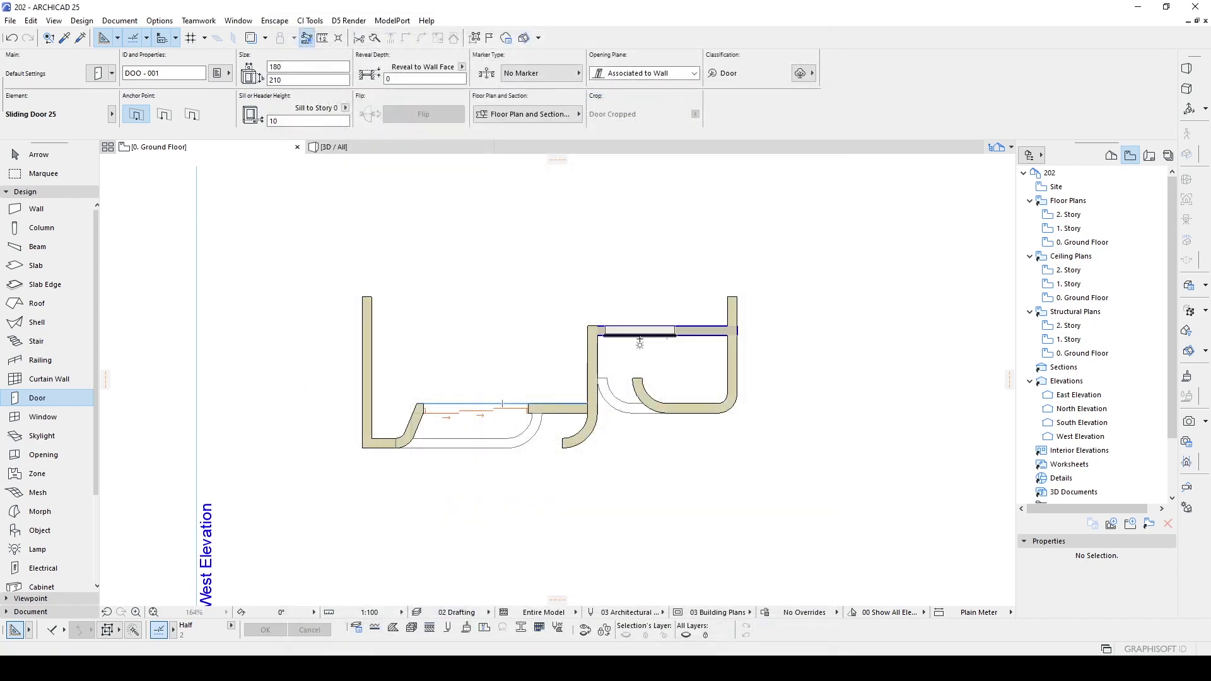
# - Place the two-leaf sliding door in the upper horizontal wall of the right-hand room
pyautogui.click(640, 339)
pyautogui.click(611, 293)
pyautogui.press('Escape')
# - Align the new sliding door with the room's inner left wall face, then offset it 10 to the right
pyautogui.click(605, 334)
pyautogui.hotkey('ctrl', 'd')
pyautogui.click(605, 336)
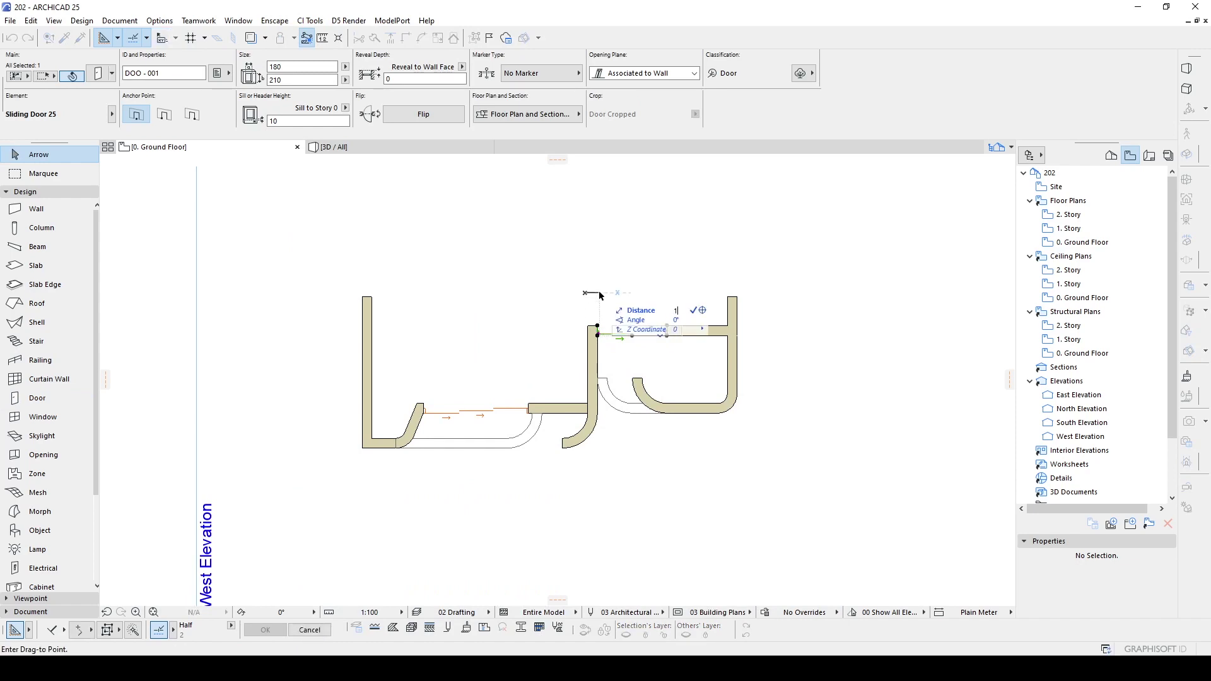
pyautogui.write('10')
pyautogui.press('Return')
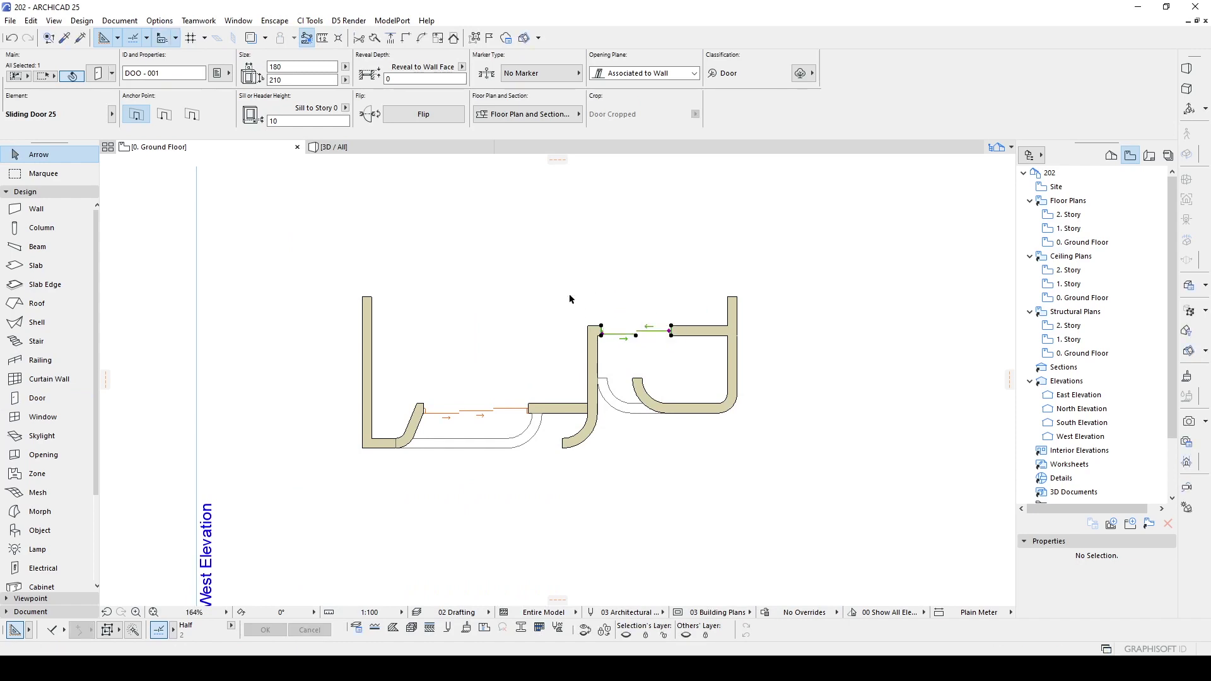
pyautogui.click(569, 293)
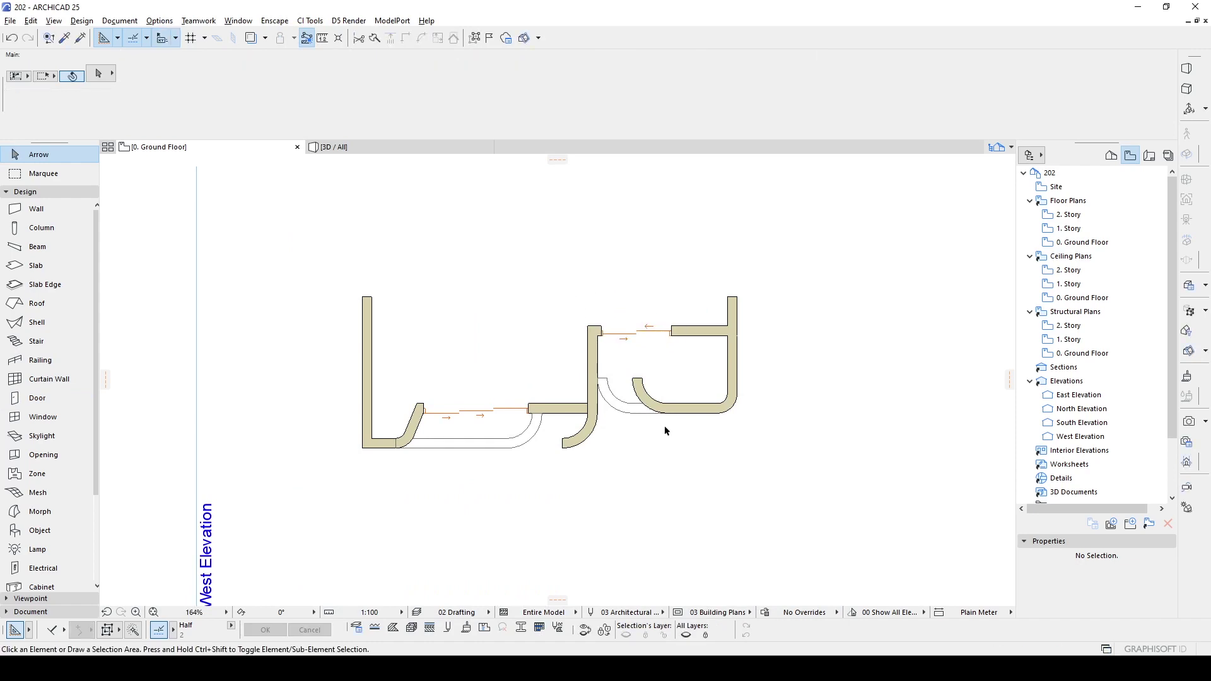
# - Move the right-hand room's full-height curved wall right, aligning its outer edge with the right edge of the two-leaf sliding door
pyautogui.click(639, 388)
pyautogui.click(632, 378)
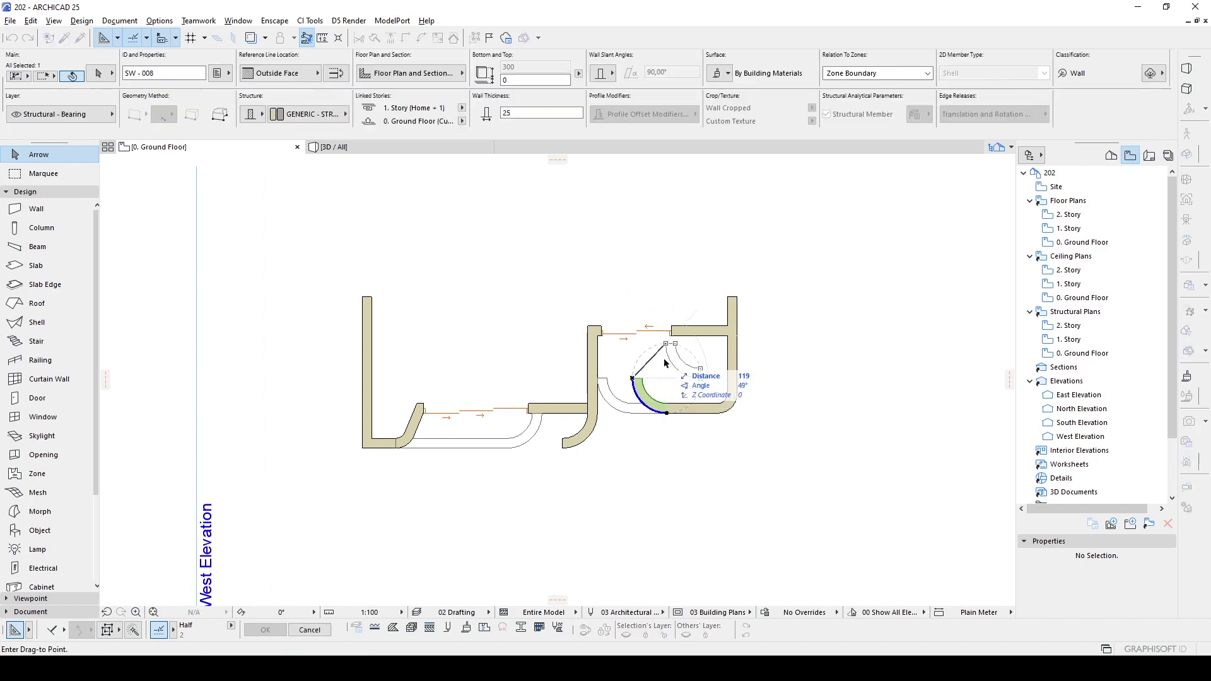
pyautogui.click(673, 335)
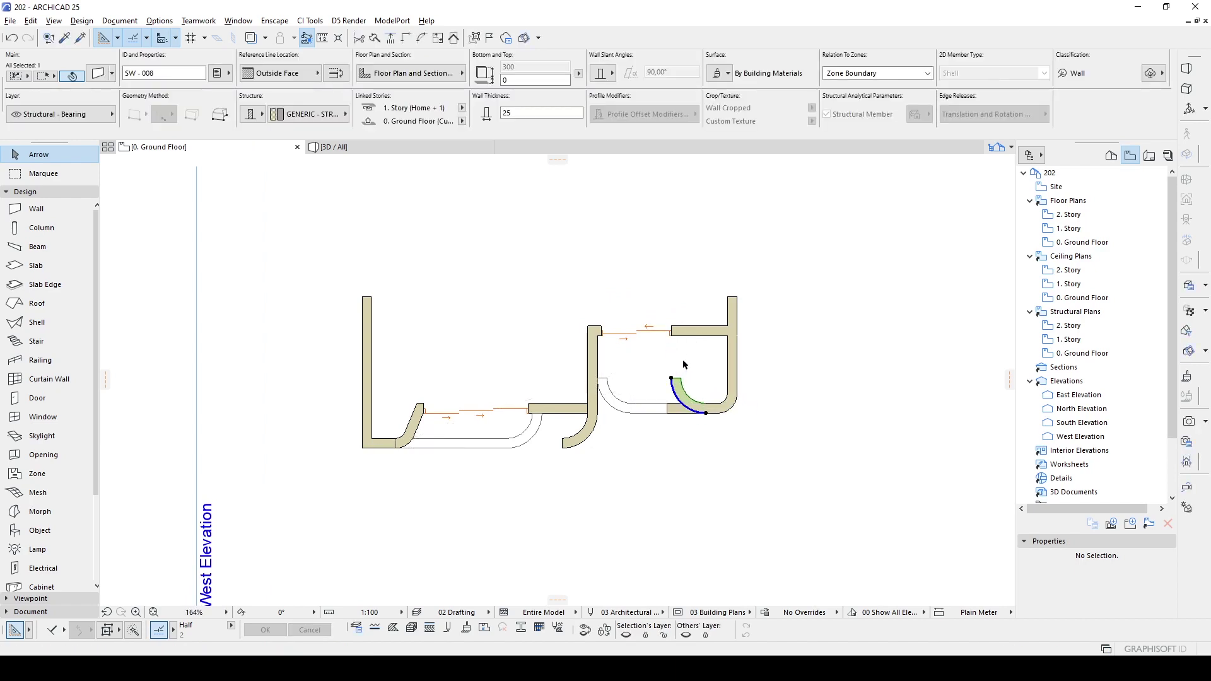
pyautogui.click(656, 343)
# - Shorten the straight wall along the right-hand room's lower edge, pulling its inner end toward the rounded corner
pyautogui.click(677, 412)
pyautogui.click(678, 413)
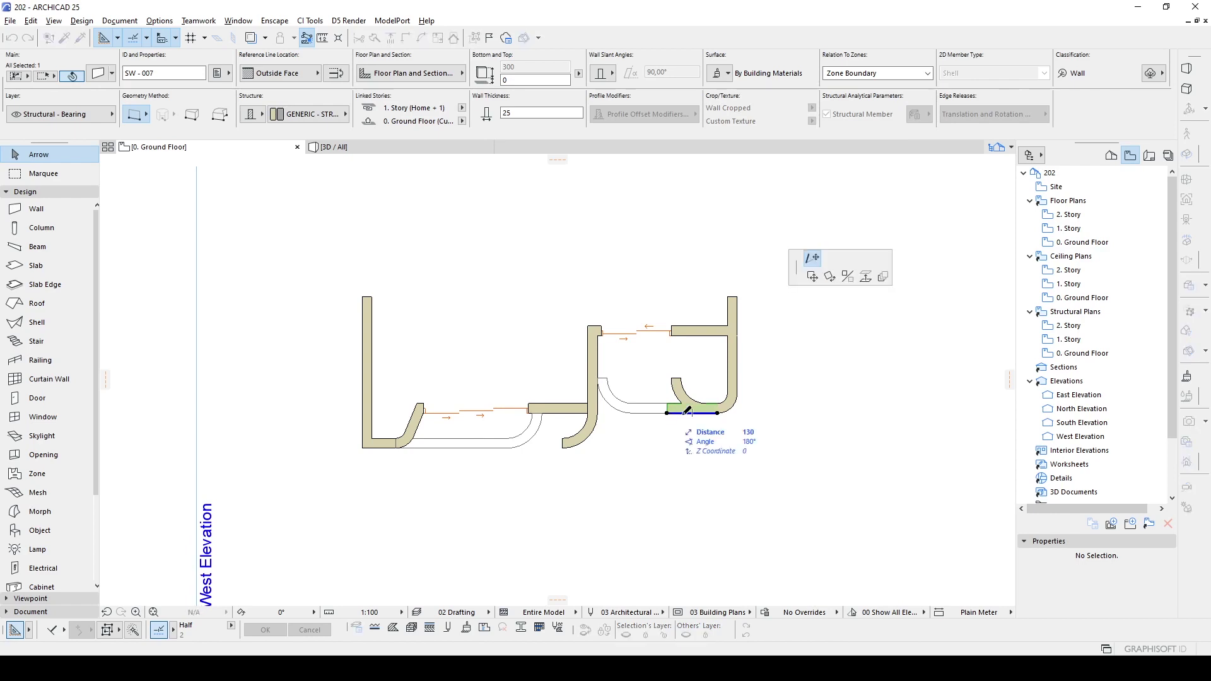
pyautogui.press('Escape')
pyautogui.click(668, 425)
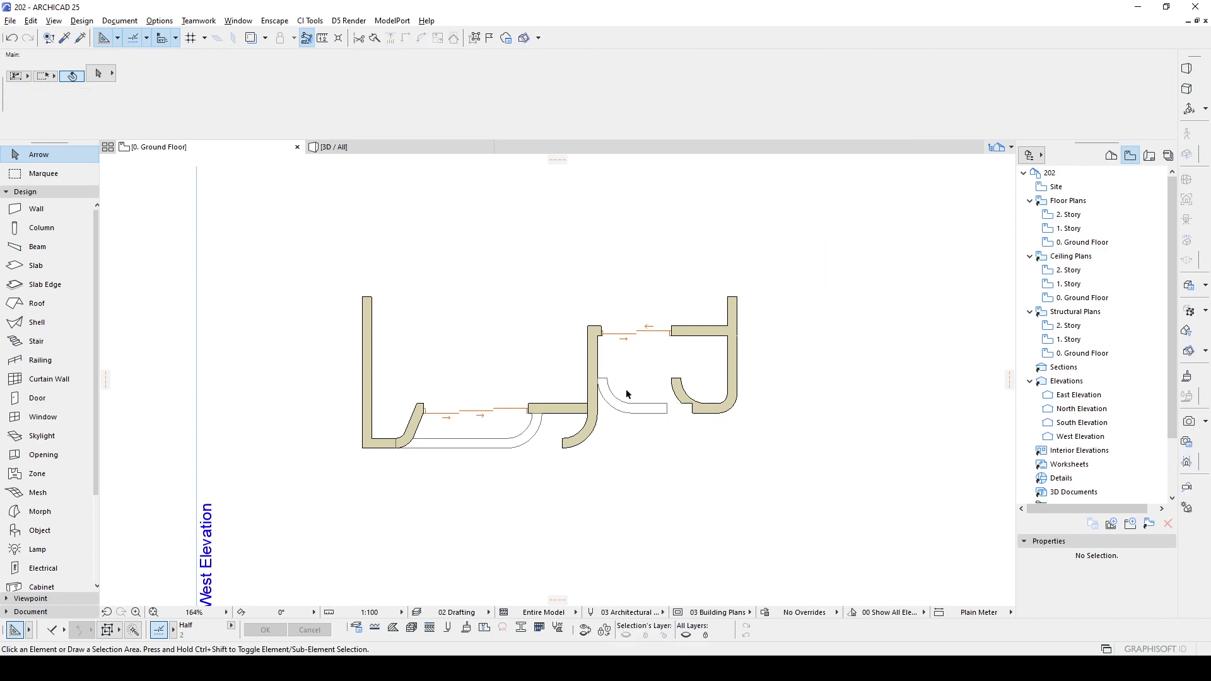
# - Transfer the full-height curved wall's settings to the low curved wall beside the middle wall
pyautogui.keyDown('alt'); pyautogui.click(676, 391); pyautogui.keyUp('alt')
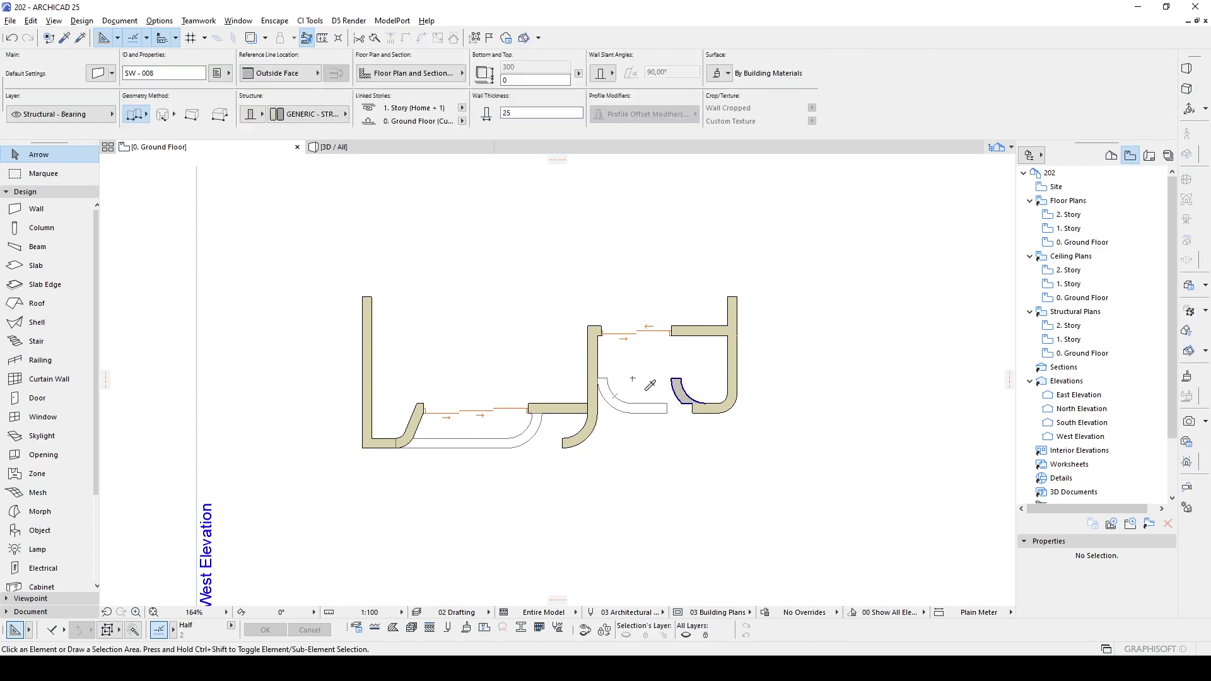
pyautogui.keyDown('ctrl'); pyautogui.keyDown('alt'); pyautogui.click(608, 386); pyautogui.keyUp('alt'); pyautogui.keyUp('ctrl')
pyautogui.press('Escape')
# - Extend the low straight wall of the right-hand room to join the relocated curved wall
pyautogui.click(649, 409)
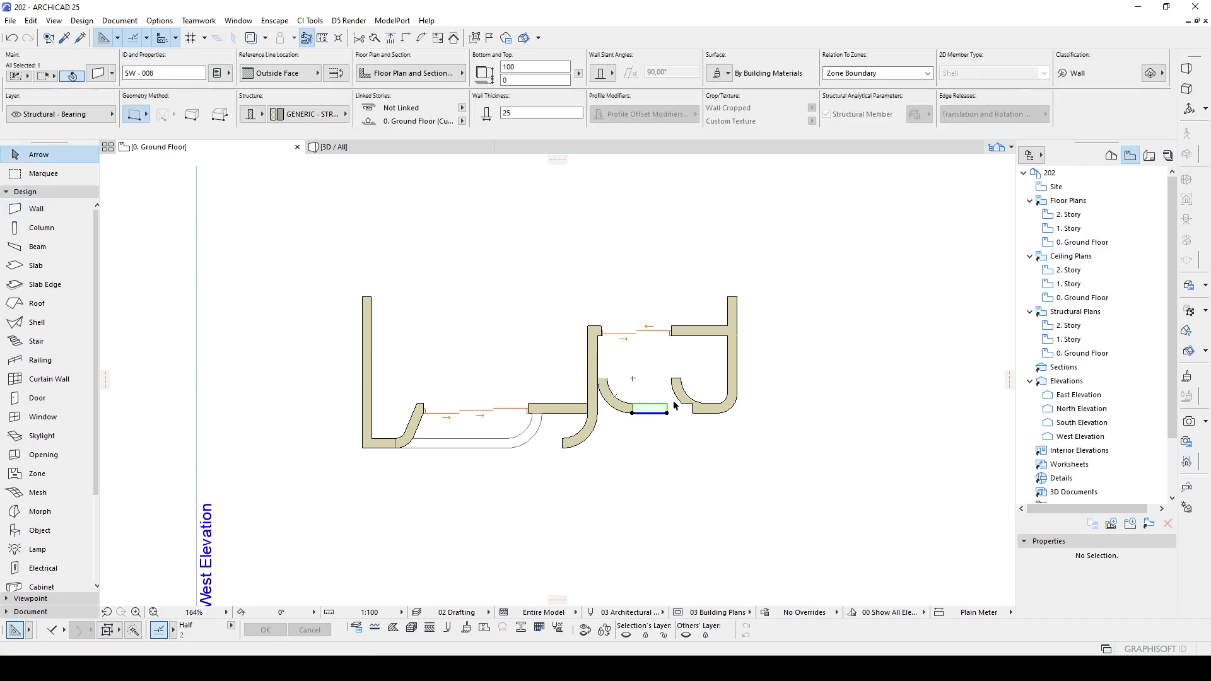
pyautogui.keyDown('shift'); pyautogui.click(678, 396); pyautogui.keyUp('shift')
pyautogui.hotkey('ctrl', 'i')
pyautogui.click(685, 432)
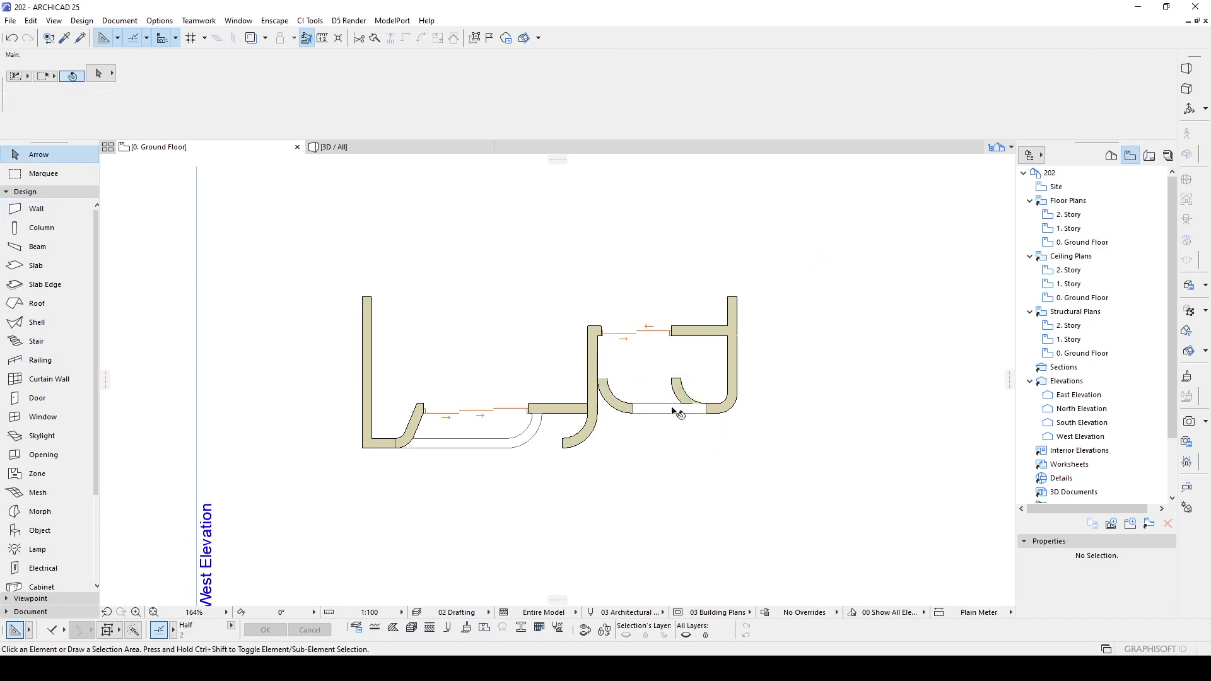
pyautogui.click(673, 410)
pyautogui.keyDown('shift'); pyautogui.click(677, 390); pyautogui.keyUp('shift')
pyautogui.click(672, 413)
pyautogui.hotkey('ctrl', 't')
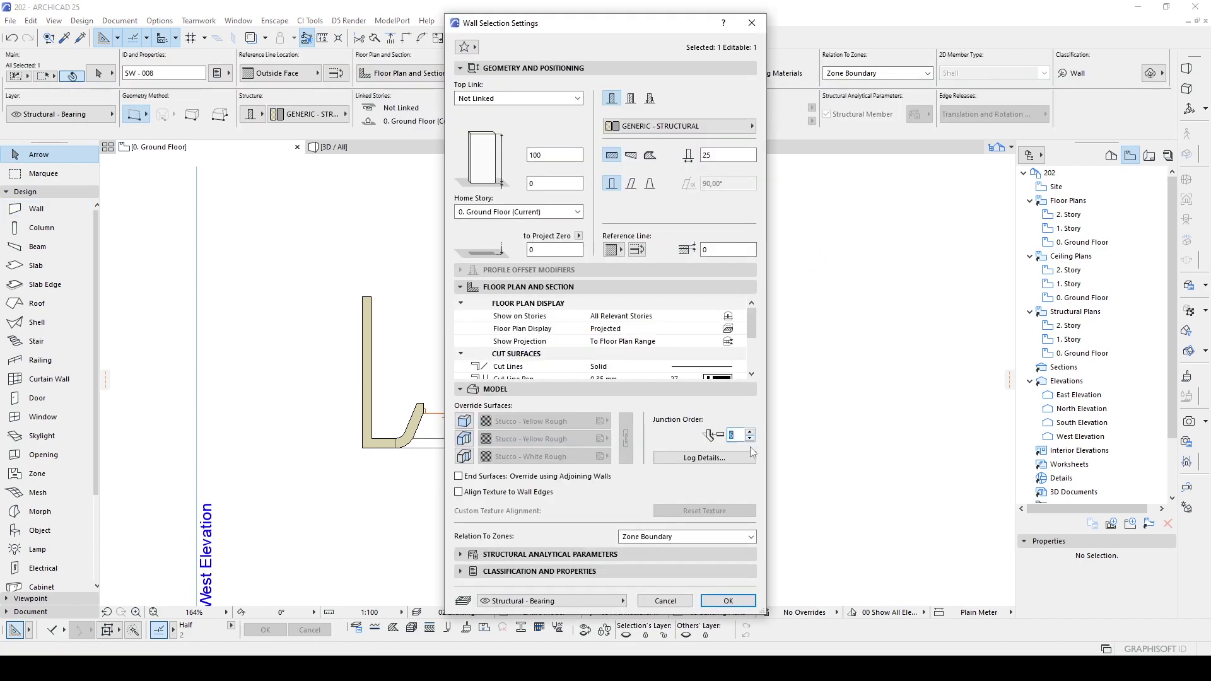
pyautogui.press('Escape')
# - Pull the inner end of the short straight wall right to the lower endpoint of the adjoining curved wall
pyautogui.click(687, 402)
pyautogui.keyDown('shift'); pyautogui.click(713, 410); pyautogui.keyUp('shift')
pyautogui.scroll(5, 716, 426)
pyautogui.click(659, 398)
pyautogui.click(693, 398)
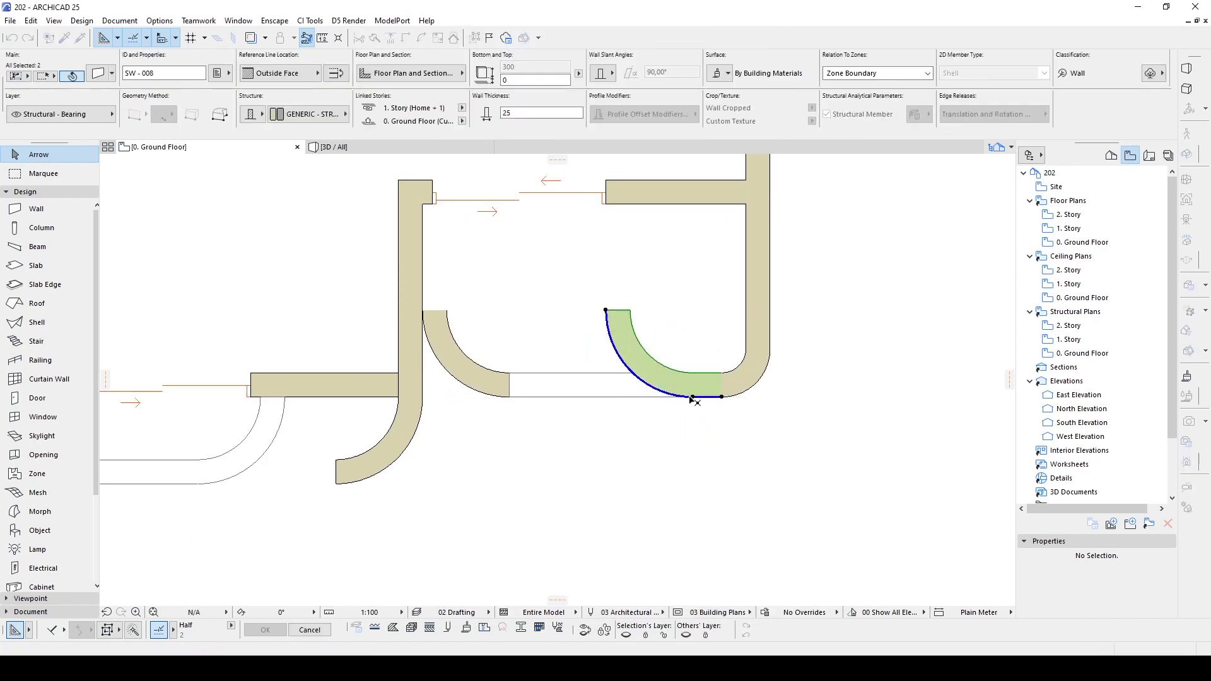
pyautogui.click(755, 435)
# - In the 3D view, move the right-hand bay's outer end walls and its two-panel sliding door outward along the facade
pyautogui.scroll(-6, 755, 435)
pyautogui.scroll(4, 473, 442)
pyautogui.scroll(-3, 483, 452)
pyautogui.press('F3')
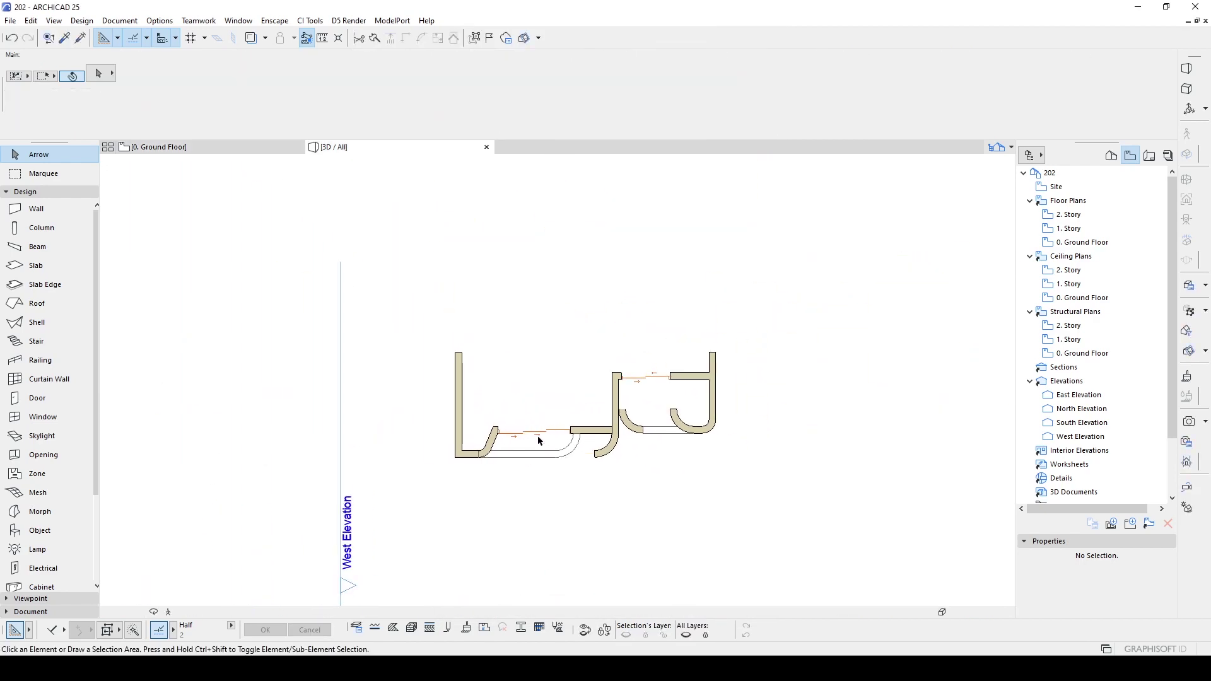
pyautogui.keyDown('shift'); pyautogui.moveTo(478, 337); pyautogui.dragTo(628, 341, button='middle'); pyautogui.keyUp('shift')
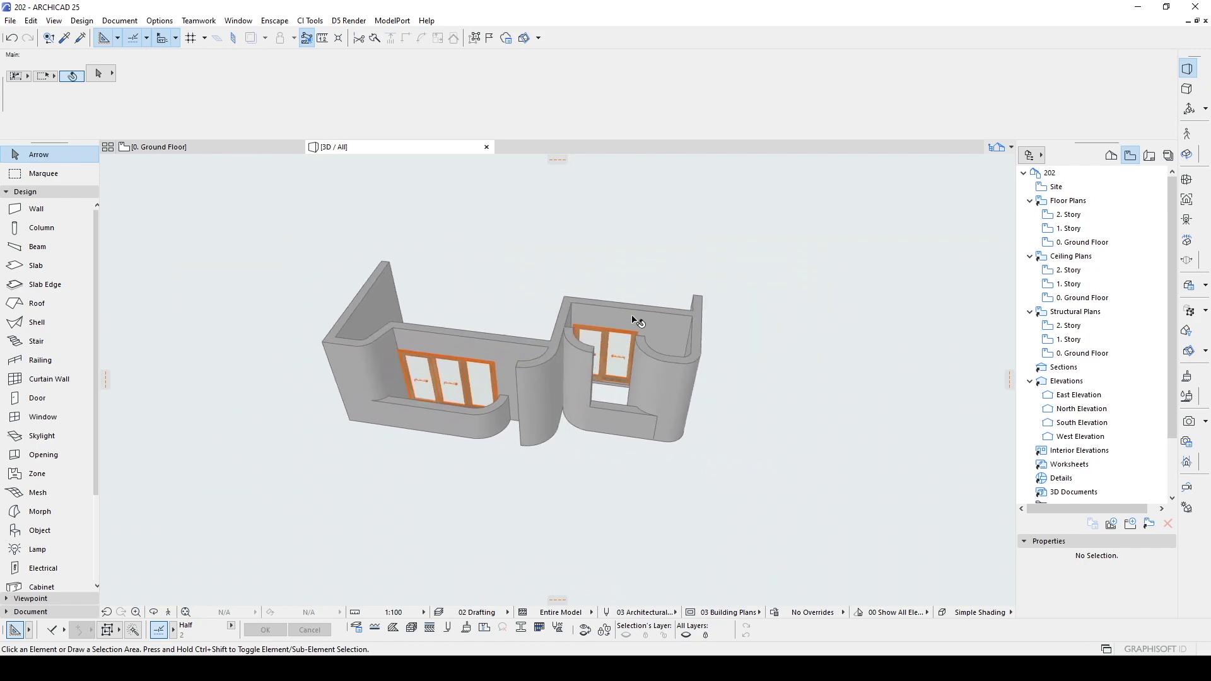
pyautogui.moveTo(618, 259); pyautogui.dragTo(765, 493)
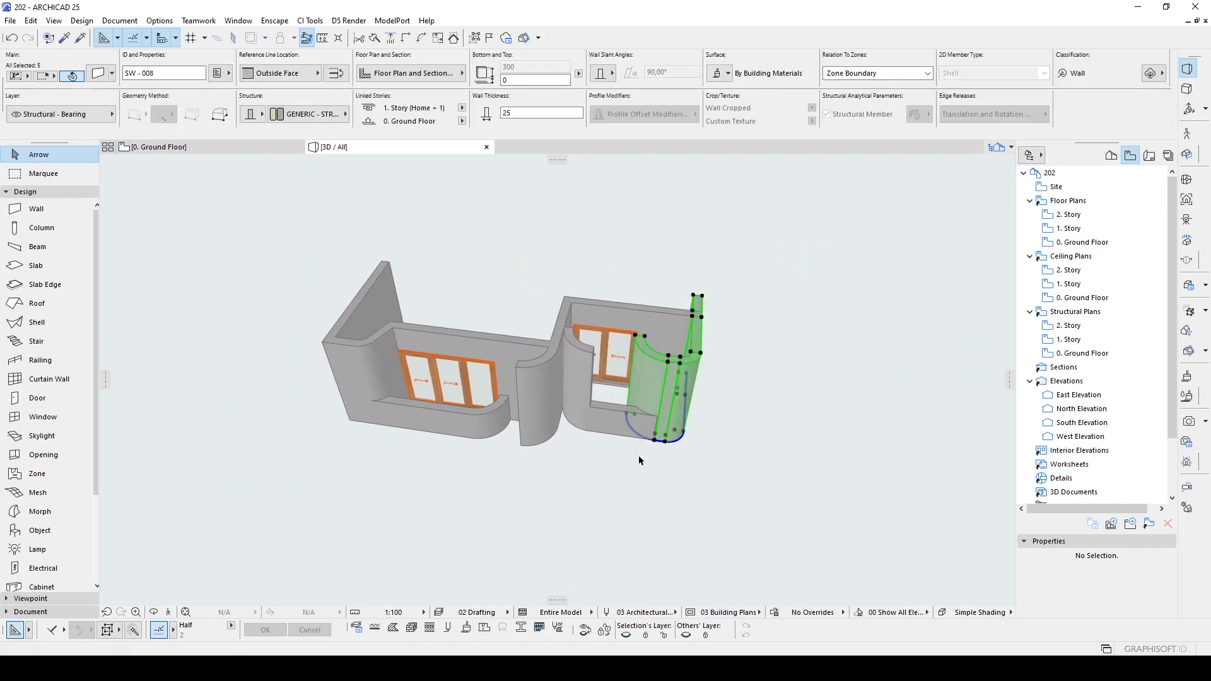
pyautogui.keyDown('shift'); pyautogui.moveTo(639, 461); pyautogui.dragTo(637, 406, button='middle'); pyautogui.keyUp('shift')
pyautogui.keyDown('shift'); pyautogui.click(617, 338); pyautogui.keyUp('shift')
pyautogui.hotkey('ctrl', 'd')
pyautogui.click(623, 476)
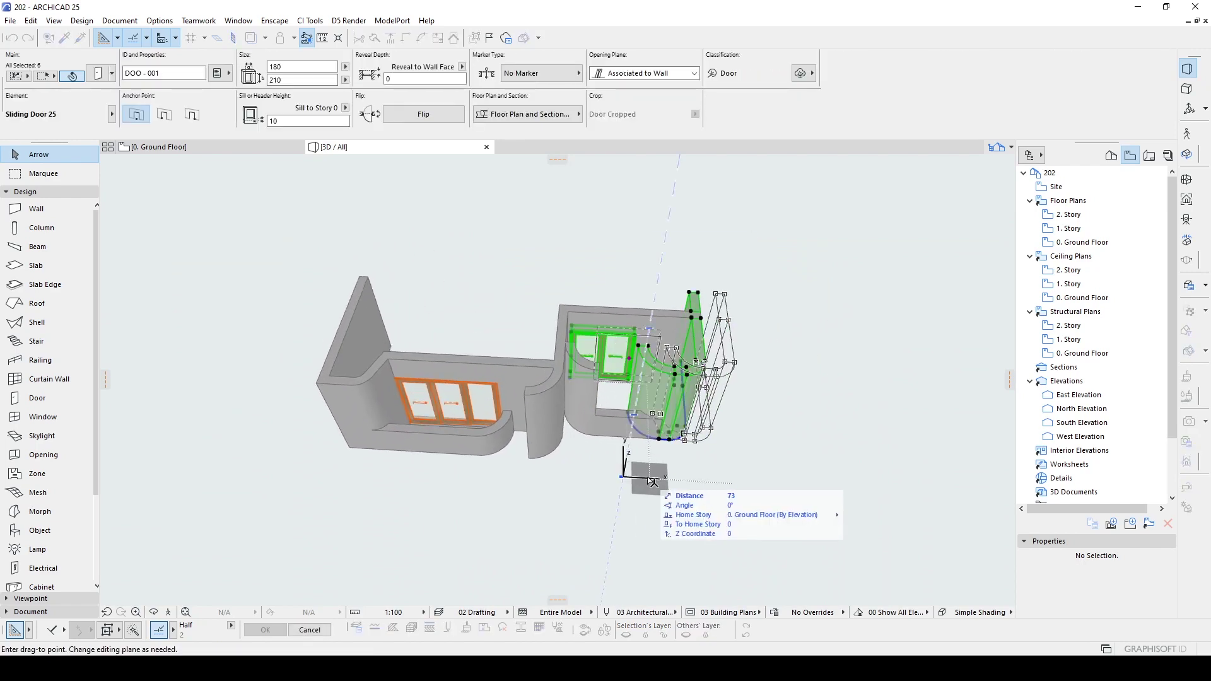
pyautogui.click(642, 482)
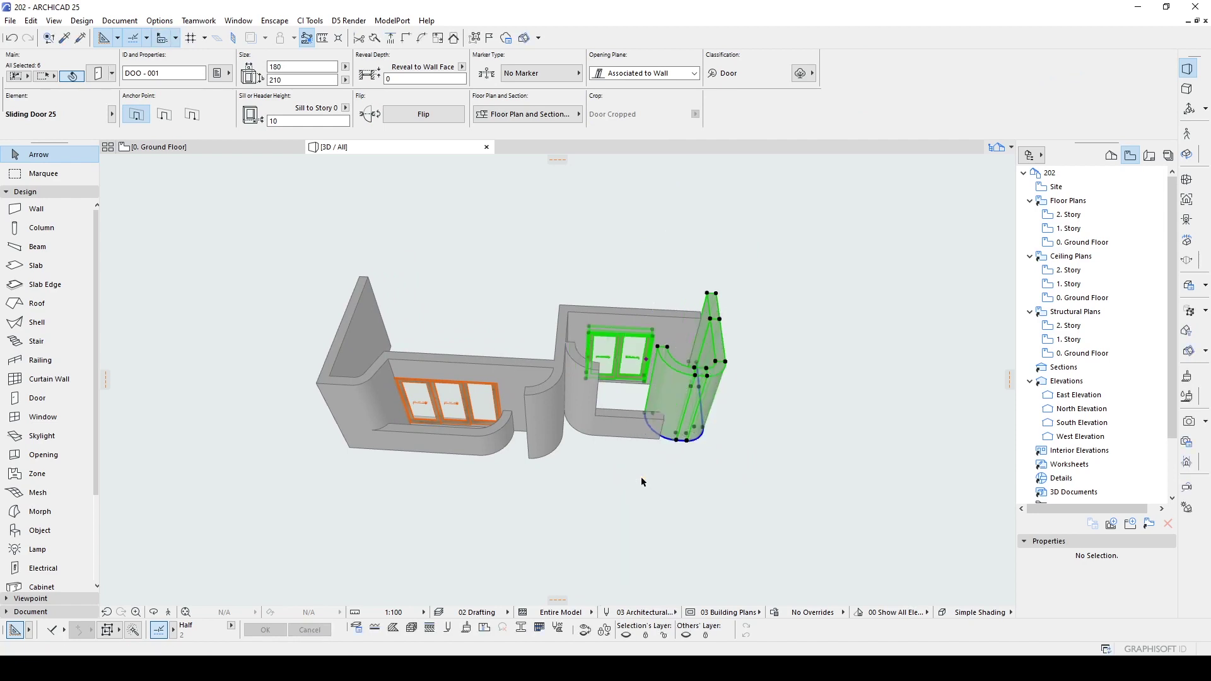
# - Set the height of the three low front walls, including the curved one, to 60
pyautogui.keyDown('shift'); pyautogui.moveTo(641, 482); pyautogui.dragTo(662, 434, button='middle'); pyautogui.keyUp('shift')
pyautogui.click(449, 449)
pyautogui.keyDown('shift'); pyautogui.click(509, 425); pyautogui.keyUp('shift')
pyautogui.keyDown('shift'); pyautogui.click(611, 416); pyautogui.keyUp('shift')
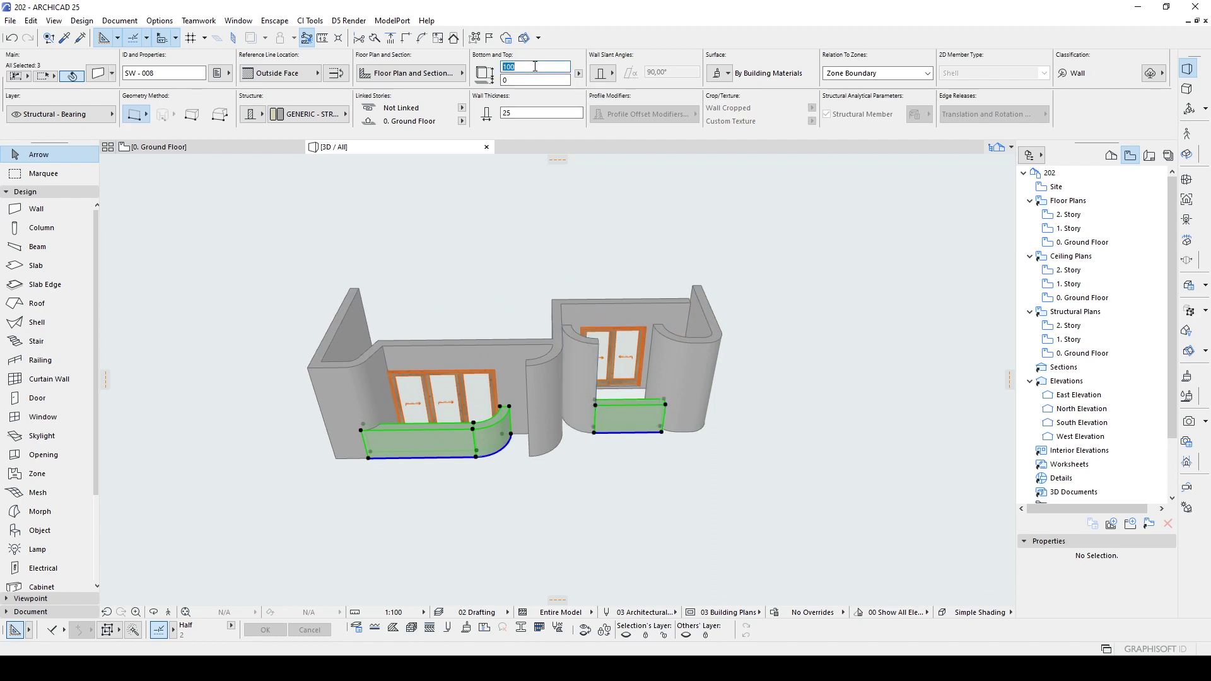
pyautogui.write('60')
pyautogui.press('Return')
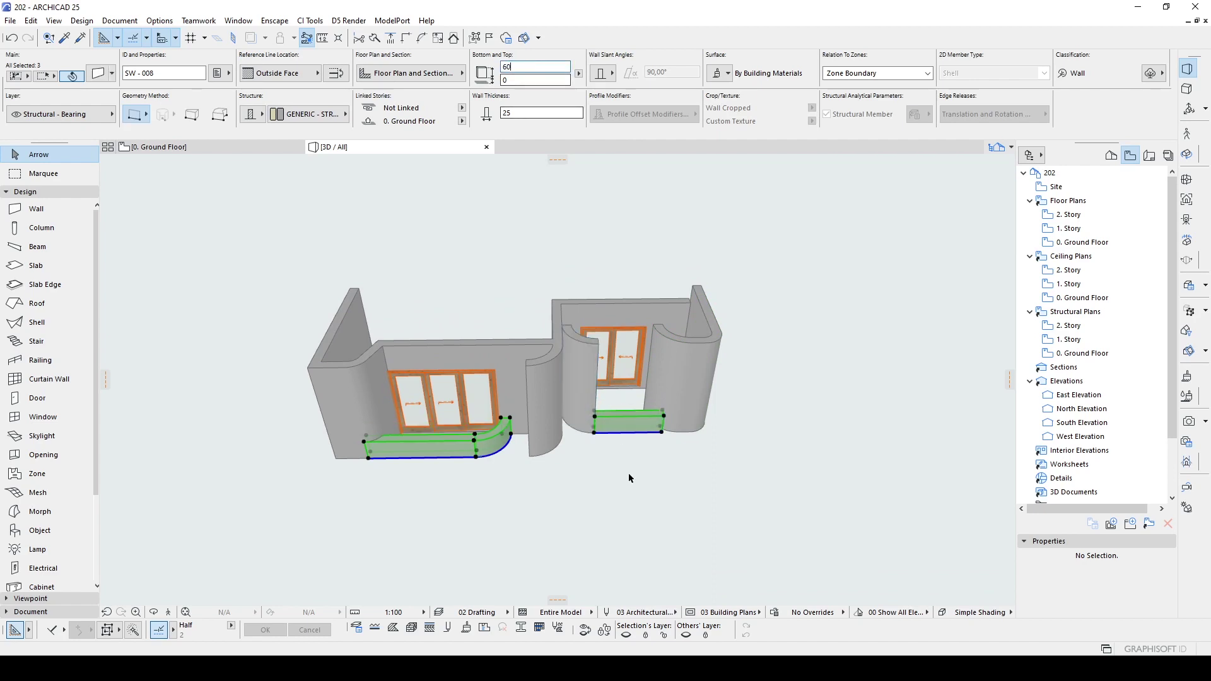
# - Move the three low front walls down so their top edges line up with the base of the full-height walls
pyautogui.keyDown('shift'); pyautogui.moveTo(629, 479); pyautogui.dragTo(622, 420, button='middle'); pyautogui.keyUp('shift')
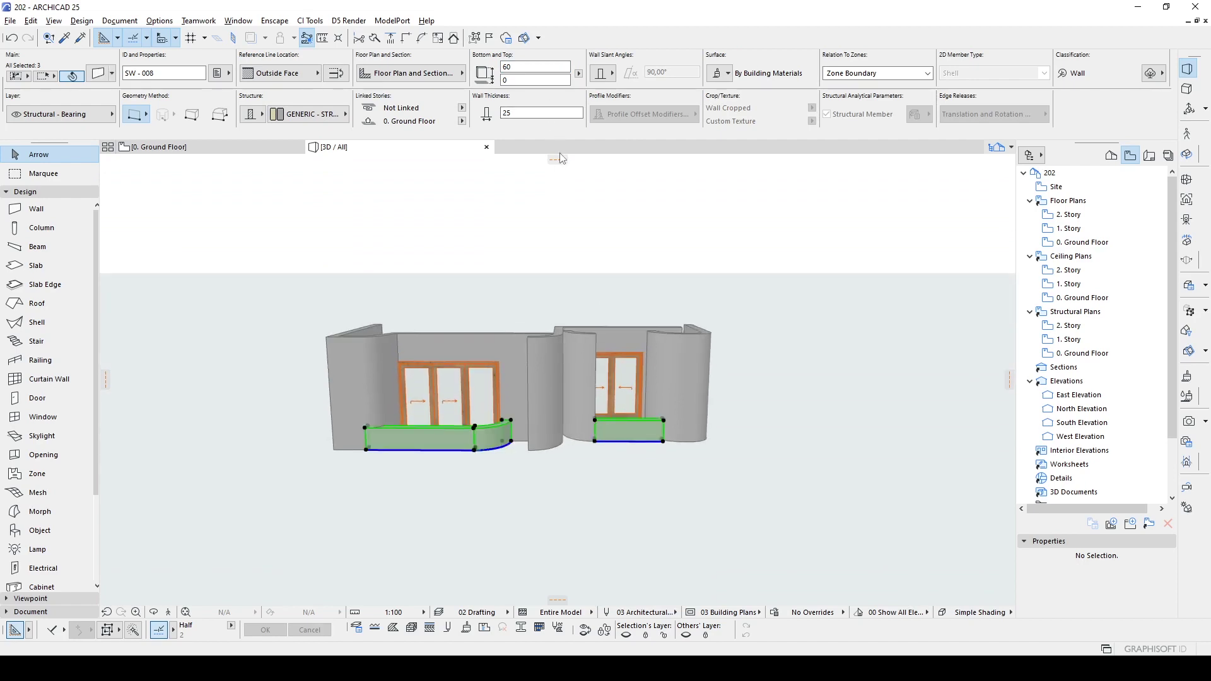
pyautogui.keyDown('shift'); pyautogui.moveTo(584, 308); pyautogui.dragTo(602, 317, button='middle'); pyautogui.keyUp('shift')
pyautogui.hotkey('ctrl', 'd')
pyautogui.click(663, 419)
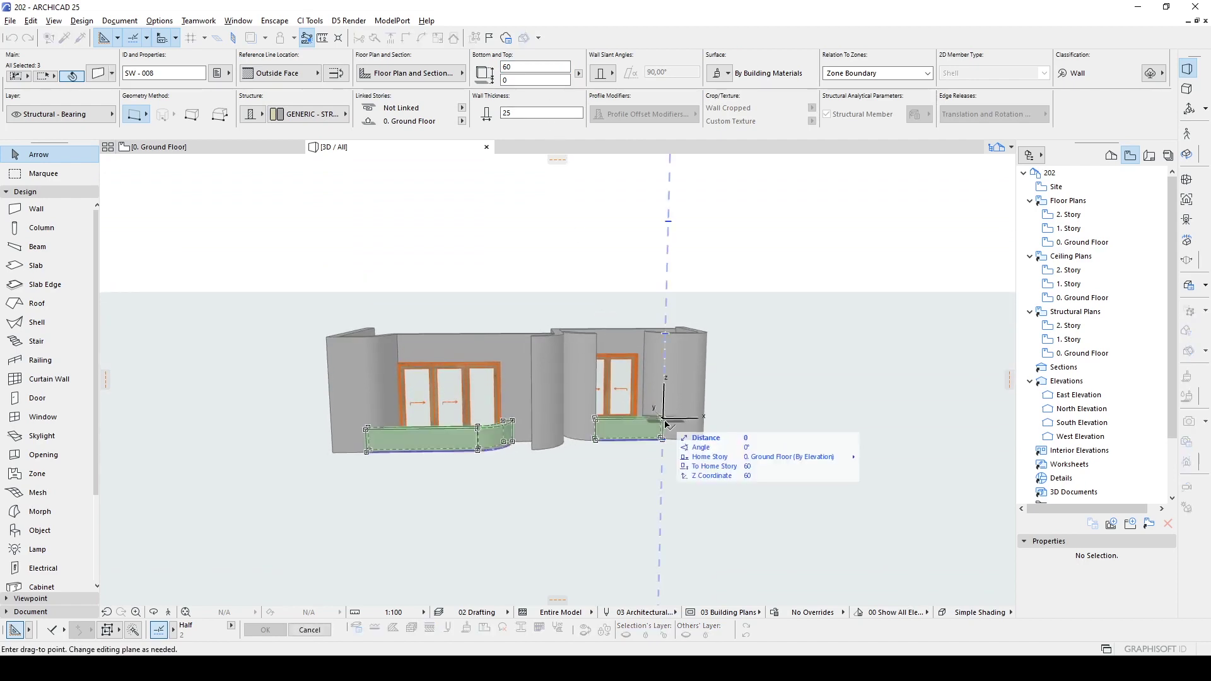
pyautogui.click(513, 441)
pyautogui.moveTo(513, 441)
pyautogui.keyDown('shift'); pyautogui.mouseDown(button='middle')
pyautogui.moveTo(638, 463)
pyautogui.moveTo(505, 449)
pyautogui.mouseUp(button='middle'); pyautogui.keyUp('shift')
pyautogui.click(341, 445)
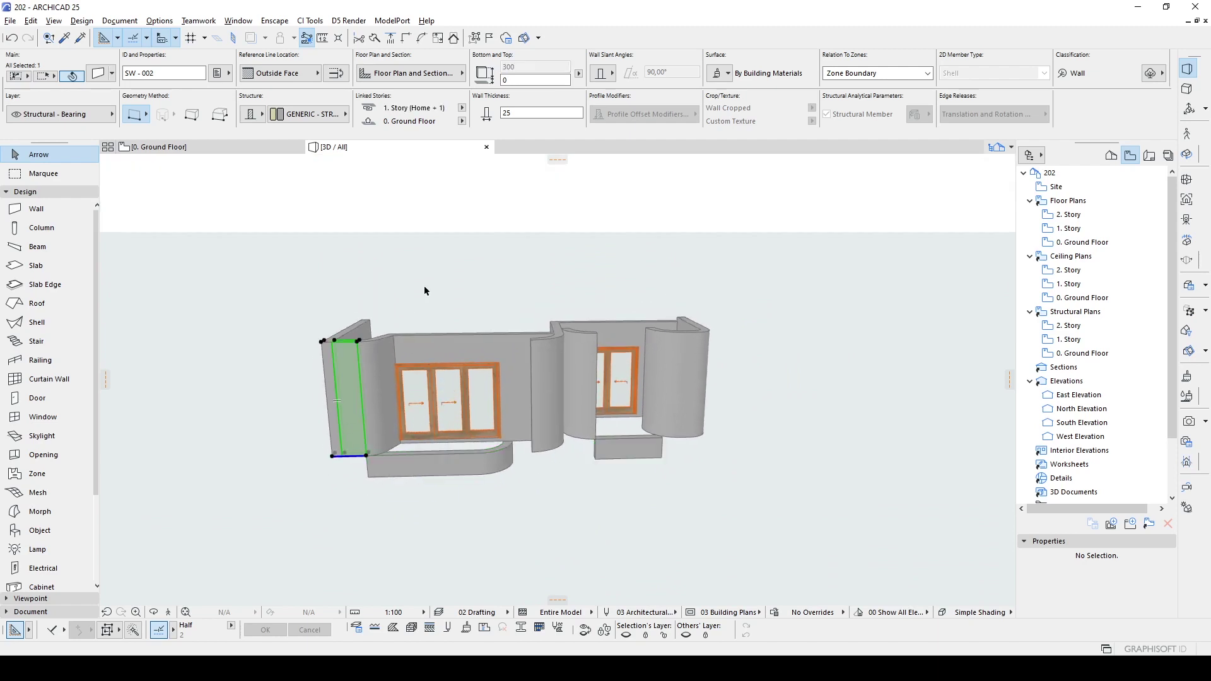
pyautogui.press('Delete')
pyautogui.keyDown('shift'); pyautogui.moveTo(343, 305); pyautogui.dragTo(654, 429, button='middle'); pyautogui.keyUp('shift')
pyautogui.keyDown('shift'); pyautogui.moveTo(477, 385); pyautogui.dragTo(611, 412, button='middle'); pyautogui.keyUp('shift')
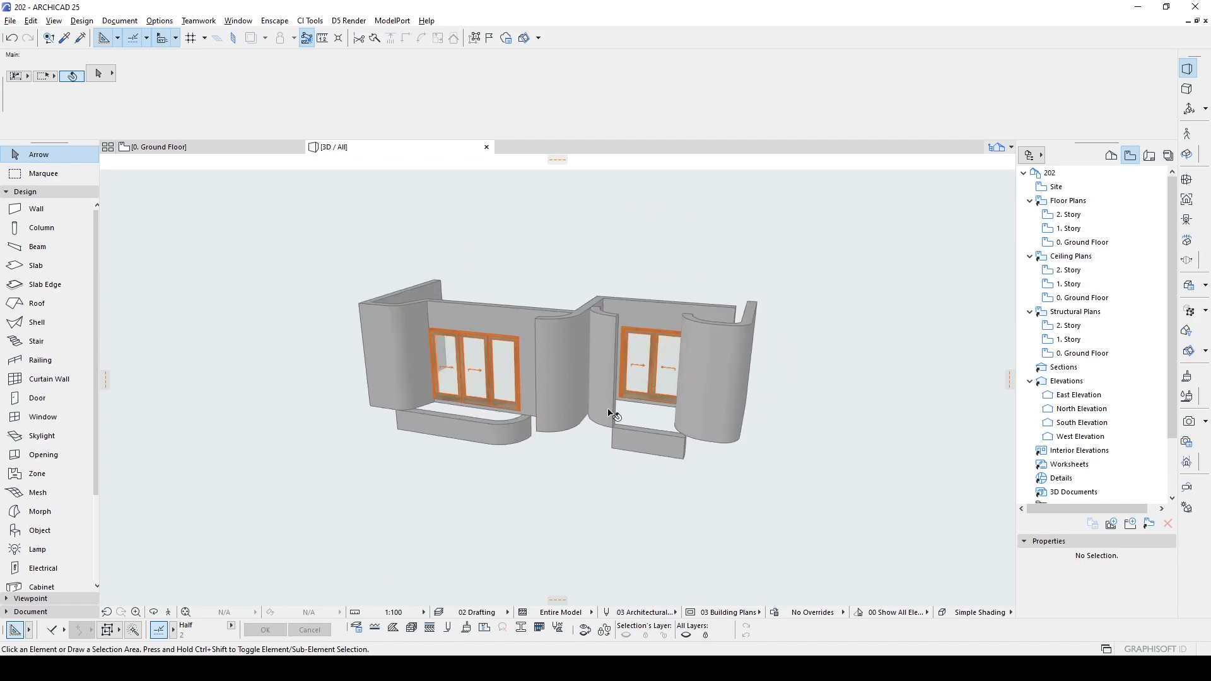
pyautogui.keyDown('shift'); pyautogui.moveTo(385, 355); pyautogui.dragTo(417, 360, button='middle'); pyautogui.keyUp('shift')
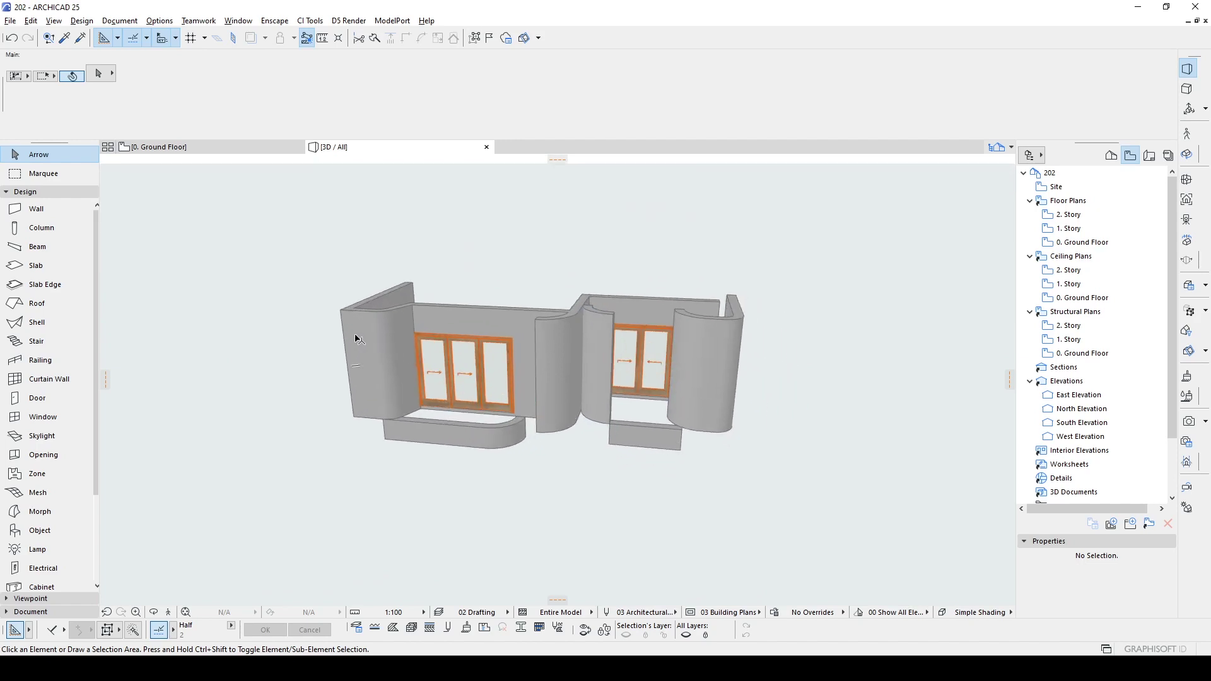
# - Stretch the bases of the full-height exterior and curved walls down to -60, level with the underside of the low walls
pyautogui.click(358, 339)
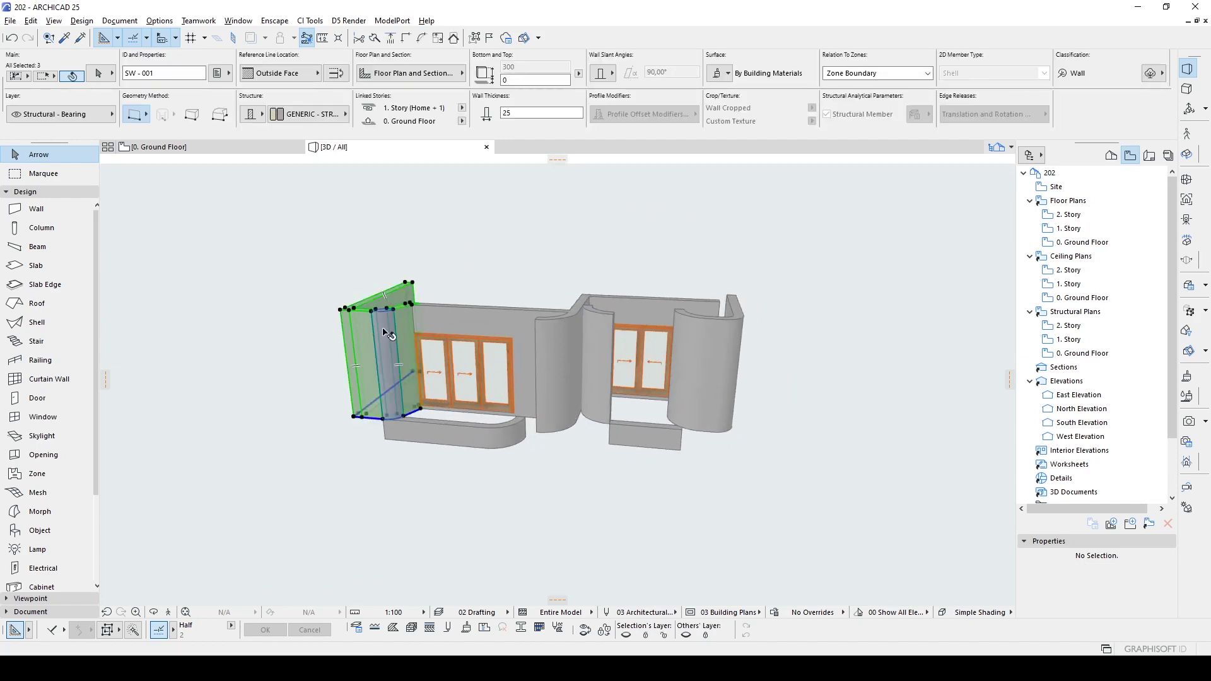
pyautogui.keyDown('shift'); pyautogui.click(385, 330); pyautogui.keyUp('shift')
pyautogui.keyDown('shift'); pyautogui.moveTo(535, 376); pyautogui.dragTo(541, 327, button='middle'); pyautogui.keyUp('shift')
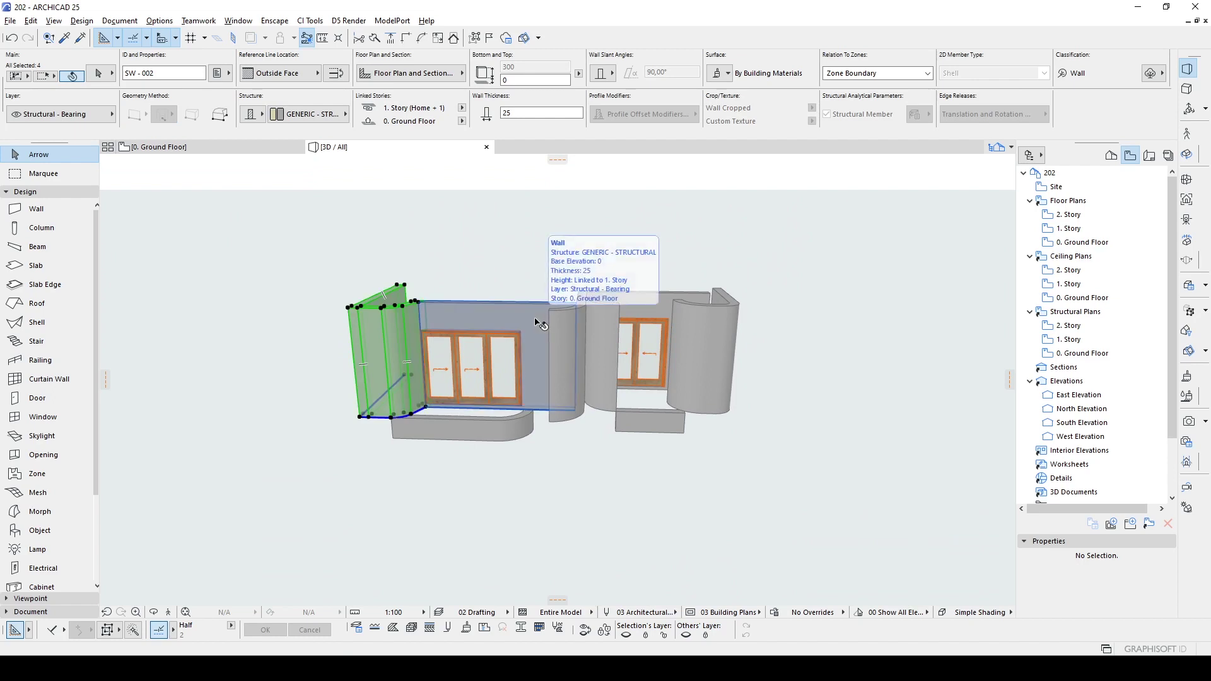
pyautogui.keyDown('shift'); pyautogui.moveTo(567, 396); pyautogui.dragTo(564, 425, button='middle'); pyautogui.keyUp('shift')
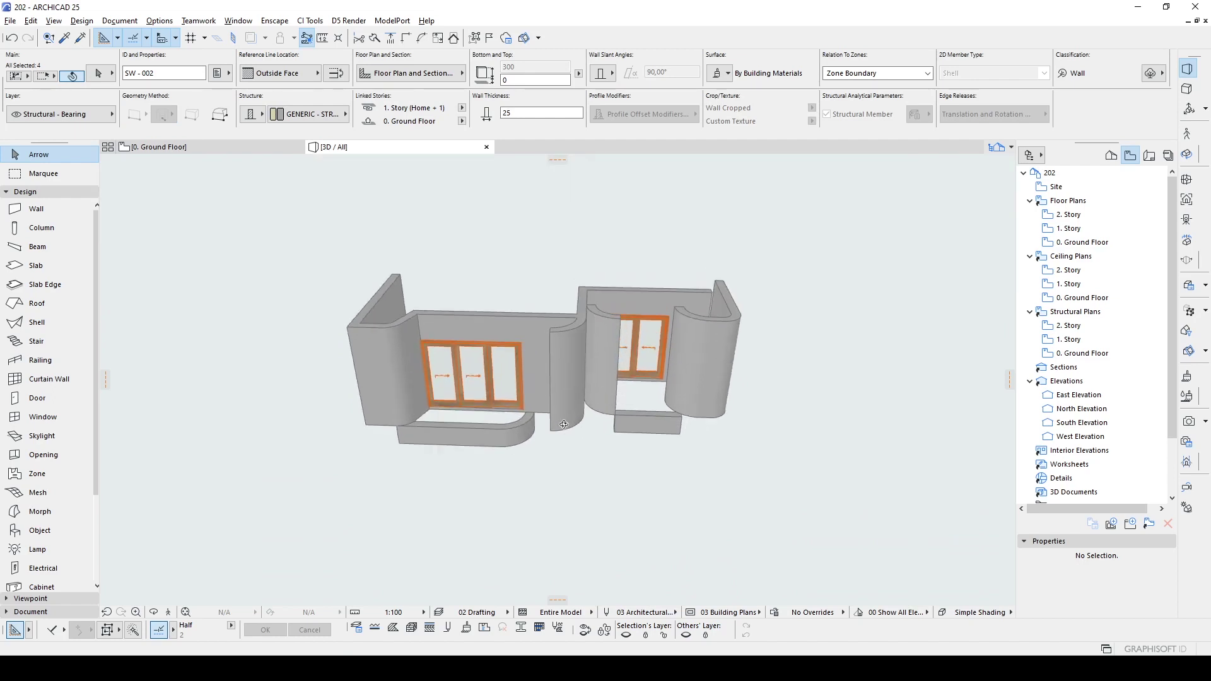
pyautogui.keyDown('shift'); pyautogui.moveTo(537, 386); pyautogui.dragTo(568, 346, button='middle'); pyautogui.keyUp('shift')
pyautogui.keyDown('shift'); pyautogui.click(546, 345); pyautogui.keyUp('shift')
pyautogui.keyDown('shift'); pyautogui.click(559, 354); pyautogui.keyUp('shift')
pyautogui.keyDown('shift'); pyautogui.click(590, 379); pyautogui.keyUp('shift')
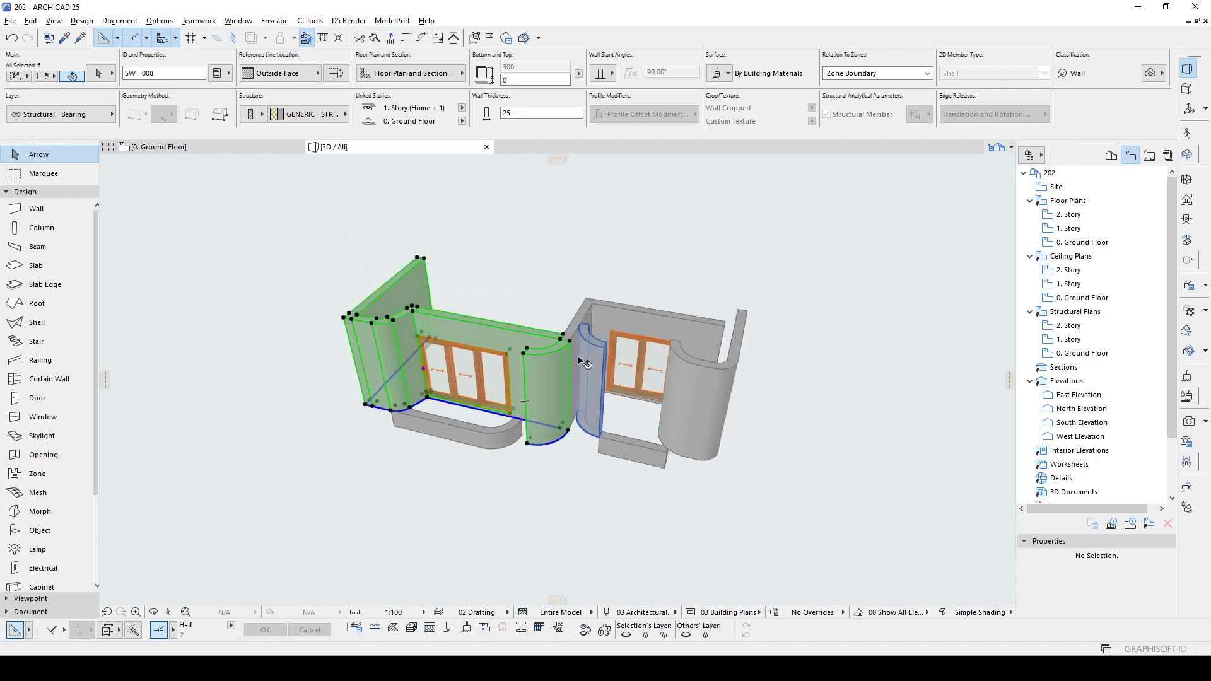
pyautogui.keyDown('shift'); pyautogui.click(701, 396); pyautogui.keyUp('shift')
pyautogui.keyDown('shift'); pyautogui.click(715, 396); pyautogui.keyUp('shift')
pyautogui.keyDown('shift'); pyautogui.click(739, 349); pyautogui.keyUp('shift')
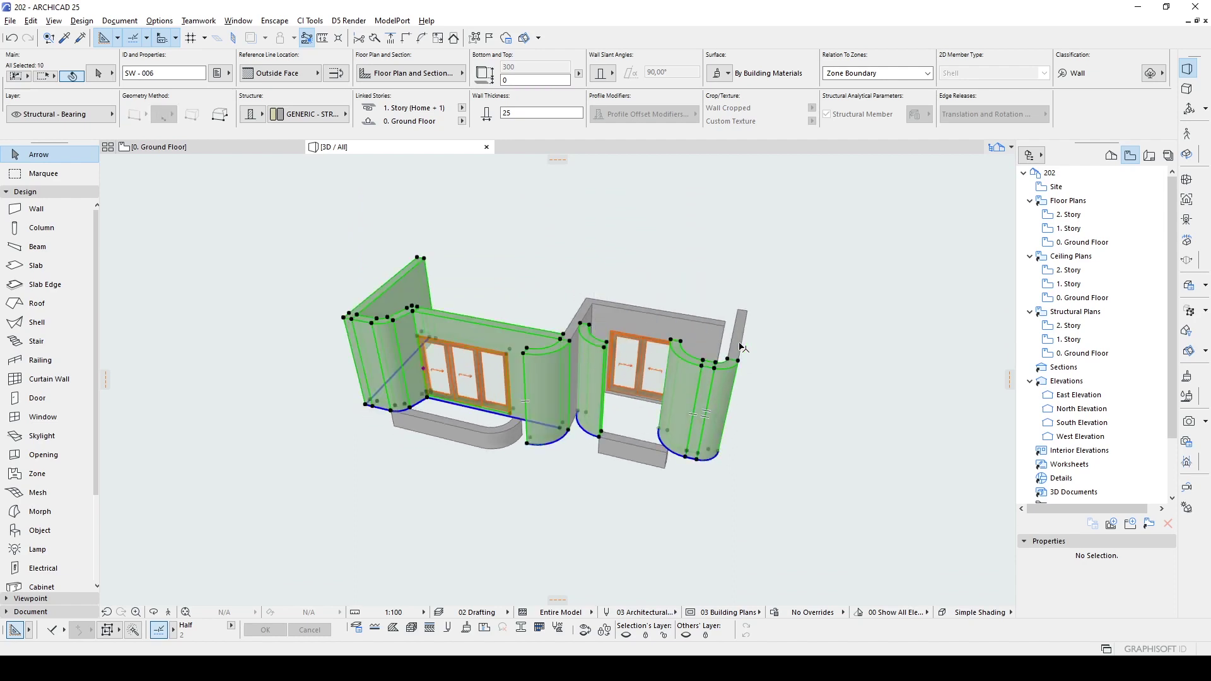
pyautogui.click(697, 464)
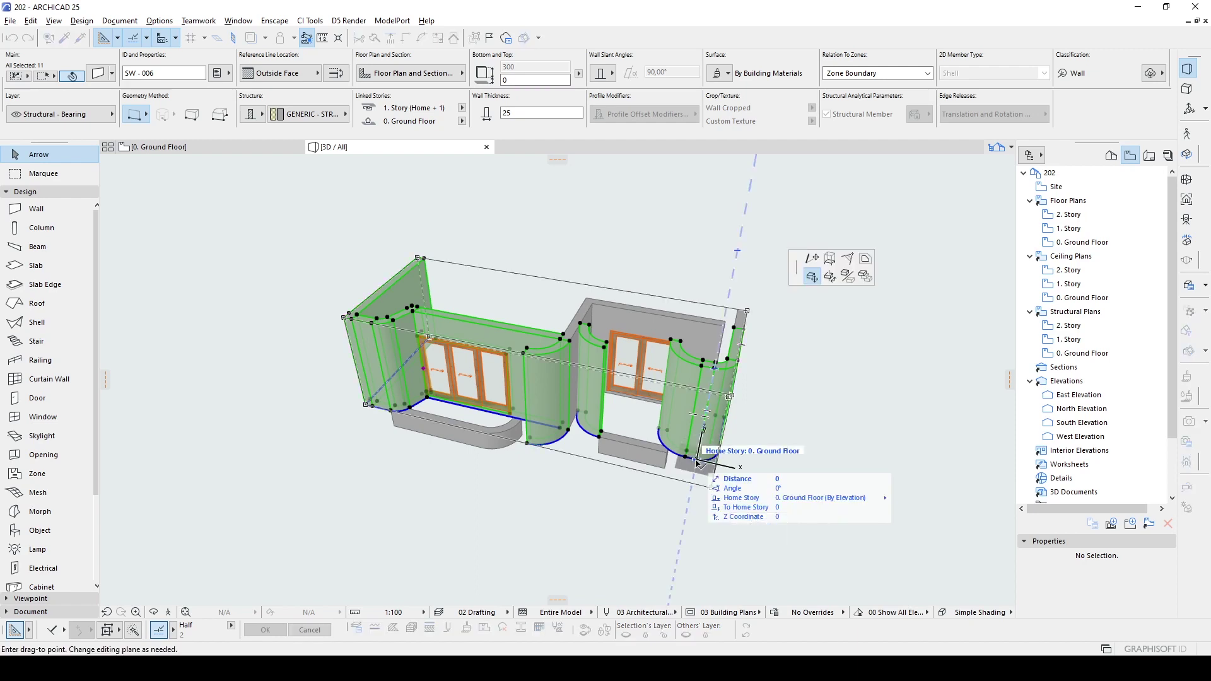
pyautogui.click(603, 441)
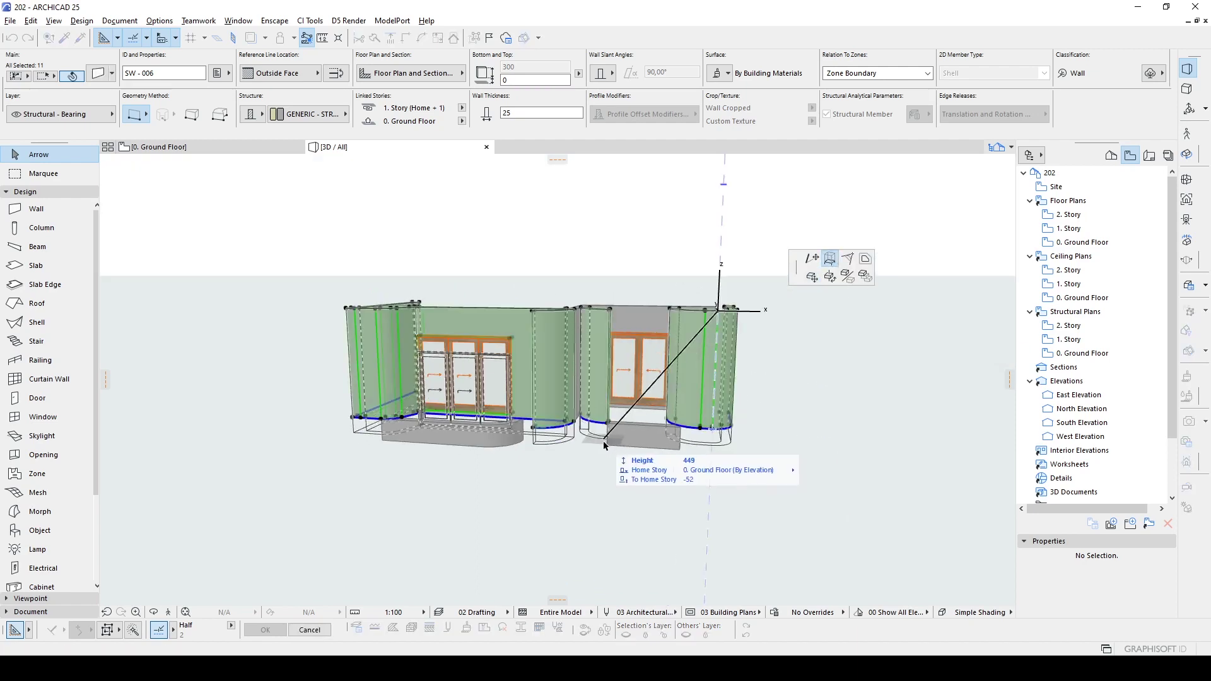
pyautogui.click(548, 485)
# - Set all walls' floor plan display to Projected with Overhead and their shown projection to Entire Element
pyautogui.keyDown('shift'); pyautogui.moveTo(588, 507); pyautogui.dragTo(513, 470, button='middle'); pyautogui.keyUp('shift')
pyautogui.keyDown('shift'); pyautogui.moveTo(696, 402); pyautogui.dragTo(746, 338, button='middle'); pyautogui.keyUp('shift')
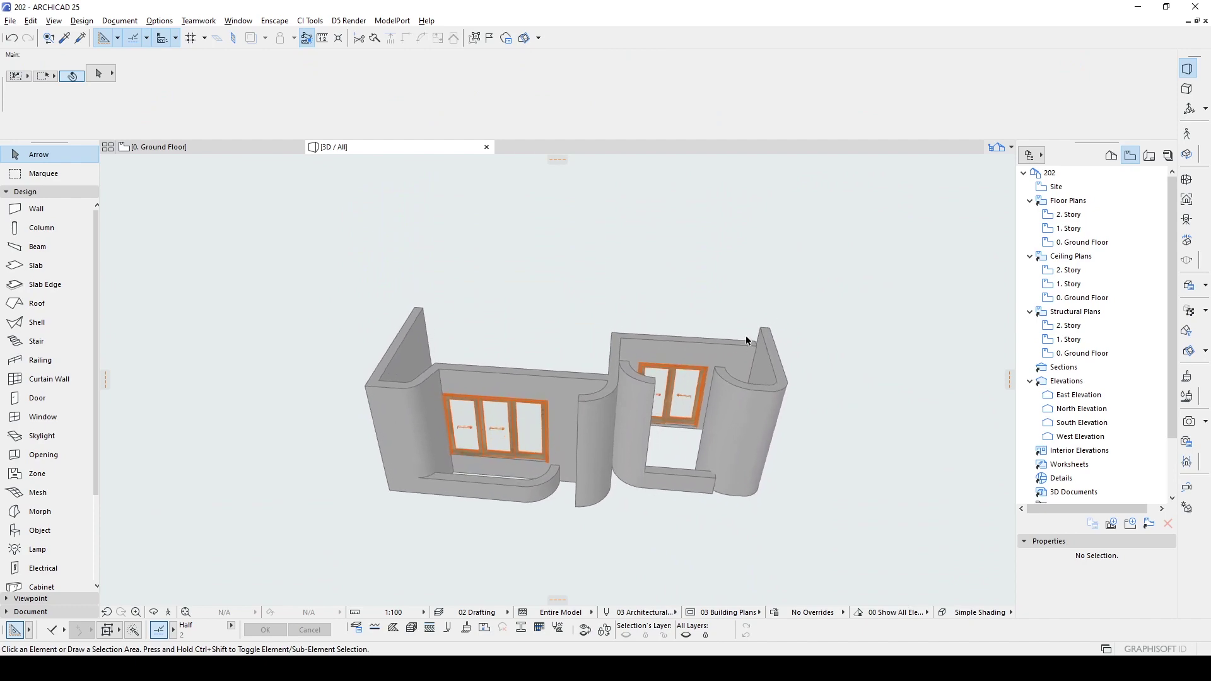
pyautogui.click(743, 340)
pyautogui.click(762, 342)
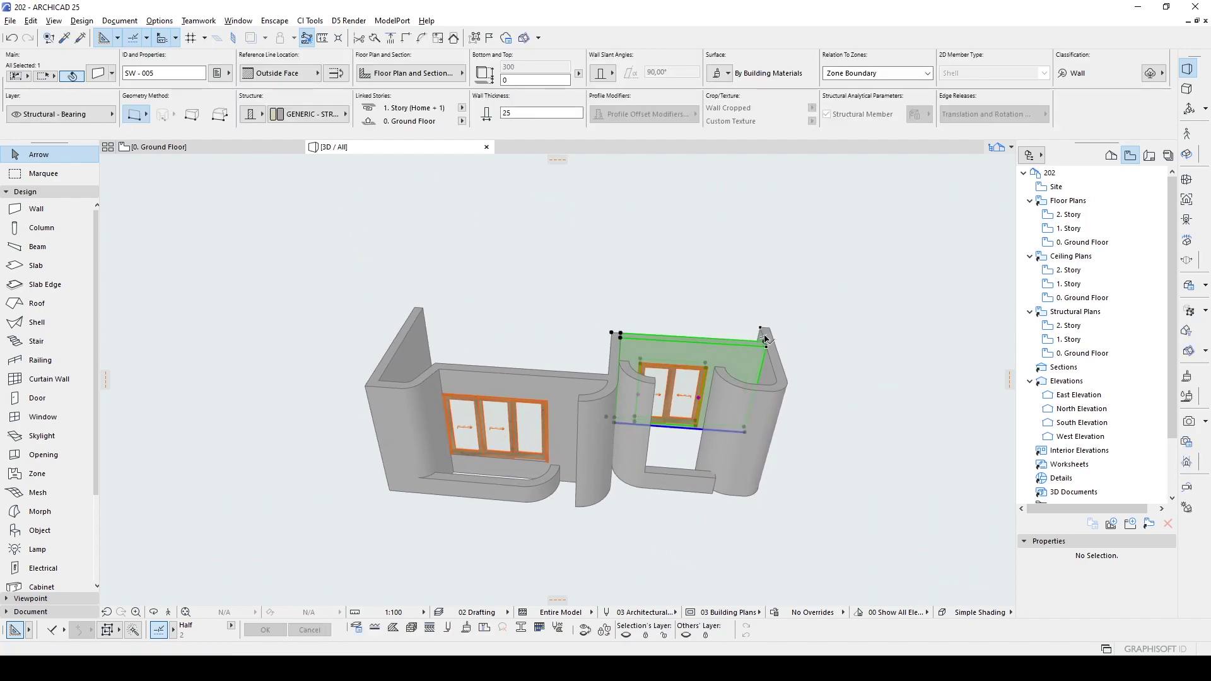
pyautogui.press('Escape')
pyautogui.keyDown('alt'); pyautogui.click(735, 351); pyautogui.keyUp('alt')
pyautogui.hotkey('ctrl', 'a')
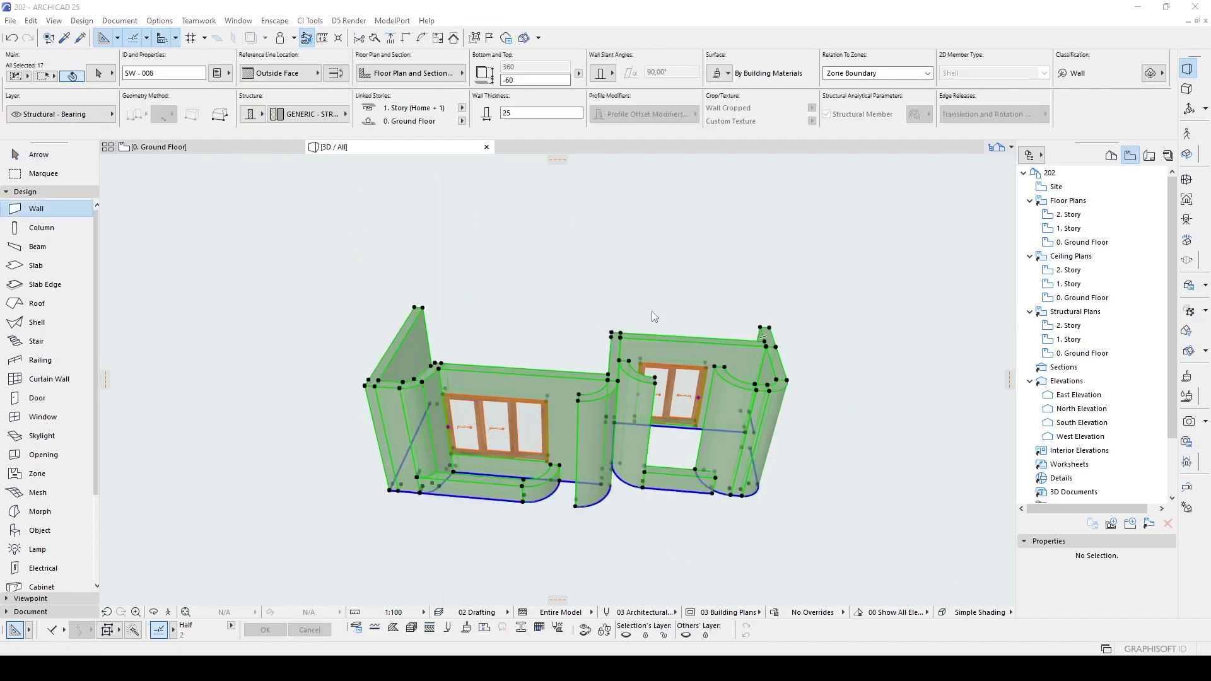
pyautogui.hotkey('ctrl', 't')
pyautogui.click(729, 317)
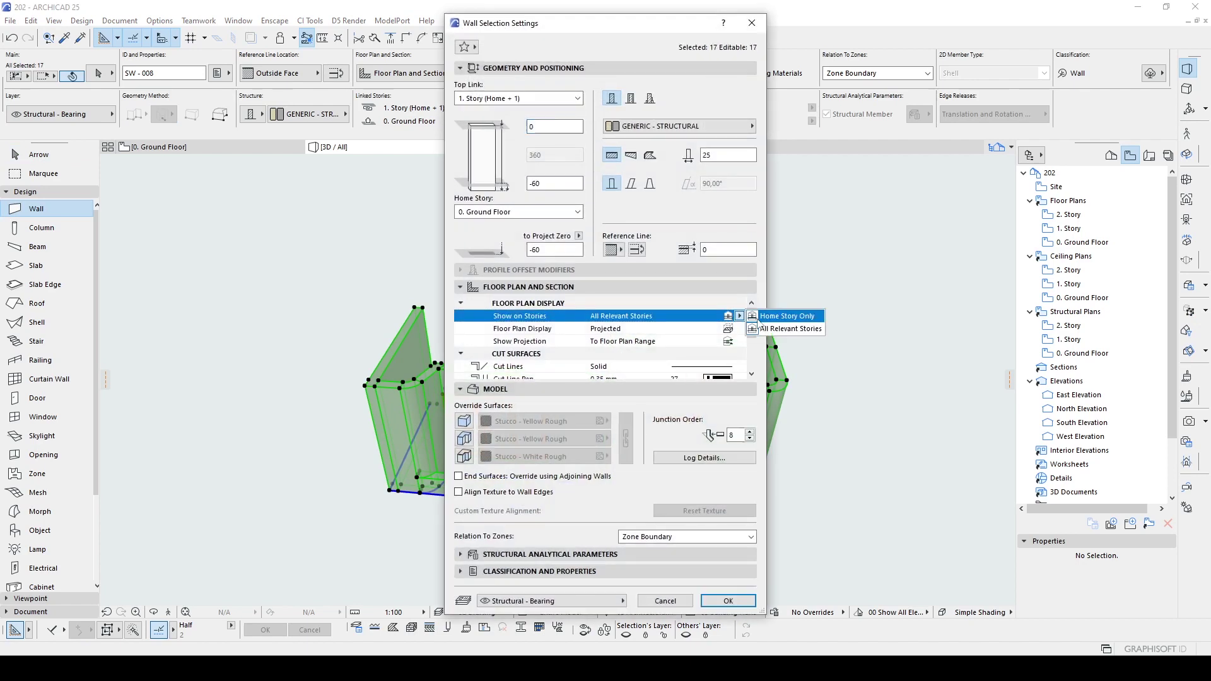
pyautogui.click(736, 330)
pyautogui.click(770, 342)
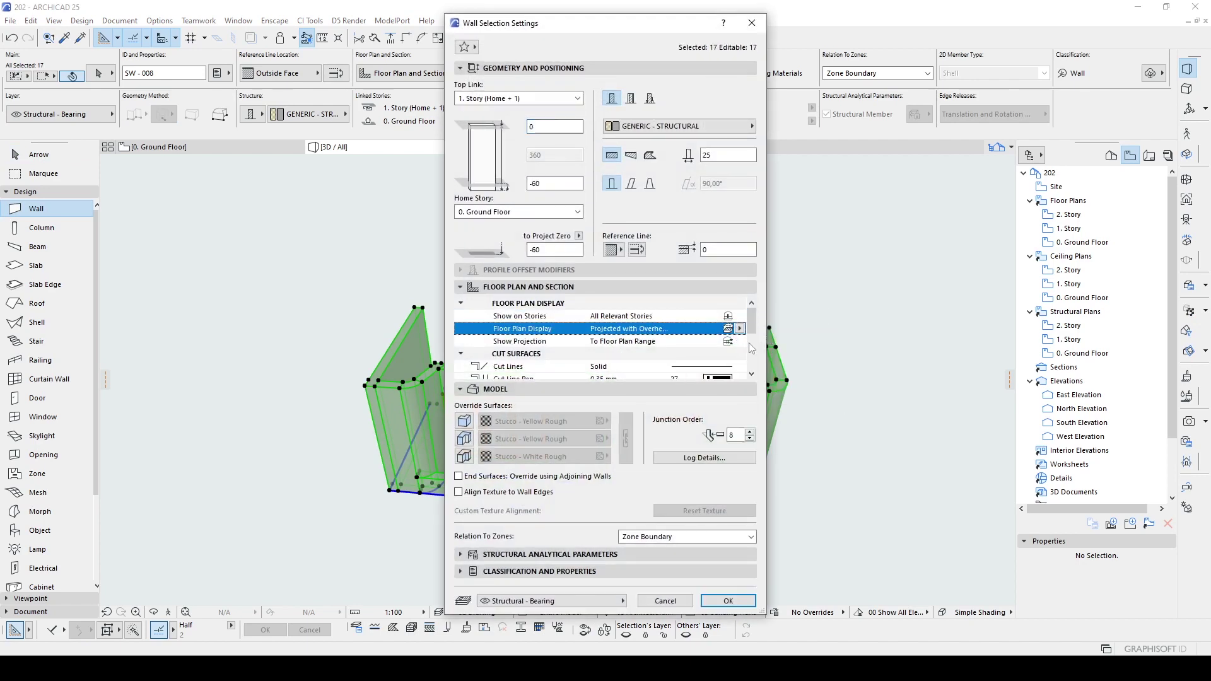
pyautogui.click(737, 341)
pyautogui.click(782, 367)
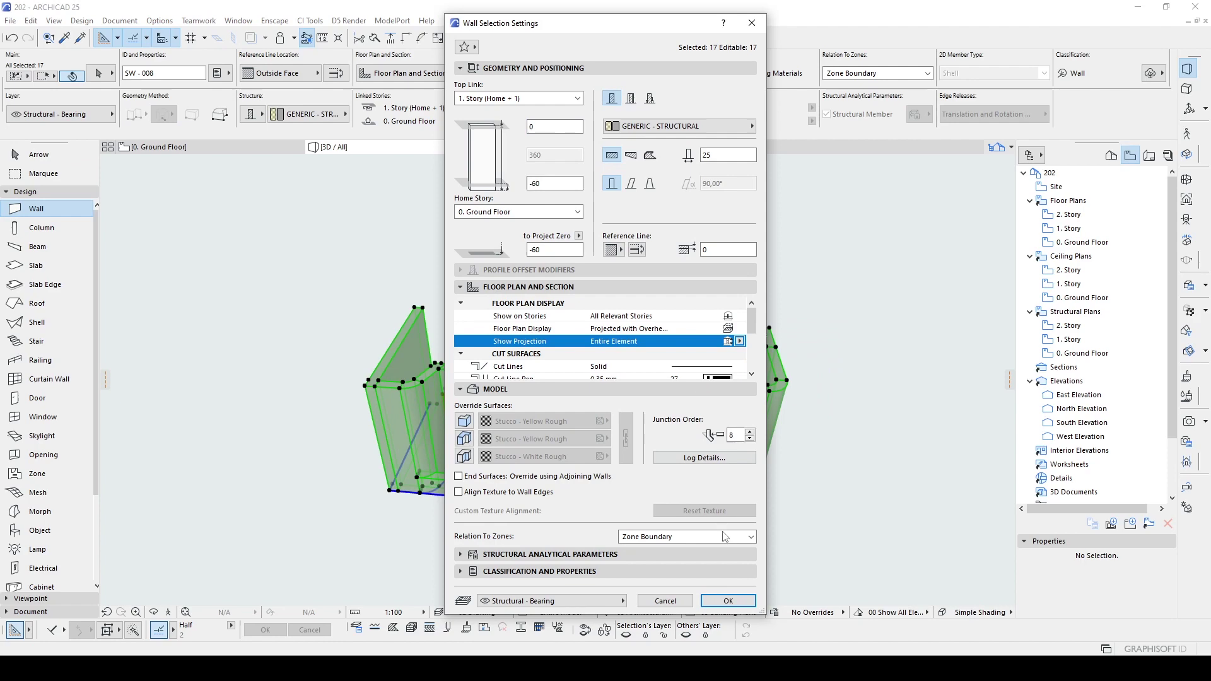
pyautogui.click(727, 602)
# - Insert a story with a height of 400 below the ground floor and another story above story 2
pyautogui.press('F2')
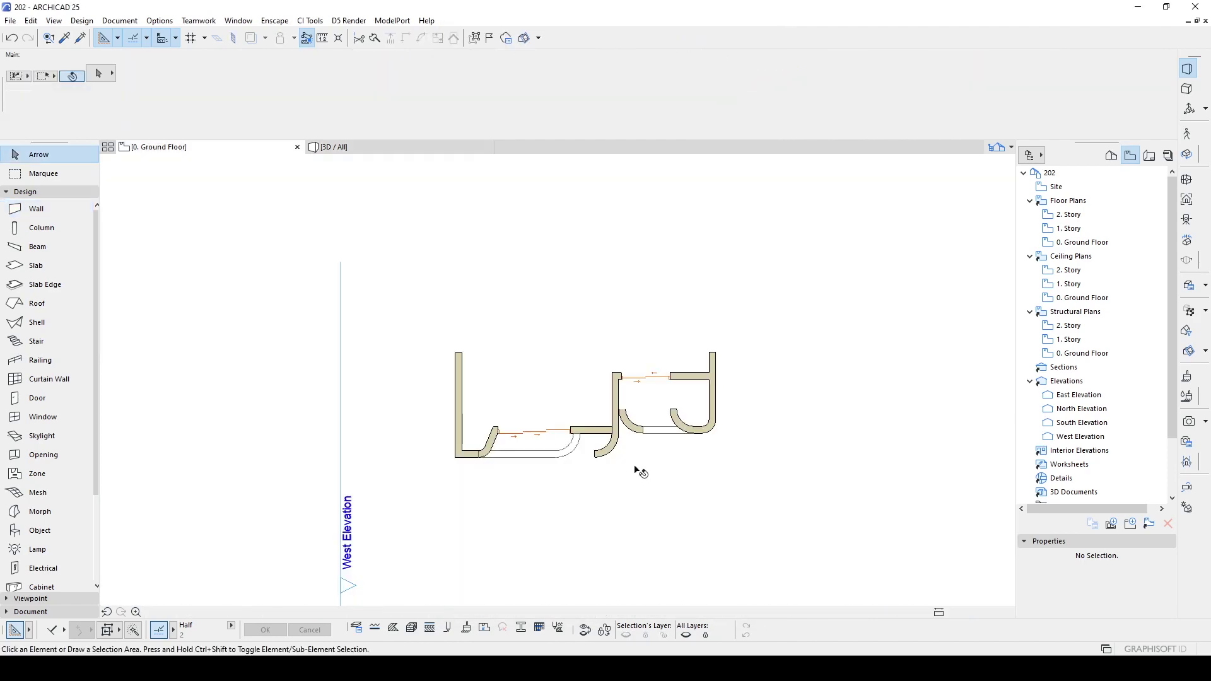
pyautogui.scroll(2, 640, 460)
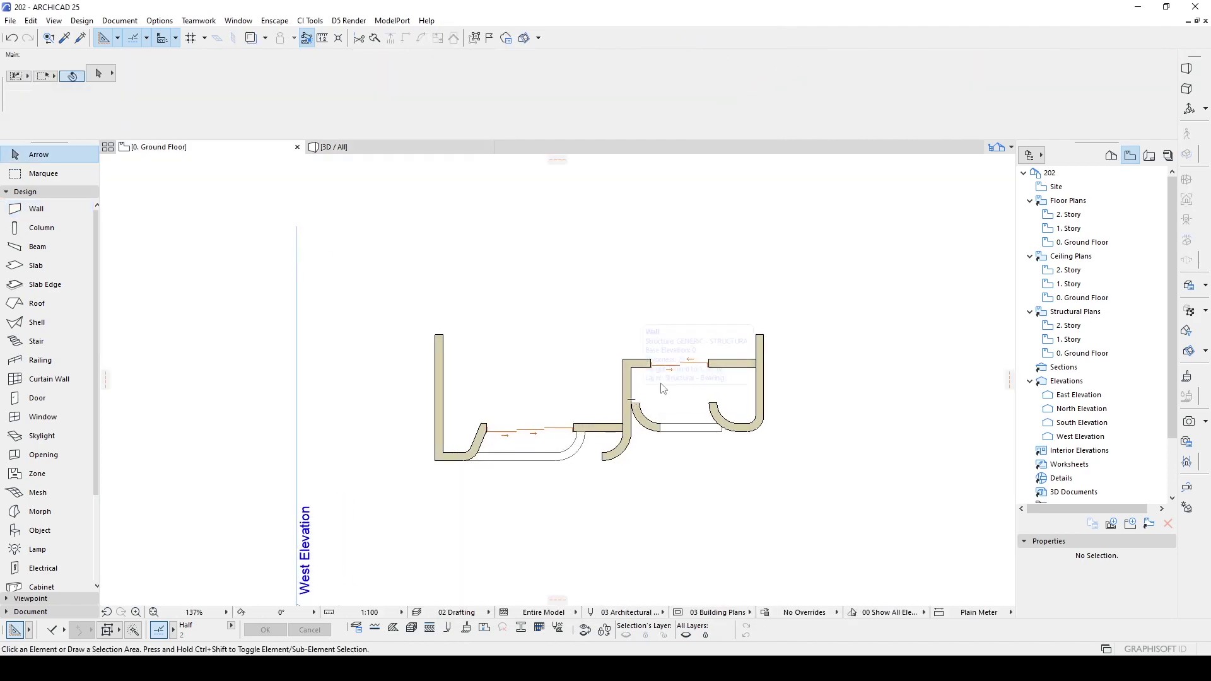
pyautogui.click(1112, 155)
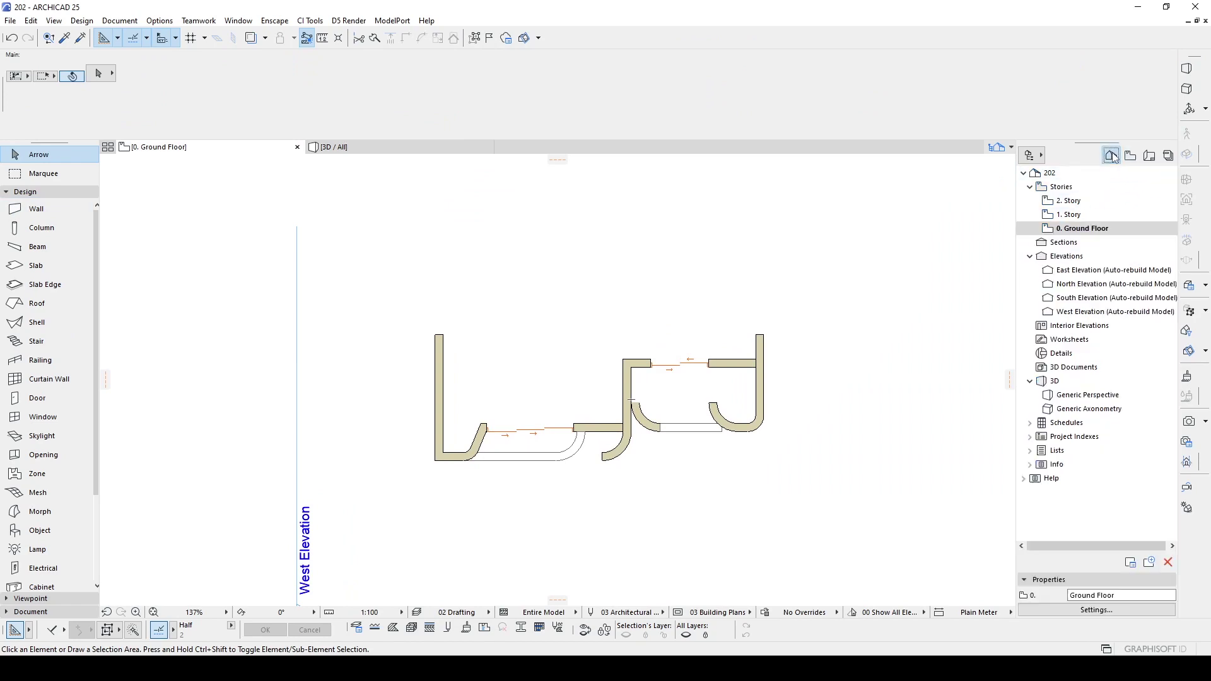
pyautogui.click(1095, 610)
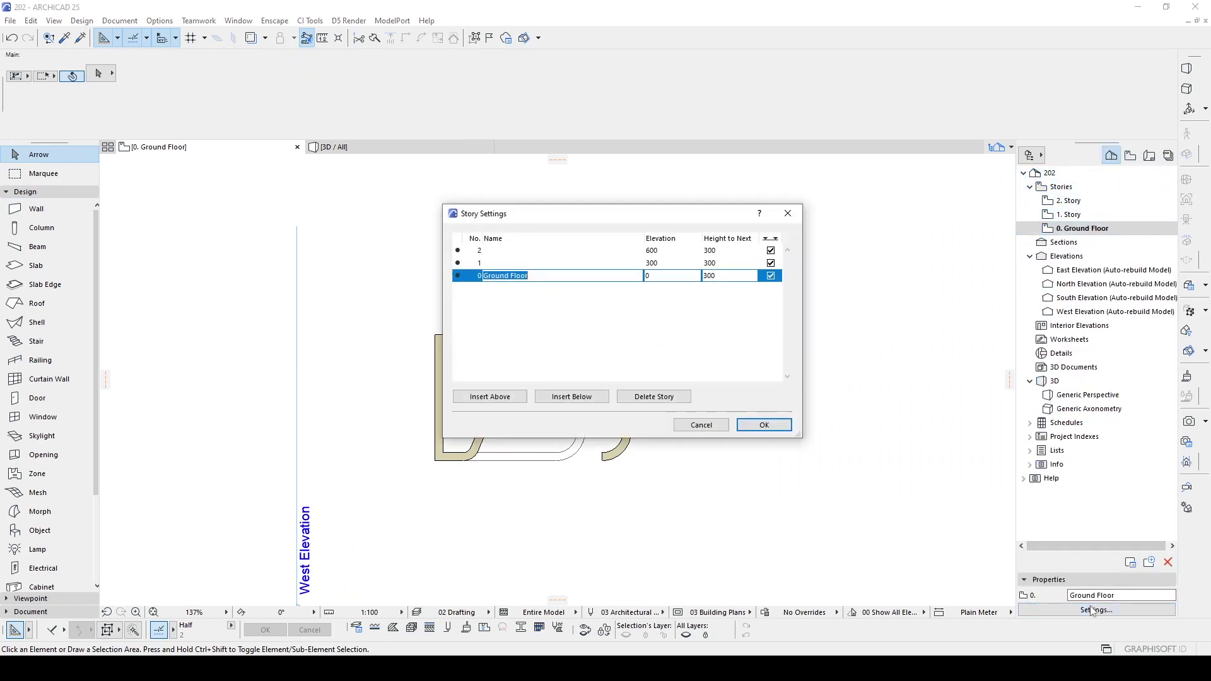
pyautogui.click(571, 400)
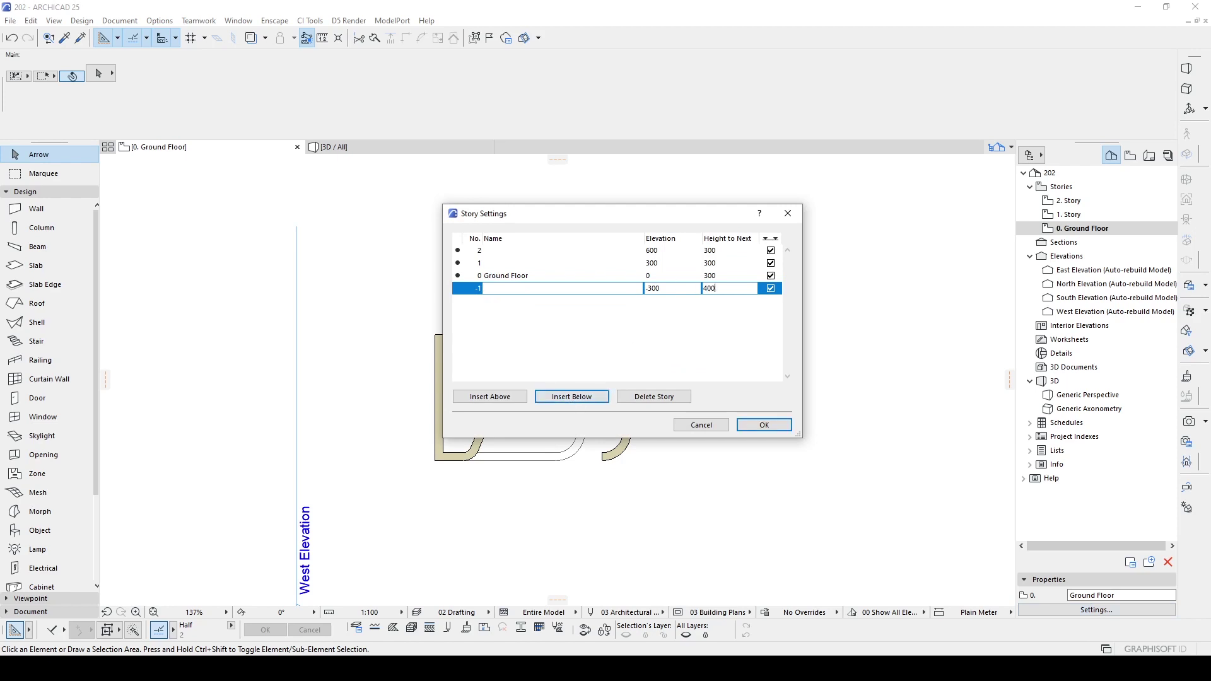
pyautogui.click(541, 255)
pyautogui.click(500, 397)
pyautogui.click(764, 425)
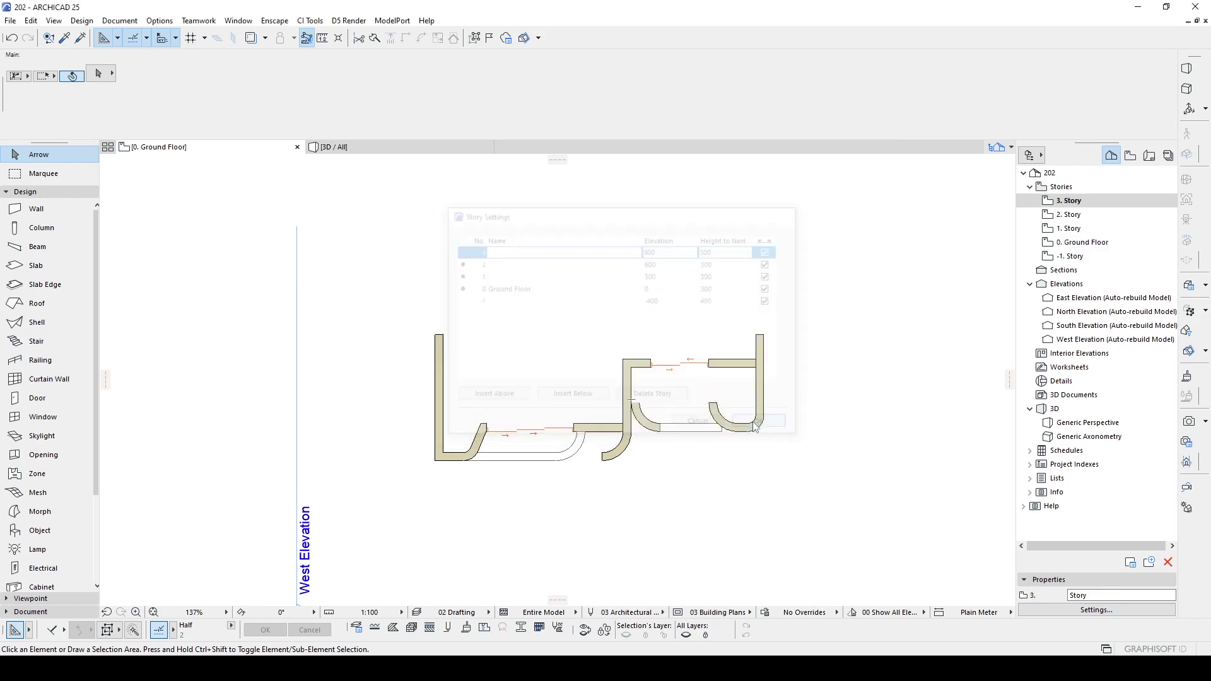
# - Open the ground floor plan and set the Slab tool's default structure to Concrete - Structural
pyautogui.doubleClick(1100, 244)
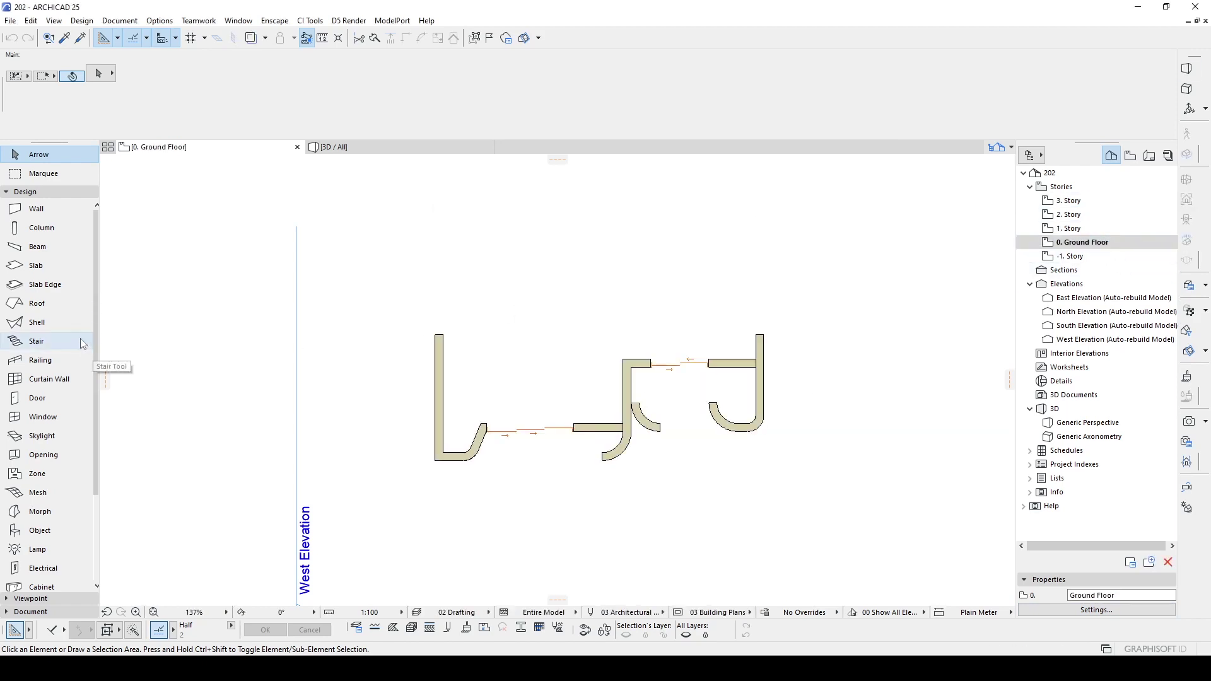
pyautogui.click(36, 265)
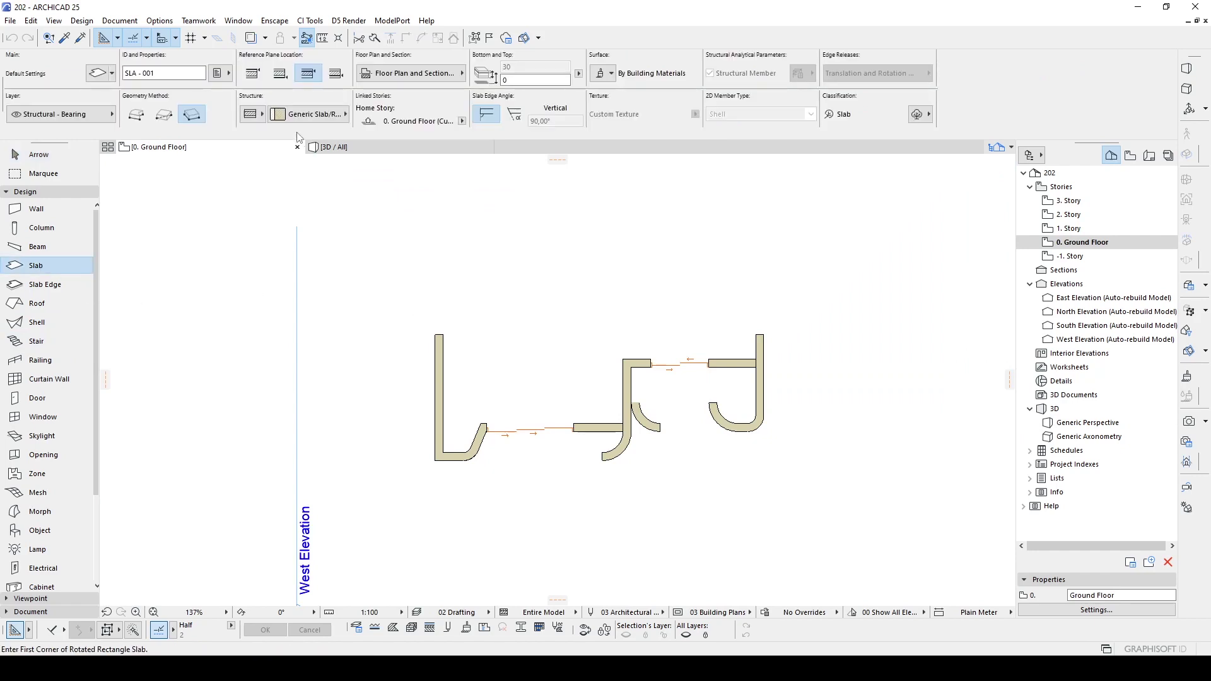
pyautogui.click(275, 114)
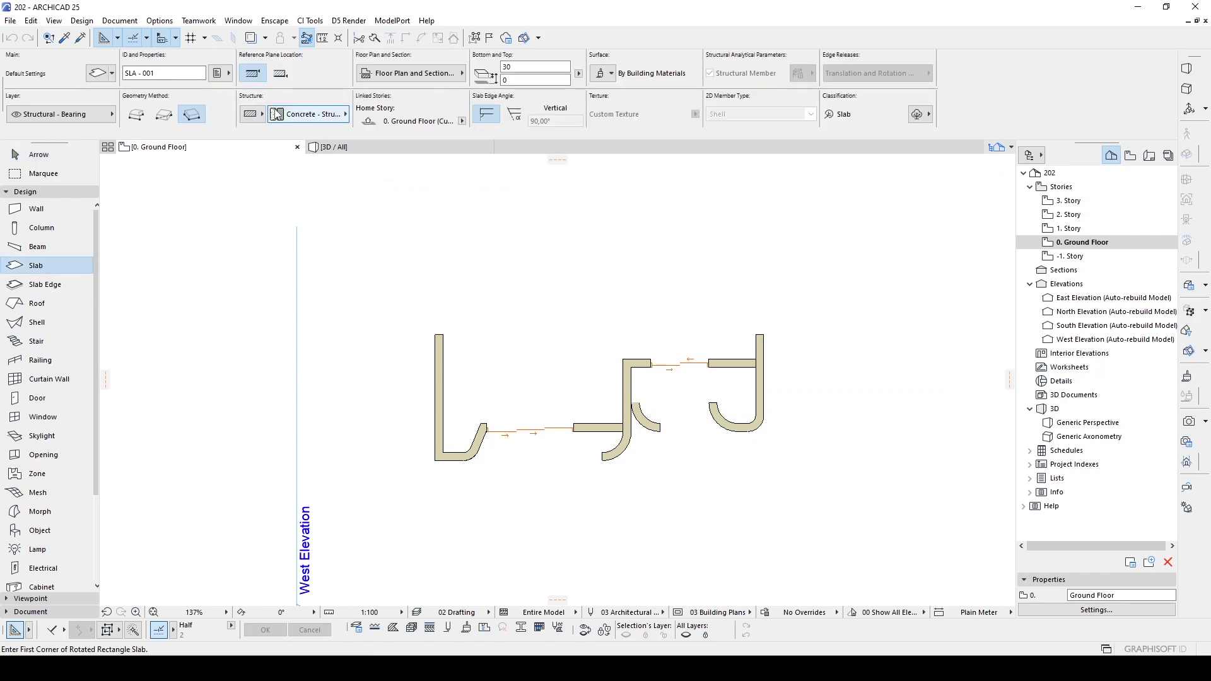
# - Draw a line joining the open rear ends of the two side walls and fill the enclosed interior with a slab
pyautogui.moveTo(526, 391); pyautogui.dragTo(491, 413, button='middle')
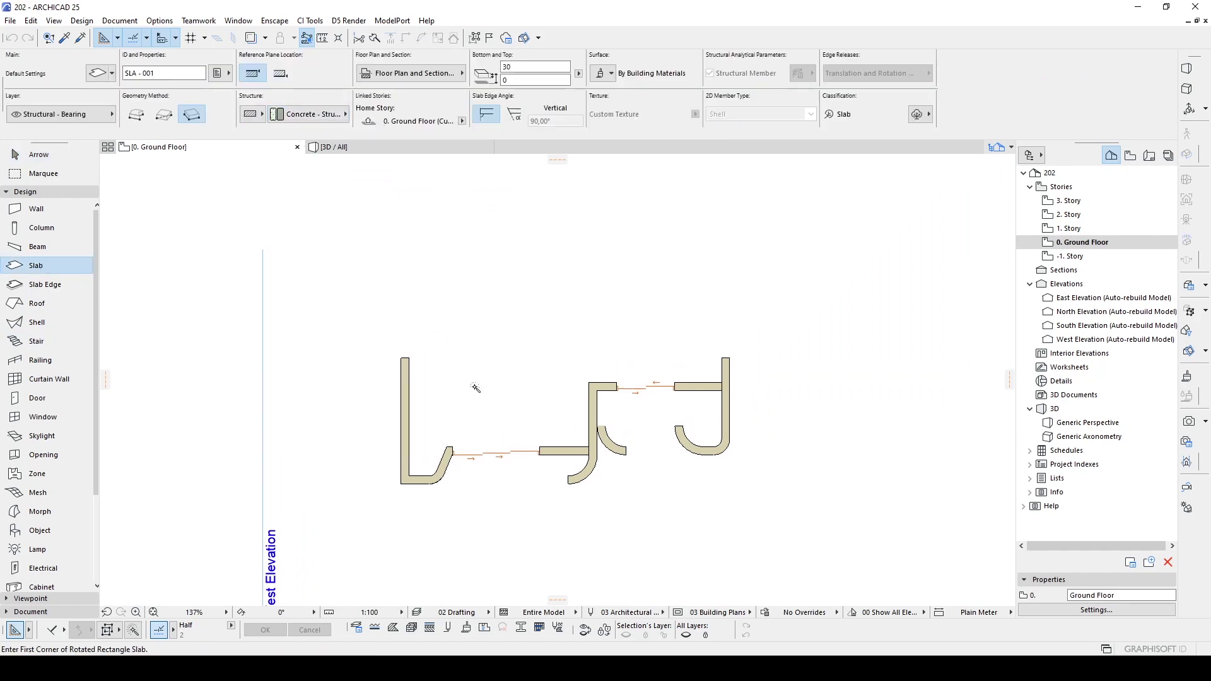
pyautogui.press('Escape')
pyautogui.press('l')
pyautogui.click(408, 358)
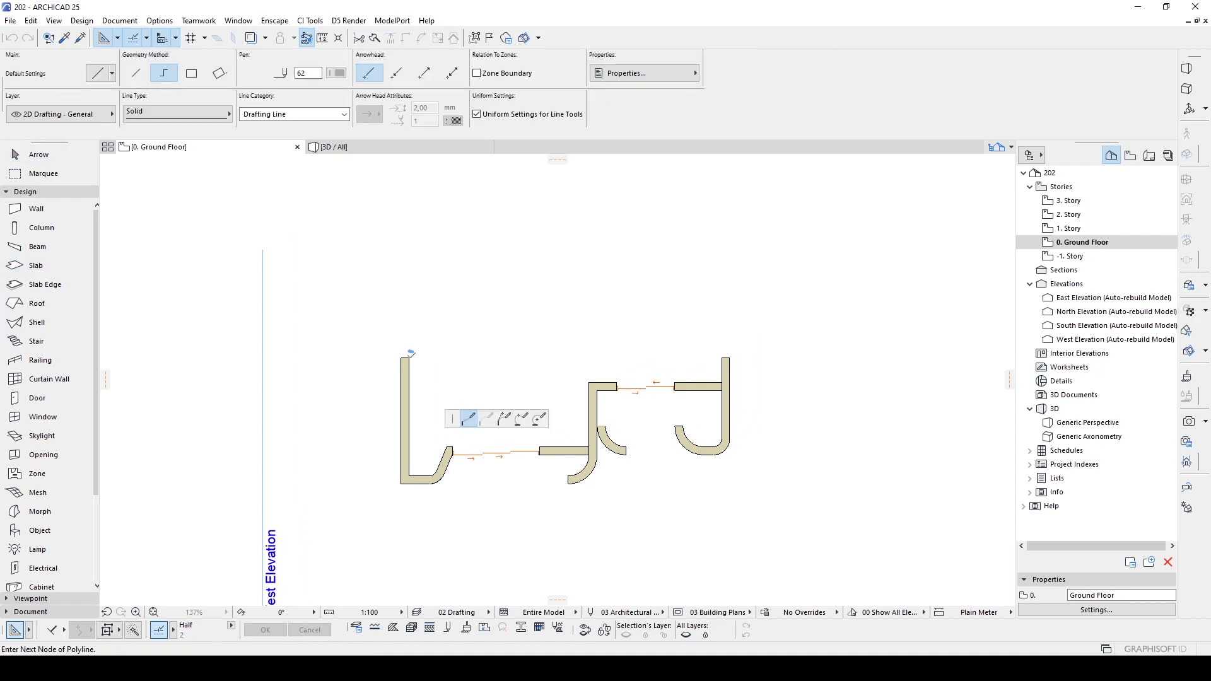
pyautogui.doubleClick(723, 358)
pyautogui.press('Escape')
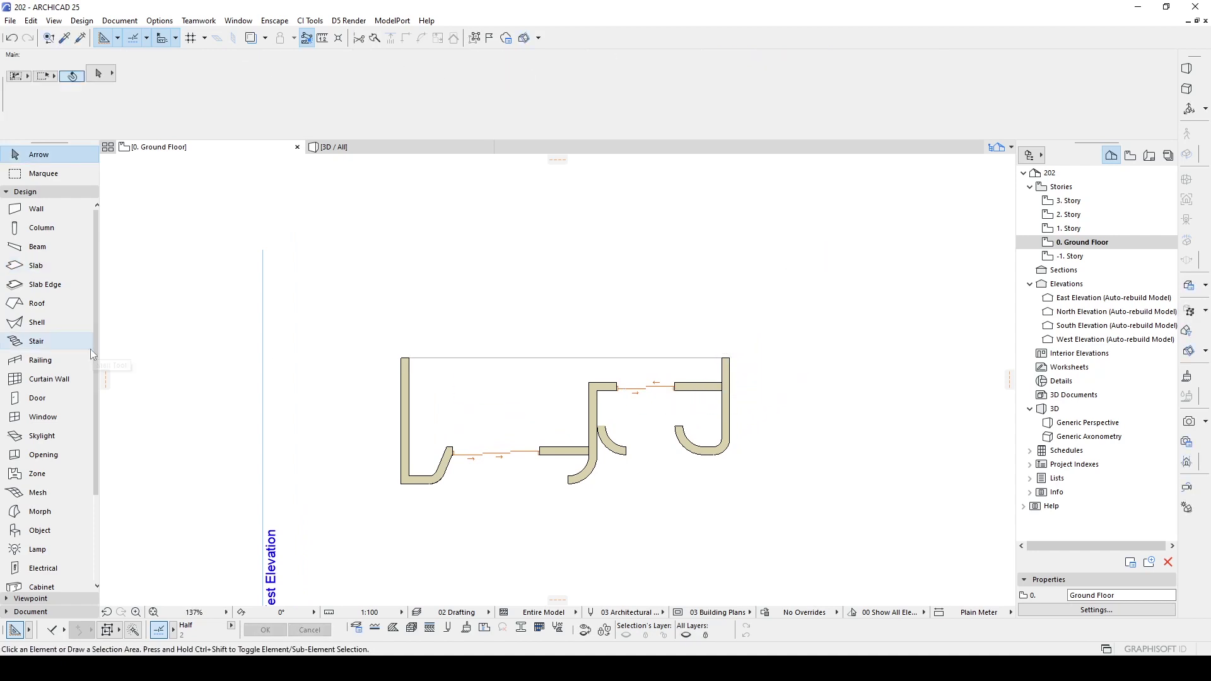
pyautogui.click(36, 265)
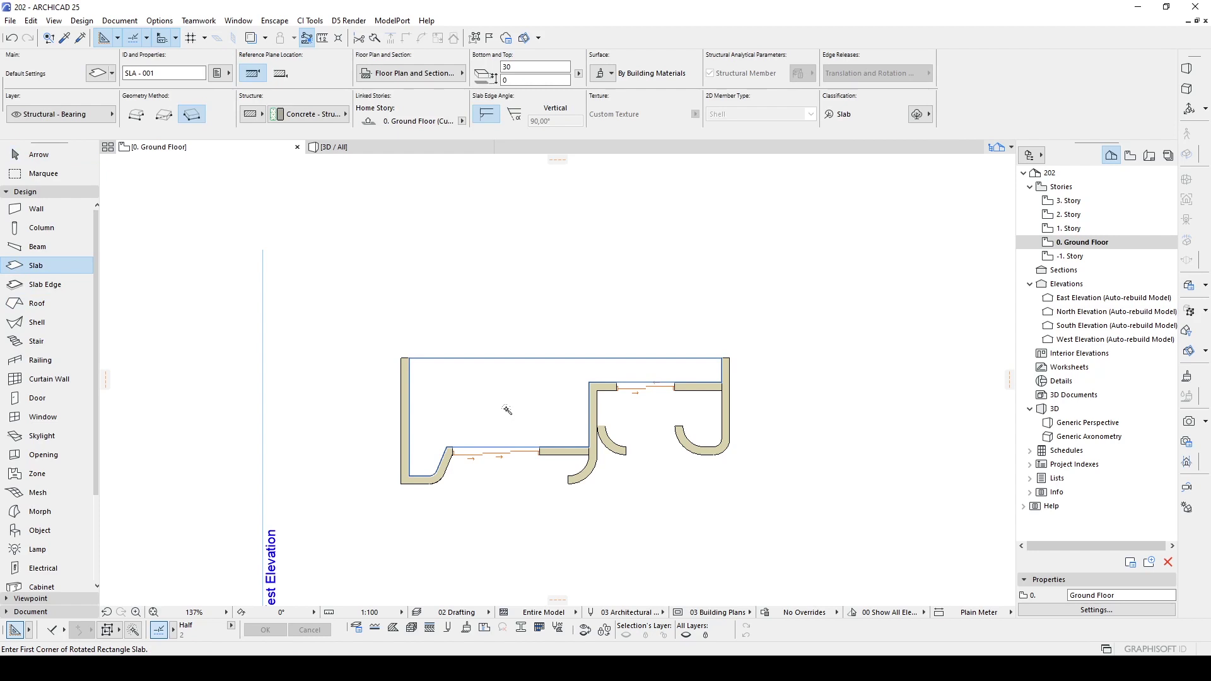
pyautogui.press('Escape')
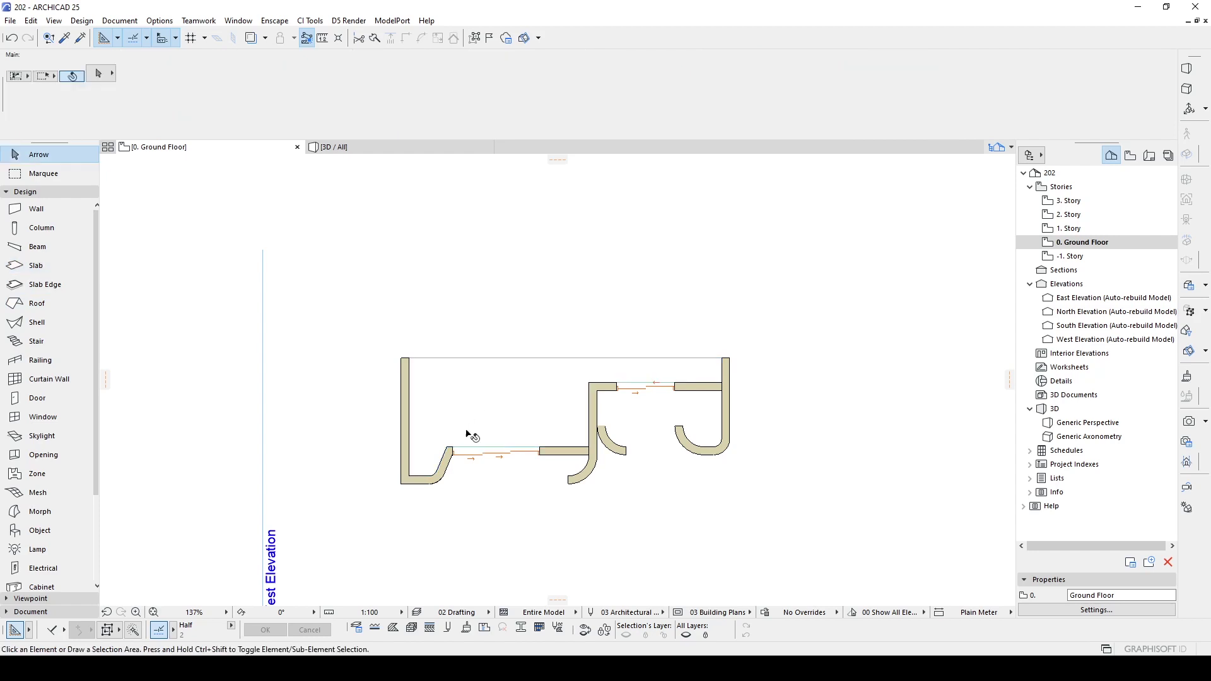
# - Show story -1 as the trace reference beneath the ground floor plan
pyautogui.doubleClick(1079, 258)
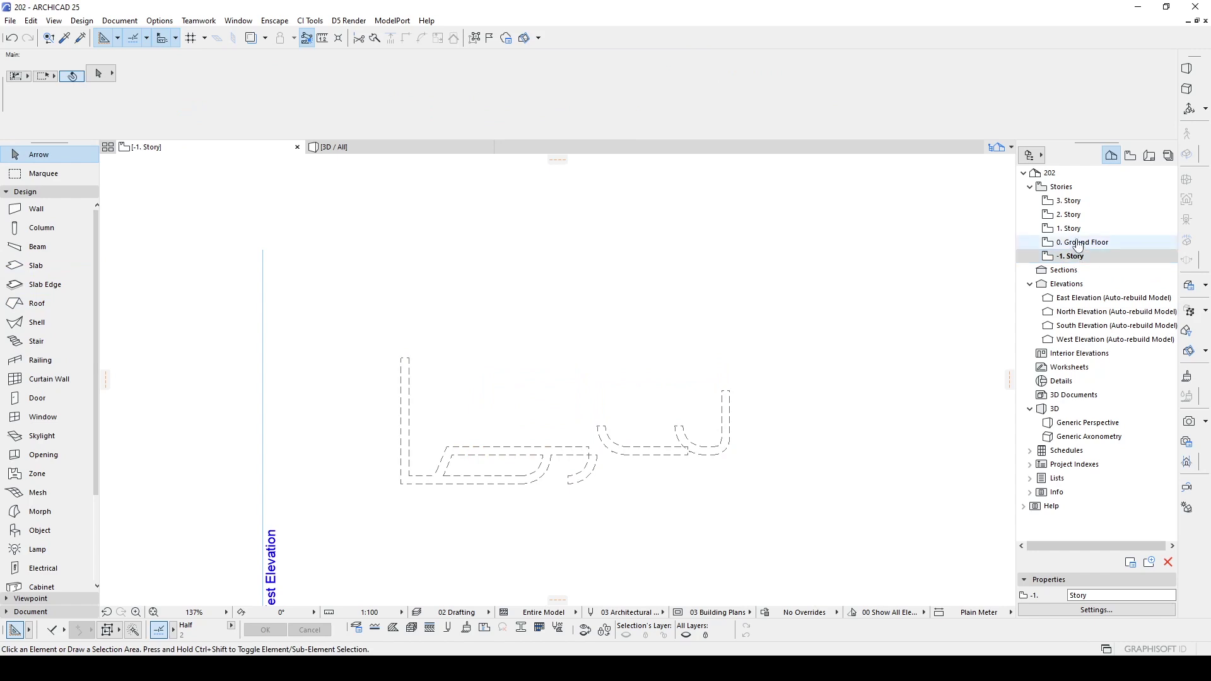
pyautogui.doubleClick(1079, 243)
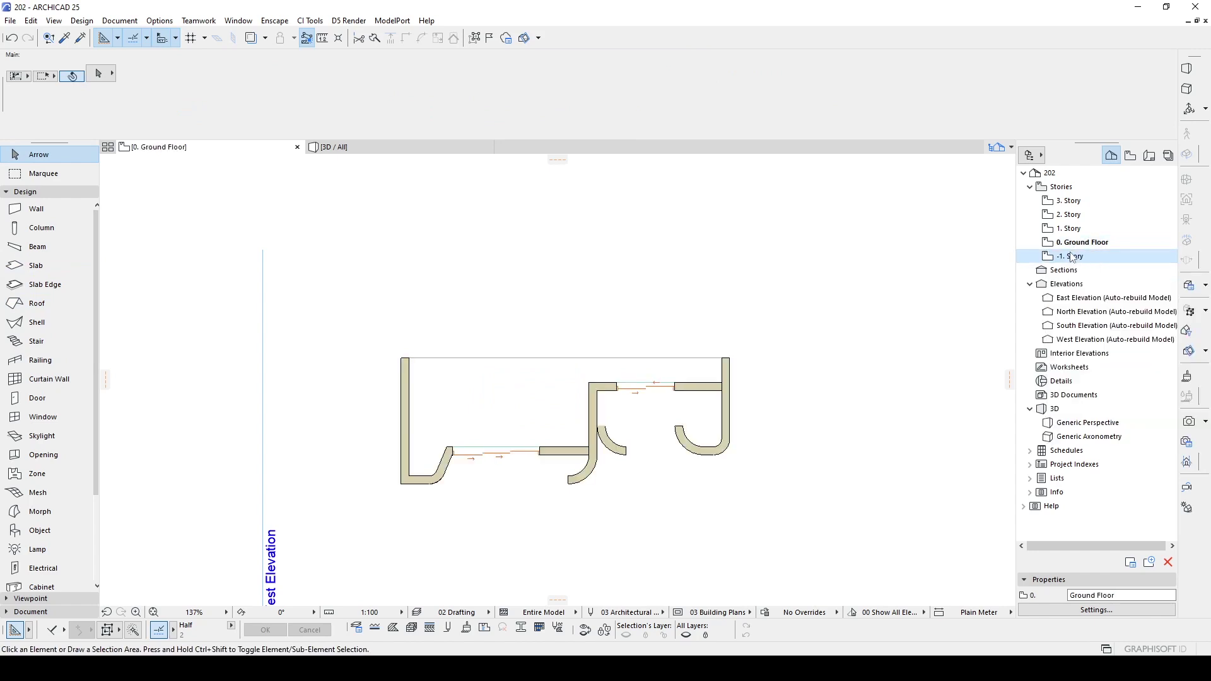
pyautogui.rightClick(1072, 257)
pyautogui.click(1106, 333)
# - Select the interior slab and pick up its settings for drawing new slabs
pyautogui.click(511, 419)
pyautogui.scroll(3, 493, 434)
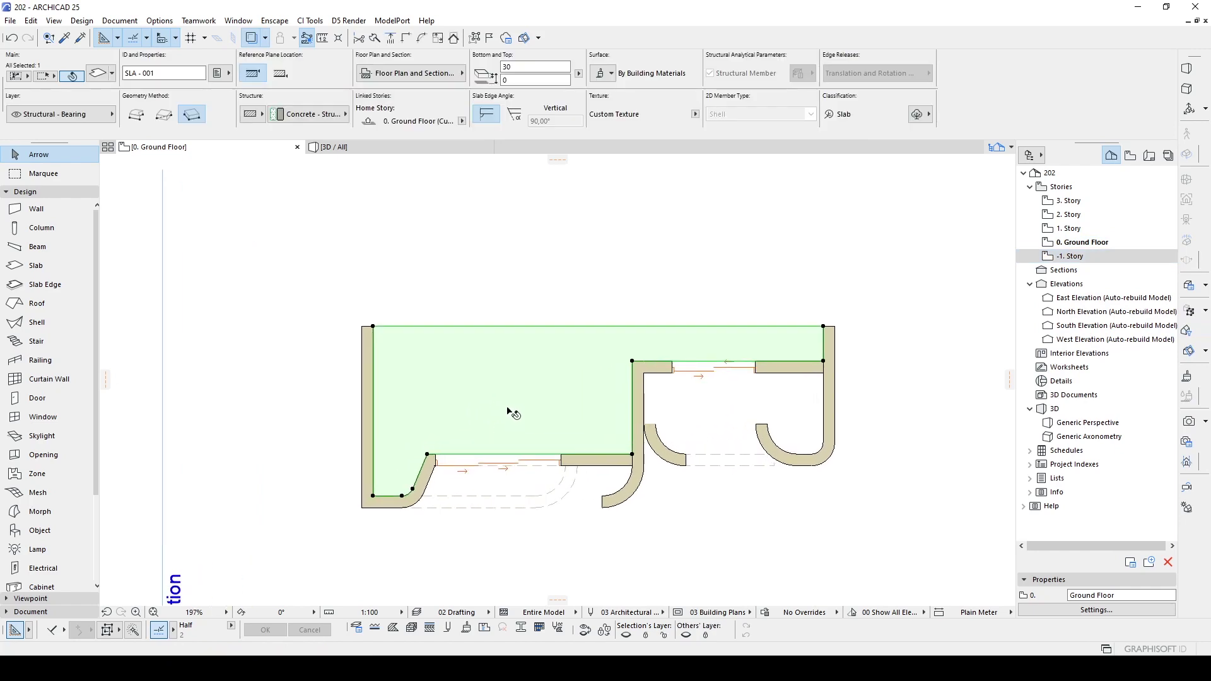
pyautogui.press('Escape')
pyautogui.keyDown('alt'); pyautogui.click(511, 410); pyautogui.keyUp('alt')
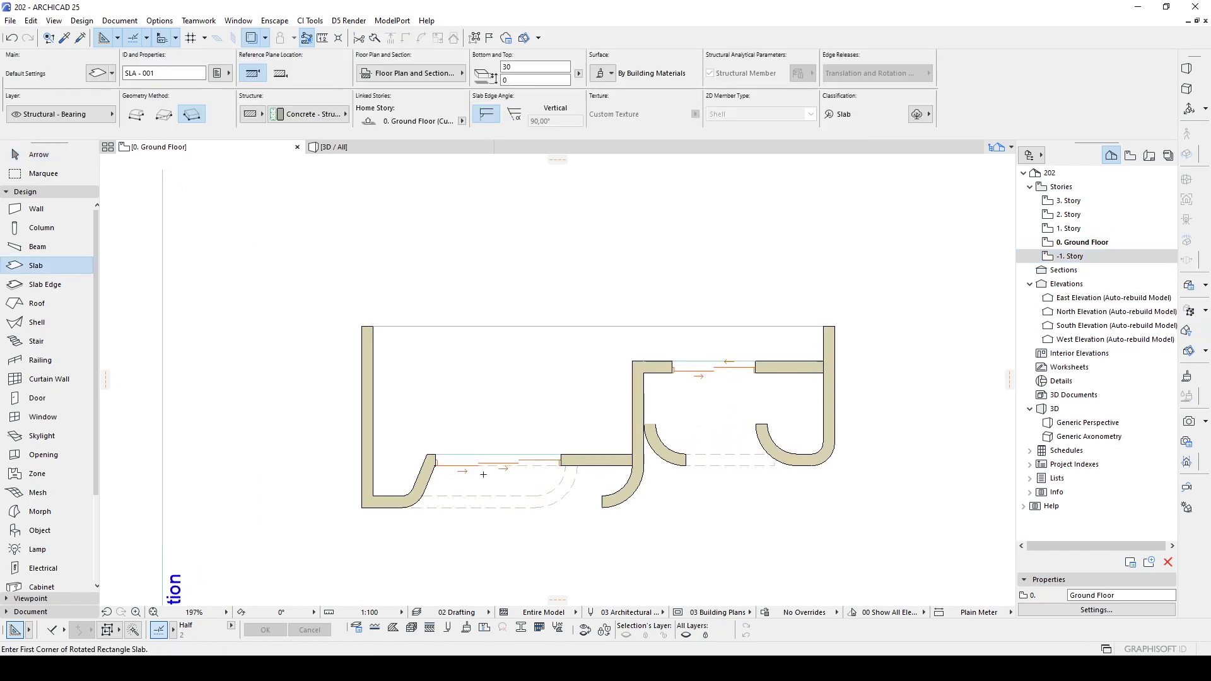
# - Try to fill the two balcony areas with slabs generated automatically from their surrounding outlines
pyautogui.click(447, 493)
pyautogui.click(542, 370)
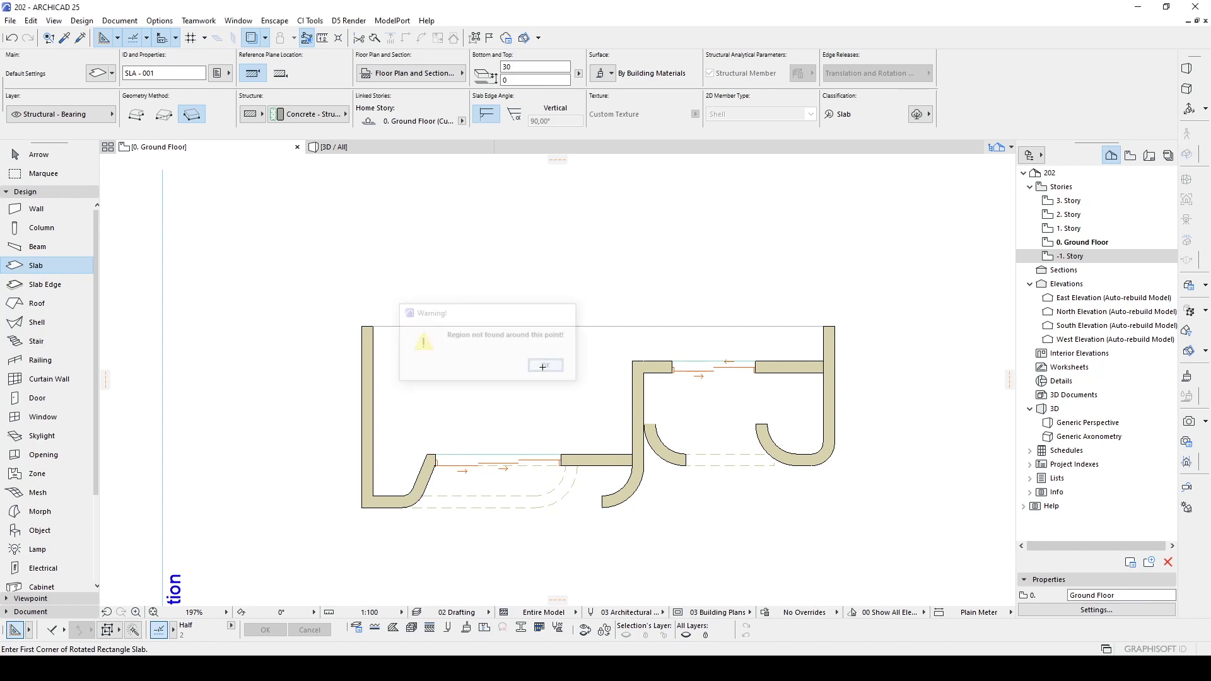
pyautogui.press('Escape')
pyautogui.press('s')
pyautogui.doubleClick(689, 402)
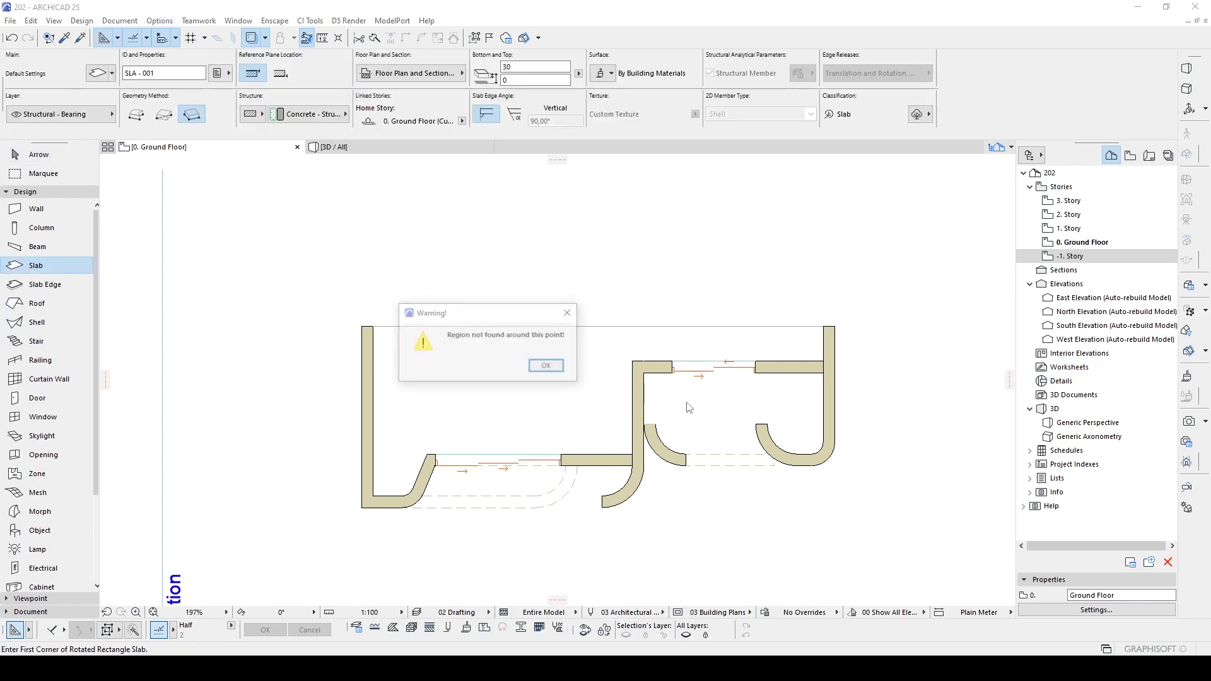
pyautogui.click(547, 367)
# - Draw a slab over the left balcony along the inner edge of its curved parapet
pyautogui.scroll(5, 536, 363)
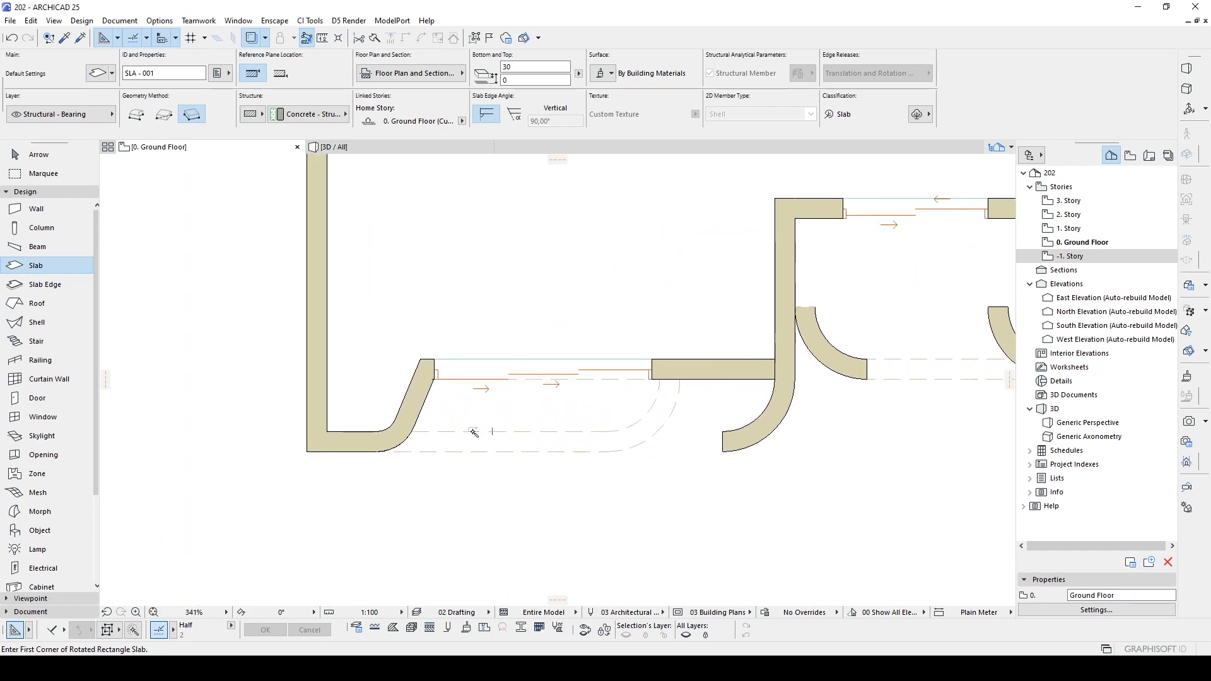
pyautogui.click(413, 431)
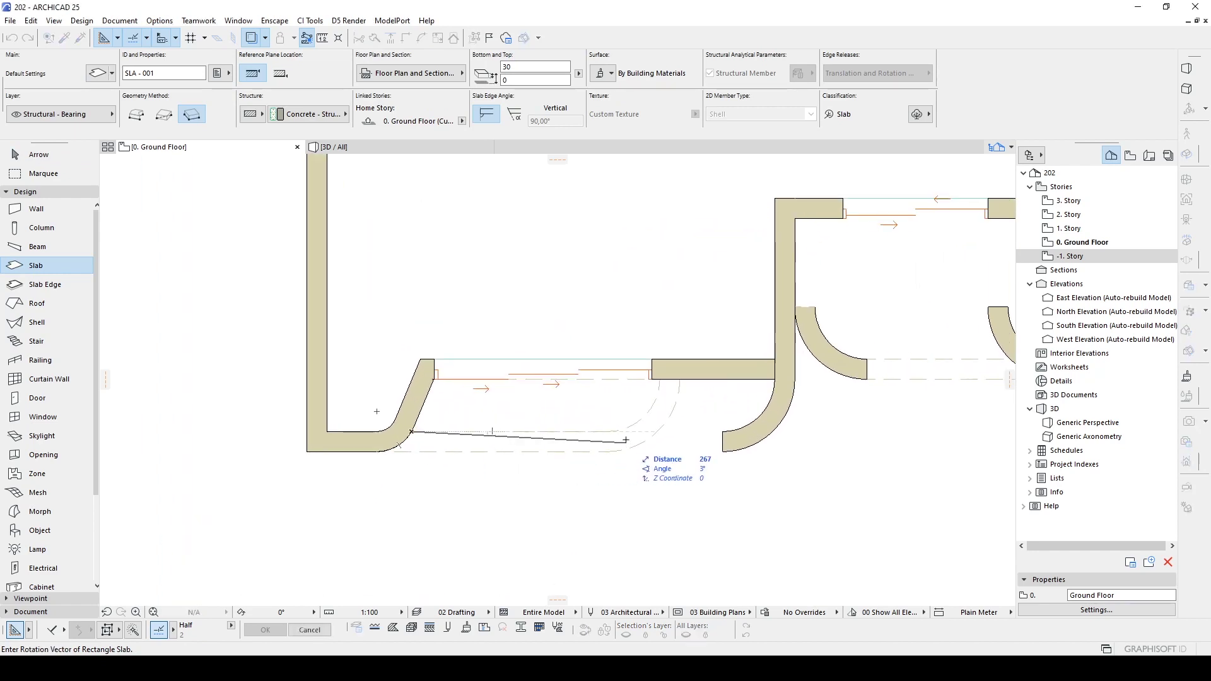
pyautogui.click(608, 432)
pyautogui.doubleClick(661, 380)
pyautogui.scroll(-1, 836, 362)
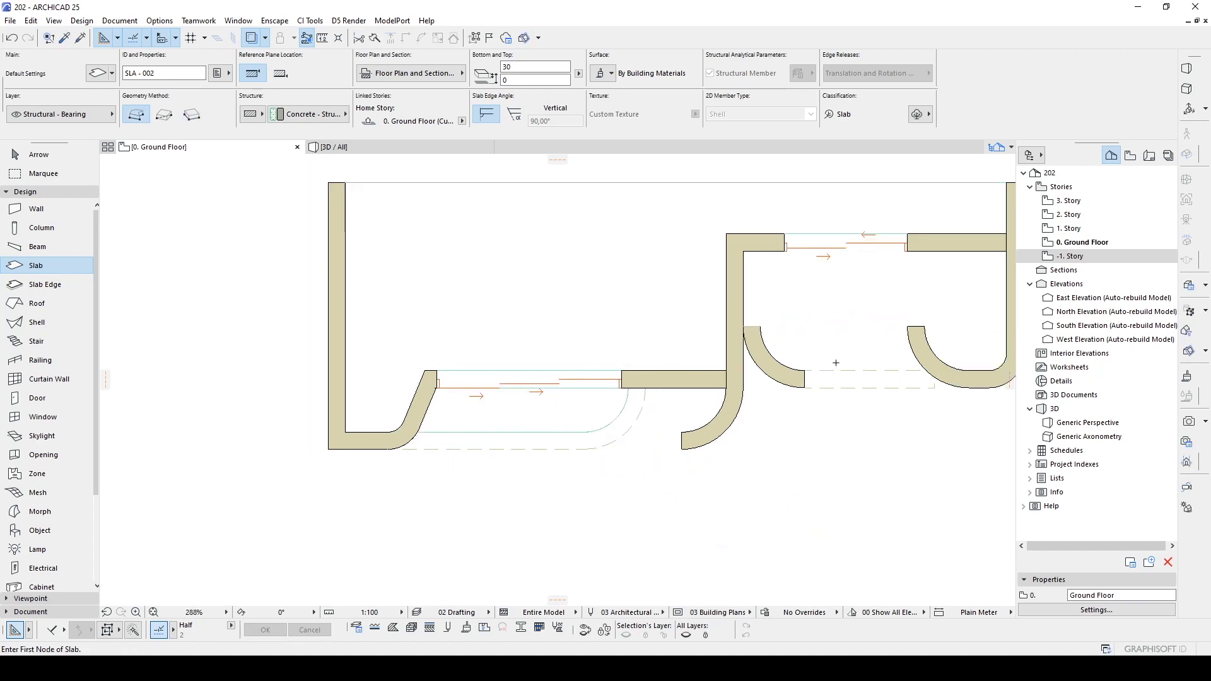
pyautogui.click(559, 361)
pyautogui.click(817, 361)
pyautogui.moveTo(836, 362)
pyautogui.mouseDown(button='middle')
pyautogui.moveTo(649, 472)
pyautogui.moveTo(729, 417)
pyautogui.mouseUp(button='middle')
pyautogui.click(817, 462)
pyautogui.click(801, 478)
pyautogui.click(619, 478)
pyautogui.press('Escape')
# - Draw a polygonal slab over the left balcony, following the parapet's outer edge, the window wall and the slanted side wall
pyautogui.scroll(-1, 649, 472)
pyautogui.click(389, 481)
pyautogui.click(550, 482)
pyautogui.click(831, 259)
pyautogui.click(599, 432)
pyautogui.click(429, 431)
pyautogui.scroll(2, 418, 477)
pyautogui.click(410, 460)
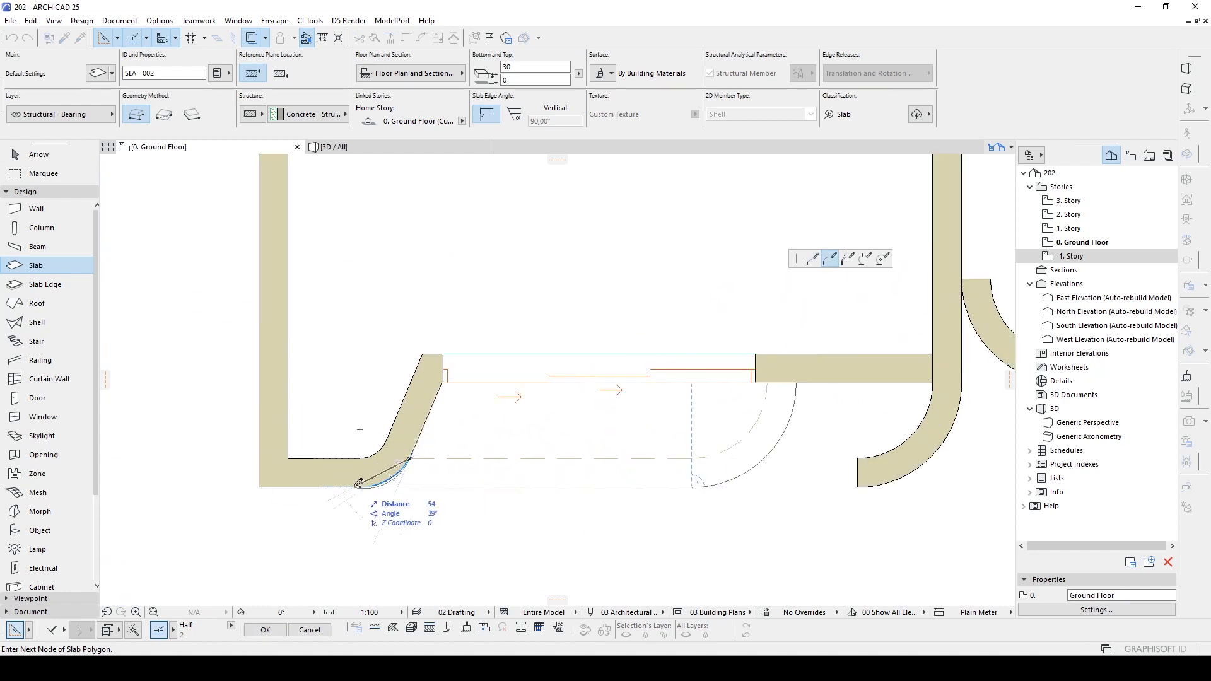
pyautogui.click(358, 486)
# - Draw a polygonal slab over the right balcony, following the outer edges of its front and curved walls up to the window wall
pyautogui.click(538, 392)
pyautogui.click(538, 330)
pyautogui.click(767, 330)
pyautogui.click(767, 415)
pyautogui.click(740, 443)
pyautogui.click(588, 442)
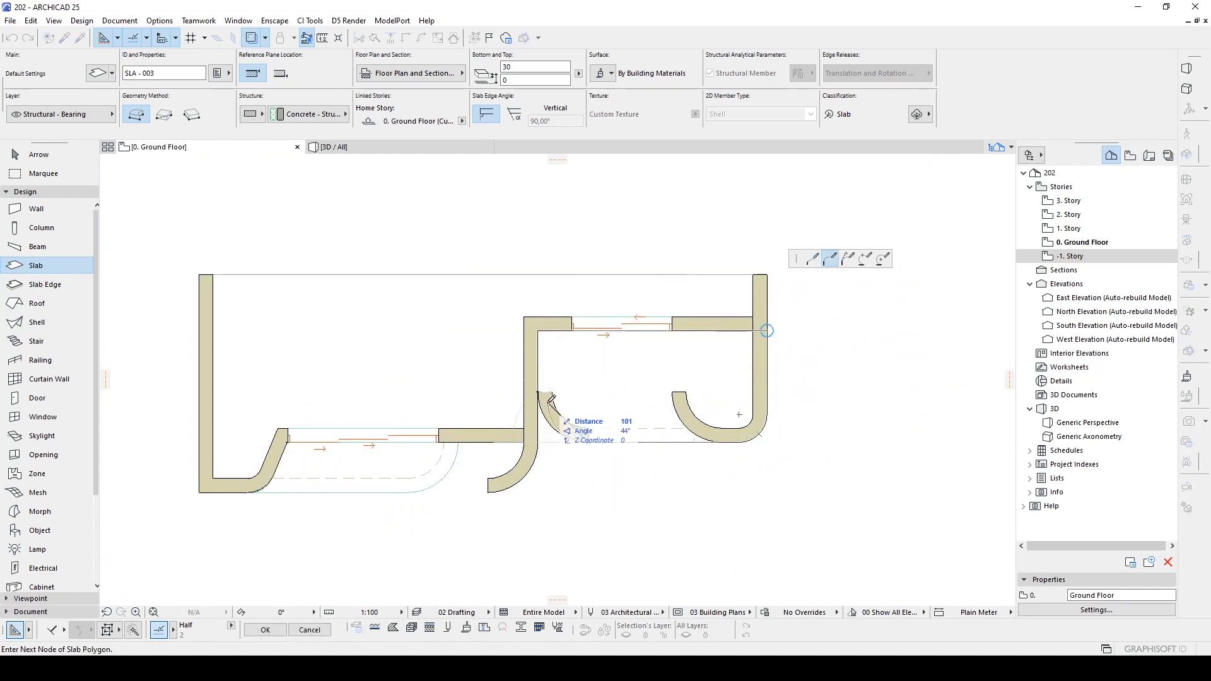
pyautogui.click(538, 391)
pyautogui.press('Escape')
# - Switch to the 3D perspective and examine the balcony slabs from the front
pyautogui.click(616, 371)
pyautogui.click(458, 362)
pyautogui.click(571, 523)
pyautogui.press('F3')
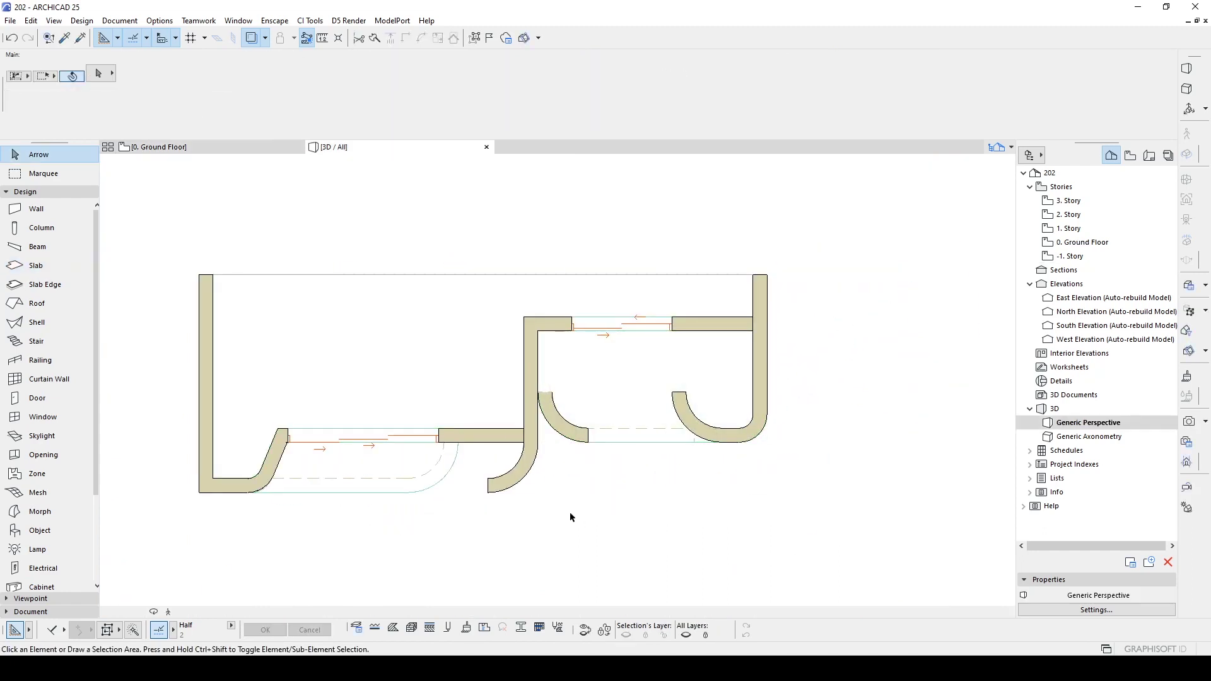
pyautogui.keyDown('shift'); pyautogui.moveTo(570, 512); pyautogui.dragTo(523, 446, button='middle'); pyautogui.keyUp('shift')
pyautogui.scroll(6, 527, 486)
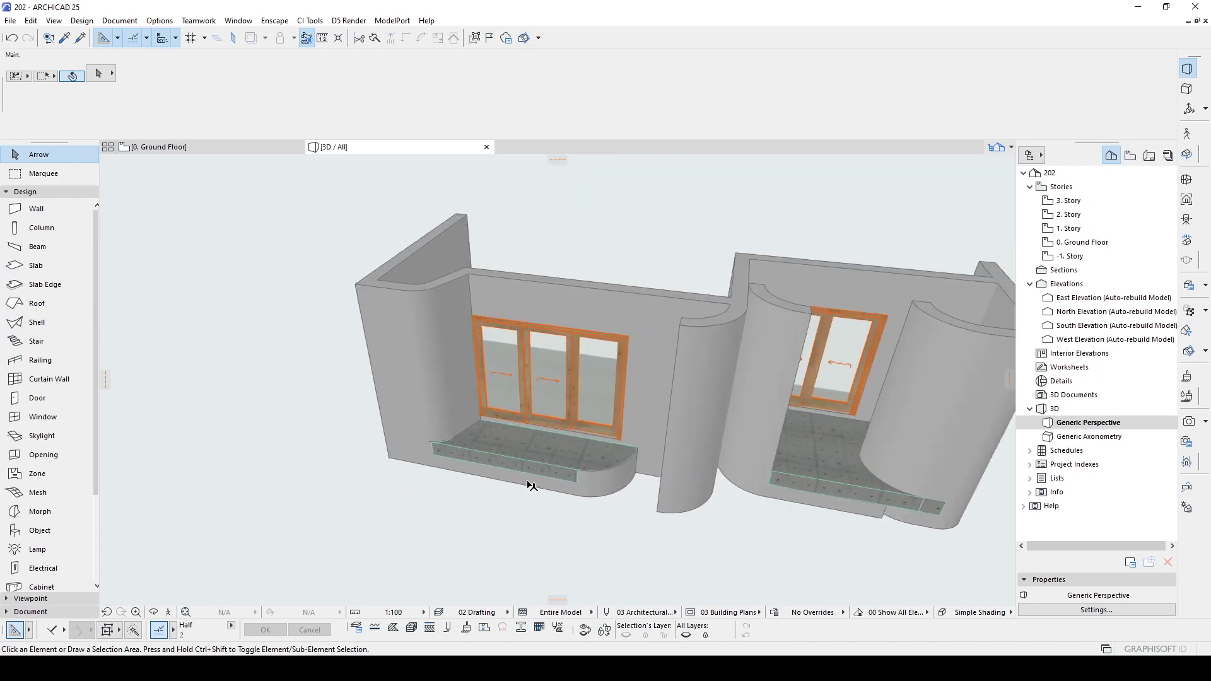
pyautogui.scroll(-5, 576, 486)
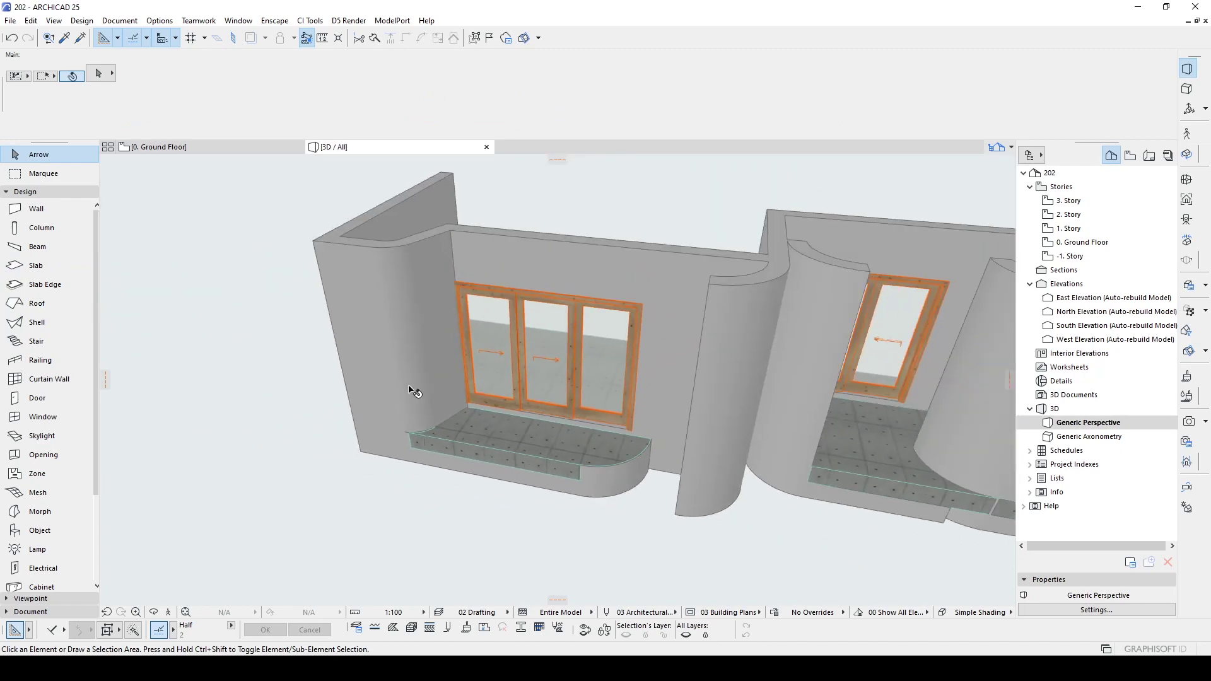
# - Select all walls and override all their surfaces with Stucco - White Rough
pyautogui.press('w')
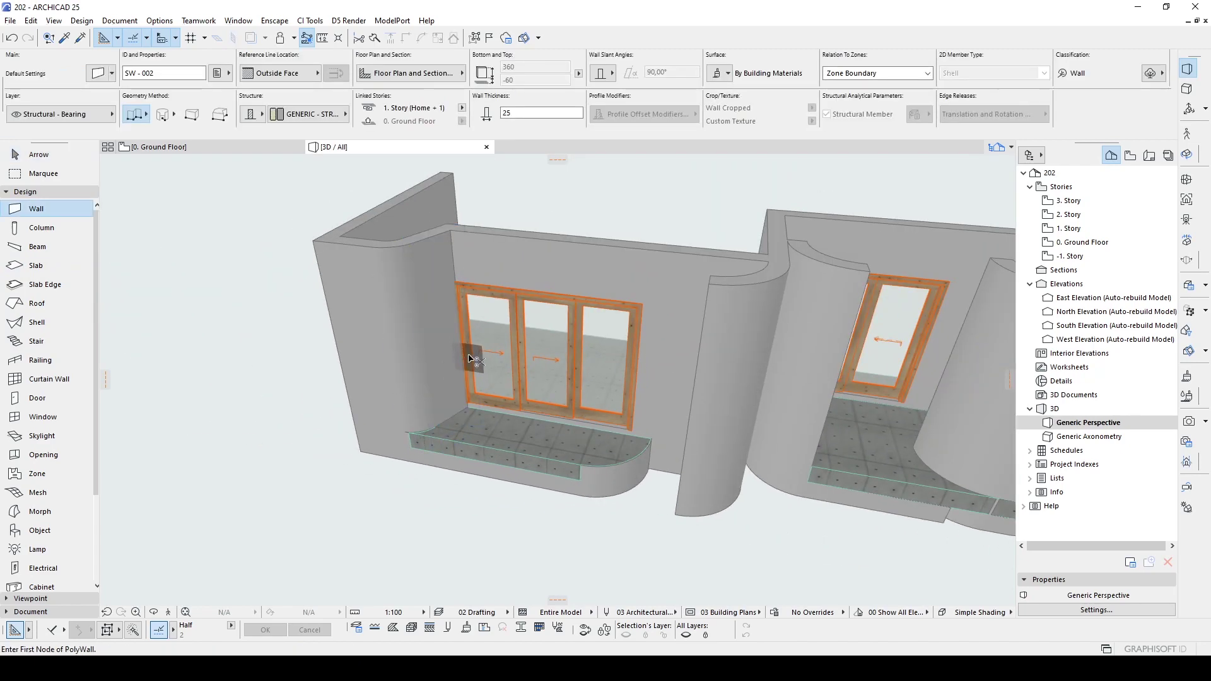
pyautogui.hotkey('ctrl', 't')
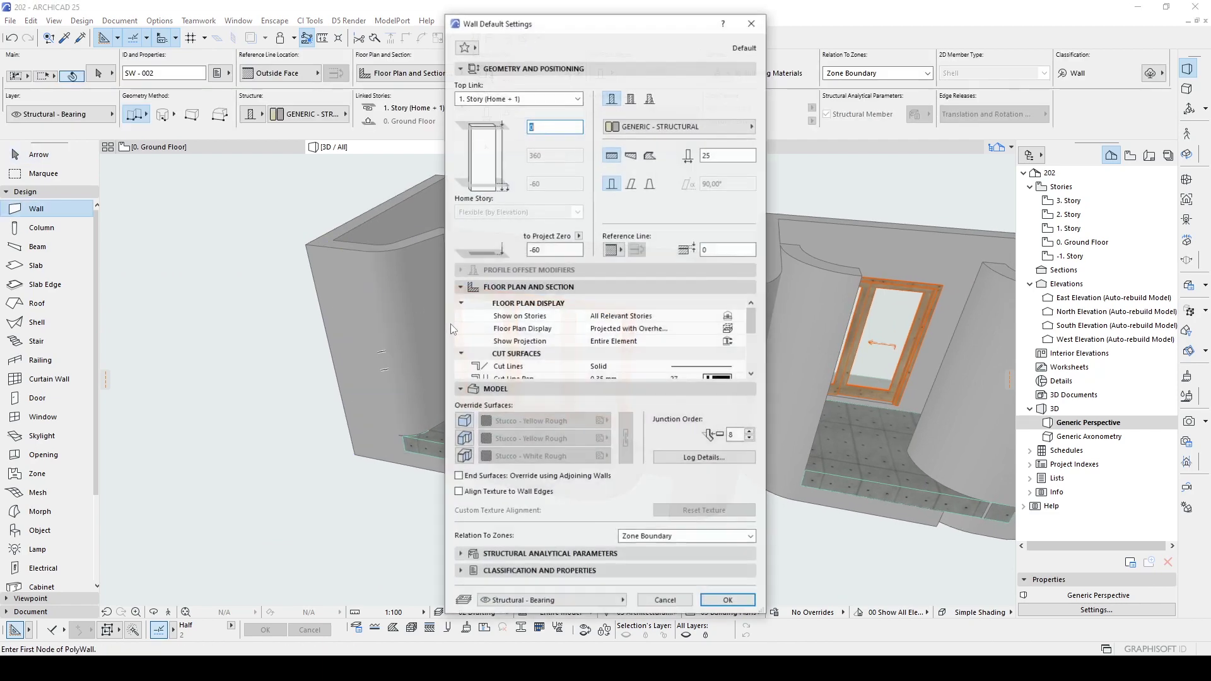
pyautogui.press('Escape')
pyautogui.hotkey('ctrl', 'a')
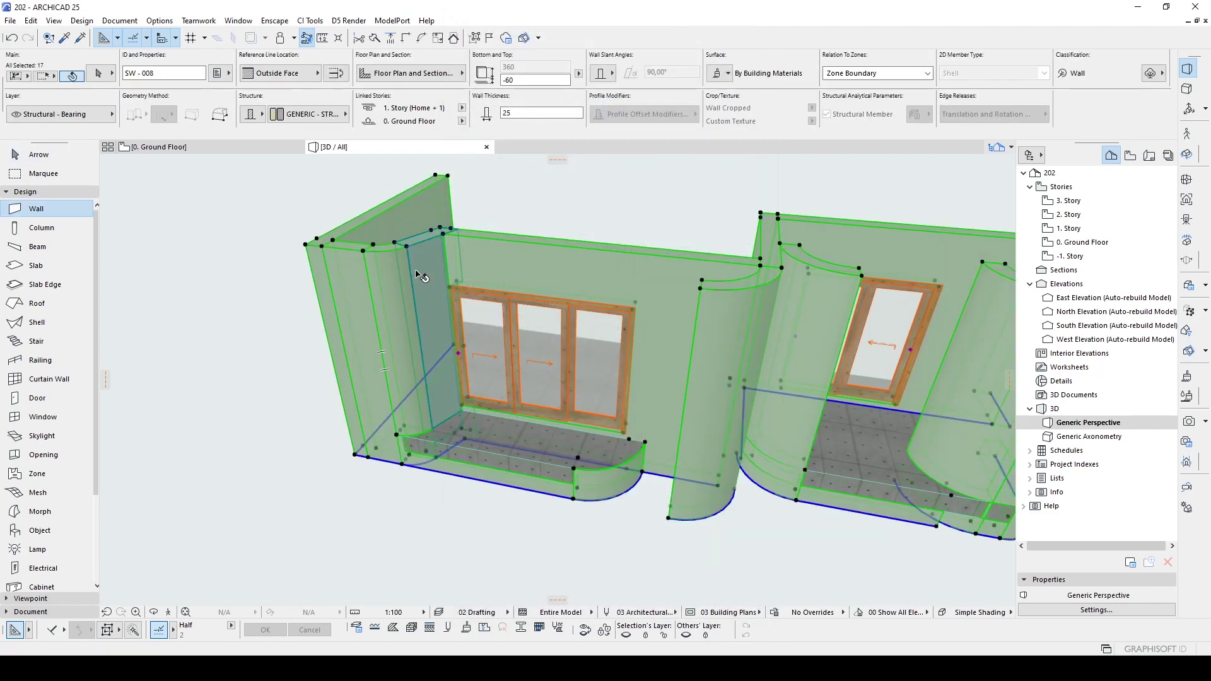
pyautogui.hotkey('ctrl', 't')
pyautogui.click(465, 421)
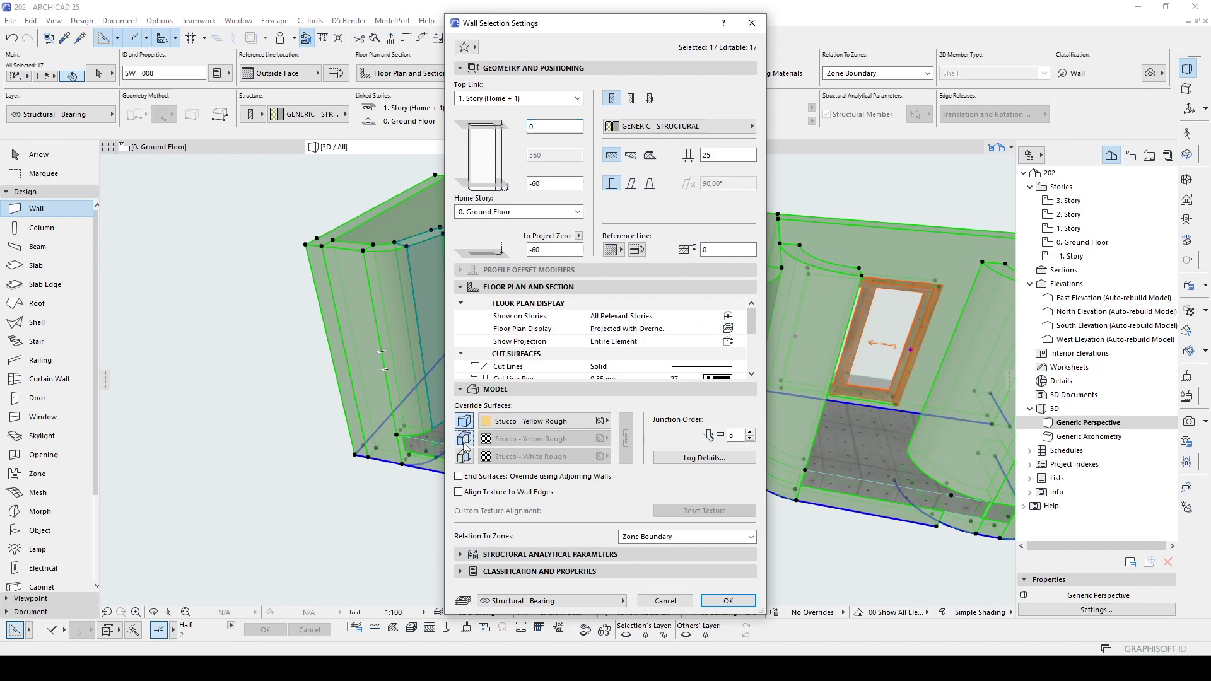
pyautogui.click(464, 438)
pyautogui.click(464, 456)
pyautogui.click(590, 440)
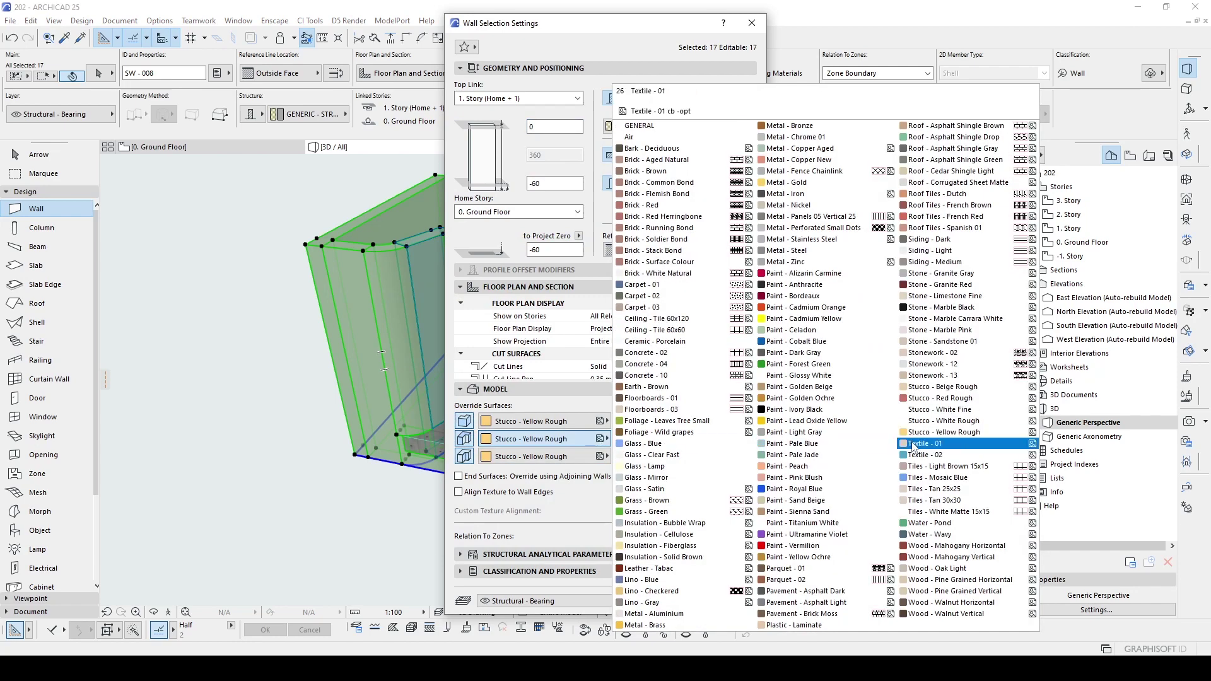
pyautogui.click(945, 421)
pyautogui.click(741, 606)
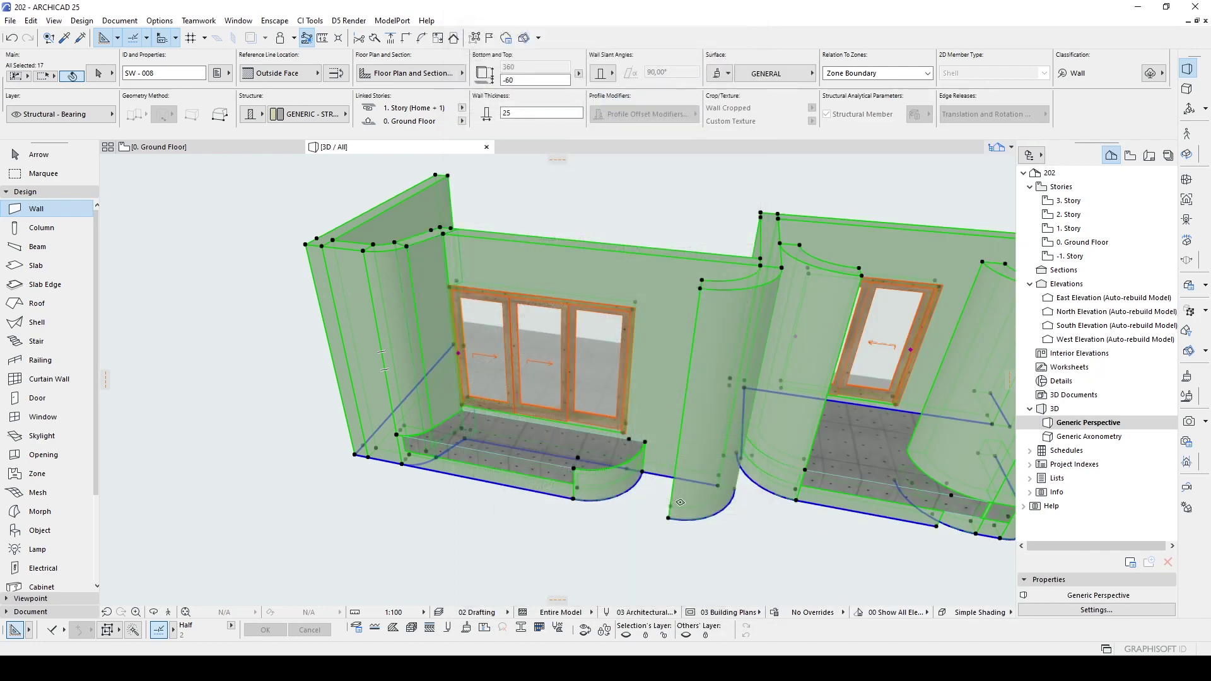
pyautogui.press('Escape')
# - Select both balcony slabs and override their edge surface with Stucco - White Rough
pyautogui.scroll(-1, 702, 475)
pyautogui.keyDown('shift'); pyautogui.moveTo(702, 476); pyautogui.dragTo(654, 476, button='middle'); pyautogui.keyUp('shift')
pyautogui.press('Escape')
pyautogui.keyDown('shift'); pyautogui.moveTo(514, 518); pyautogui.dragTo(516, 473, button='middle'); pyautogui.keyUp('shift')
pyautogui.click(538, 444)
pyautogui.keyDown('shift'); pyautogui.click(754, 407); pyautogui.keyUp('shift')
pyautogui.hotkey('ctrl', 't')
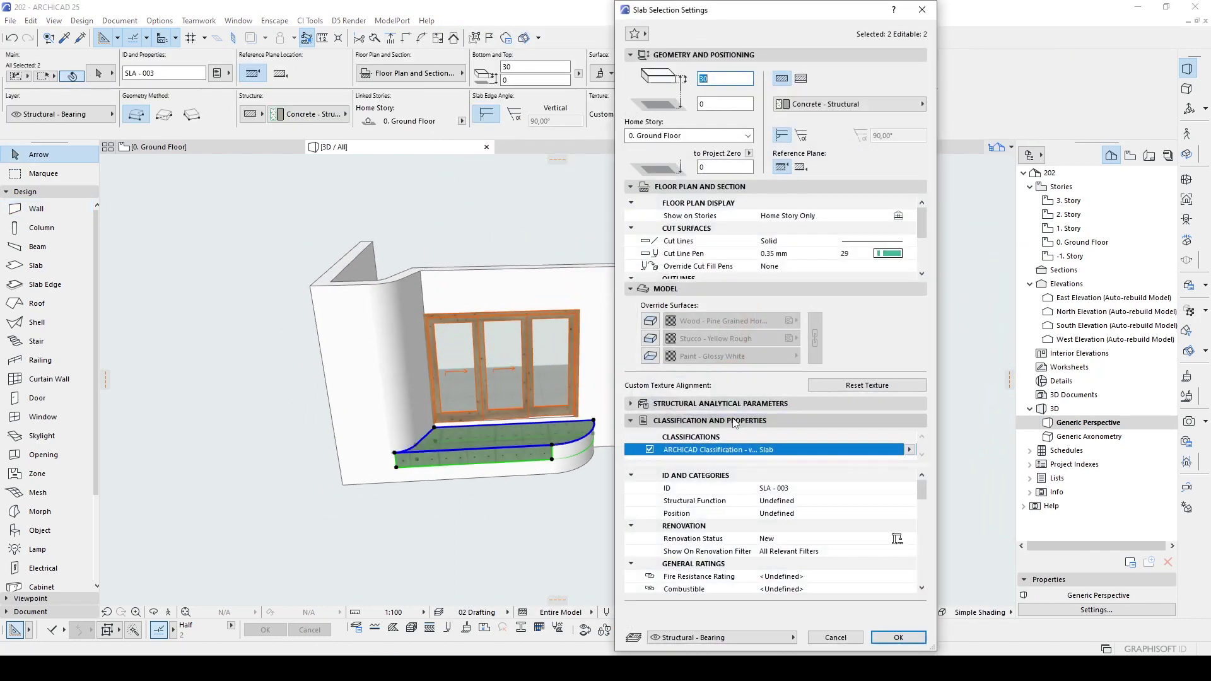
pyautogui.click(685, 341)
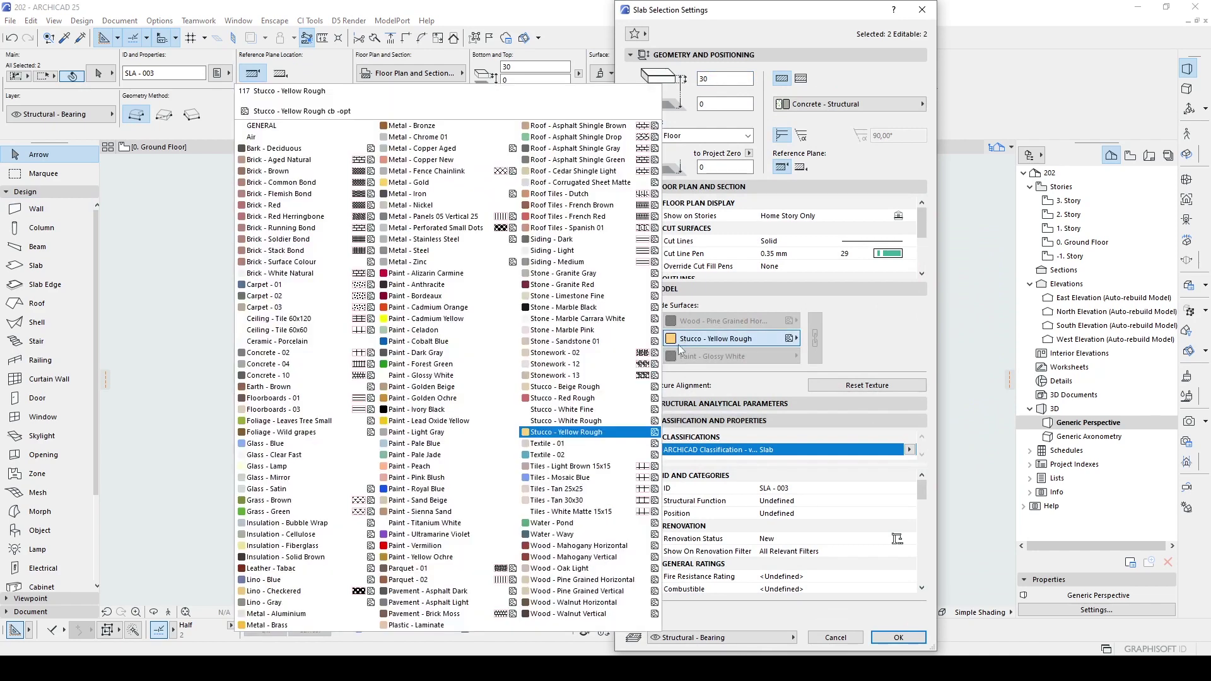
pyautogui.click(598, 421)
pyautogui.click(903, 643)
pyautogui.press('Escape')
pyautogui.keyDown('shift'); pyautogui.moveTo(747, 530); pyautogui.dragTo(640, 472, button='middle'); pyautogui.keyUp('shift')
pyautogui.click(794, 469)
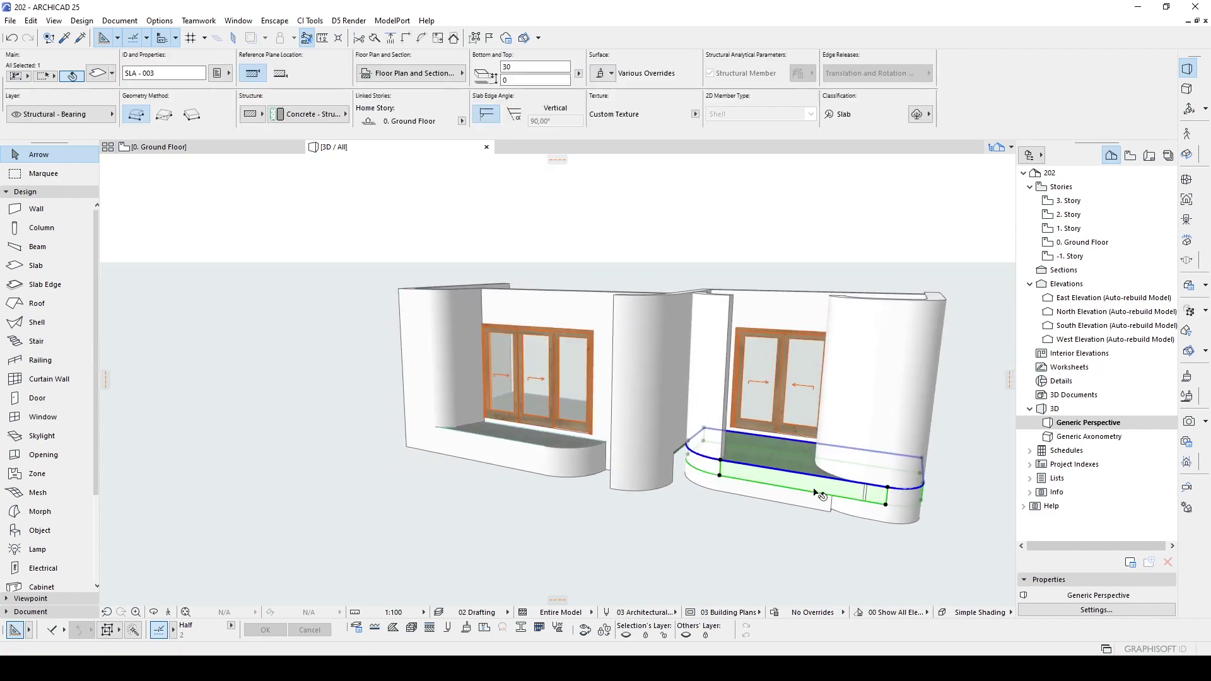
pyautogui.click(824, 509)
pyautogui.keyDown('shift'); pyautogui.moveTo(831, 516); pyautogui.dragTo(781, 519, button='middle'); pyautogui.keyUp('shift')
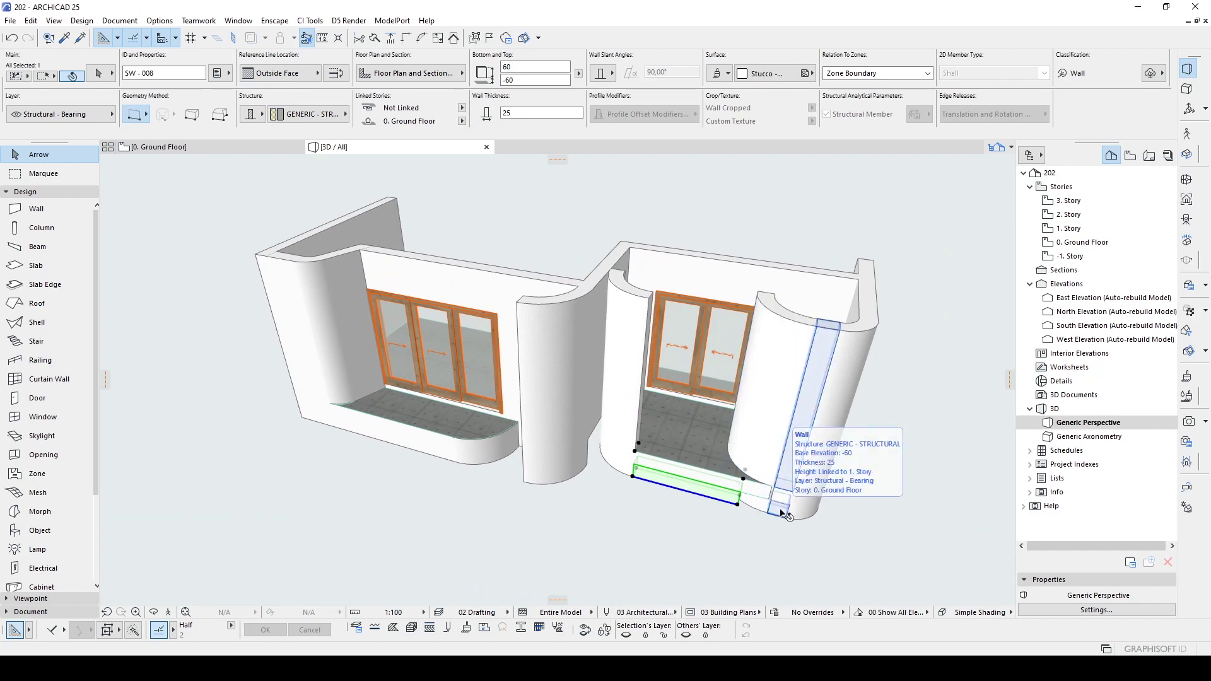
pyautogui.keyDown('shift'); pyautogui.click(782, 514); pyautogui.keyUp('shift')
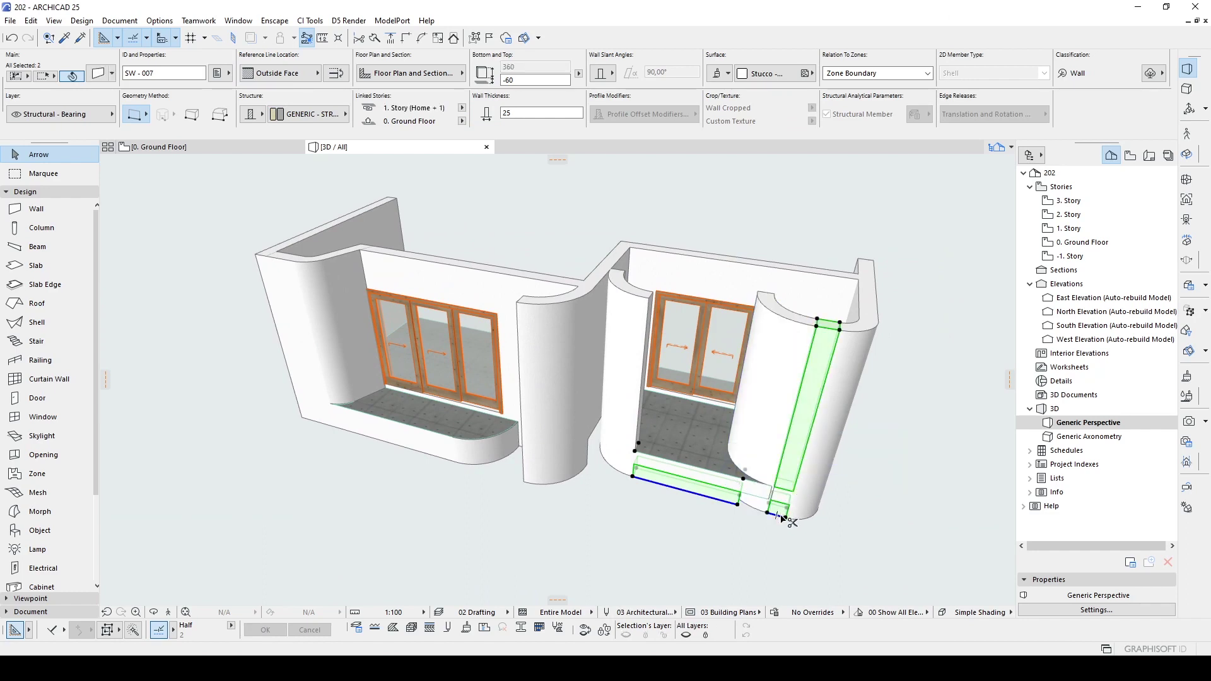
pyautogui.moveTo(781, 516); pyautogui.dragTo(763, 521, button='middle')
pyautogui.hotkey('ctrl', 't')
pyautogui.press('Escape')
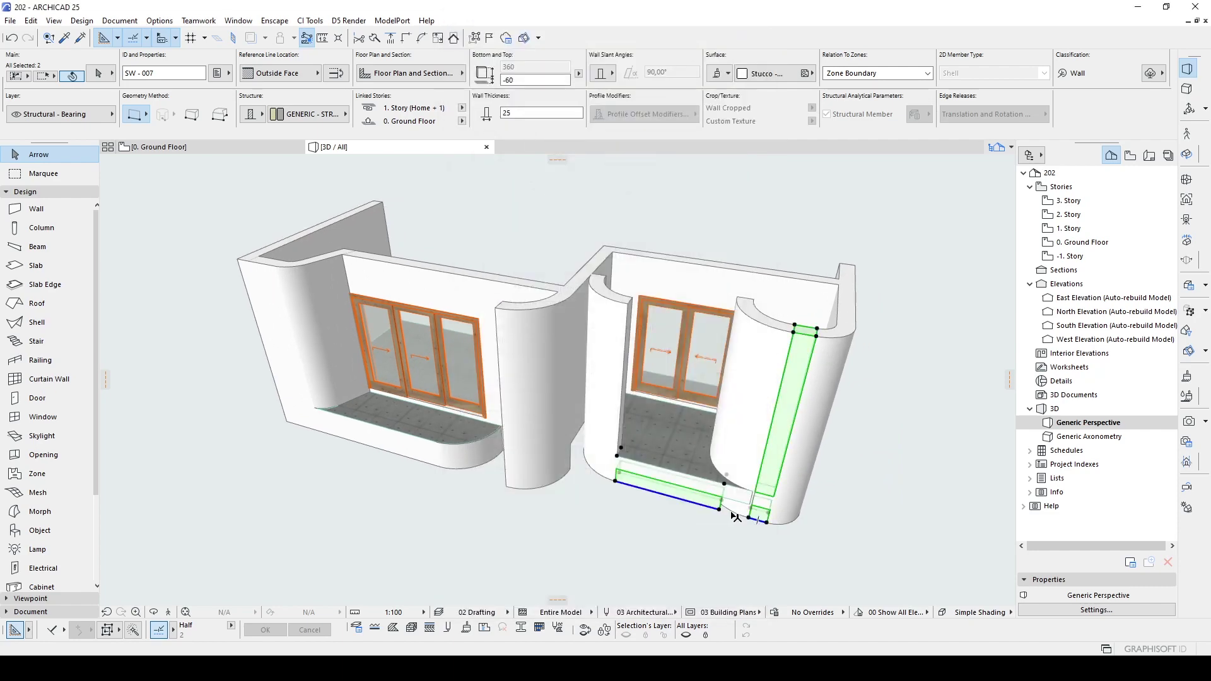
pyautogui.press('Escape')
# - Stretch the end of the right balcony's low front wall by 50 to meet the adjoining wall
pyautogui.click(709, 508)
pyautogui.click(720, 509)
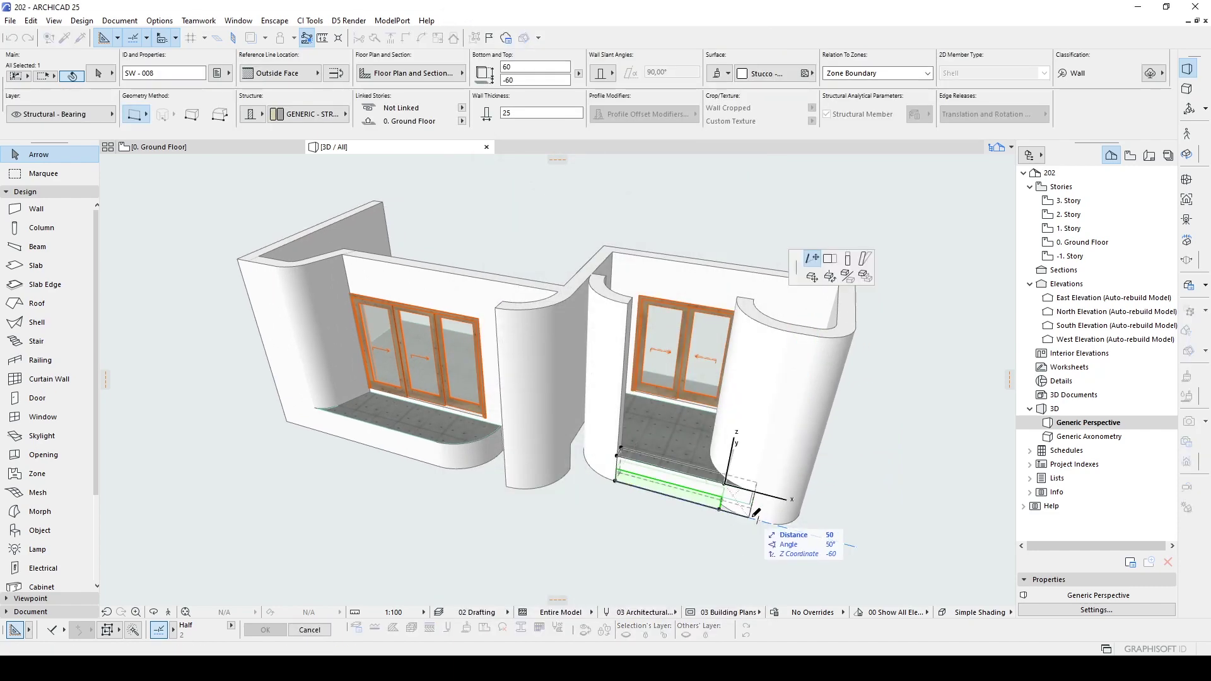
pyautogui.click(751, 519)
pyautogui.click(743, 536)
pyautogui.scroll(2, 766, 517)
pyautogui.keyDown('shift'); pyautogui.moveTo(766, 518); pyautogui.dragTo(714, 530, button='middle'); pyautogui.keyUp('shift')
pyautogui.scroll(4, 736, 512)
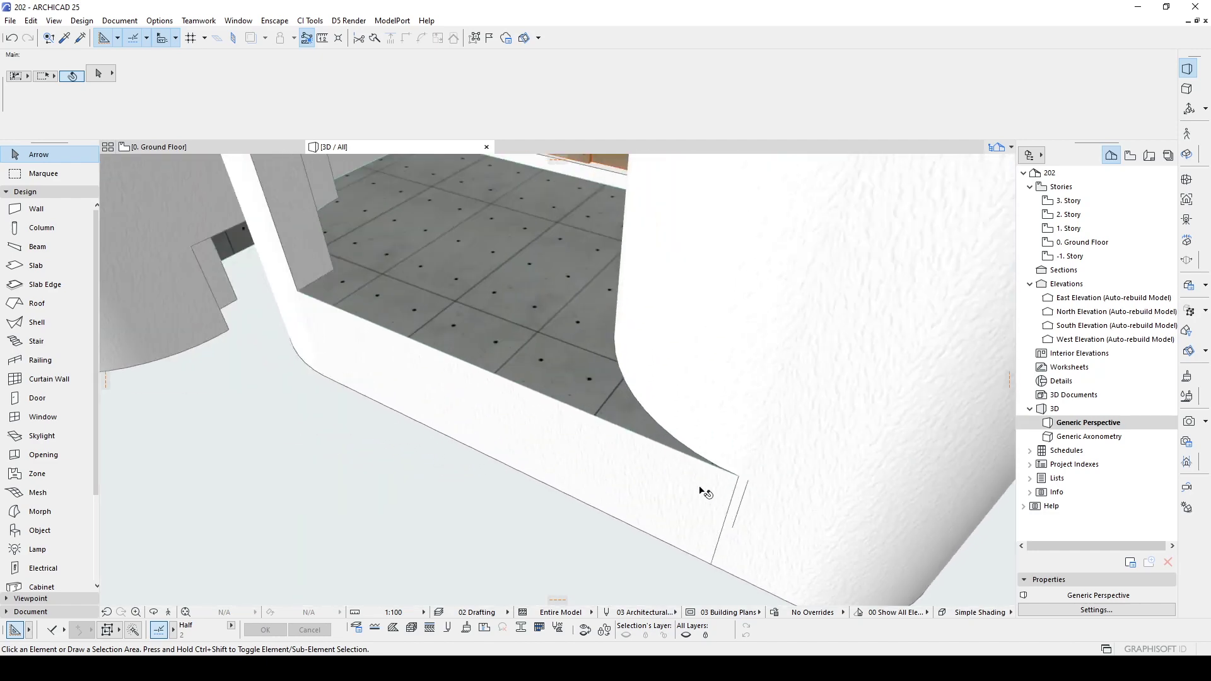
pyautogui.click(702, 491)
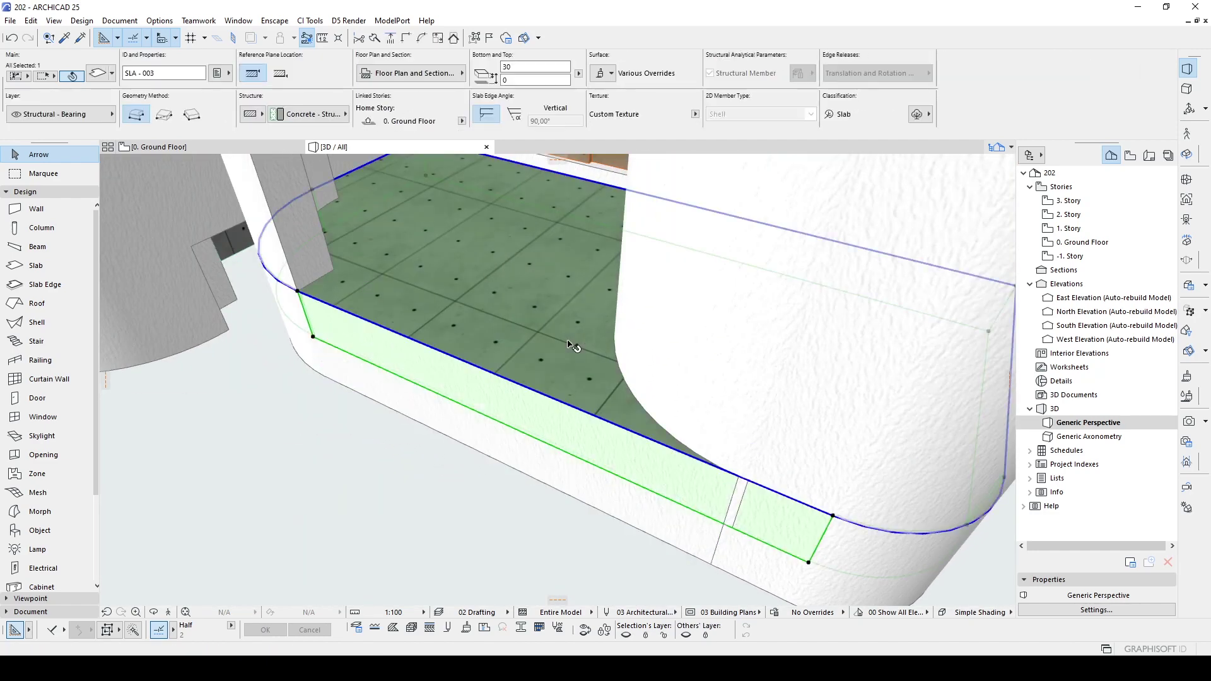
pyautogui.scroll(-4, 568, 342)
pyautogui.keyDown('shift'); pyautogui.moveTo(494, 422); pyautogui.dragTo(616, 474, button='middle'); pyautogui.keyUp('shift')
pyautogui.click(547, 491)
pyautogui.scroll(-2, 546, 491)
pyautogui.keyDown('shift'); pyautogui.moveTo(547, 490); pyautogui.dragTo(646, 479, button='middle'); pyautogui.keyUp('shift')
# - Select both balcony slabs and override their top surface with Tiles - Tan 30x30
pyautogui.click(407, 471)
pyautogui.keyDown('shift'); pyautogui.click(585, 372); pyautogui.keyUp('shift')
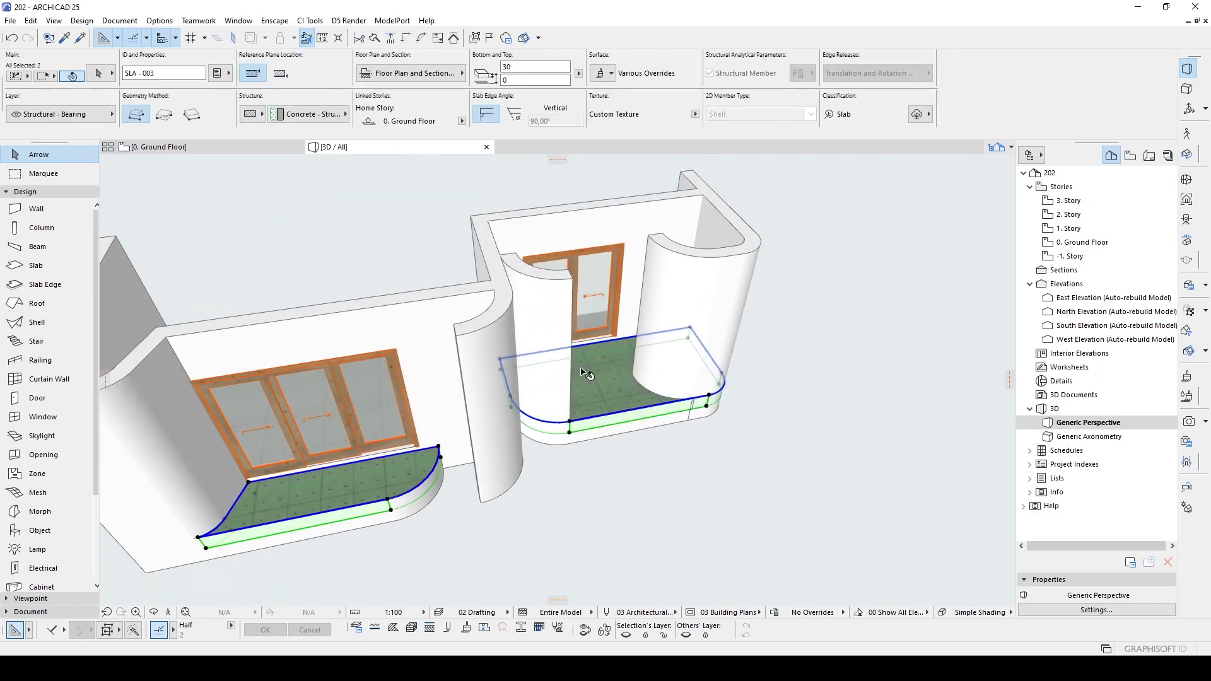
pyautogui.hotkey('ctrl', 'i')
pyautogui.click(613, 310)
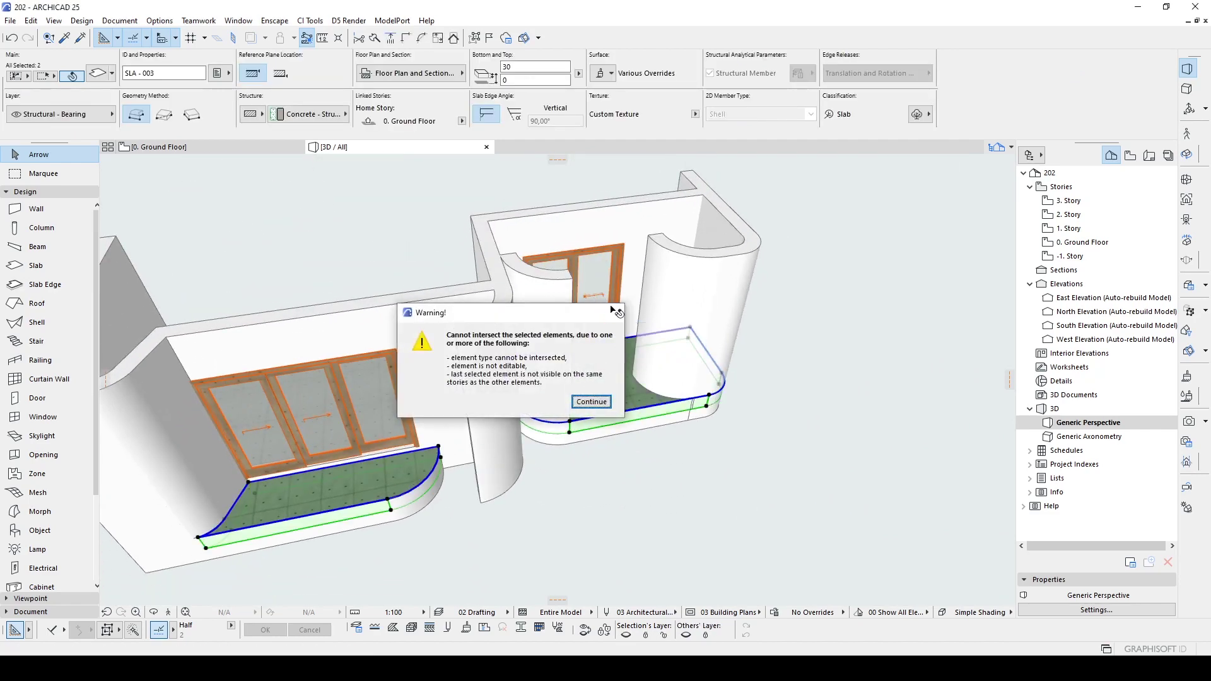
pyautogui.moveTo(576, 393); pyautogui.dragTo(632, 385, button='middle')
pyautogui.hotkey('ctrl', 't')
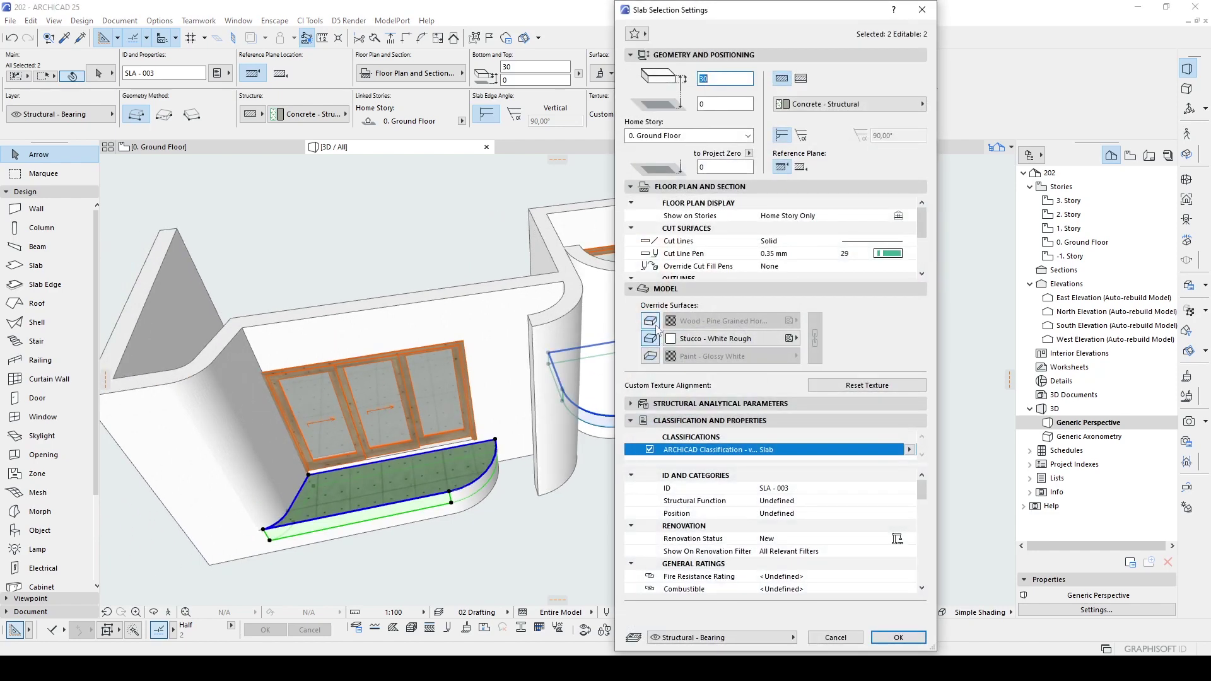
pyautogui.click(656, 326)
pyautogui.click(705, 323)
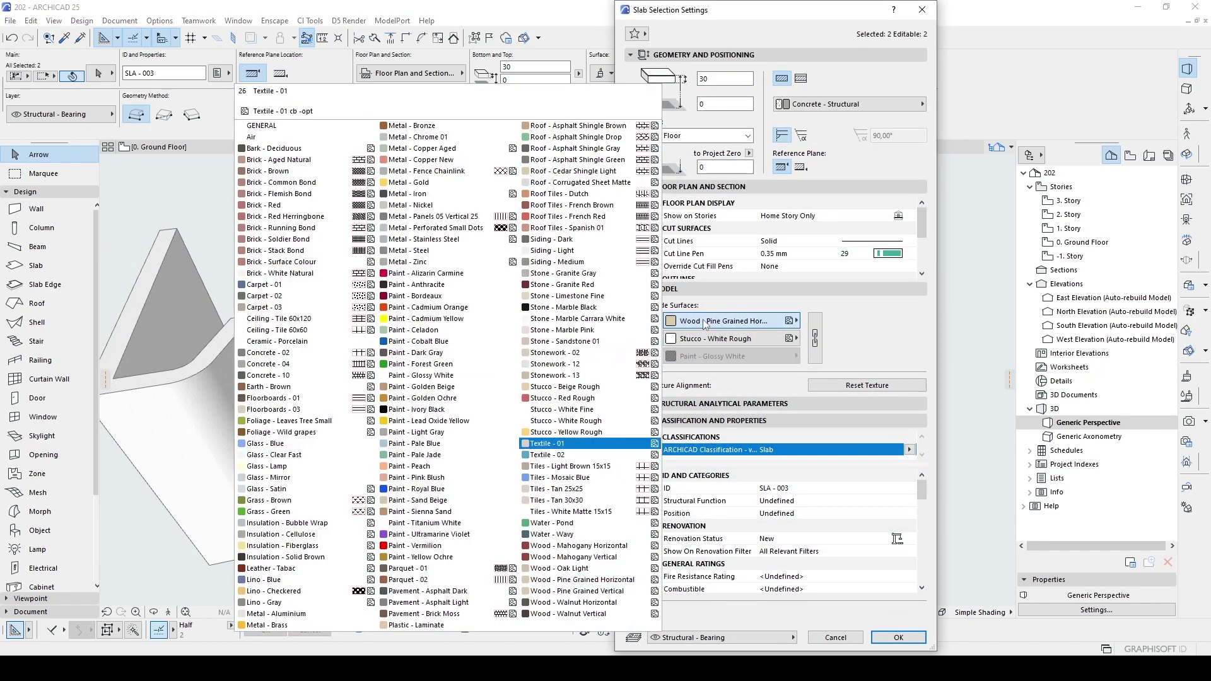
pyautogui.click(556, 500)
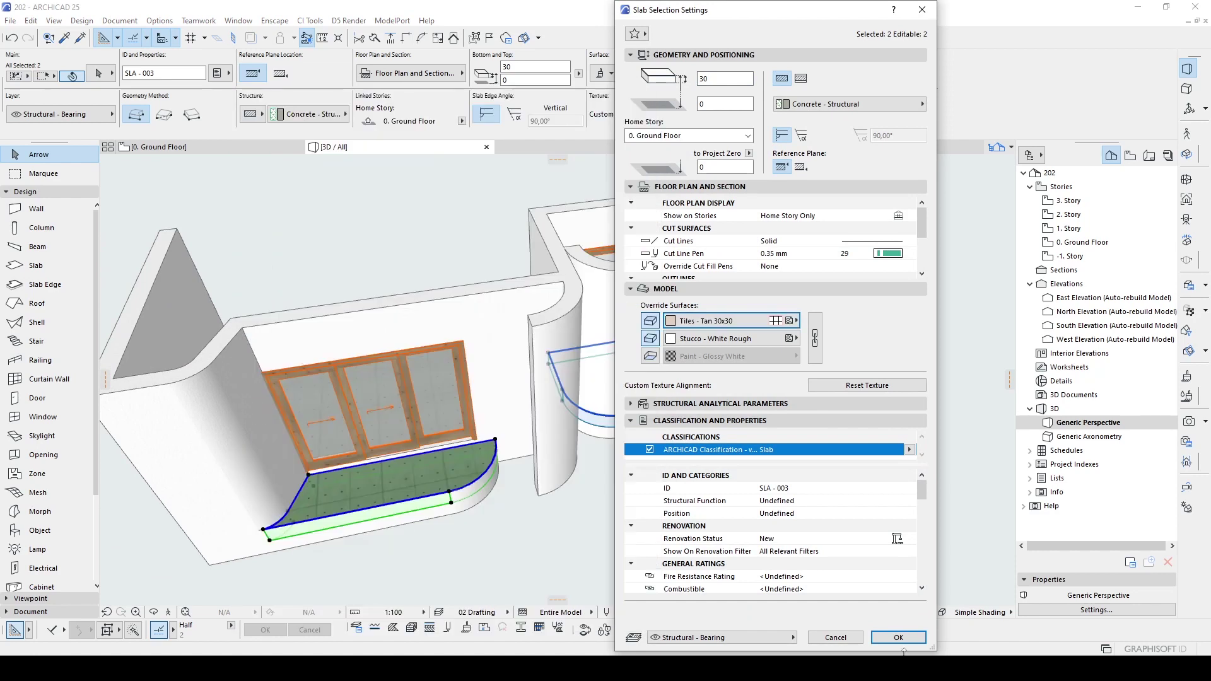
pyautogui.click(897, 639)
# - Override the top surface of the interior ground-floor slab with Wood - Pine Grained Horizontal
pyautogui.click(717, 482)
pyautogui.scroll(-2, 717, 482)
pyautogui.keyDown('shift'); pyautogui.moveTo(717, 482); pyautogui.dragTo(467, 442, button='middle'); pyautogui.keyUp('shift')
pyautogui.click(466, 441)
pyautogui.hotkey('ctrl', 't')
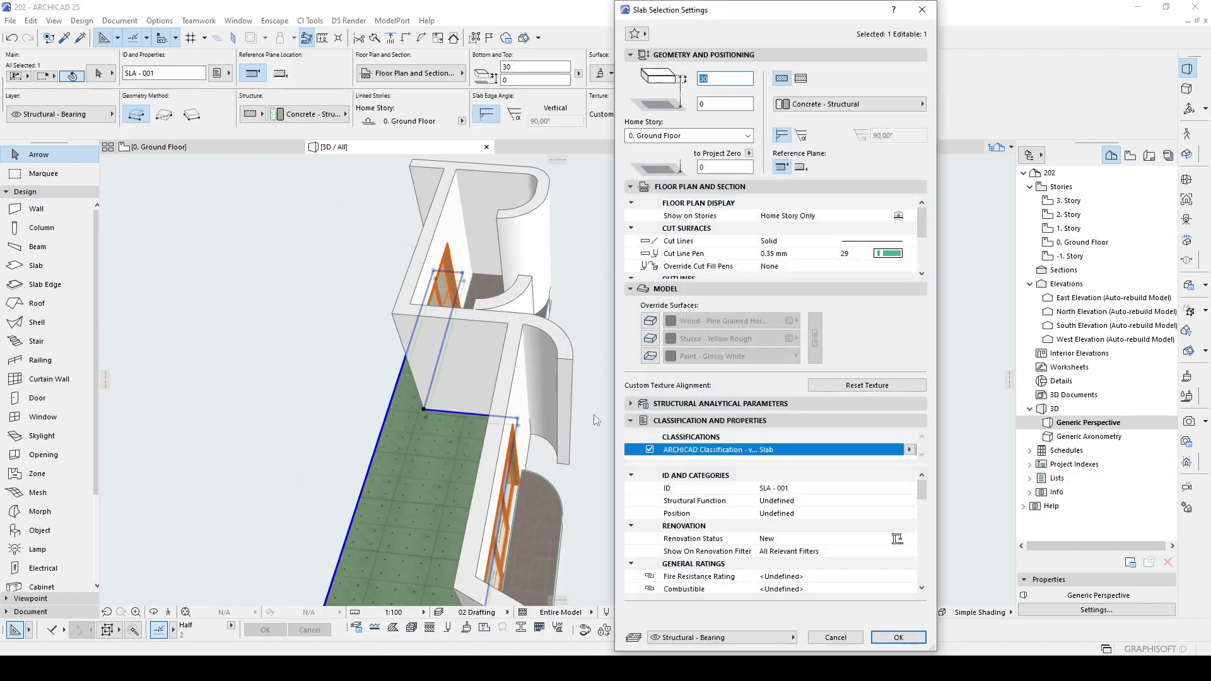
pyautogui.click(650, 321)
pyautogui.click(896, 637)
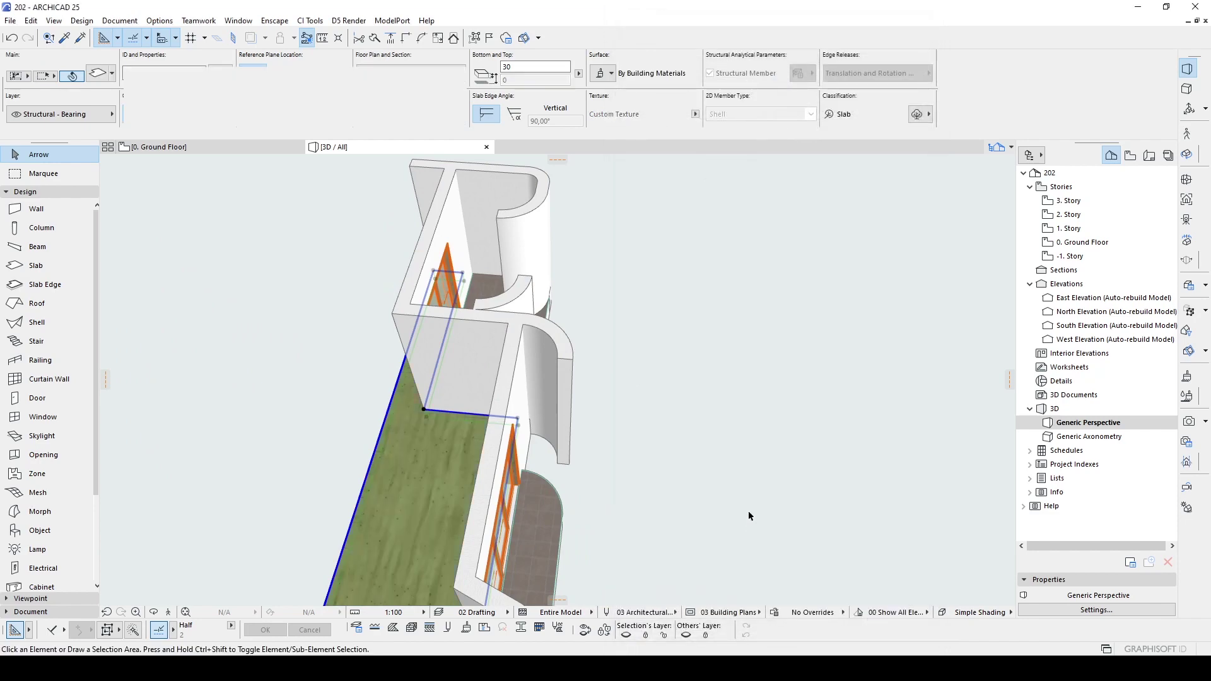
pyautogui.click(749, 510)
# - Set the reveal depth to the wall face of both balcony sliding doors to 5
pyautogui.keyDown('shift'); pyautogui.moveTo(748, 510); pyautogui.dragTo(333, 440, button='middle'); pyautogui.keyUp('shift')
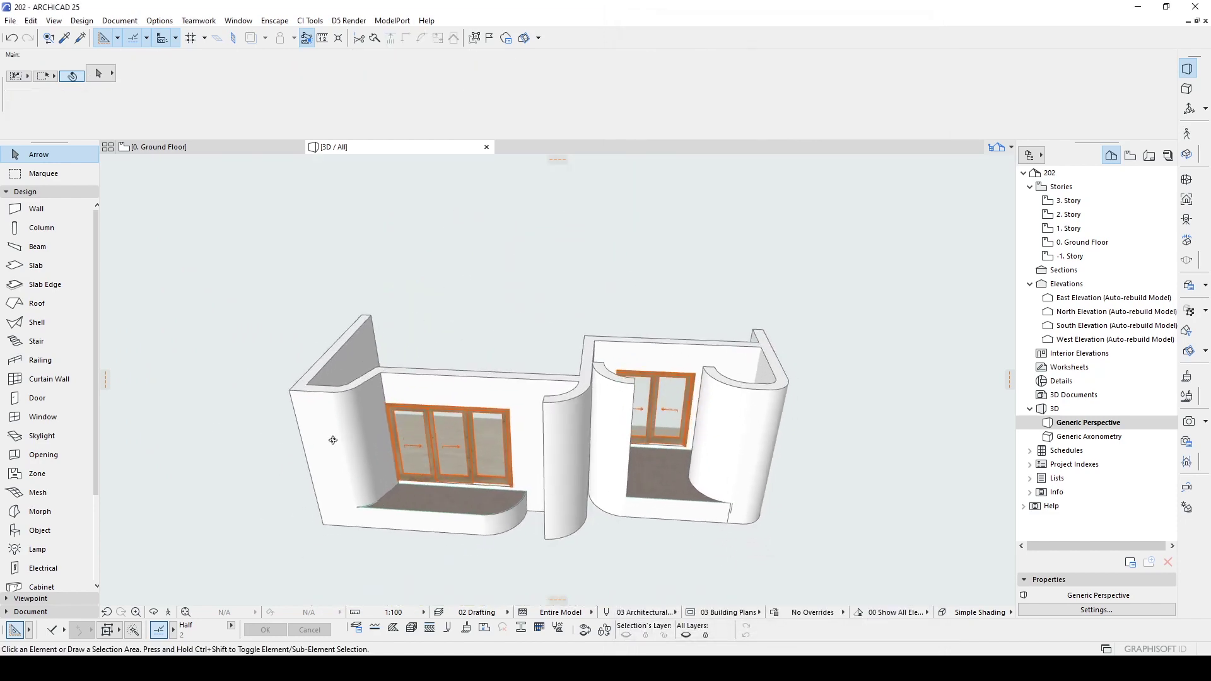
pyautogui.click(462, 453)
pyautogui.keyDown('shift'); pyautogui.click(686, 398); pyautogui.keyUp('shift')
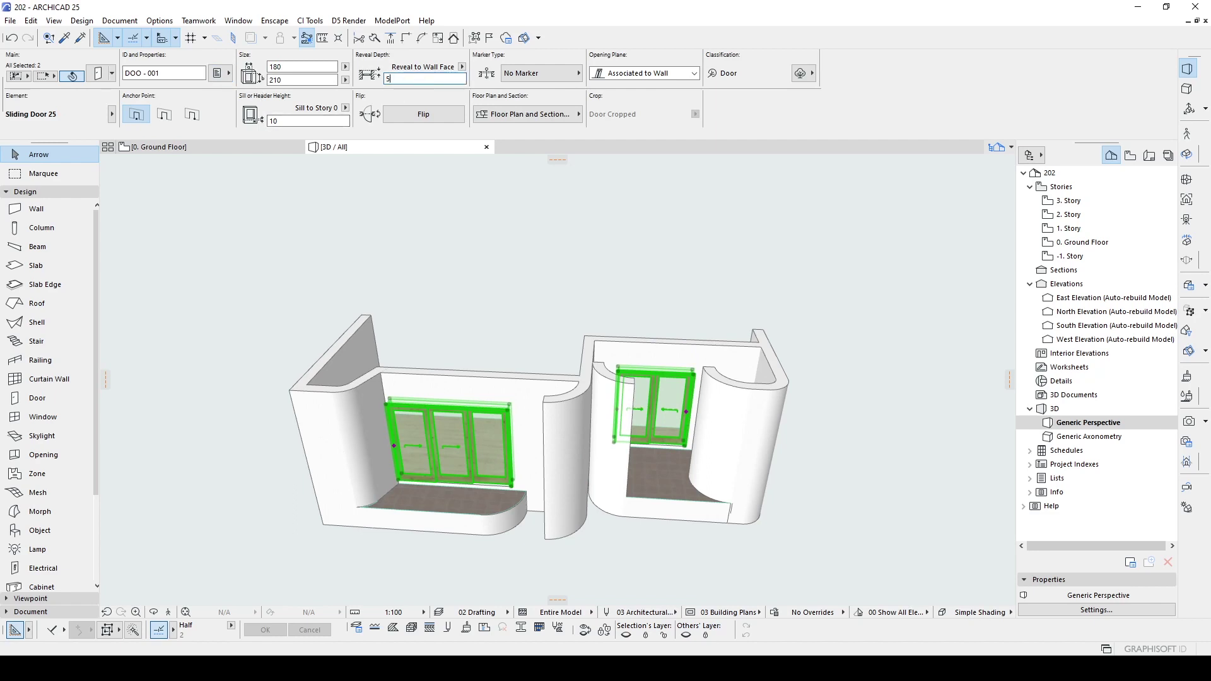
pyautogui.press('Return')
pyautogui.press('Escape')
pyautogui.keyDown('shift'); pyautogui.moveTo(486, 303); pyautogui.dragTo(528, 366, button='middle'); pyautogui.keyUp('shift')
pyautogui.click(529, 369)
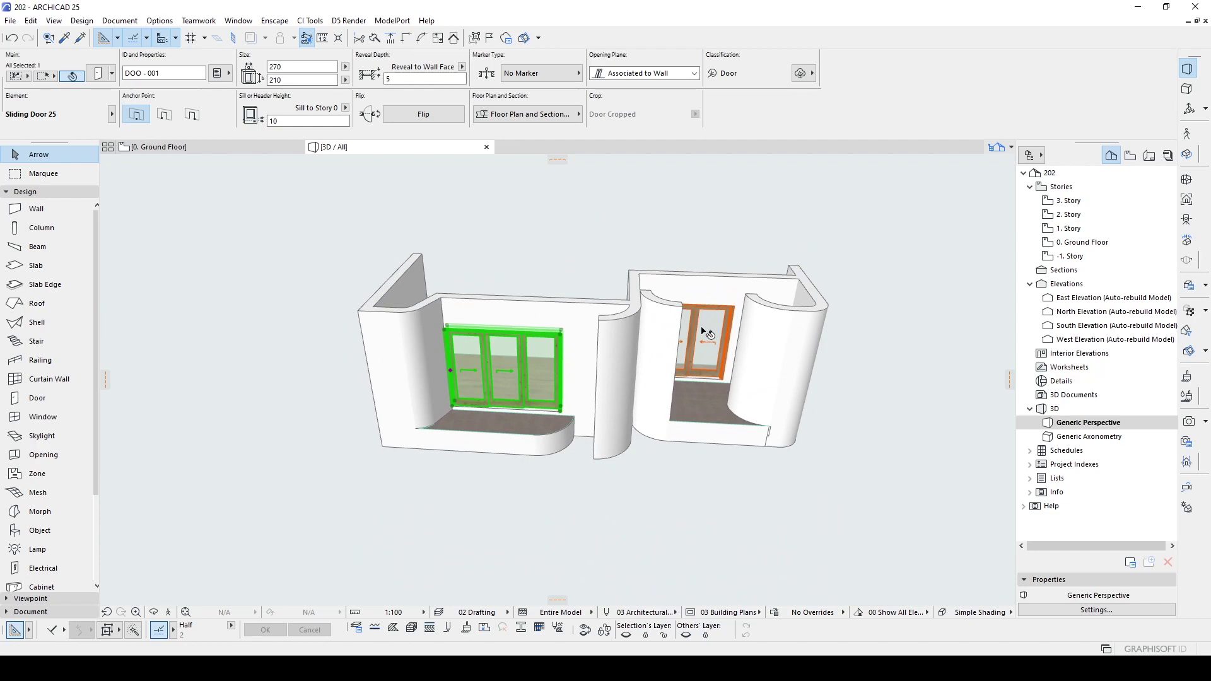
pyautogui.click(764, 219)
pyautogui.moveTo(685, 237); pyautogui.dragTo(688, 240, button='middle')
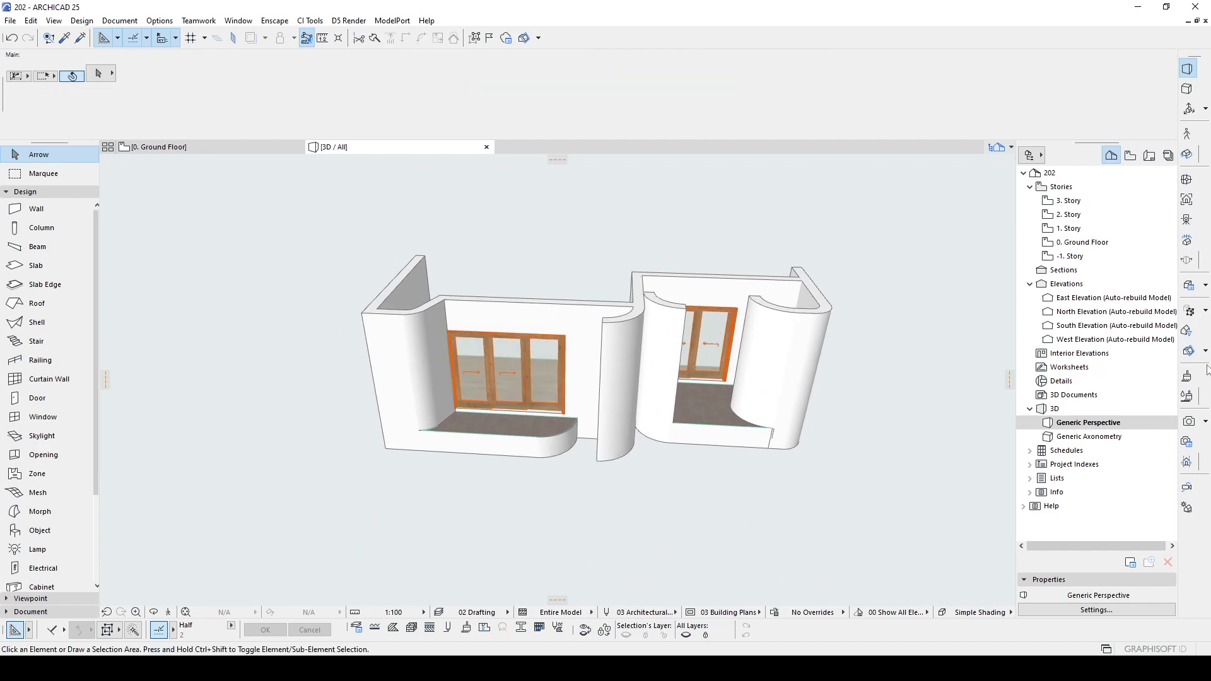
# - Create a new surface named "frame" as a duplicate of Paint - Ivory Black, with a near-black surface color
pyautogui.click(1187, 376)
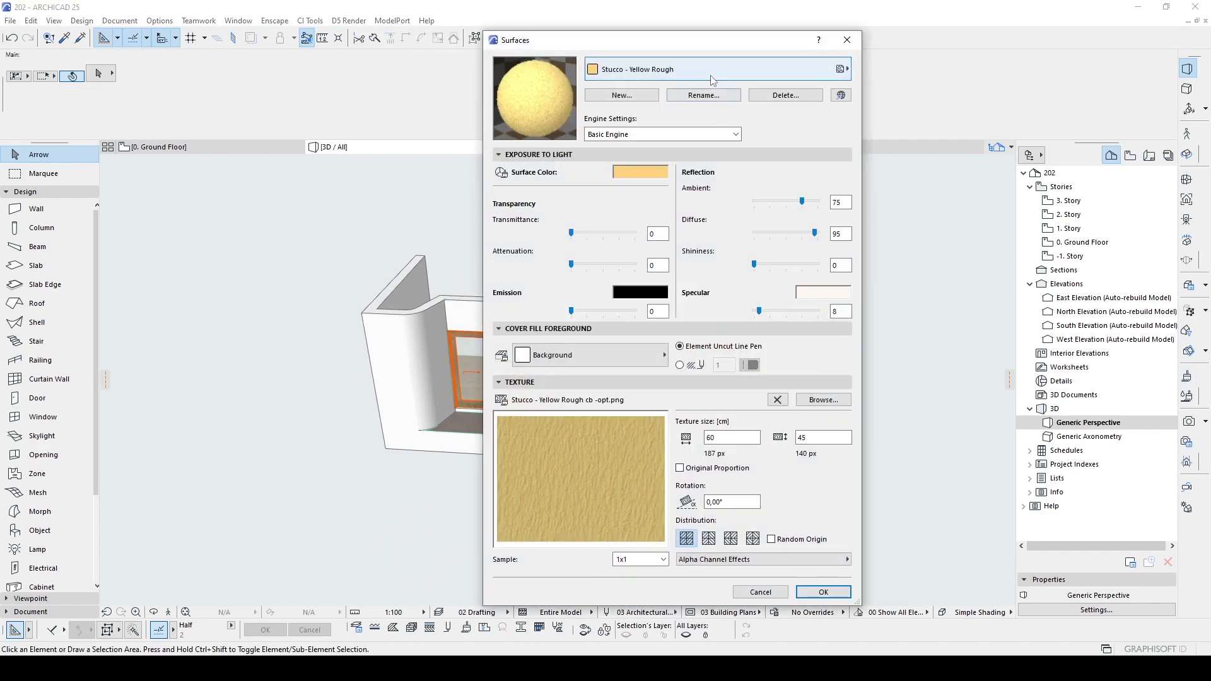
pyautogui.click(656, 69)
pyautogui.click(350, 371)
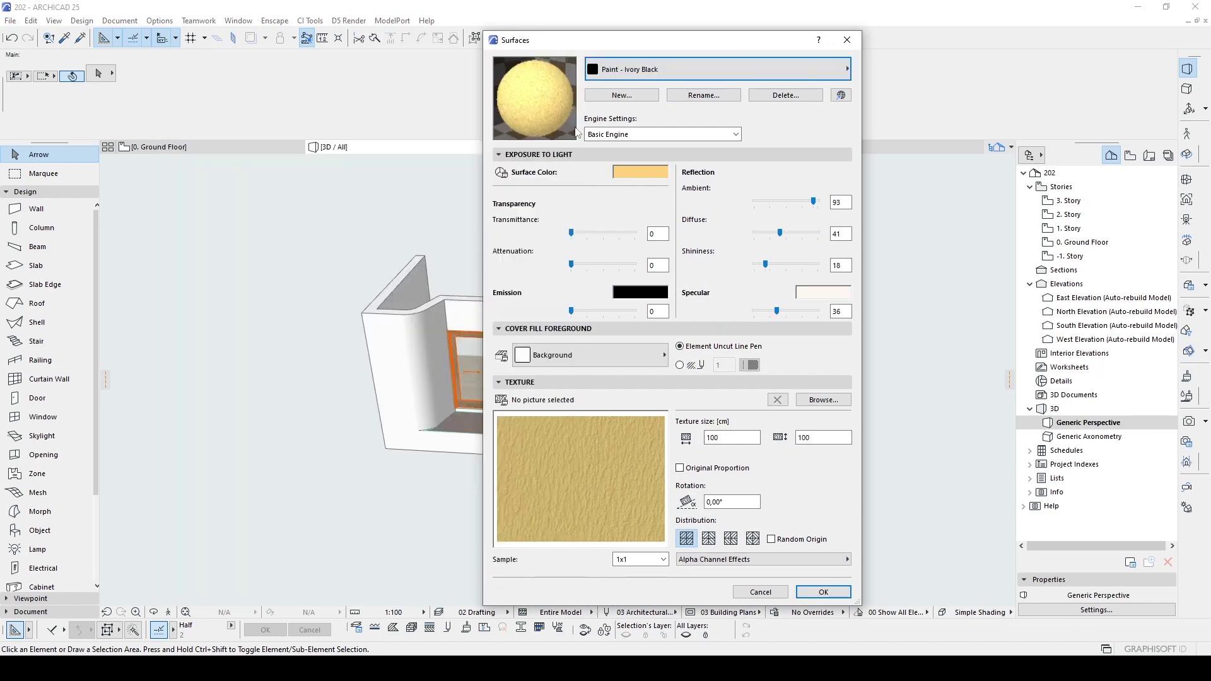
pyautogui.click(609, 95)
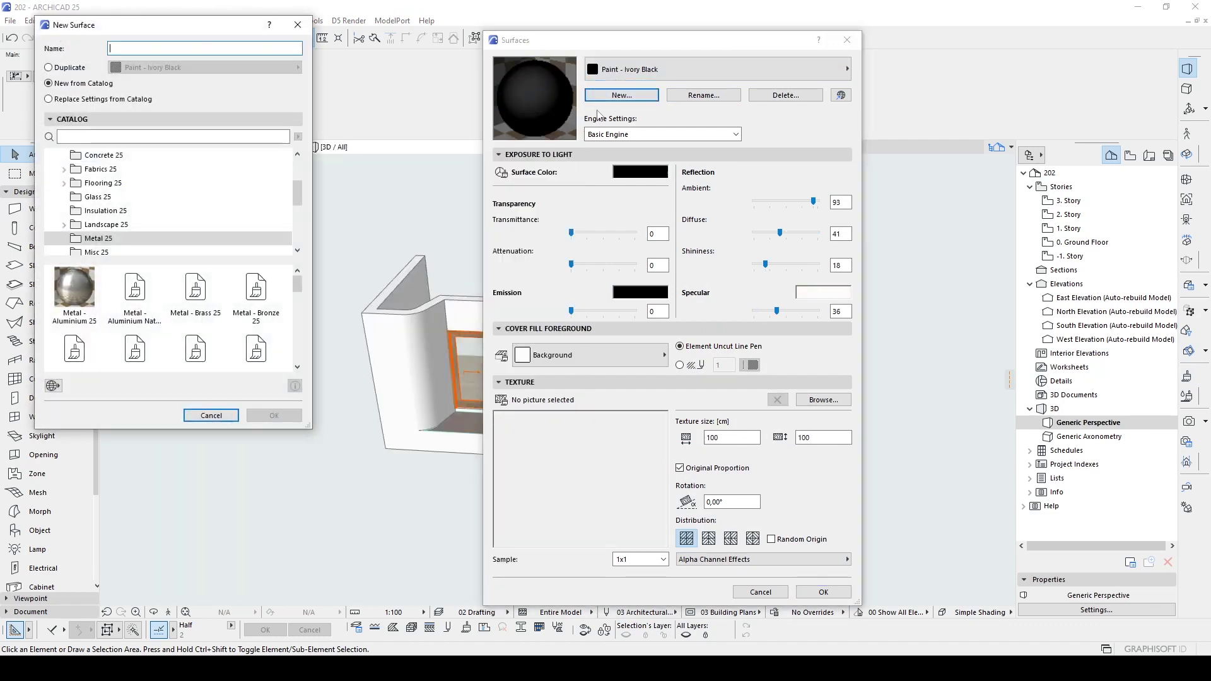
pyautogui.click(49, 68)
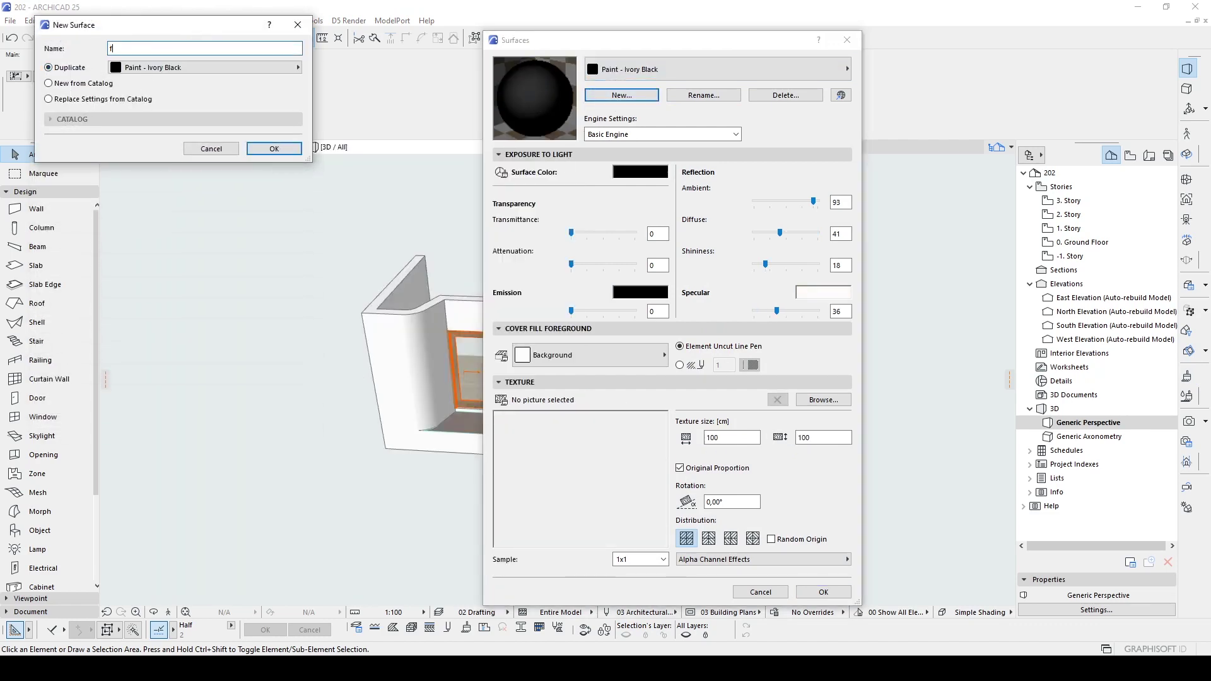
pyautogui.click(272, 150)
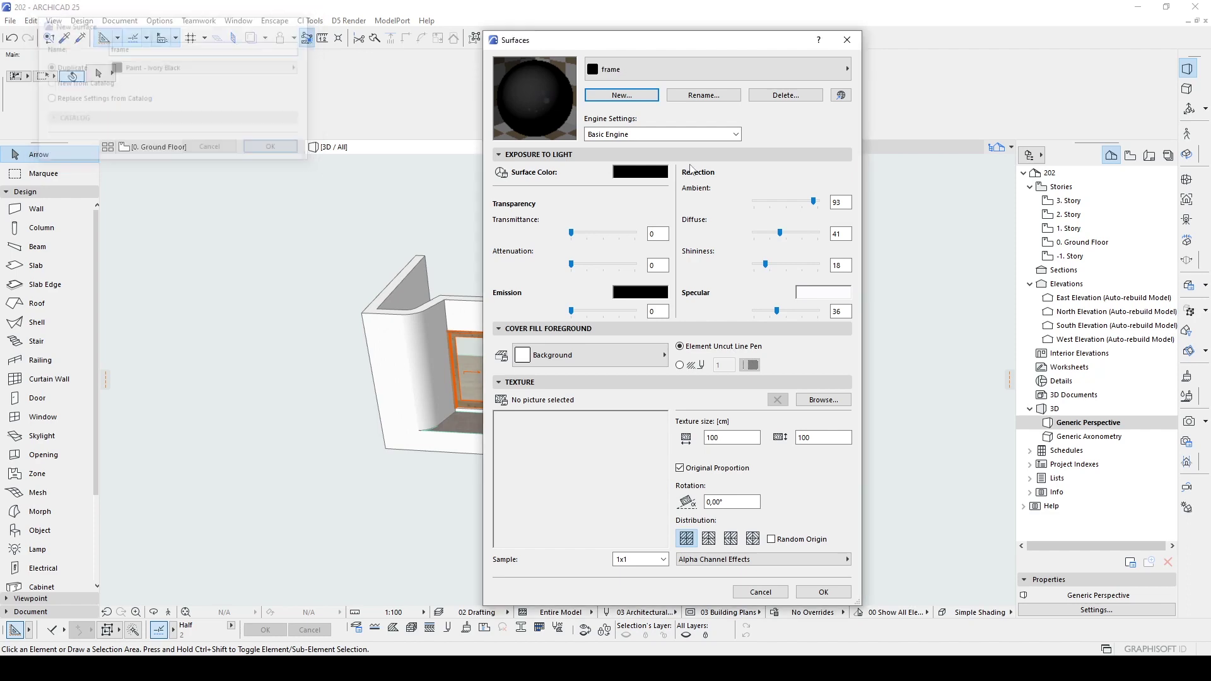
pyautogui.click(650, 173)
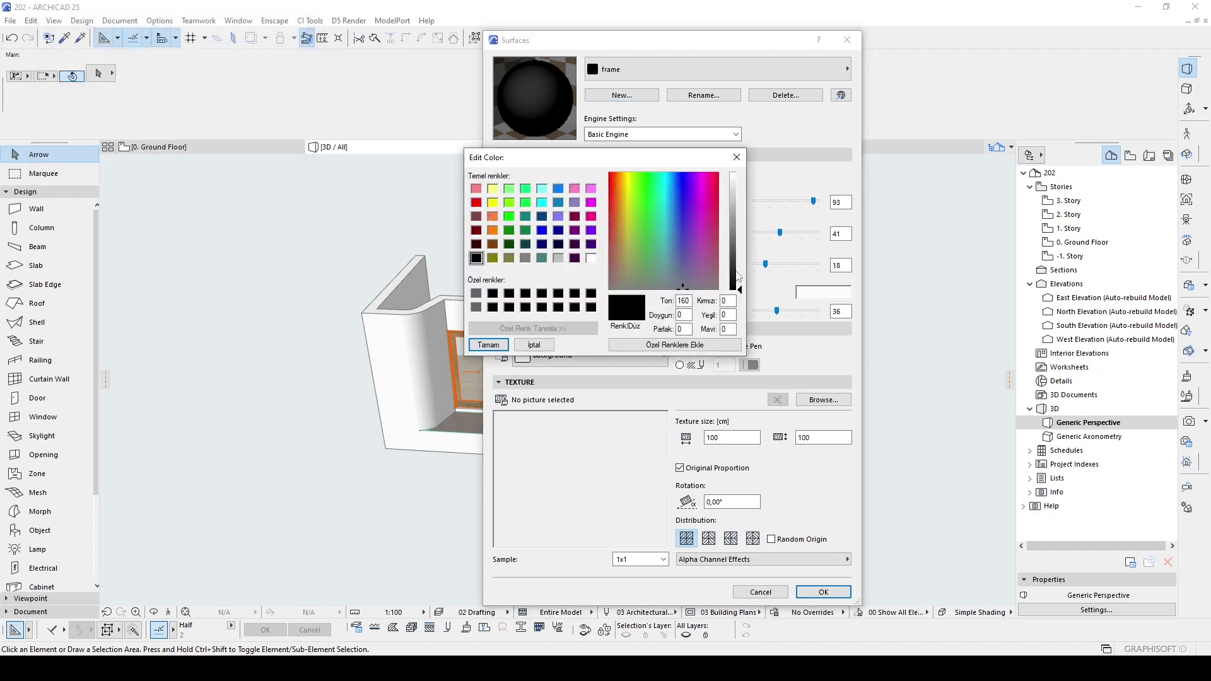
pyautogui.click(479, 344)
pyautogui.click(821, 591)
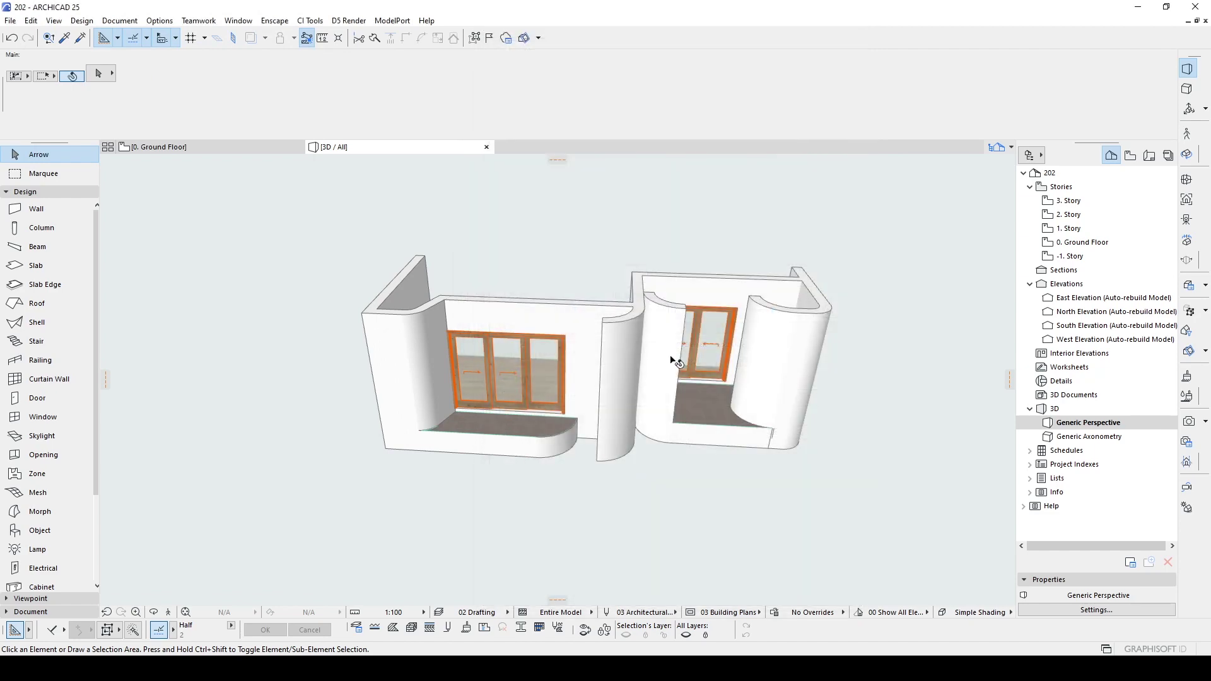
# - Enable uniform door surfaces for both sliding doors and assign the "frame" surface to their outside frame
pyautogui.click(706, 347)
pyautogui.keyDown('shift'); pyautogui.click(556, 364); pyautogui.keyUp('shift')
pyautogui.hotkey('ctrl', 't')
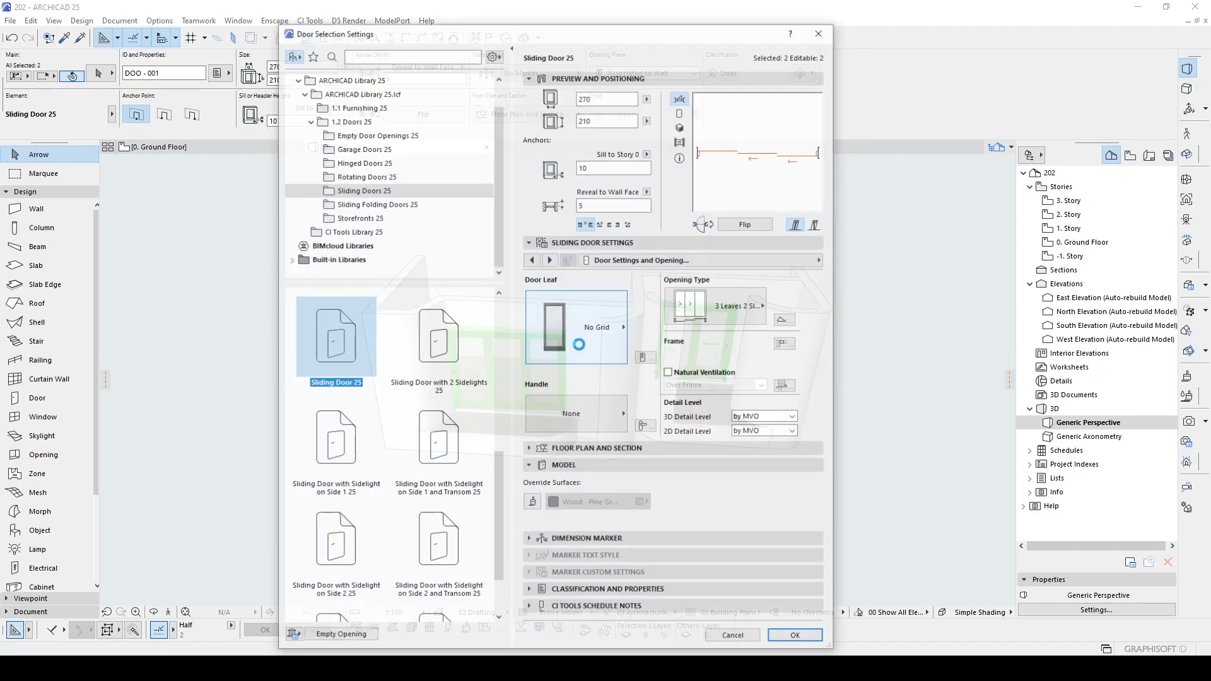
pyautogui.click(669, 260)
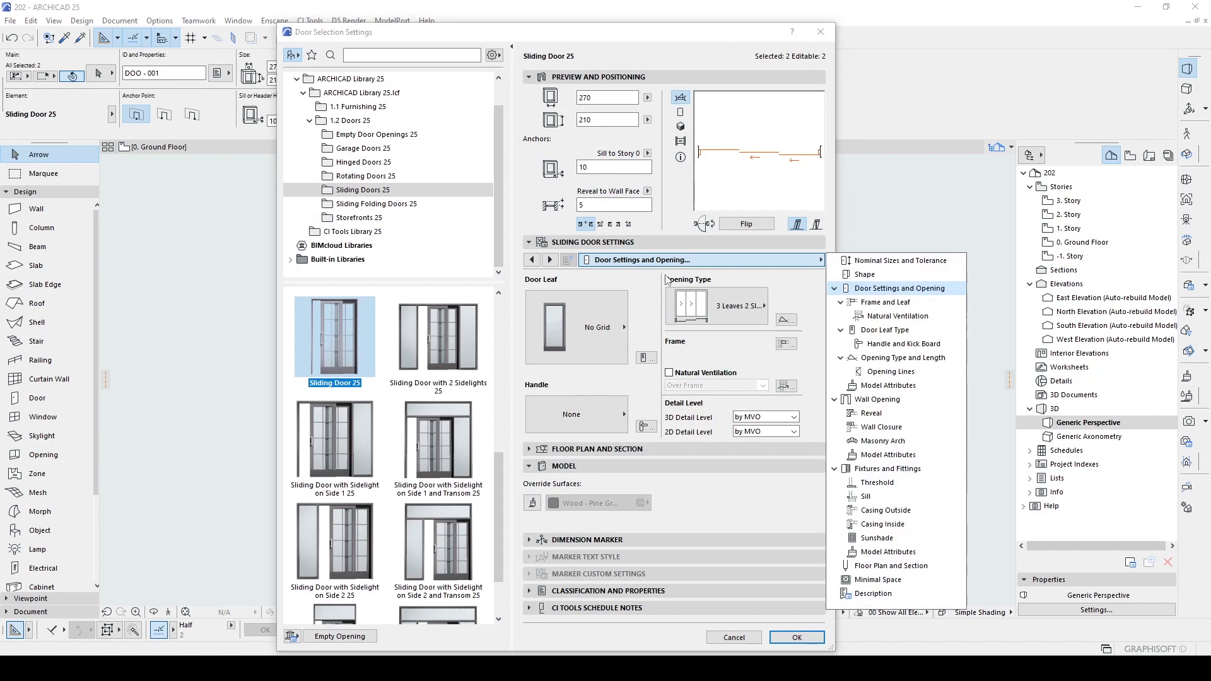
pyautogui.click(893, 551)
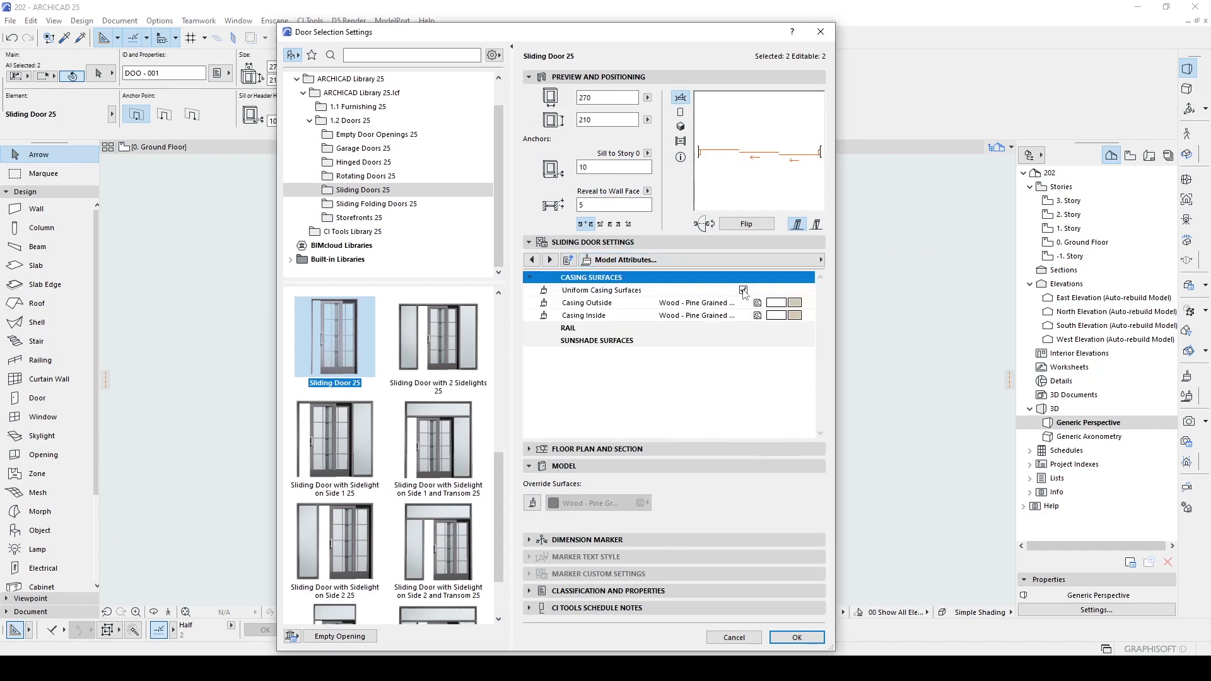
pyautogui.click(737, 260)
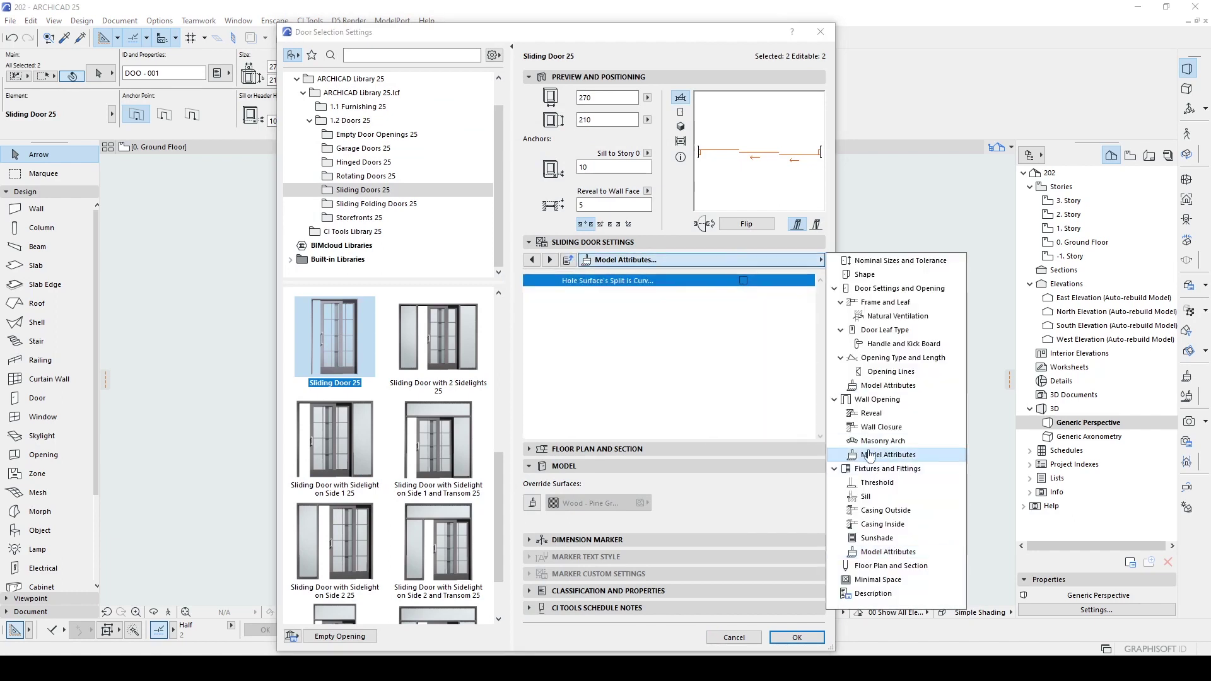
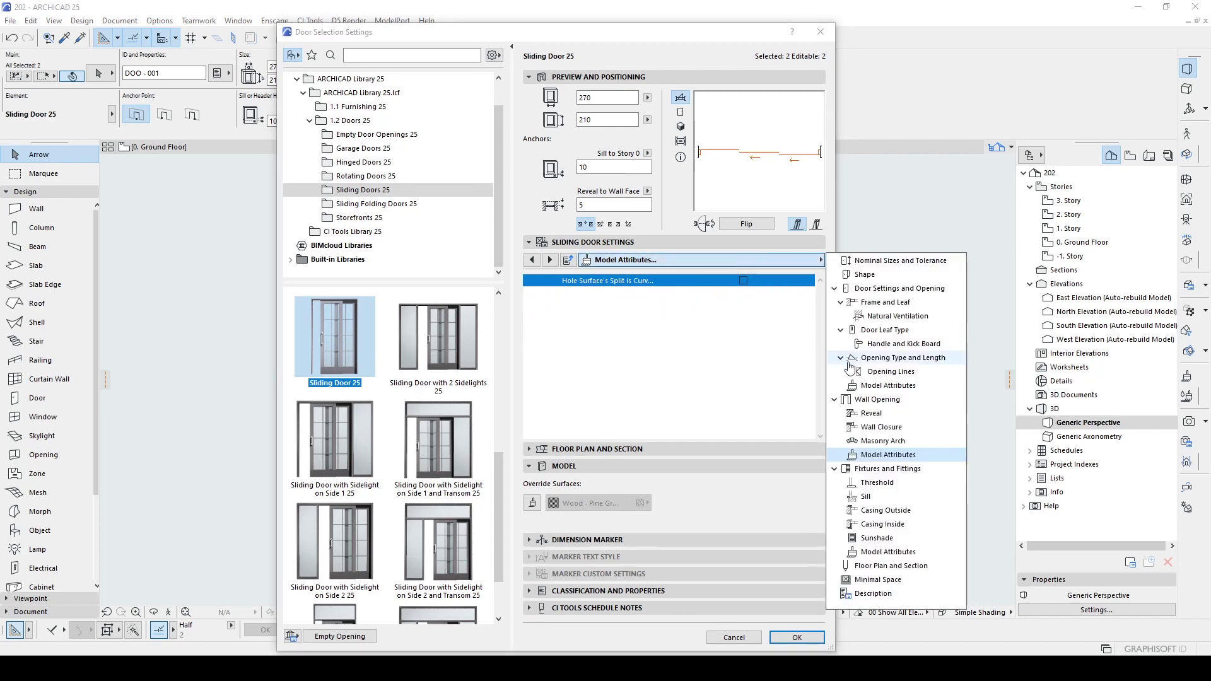
pyautogui.click(886, 385)
pyautogui.click(747, 355)
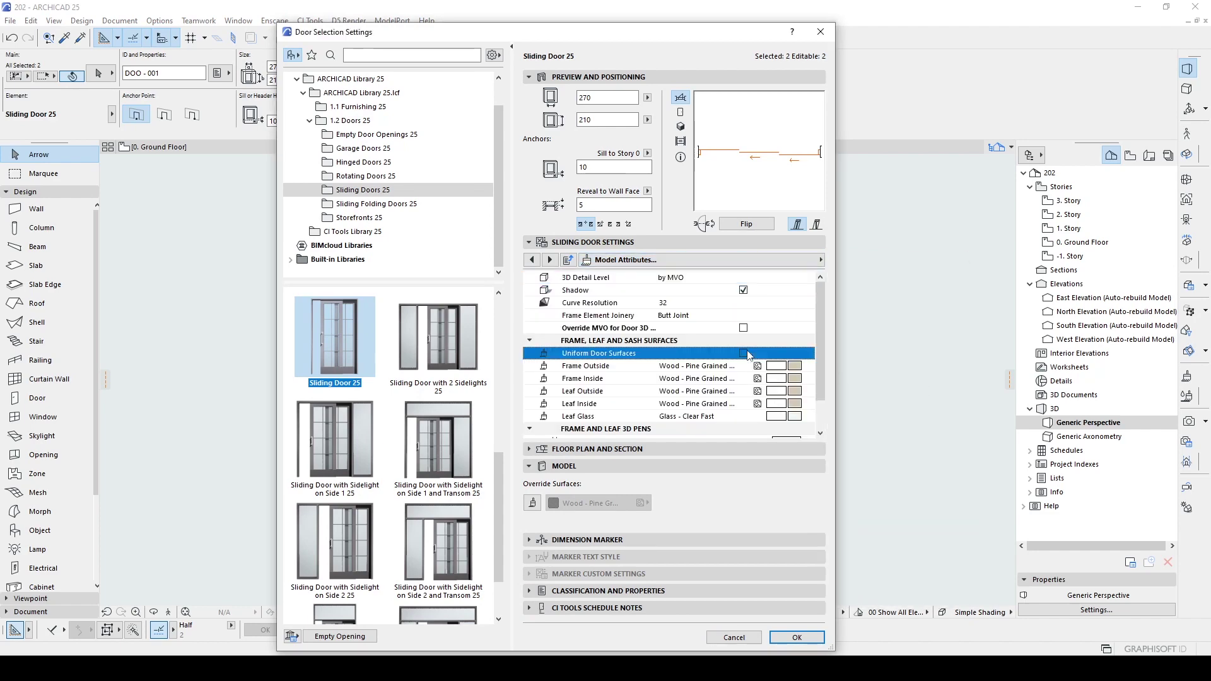
pyautogui.click(778, 368)
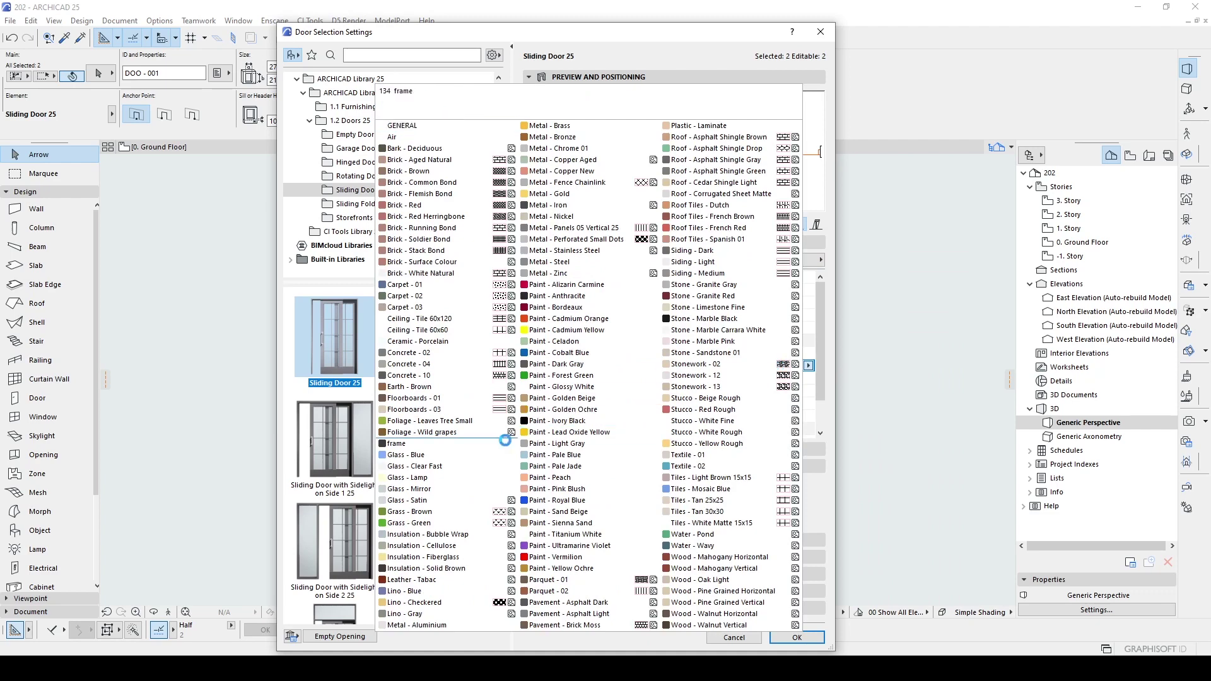
pyautogui.click(480, 443)
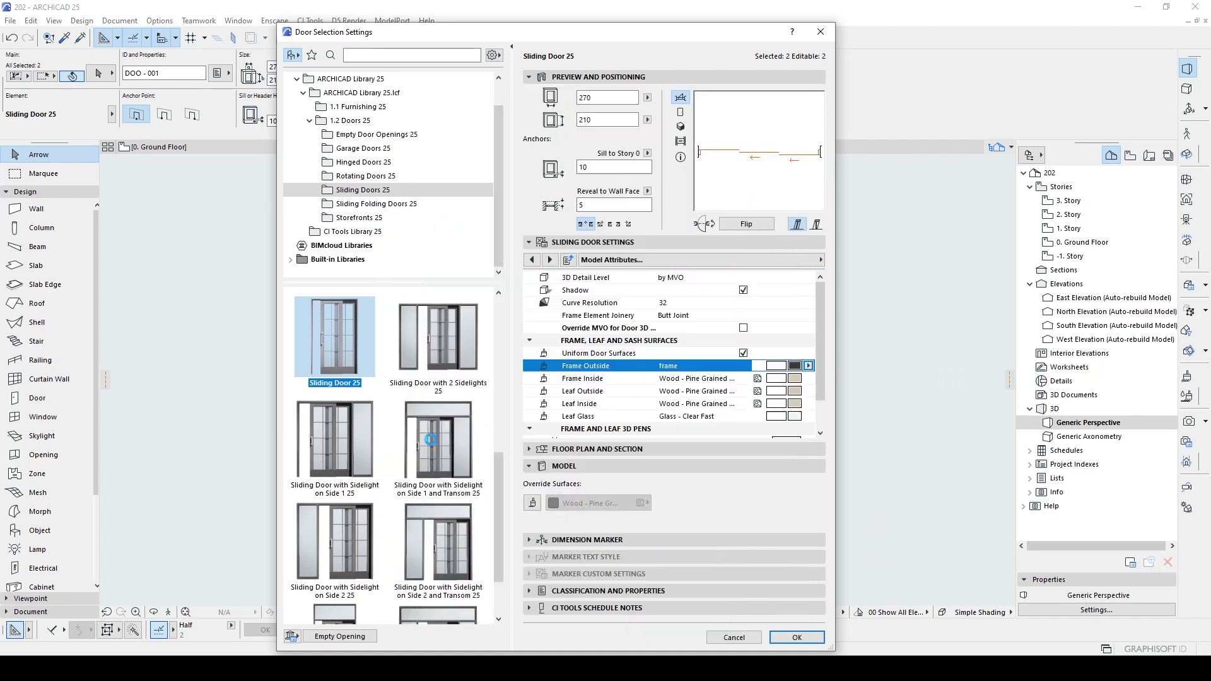
pyautogui.click(796, 637)
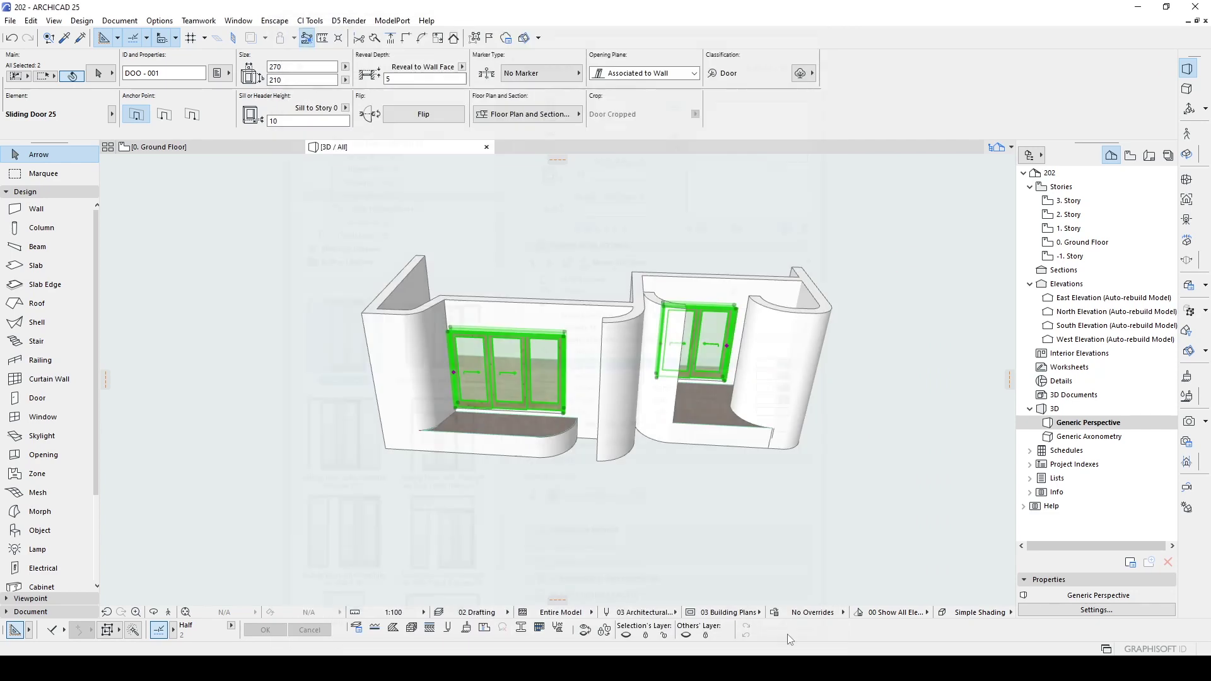
pyautogui.click(622, 487)
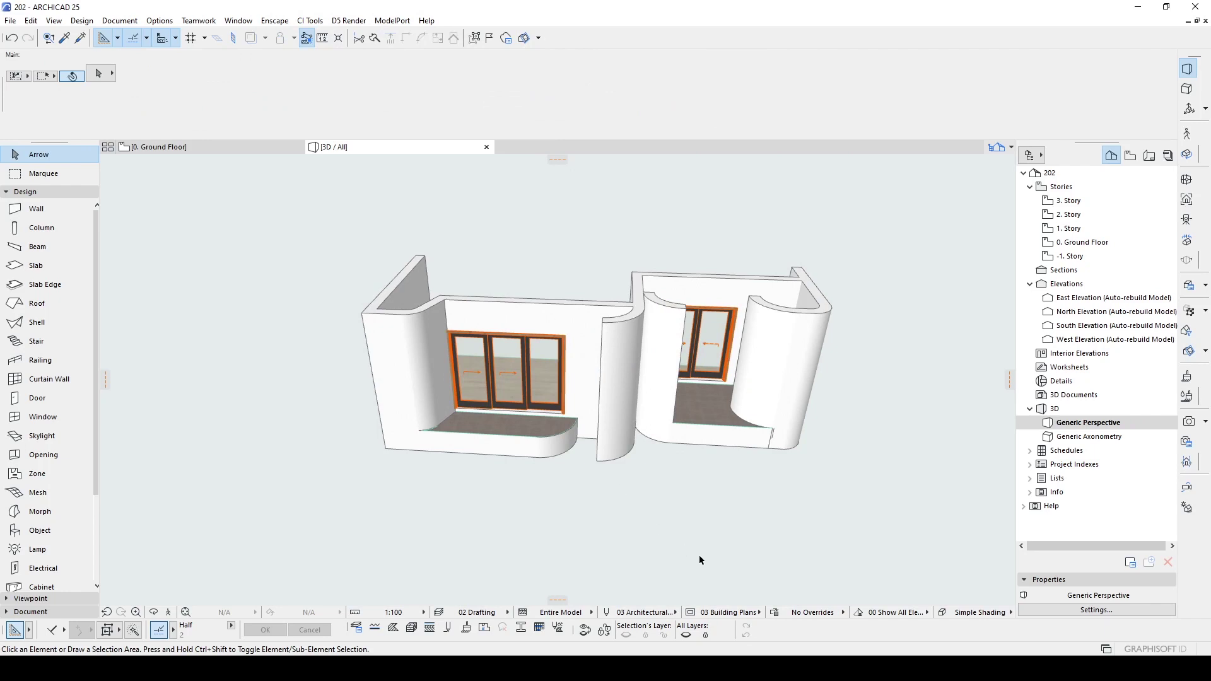
# - Set the sill height to Story 0 of both sliding doors to 0
pyautogui.click(546, 388)
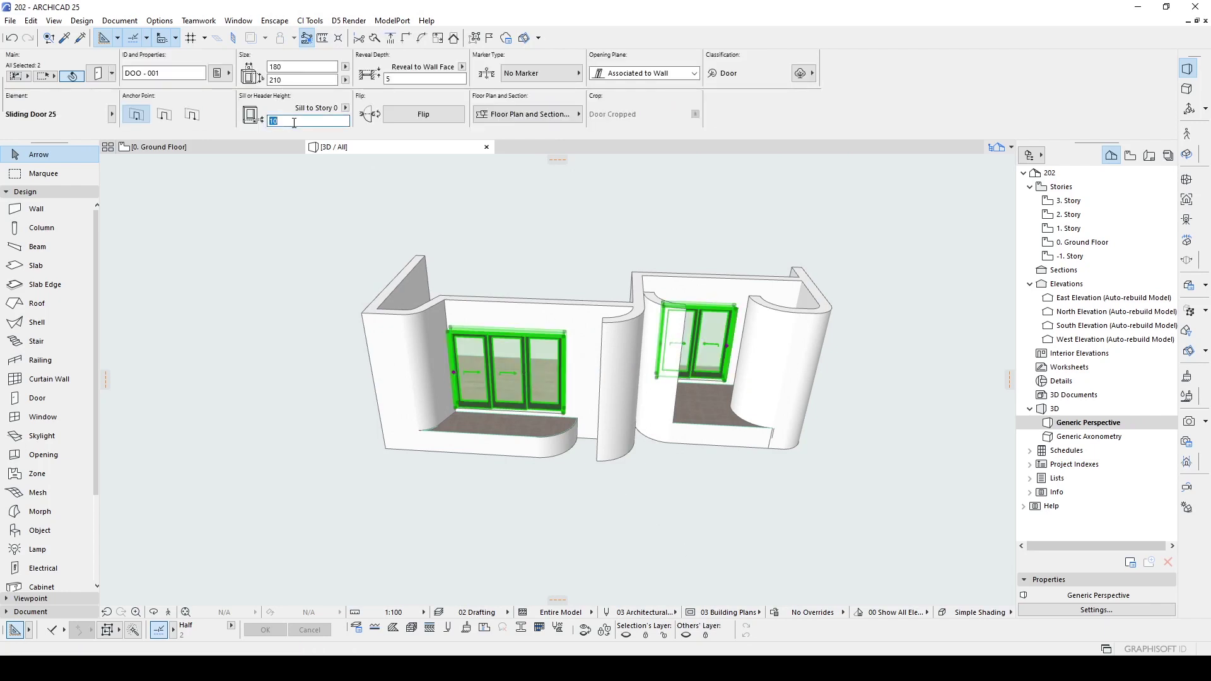
pyautogui.write('0')
pyautogui.press('Return')
pyautogui.click(478, 520)
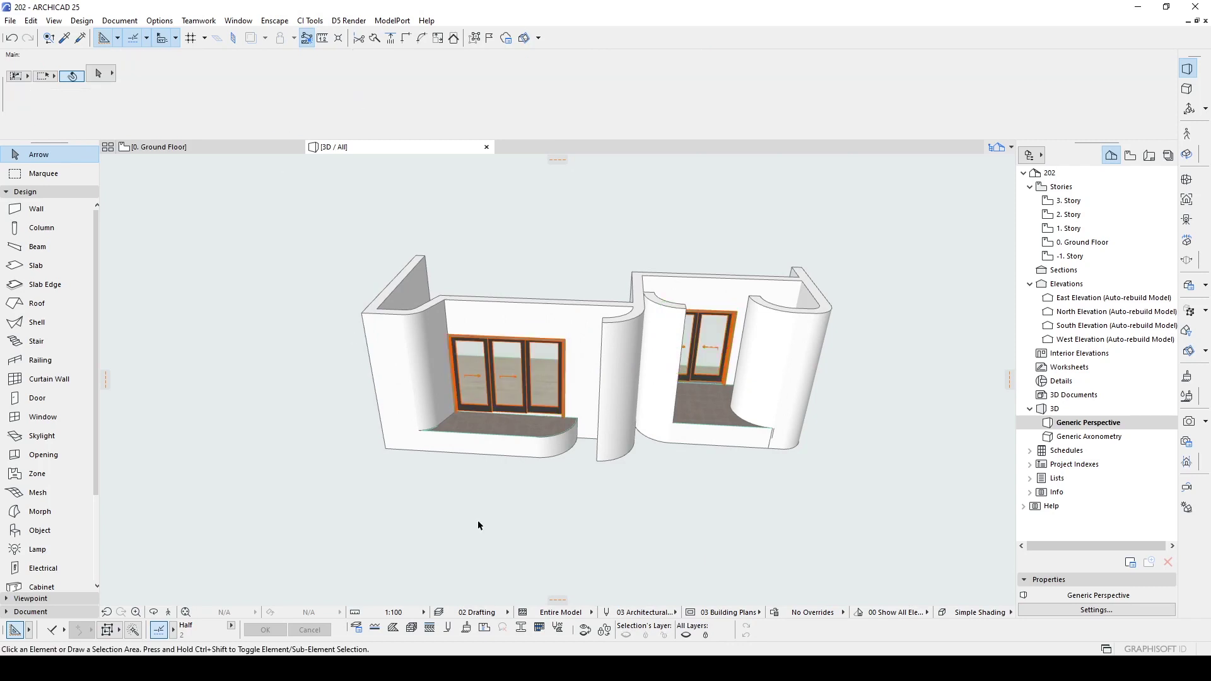
# - Try a height of 70 on the three low balcony walls, and undo the change
pyautogui.keyDown('shift'); pyautogui.moveTo(474, 498); pyautogui.dragTo(472, 497, button='middle'); pyautogui.keyUp('shift')
pyautogui.click(489, 446)
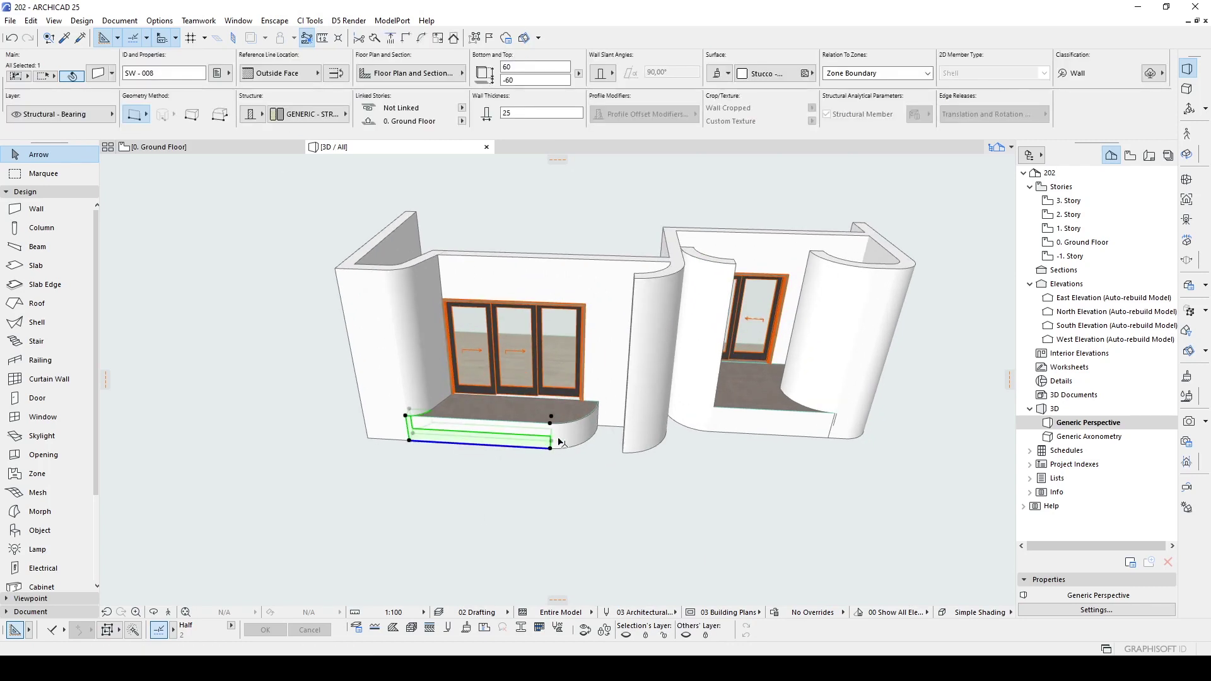
pyautogui.scroll(3, 561, 442)
pyautogui.keyDown('shift'); pyautogui.click(577, 435); pyautogui.keyUp('shift')
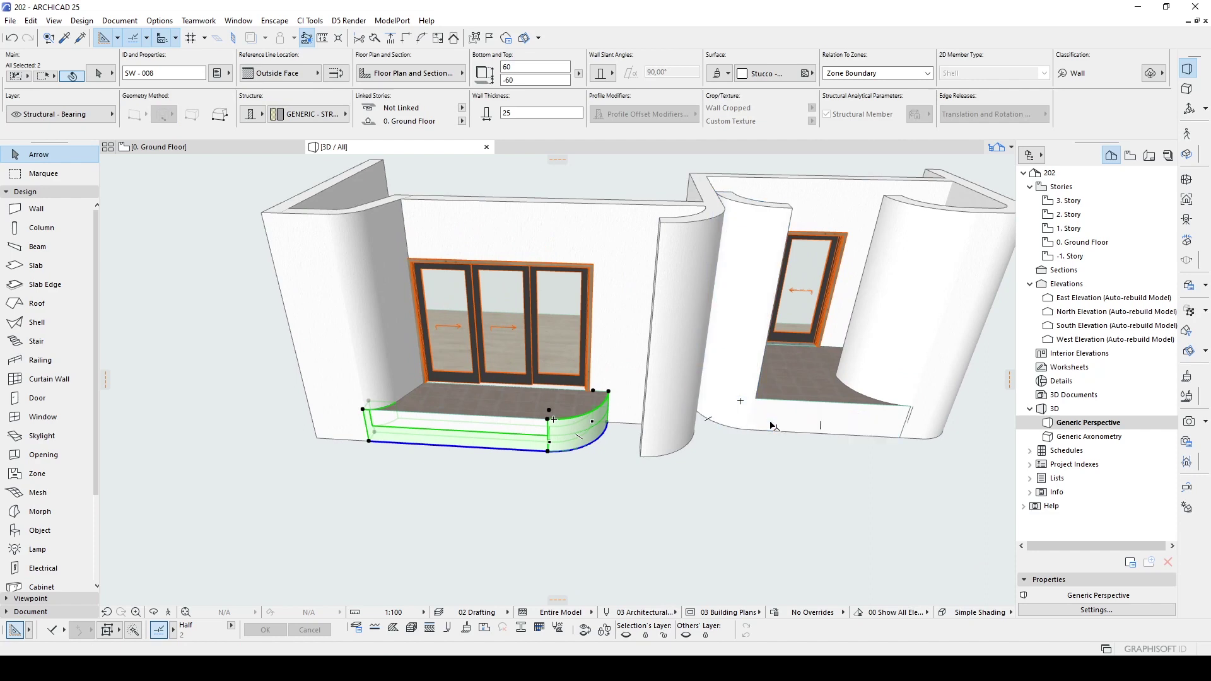
pyautogui.keyDown('shift'); pyautogui.click(891, 417); pyautogui.keyUp('shift')
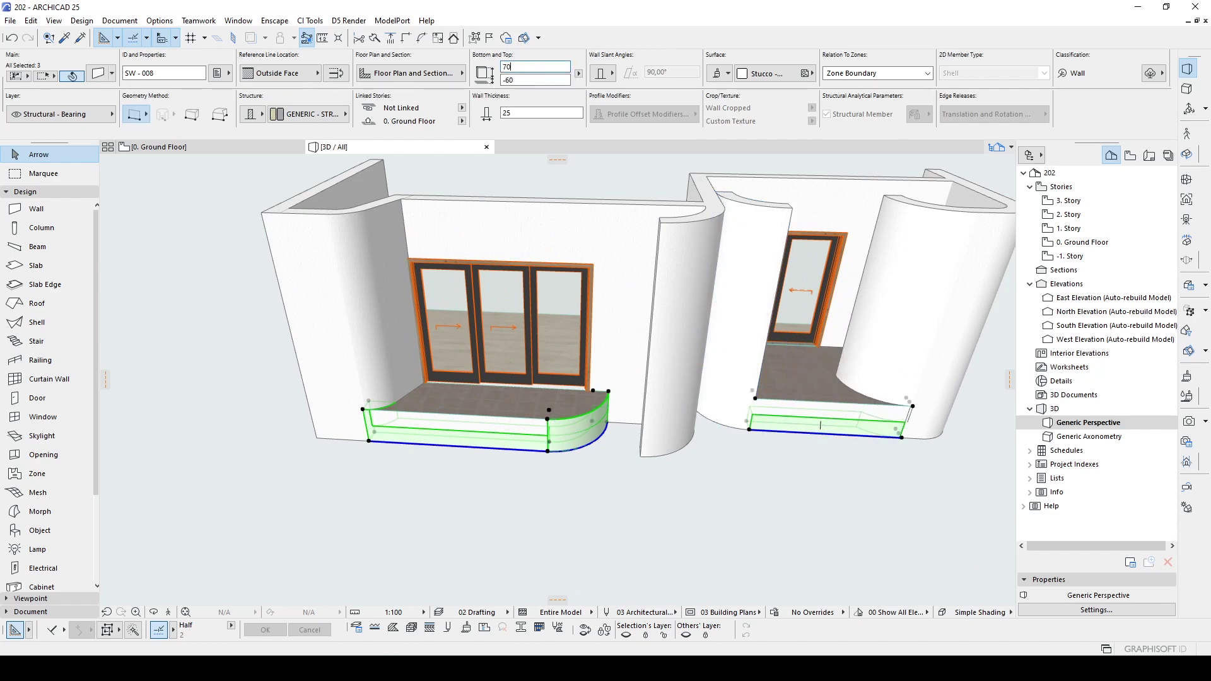
pyautogui.press('Return')
pyautogui.click(495, 510)
pyautogui.moveTo(640, 456); pyautogui.dragTo(532, 459, button='middle')
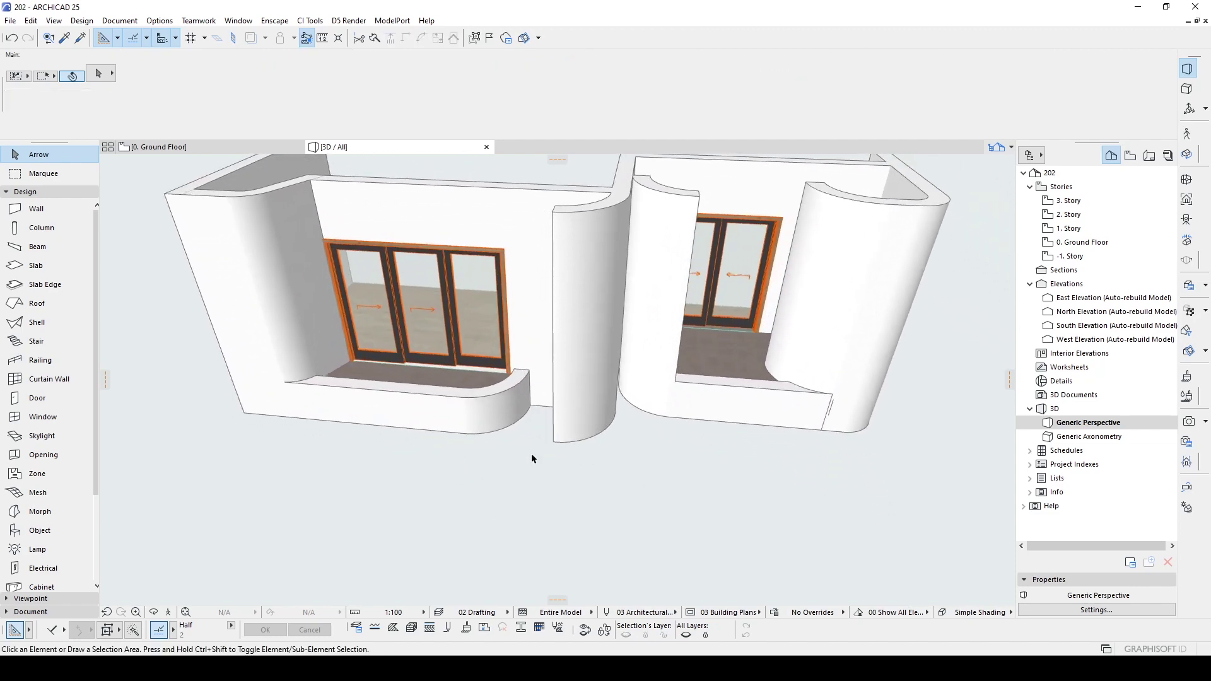
pyautogui.hotkey('ctrl', 'z')
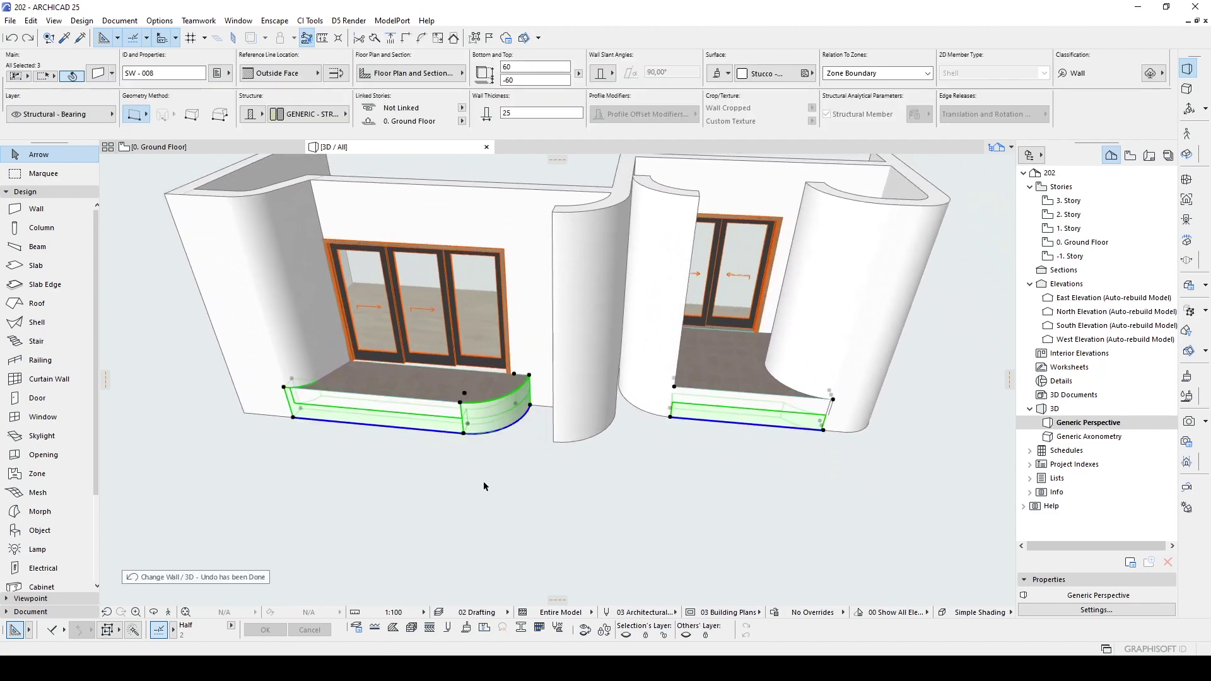
# - Increase the height of only the low front wall of the right balcony
pyautogui.click(486, 482)
pyautogui.click(746, 423)
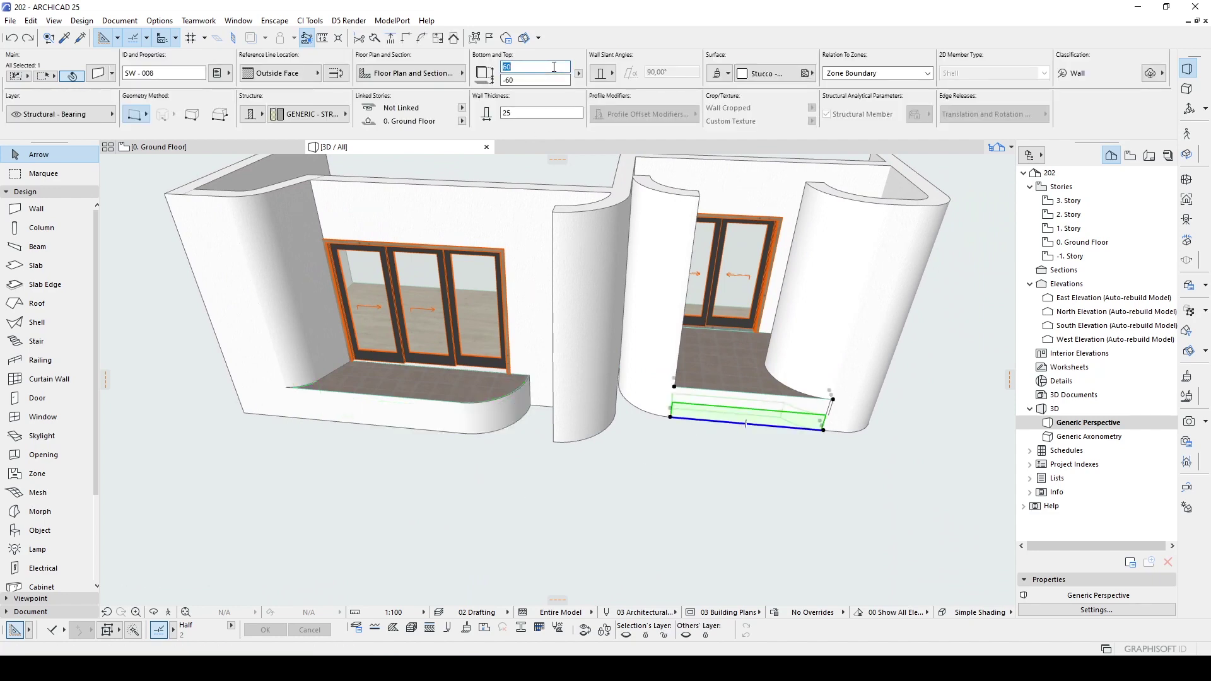
pyautogui.click(387, 485)
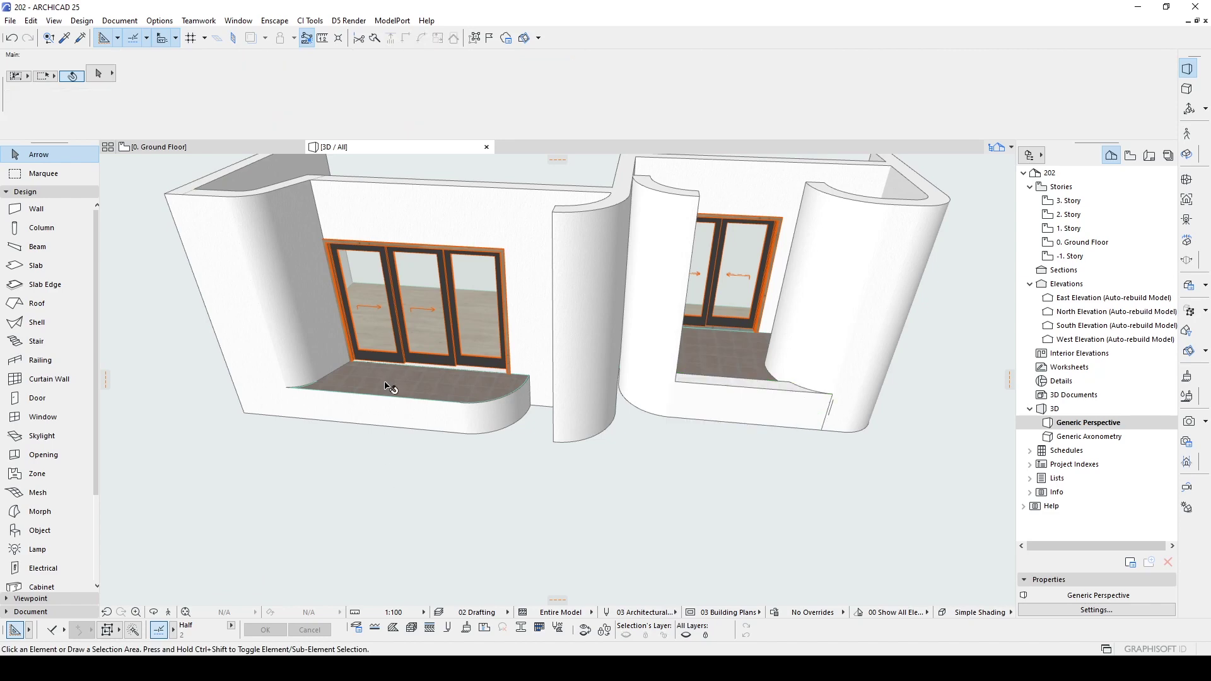
# - Lower the left balcony slab vertically so its offset from the -1. Story is 380
pyautogui.click(391, 388)
pyautogui.moveTo(391, 388)
pyautogui.keyDown('shift'); pyautogui.mouseDown(button='middle')
pyautogui.moveTo(287, 383)
pyautogui.moveTo(385, 379)
pyautogui.mouseUp(button='middle'); pyautogui.keyUp('shift')
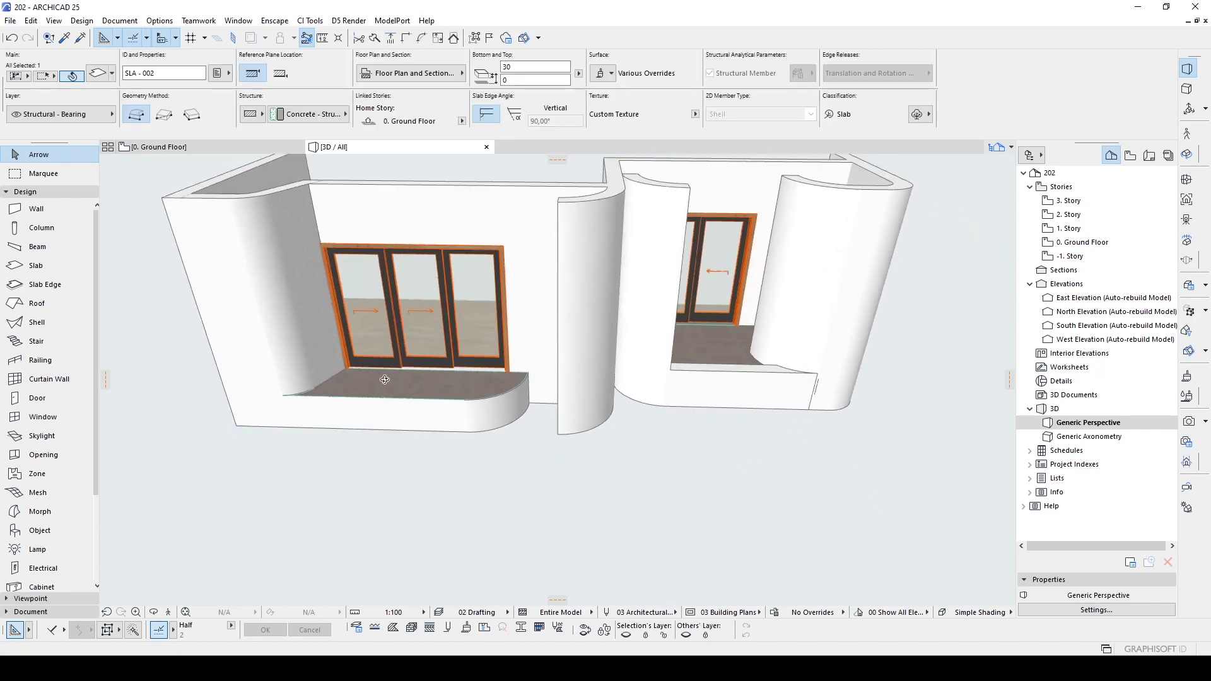
pyautogui.hotkey('ctrl', 'd')
pyautogui.click(424, 420)
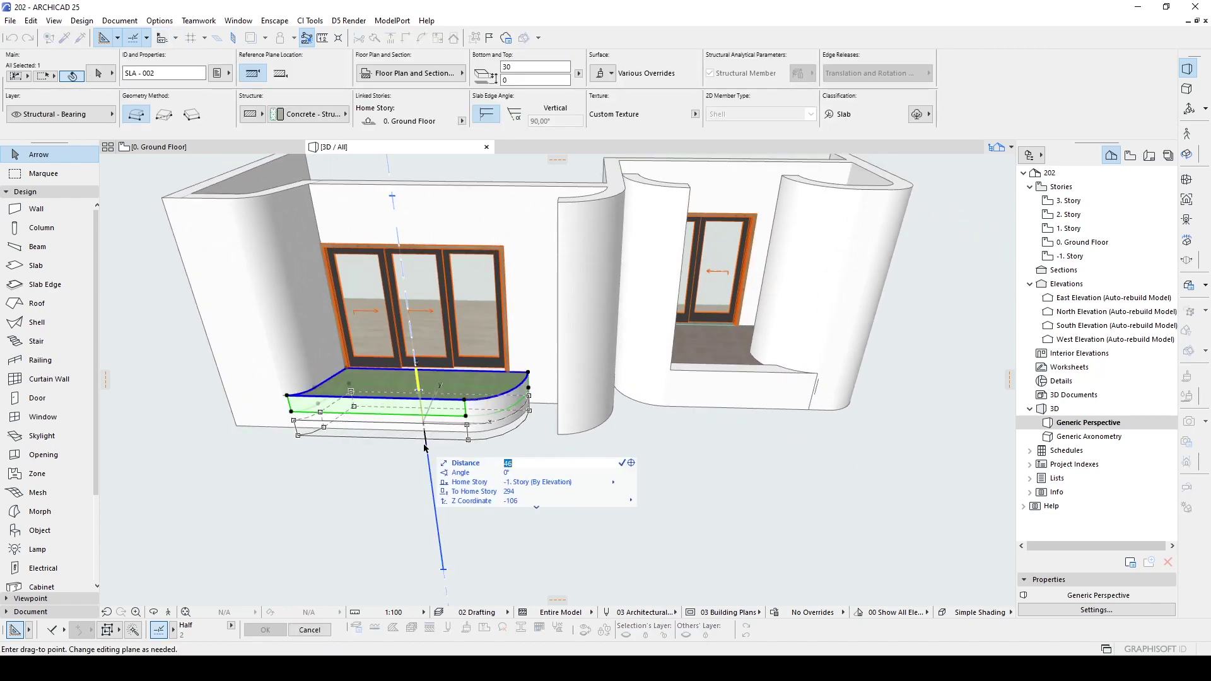
pyautogui.click(425, 448)
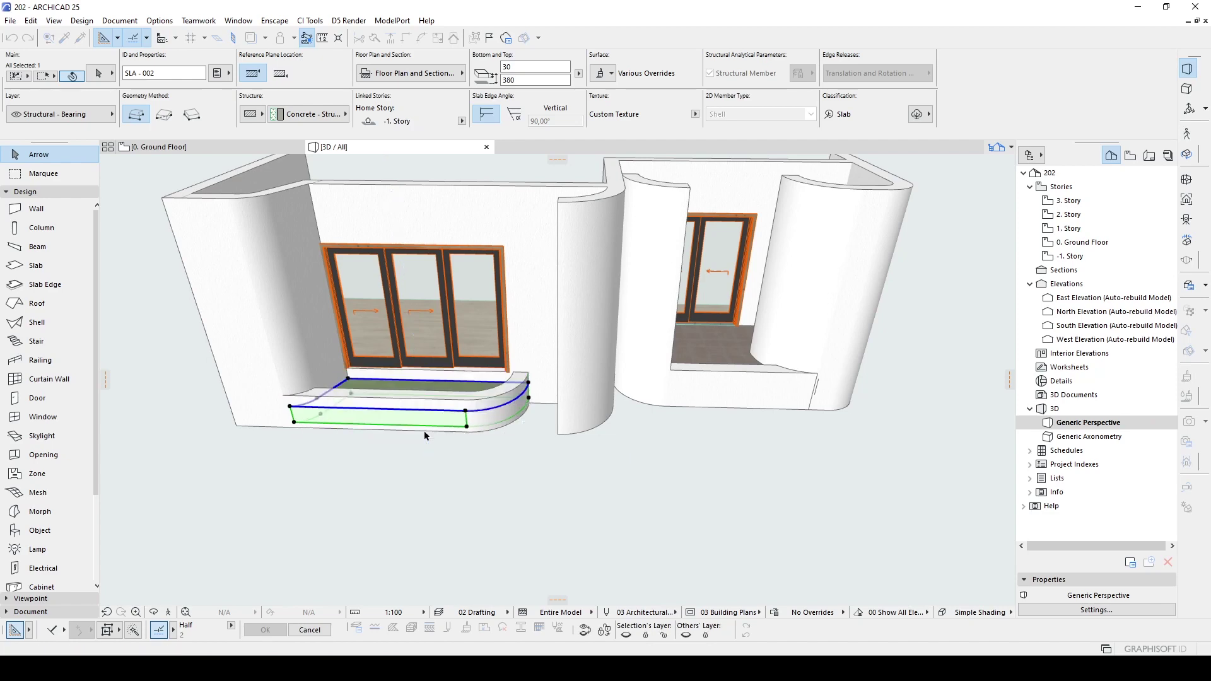
# - Override the top surface of the left balcony slab with Earth - Brown
pyautogui.click(611, 74)
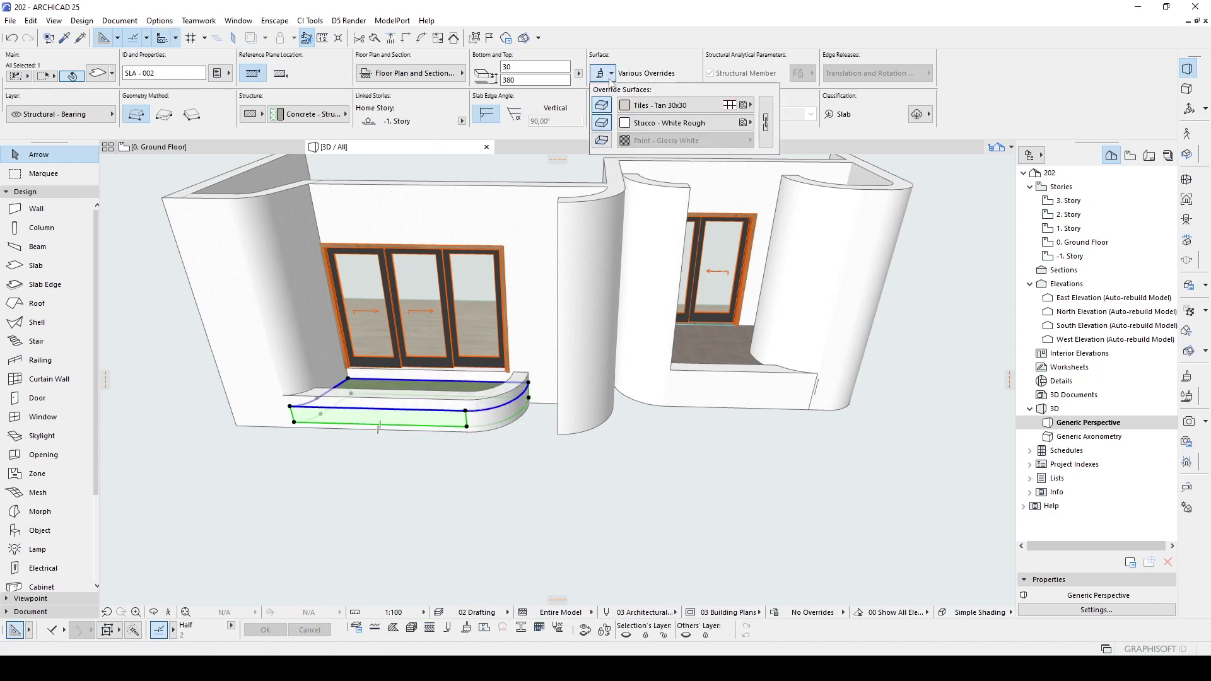
pyautogui.click(628, 104)
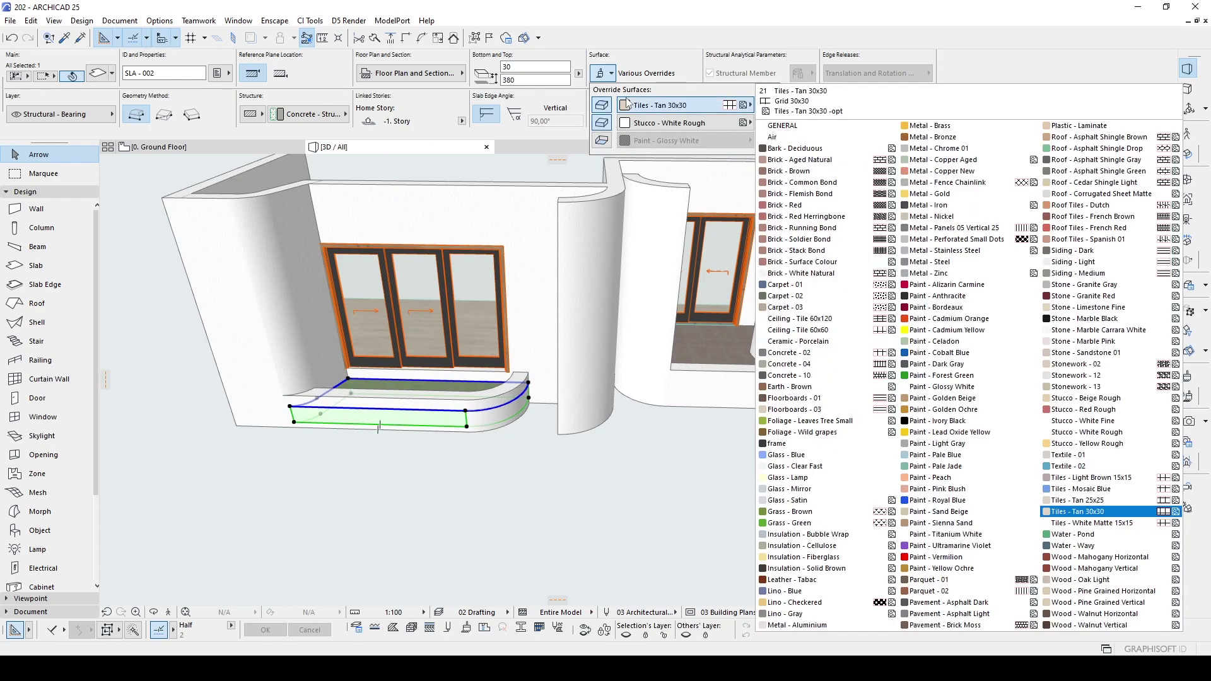
pyautogui.click(1017, 455)
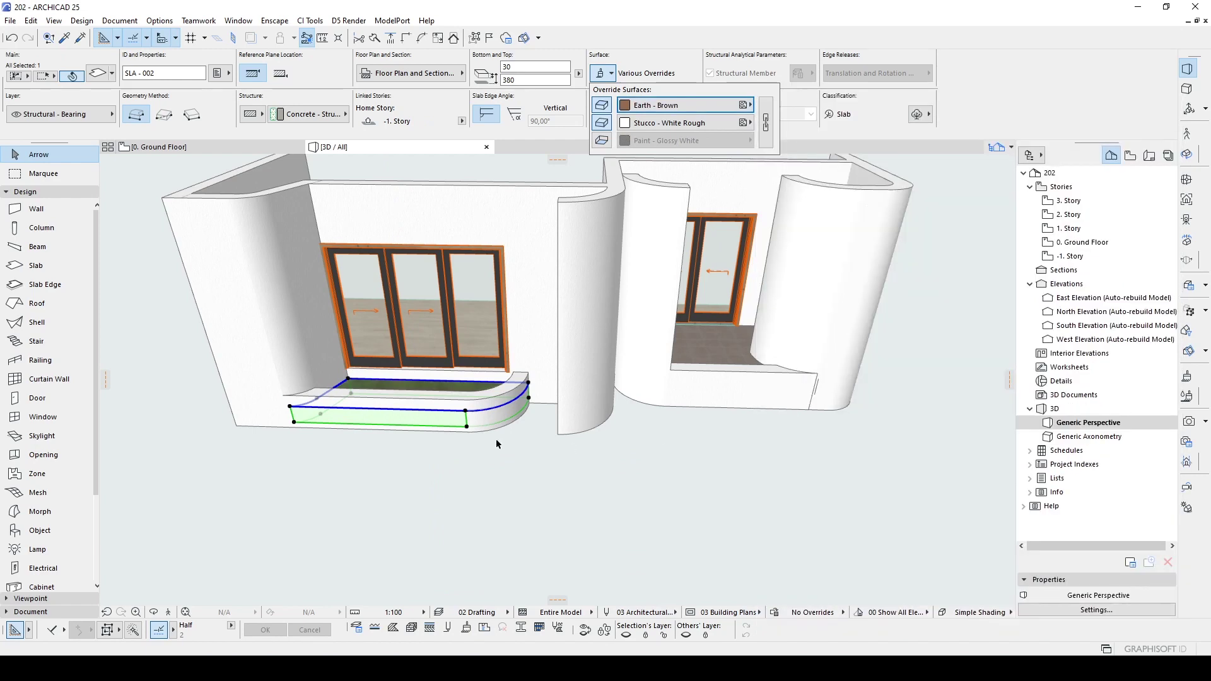
pyautogui.keyDown('shift'); pyautogui.moveTo(426, 466); pyautogui.dragTo(397, 453, button='middle'); pyautogui.keyUp('shift')
pyautogui.click(532, 498)
pyautogui.scroll(-2, 532, 498)
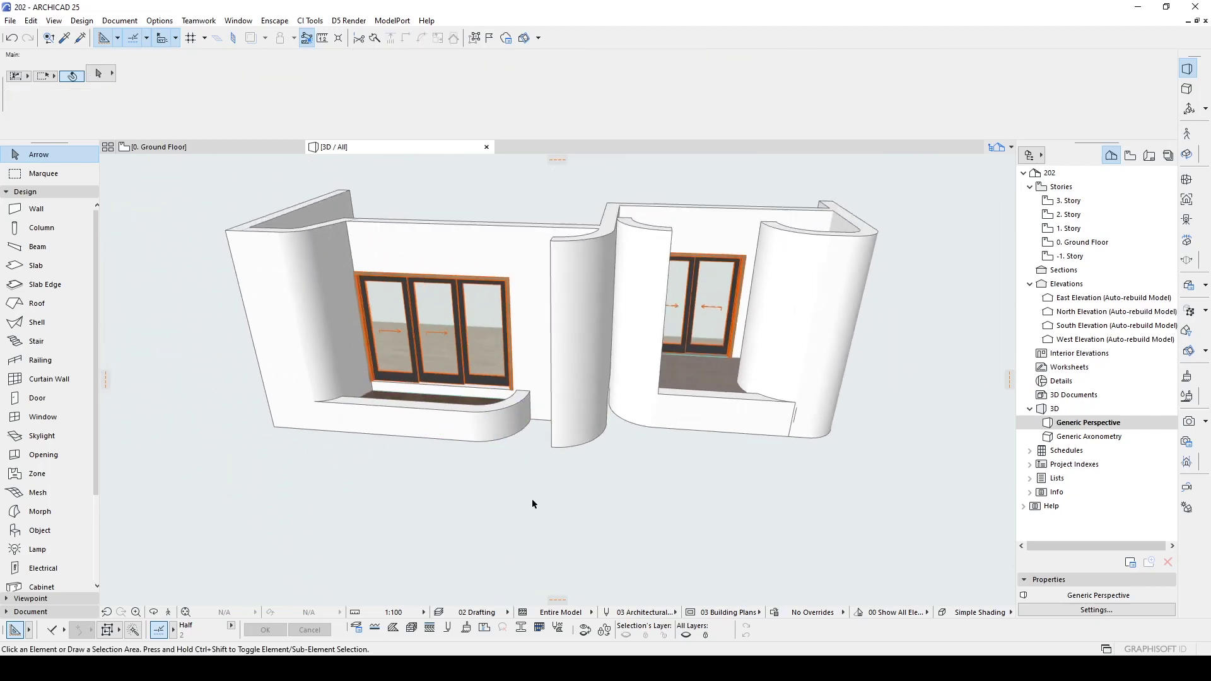
# - Cut all building elements from the ground floor plan and paste them onto 2. Story
pyautogui.moveTo(584, 424); pyautogui.dragTo(518, 442, button='middle')
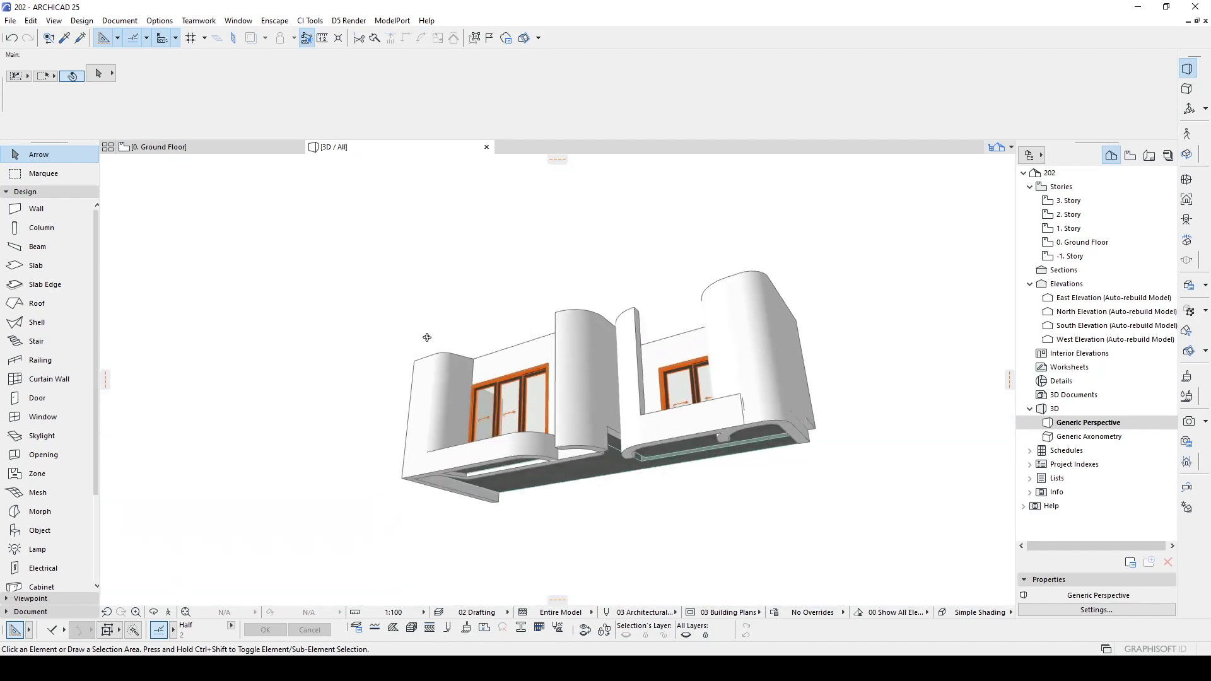
pyautogui.doubleClick(1073, 242)
pyautogui.moveTo(735, 346); pyautogui.dragTo(731, 347, button='middle')
pyautogui.moveTo(880, 496); pyautogui.dragTo(338, 193)
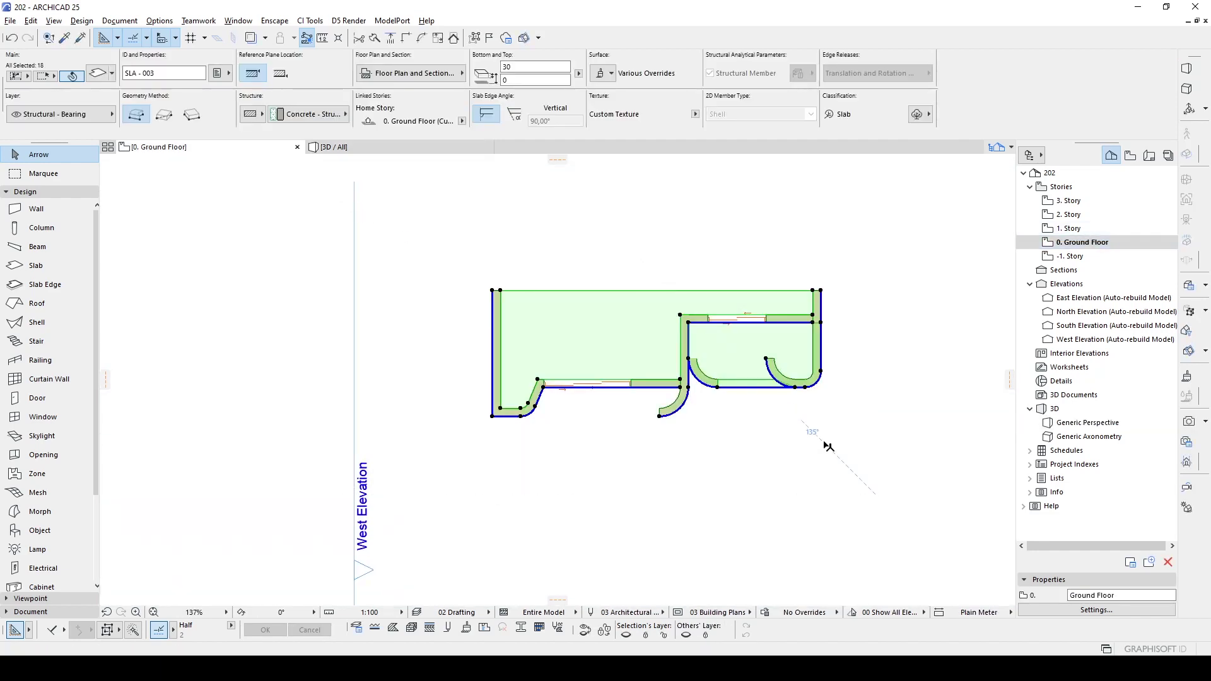
pyautogui.click(892, 490)
pyautogui.moveTo(891, 494); pyautogui.dragTo(482, 244)
pyautogui.hotkey('ctrl', 'x')
pyautogui.doubleClick(1073, 215)
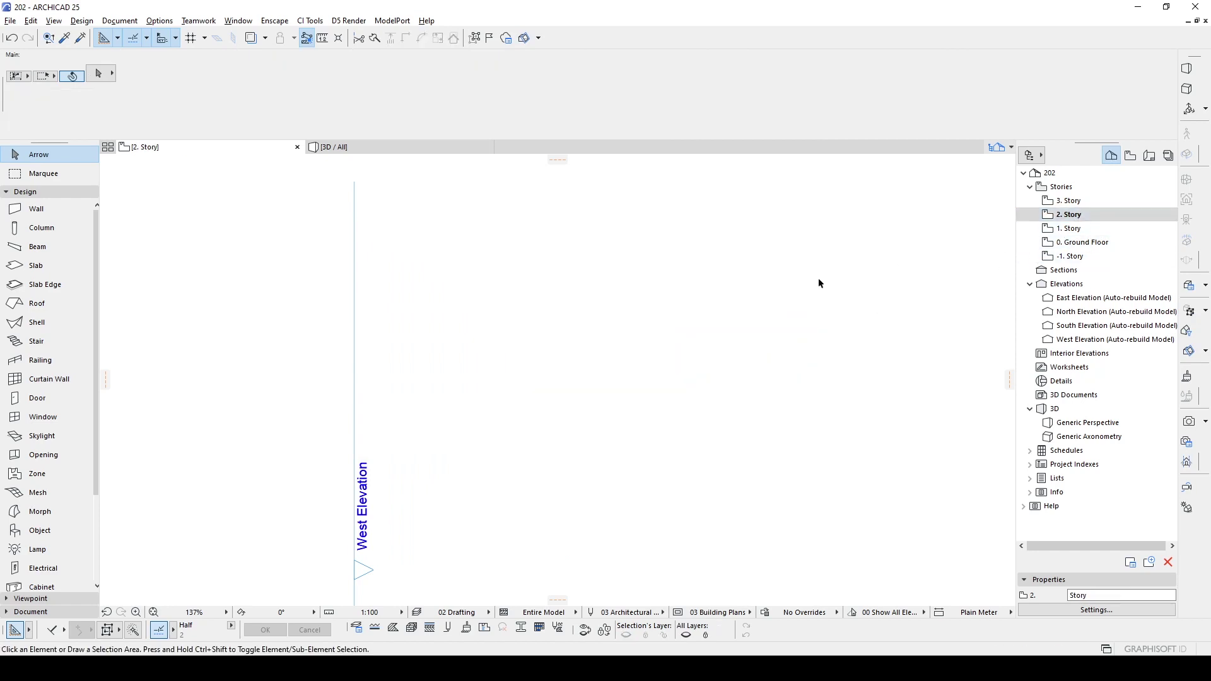
pyautogui.hotkey('ctrl', 'v')
# - Cut the three left balcony elements from the -1. Story and paste them in place onto 1. Story
pyautogui.click(1062, 257)
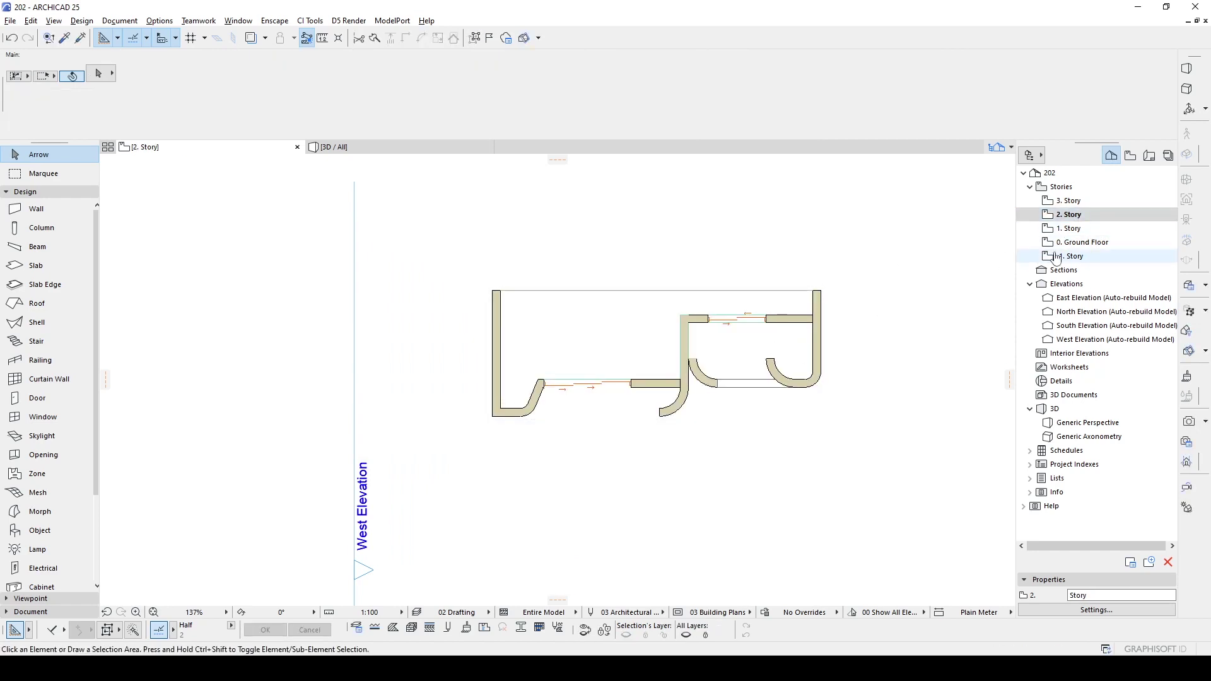
pyautogui.doubleClick(1062, 257)
pyautogui.moveTo(817, 488); pyautogui.dragTo(440, 337)
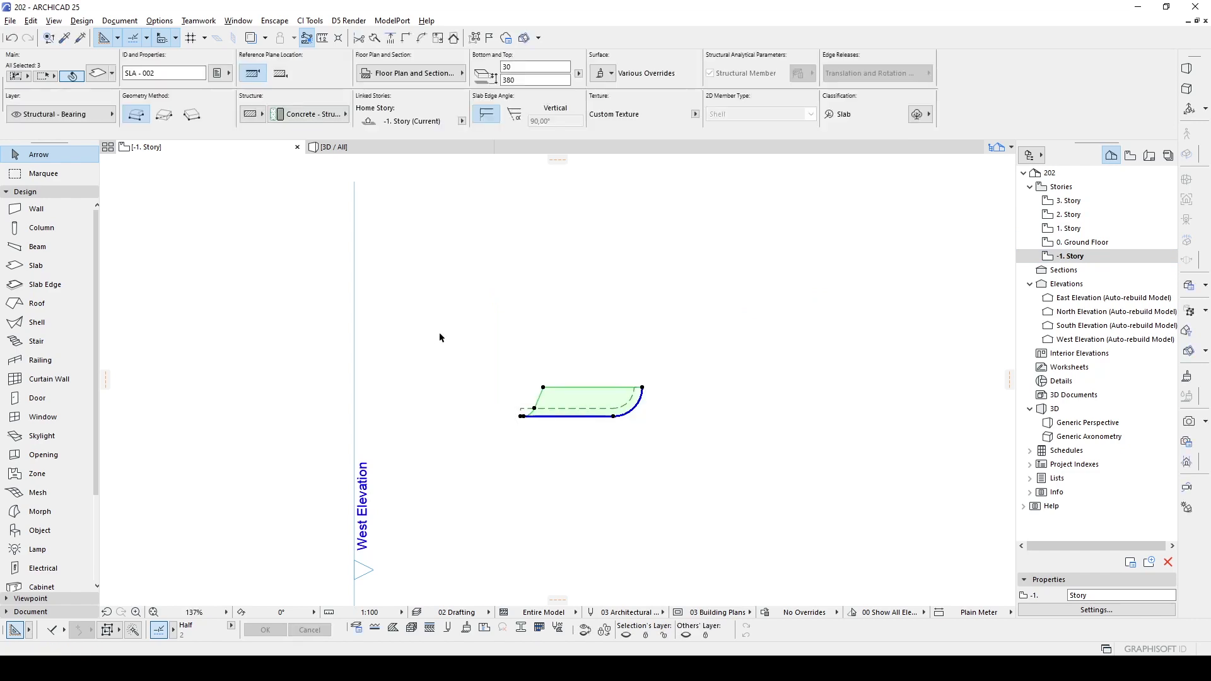
pyautogui.hotkey('ctrl', 'x')
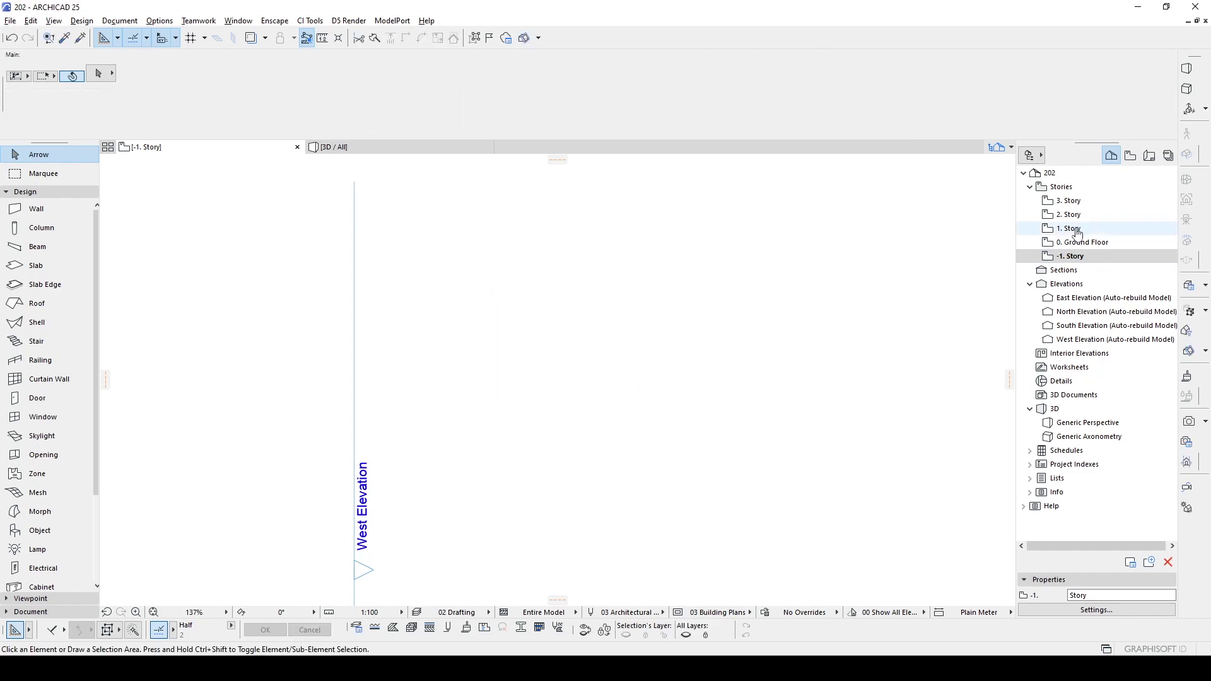
pyautogui.doubleClick(1077, 229)
pyautogui.hotkey('ctrl', 'v')
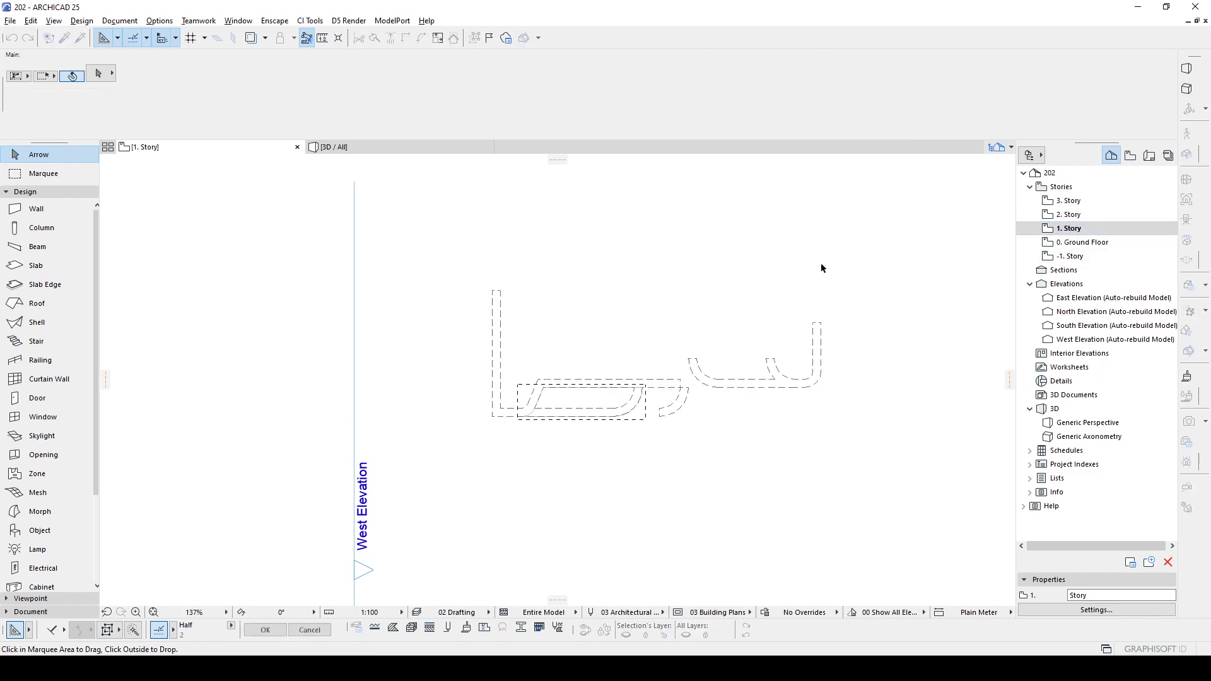
pyautogui.press('F3')
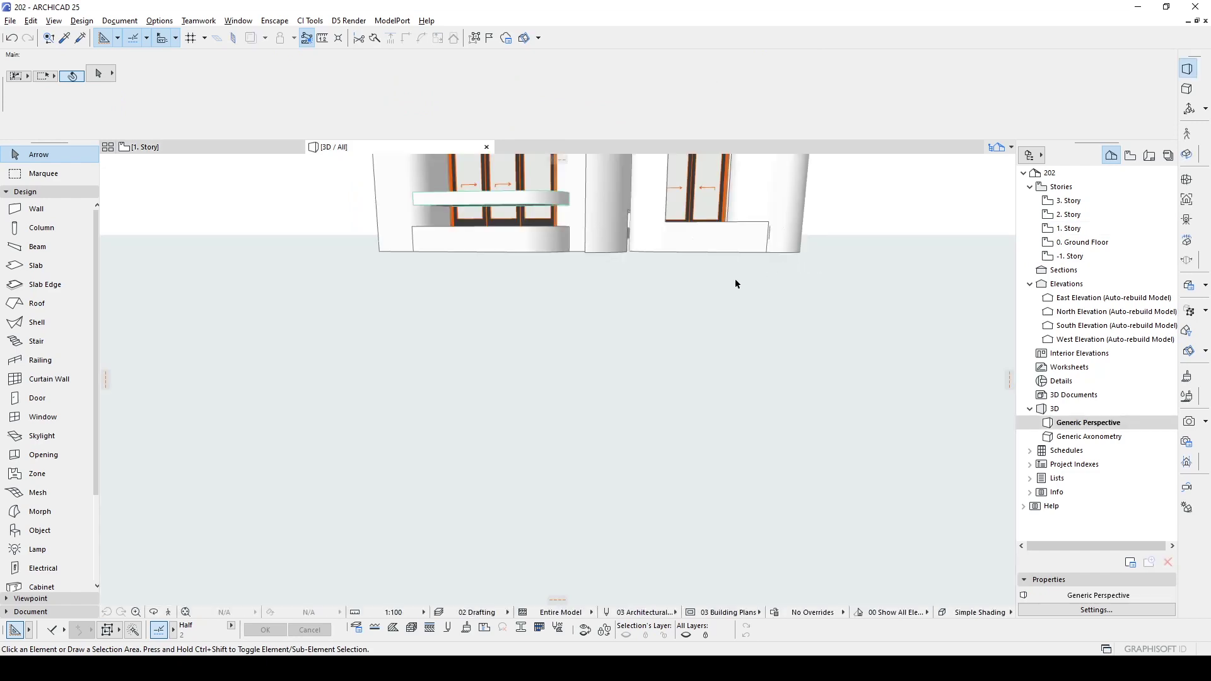
pyautogui.moveTo(736, 279); pyautogui.dragTo(745, 476, button='middle')
# - Try assigning 0. Ground Floor as the left balcony slab's home story, and undo the change
pyautogui.click(574, 379)
pyautogui.keyDown('shift'); pyautogui.moveTo(574, 380); pyautogui.dragTo(580, 221, button='middle'); pyautogui.keyUp('shift')
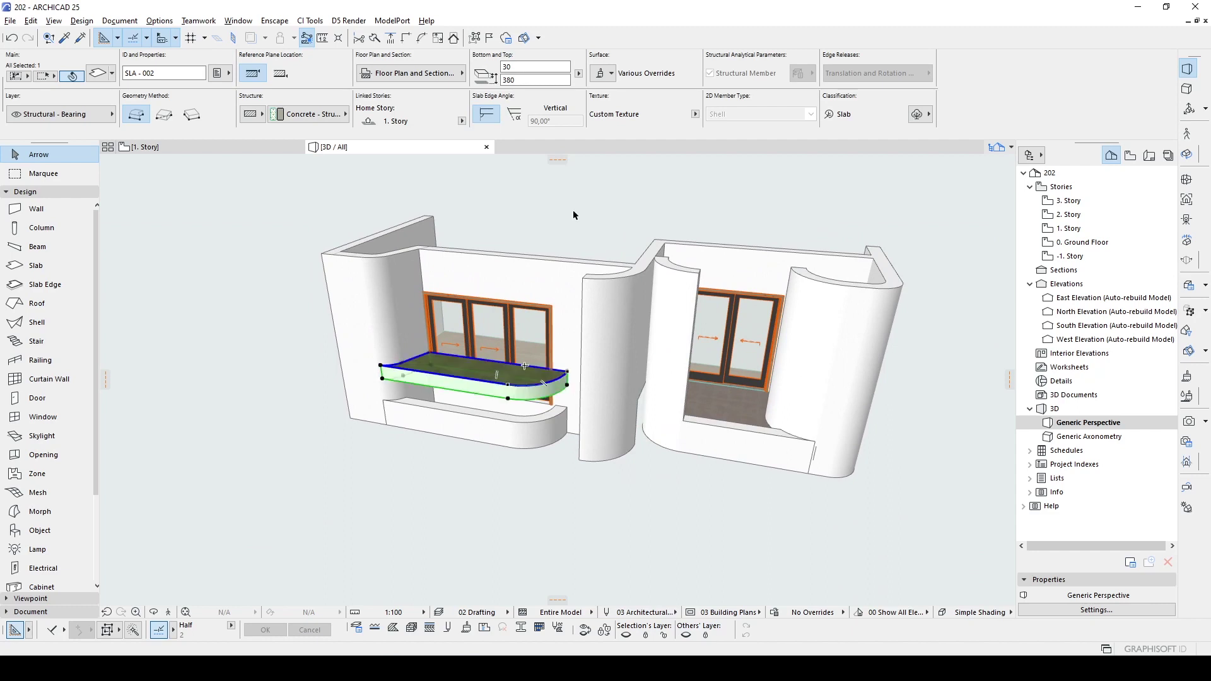
pyautogui.click(462, 120)
pyautogui.click(505, 146)
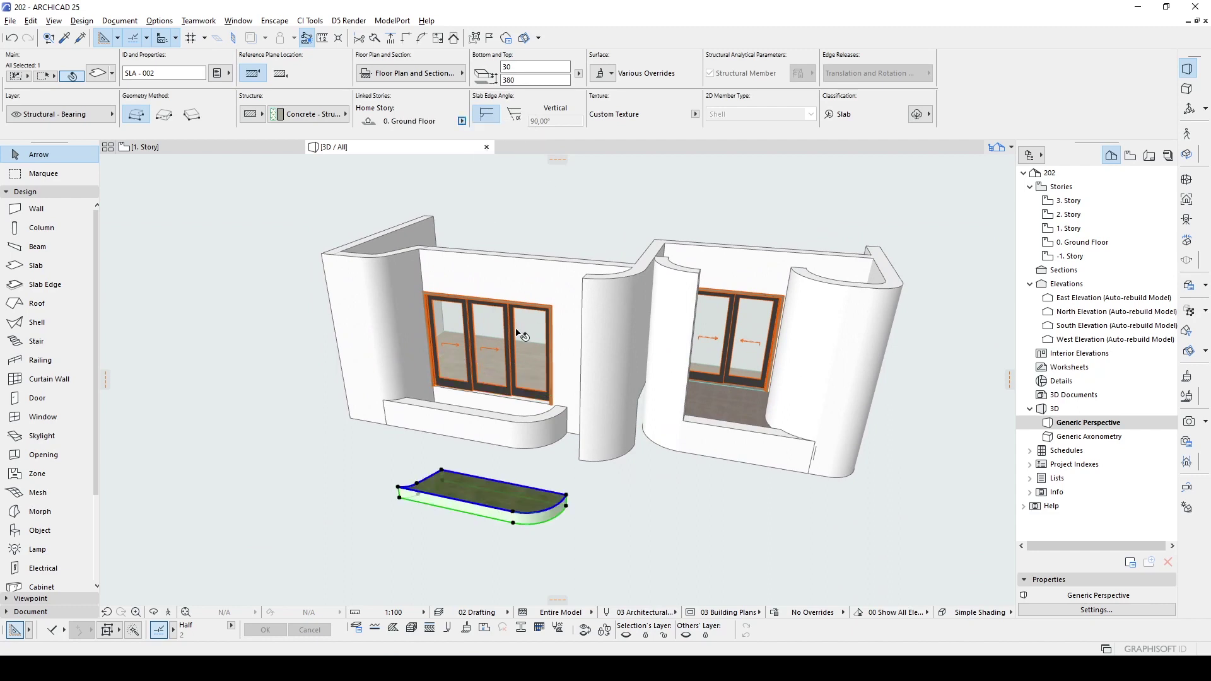
pyautogui.keyDown('shift'); pyautogui.moveTo(518, 333); pyautogui.dragTo(611, 261, button='middle'); pyautogui.keyUp('shift')
pyautogui.hotkey('ctrl', 'z')
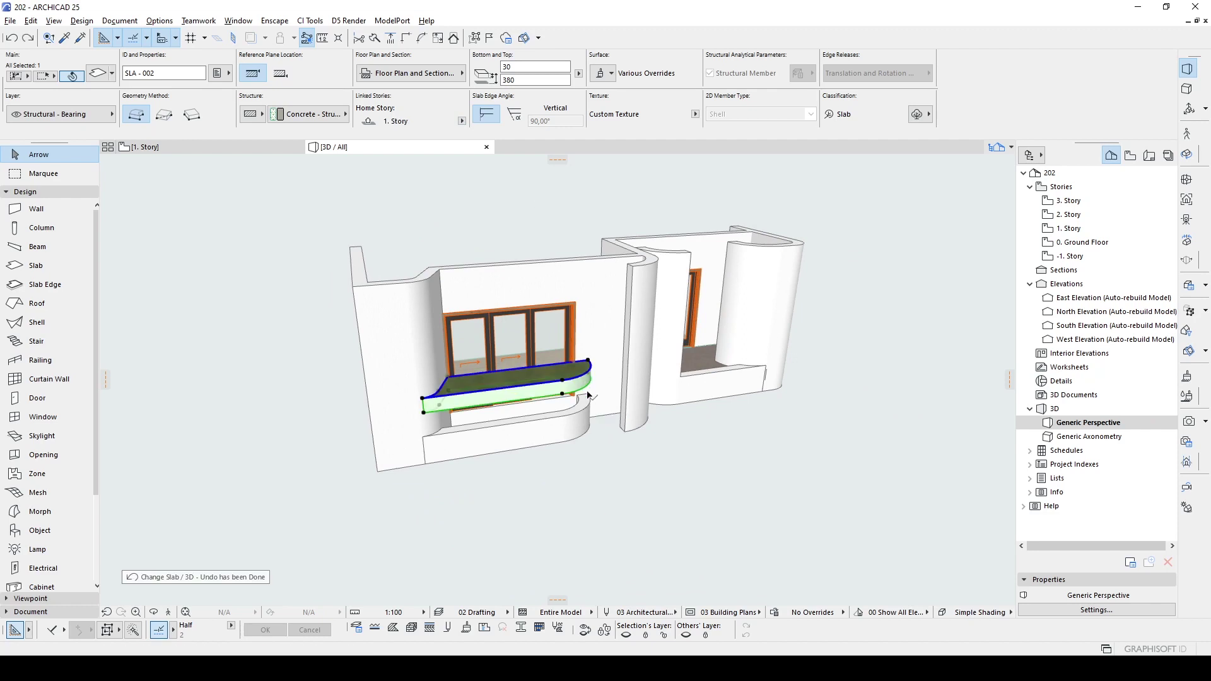
# - Try dragging the left balcony slab vertically down to its low walls, and undo the last drag
pyautogui.click(588, 361)
pyautogui.click(588, 362)
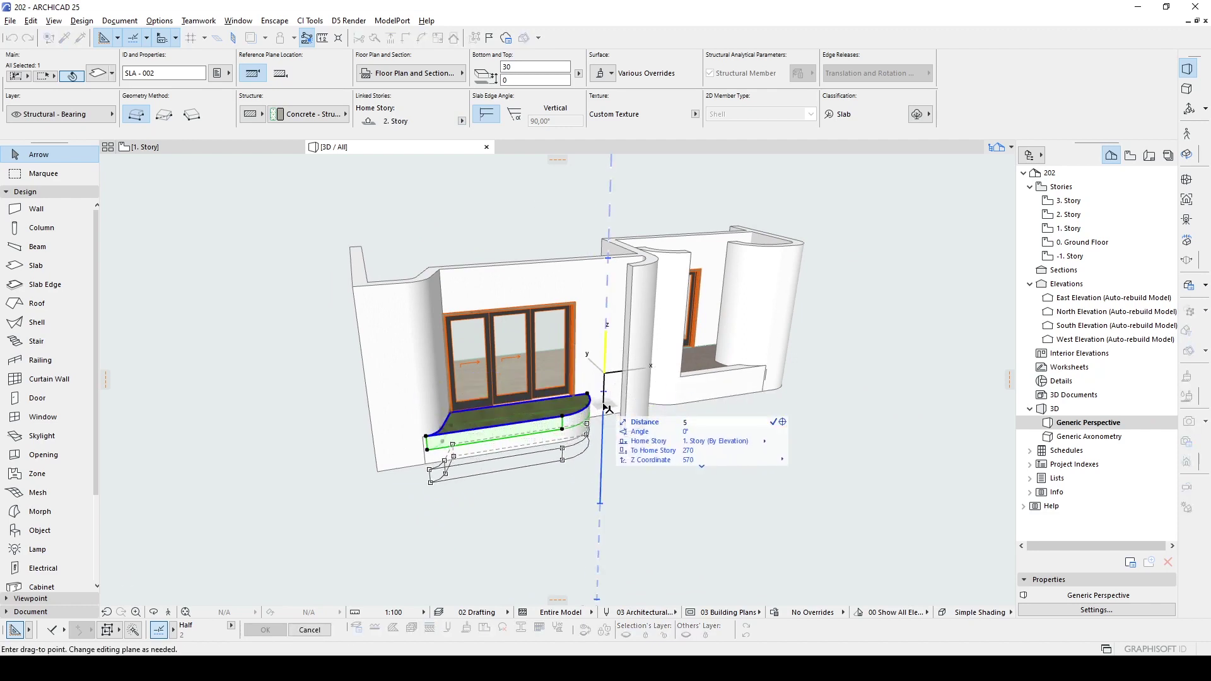
pyautogui.click(608, 397)
pyautogui.keyDown('shift'); pyautogui.moveTo(605, 395); pyautogui.dragTo(730, 431, button='middle'); pyautogui.keyUp('shift')
pyautogui.hotkey('ctrl', 'z')
# - Move the left balcony slab vertically so its offset from its home story, 1. Story, is 280
pyautogui.click(588, 383)
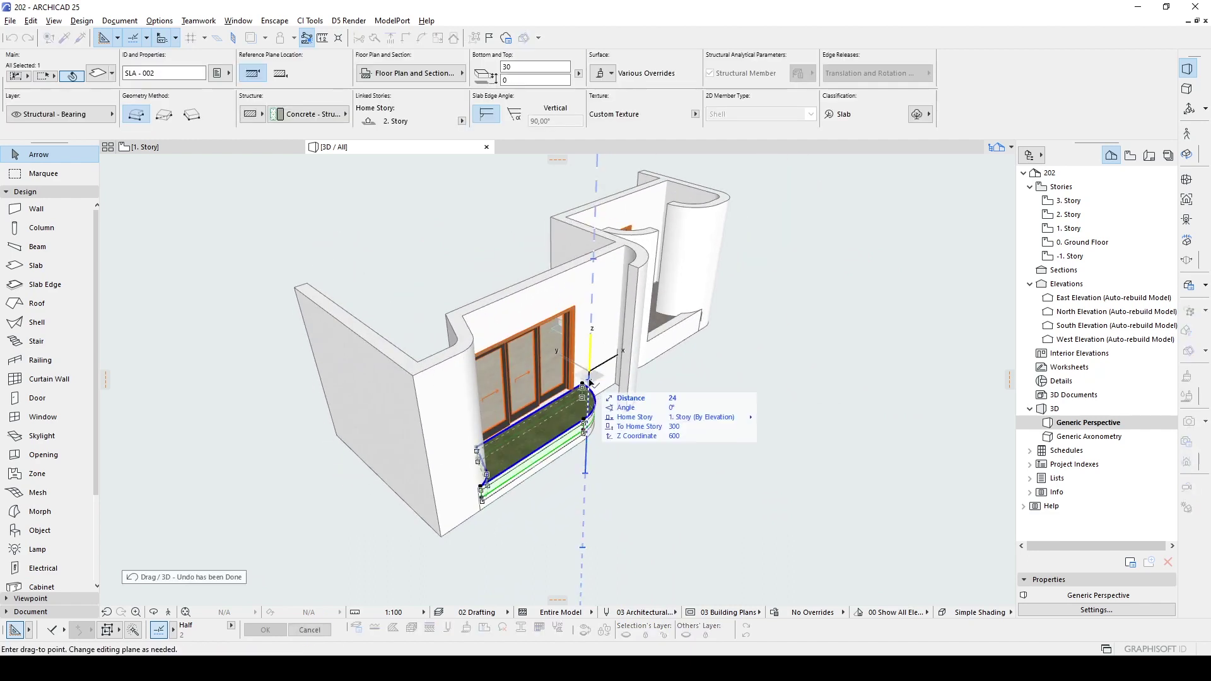
pyautogui.write('280')
pyautogui.press('Return')
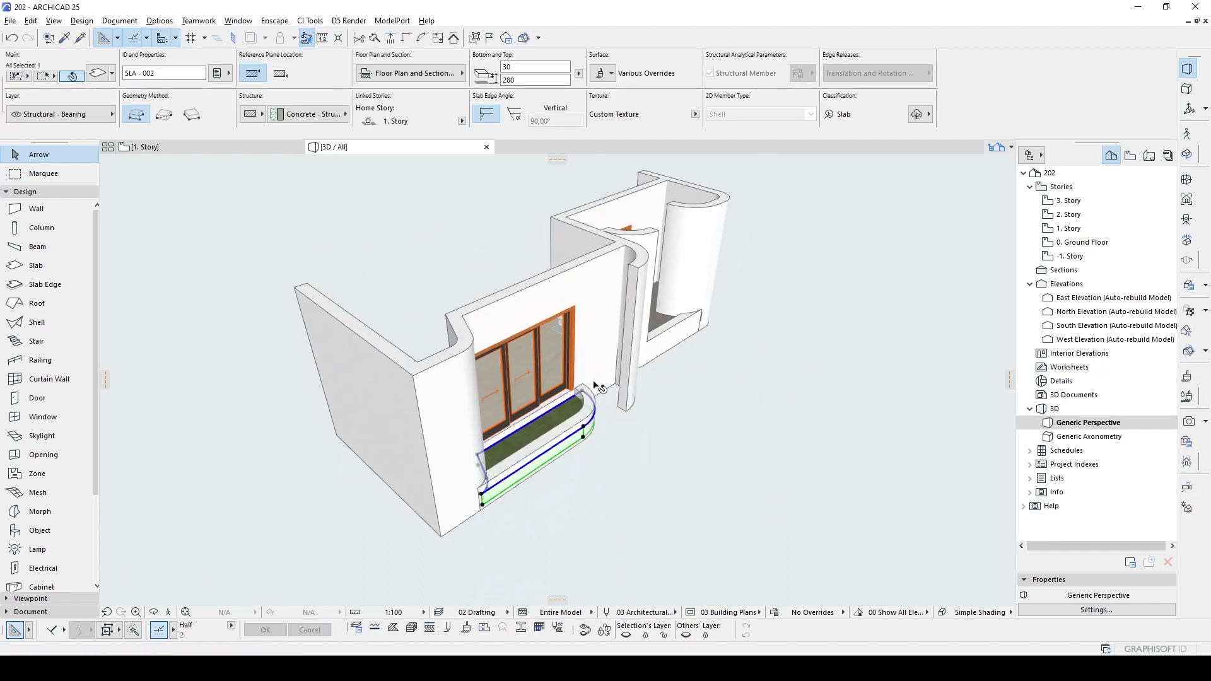
pyautogui.keyDown('shift'); pyautogui.moveTo(596, 387); pyautogui.dragTo(575, 355, button='middle'); pyautogui.keyUp('shift')
pyautogui.click(314, 340)
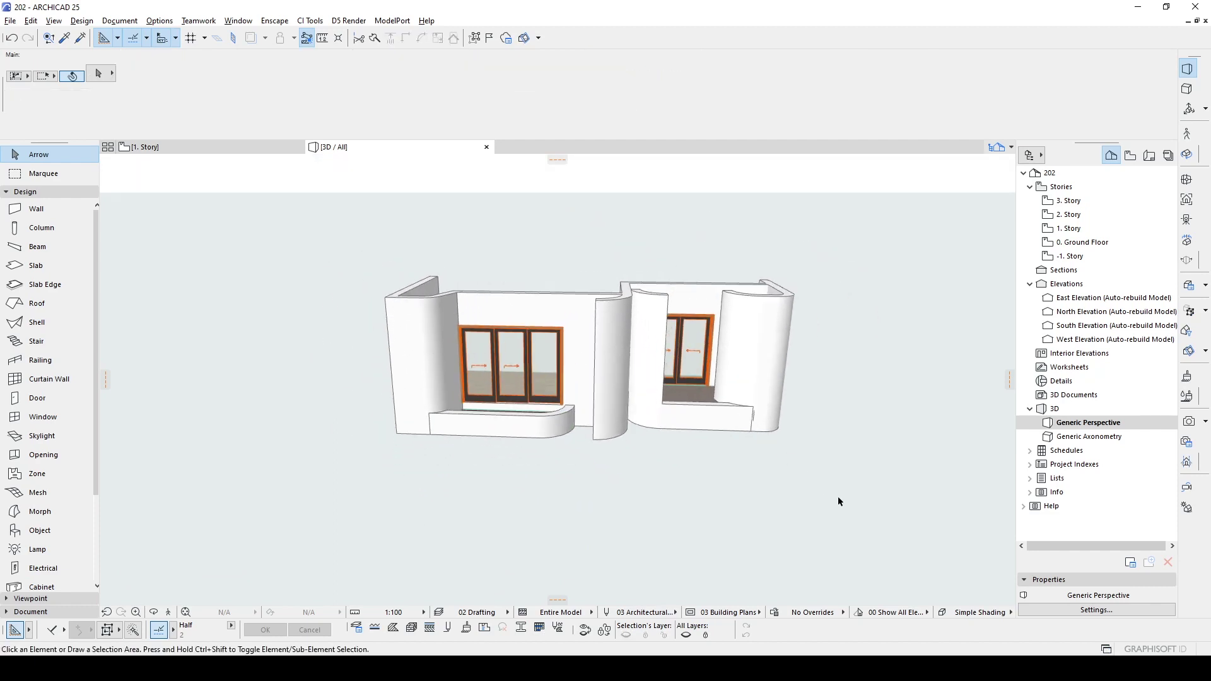
# - Copy the entire modelled storey, with its walls, slabs and balconies, vertically down by 300
pyautogui.moveTo(911, 528); pyautogui.dragTo(335, 231)
pyautogui.hotkey('ctrl', 'd')
pyautogui.click(765, 311)
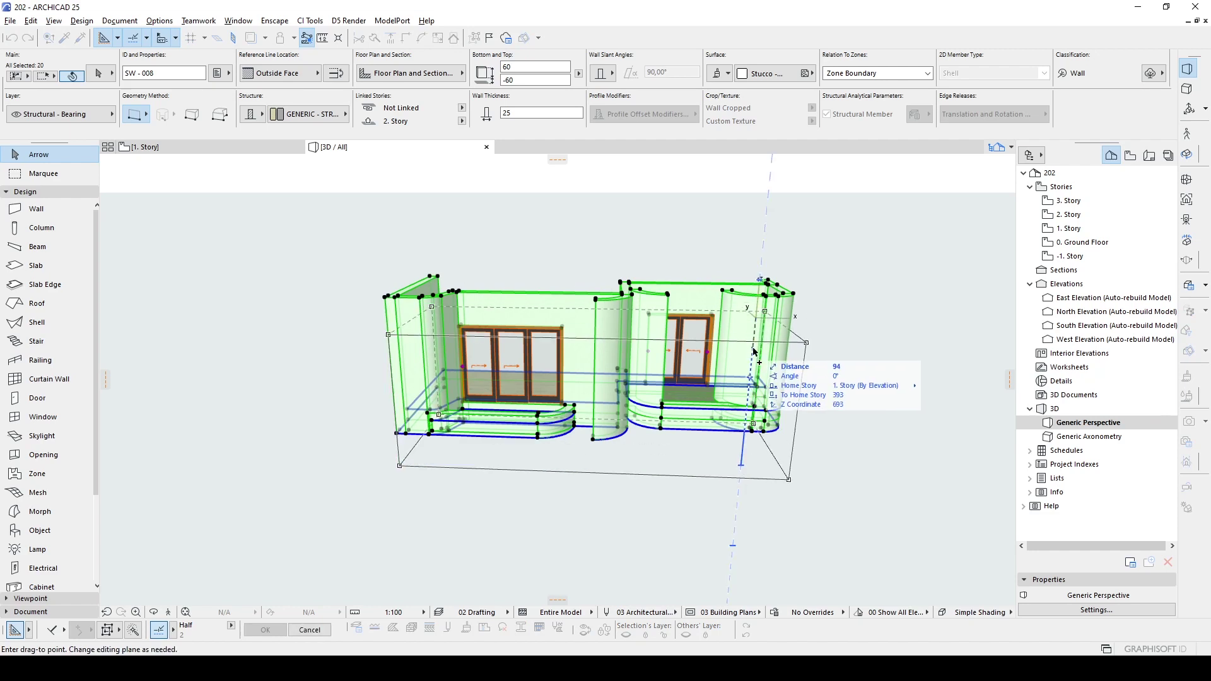
pyautogui.write('300')
pyautogui.press('Return')
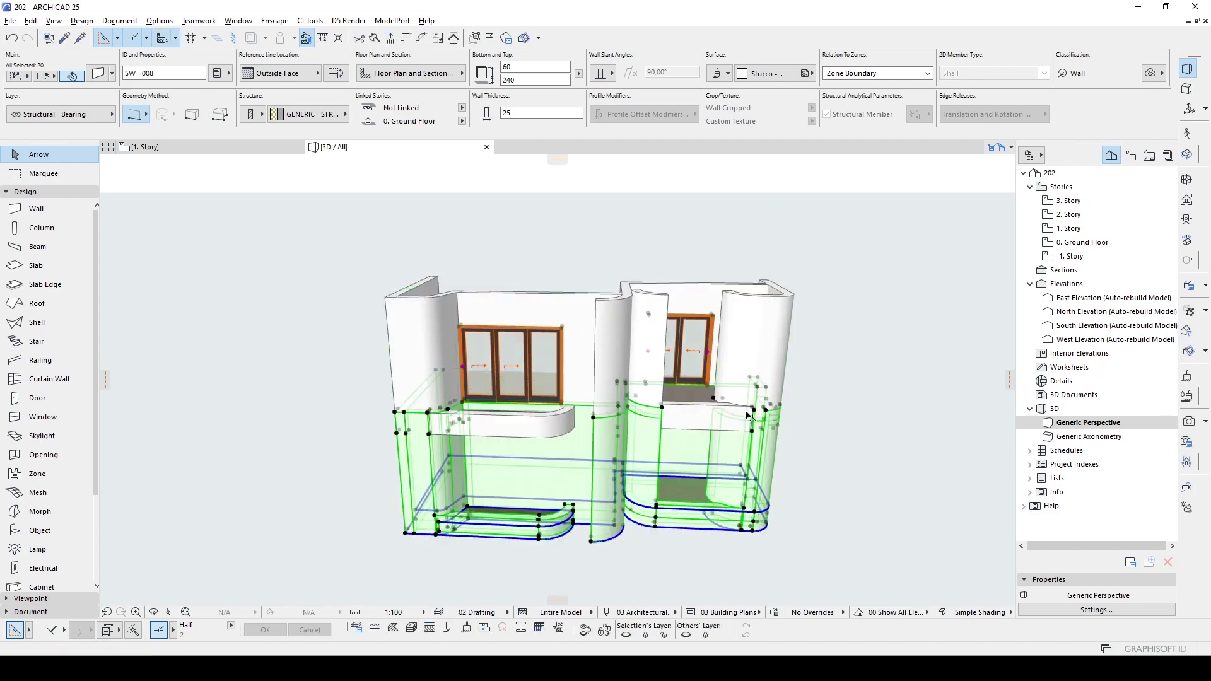
pyautogui.click(827, 411)
# - Try to drag both upper sliding doors down to the lower storey's walls, and undo the move
pyautogui.click(559, 349)
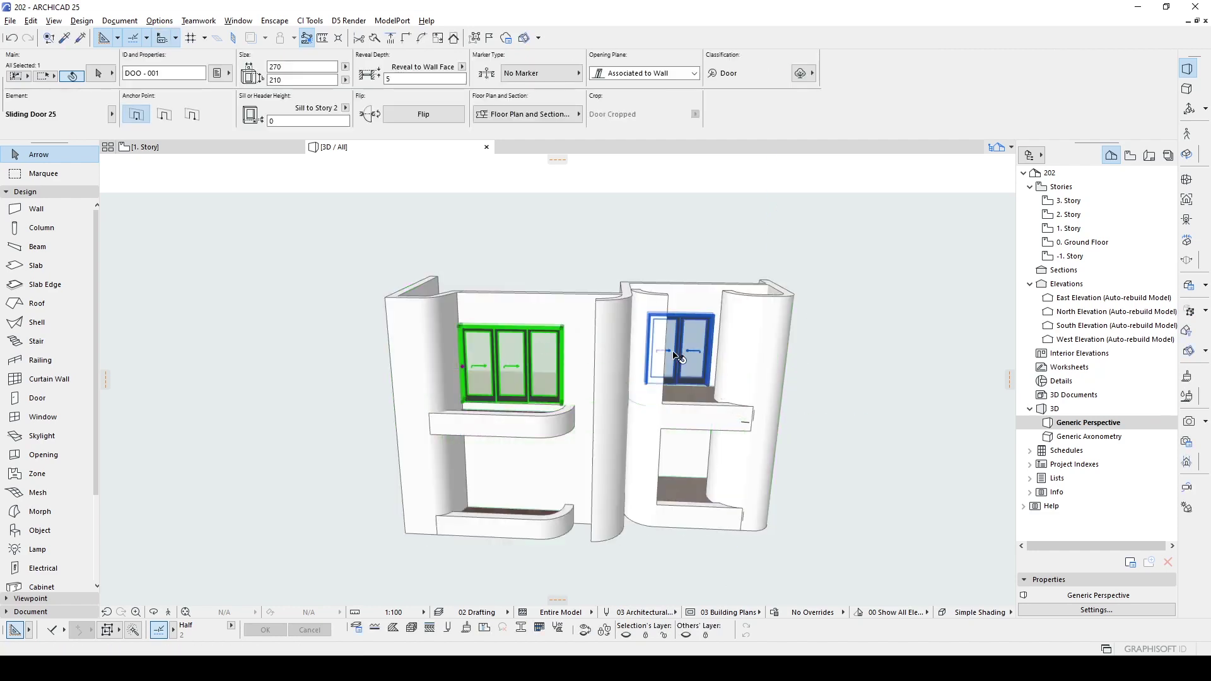
pyautogui.keyDown('shift'); pyautogui.click(677, 356); pyautogui.keyUp('shift')
pyautogui.hotkey('ctrl', 'd')
pyautogui.click(825, 338)
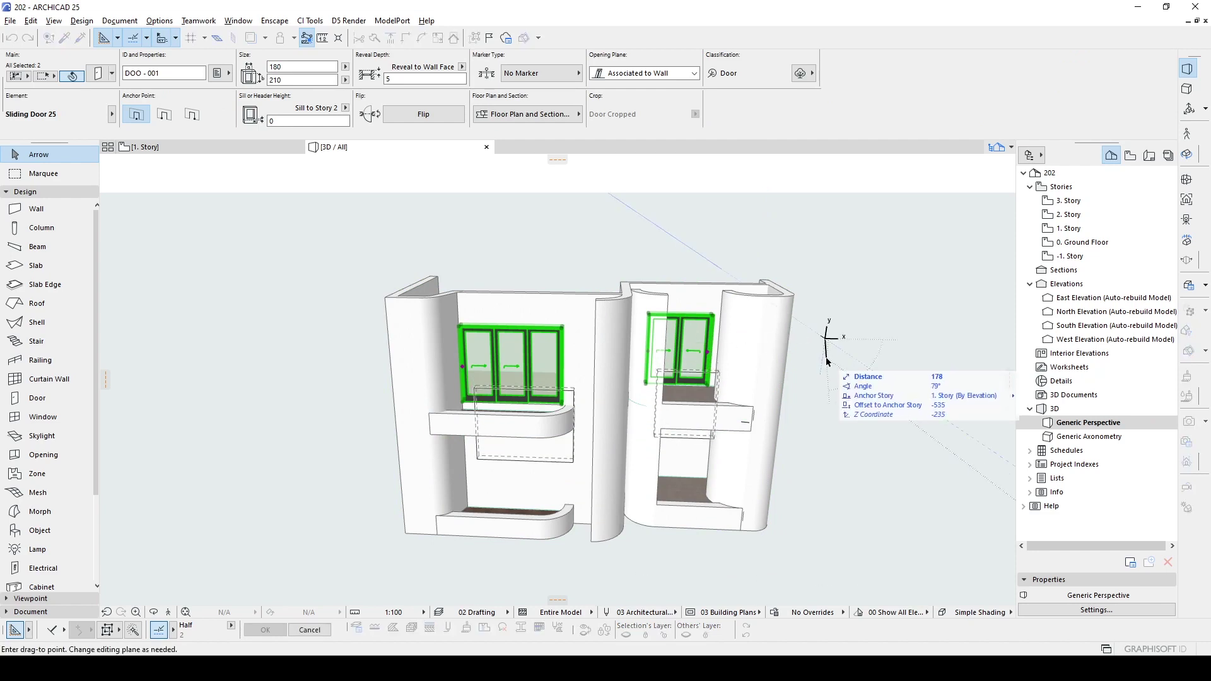
pyautogui.click(822, 373)
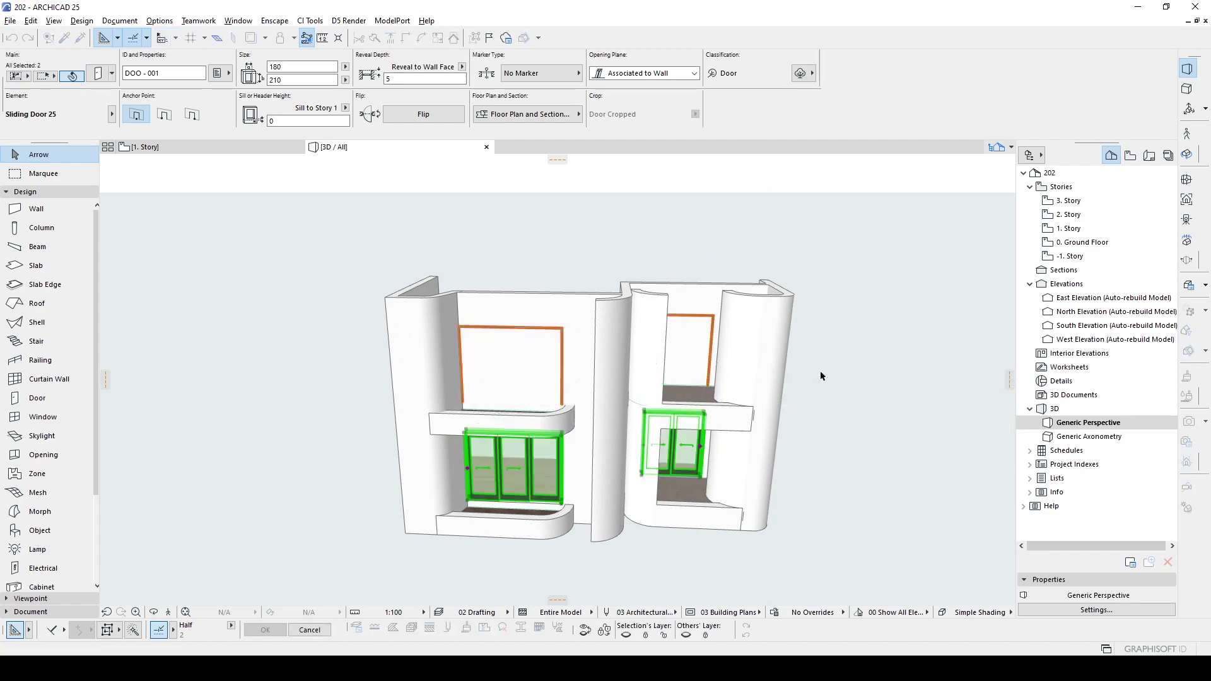
pyautogui.keyDown('shift'); pyautogui.moveTo(820, 370); pyautogui.dragTo(654, 434, button='middle'); pyautogui.keyUp('shift')
pyautogui.hotkey('ctrl', 'z')
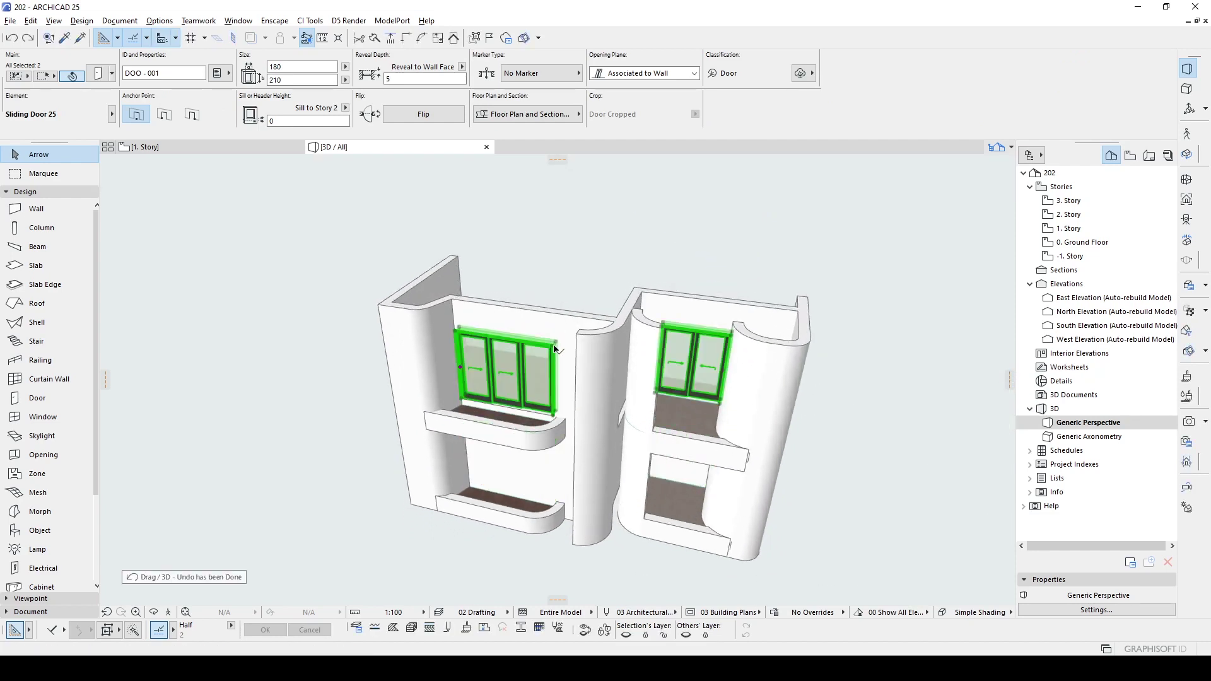
# - Copy both upper sliding doors vertically down into the lower storey's walls
pyautogui.click(554, 346)
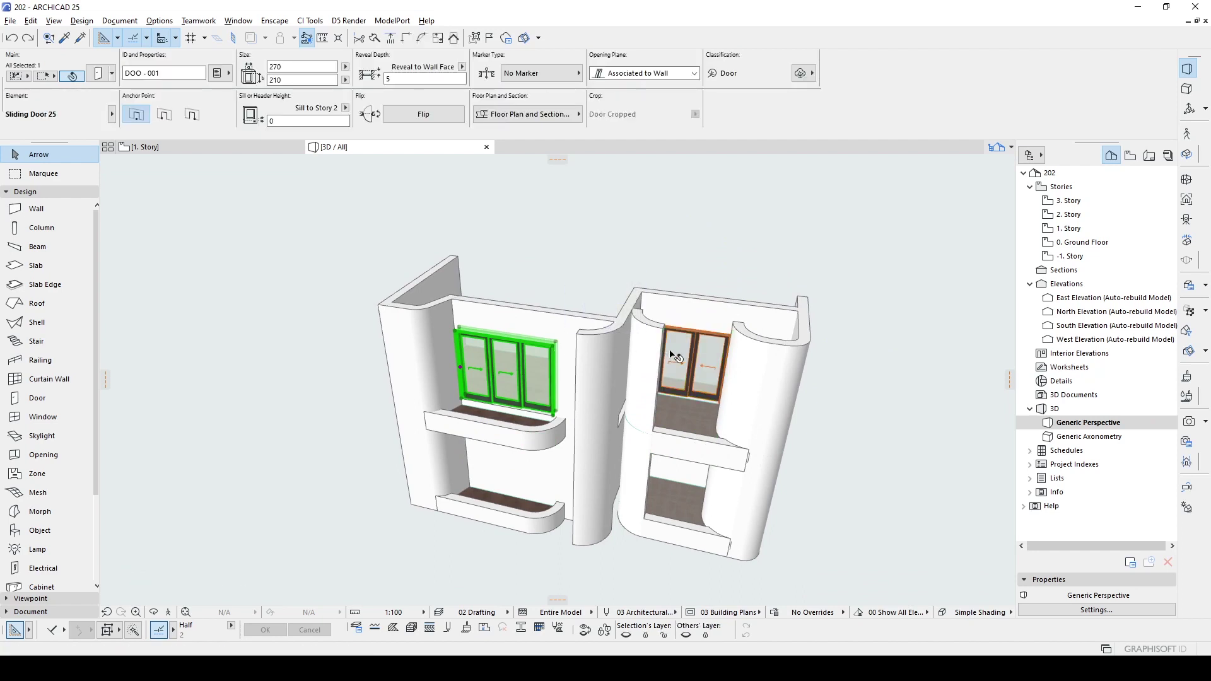
pyautogui.press('Escape')
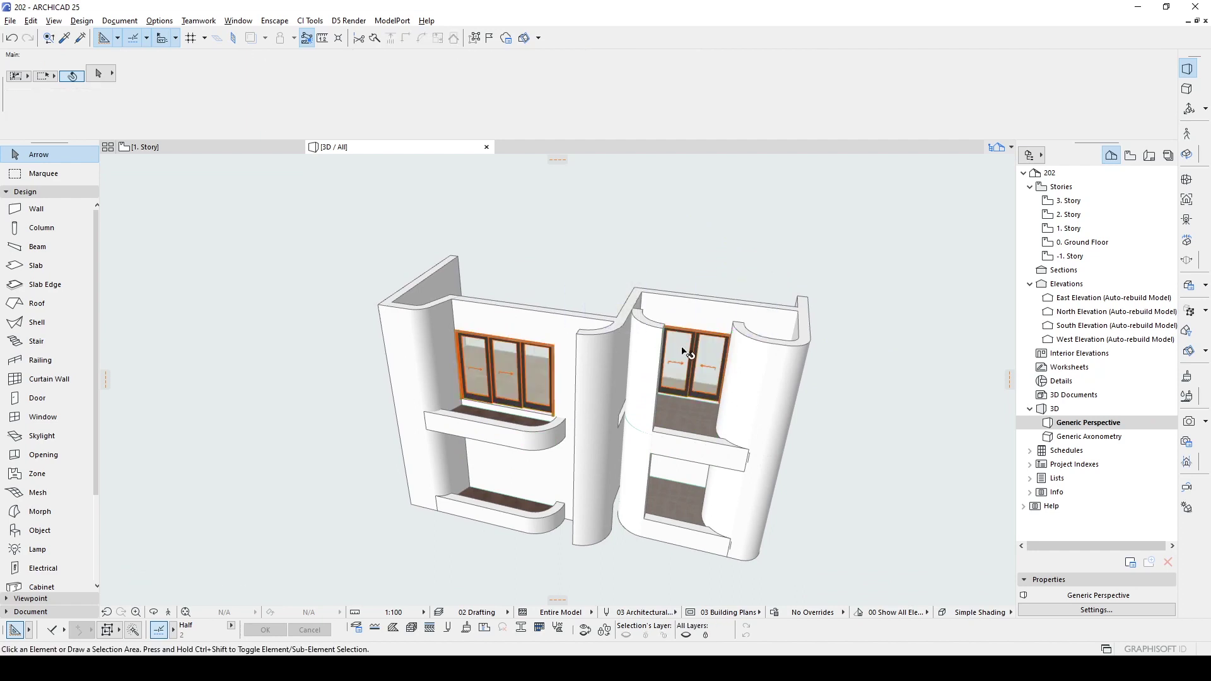
pyautogui.hotkey('ctrl', 'z')
pyautogui.hotkey('ctrl', 'd')
pyautogui.click(843, 376)
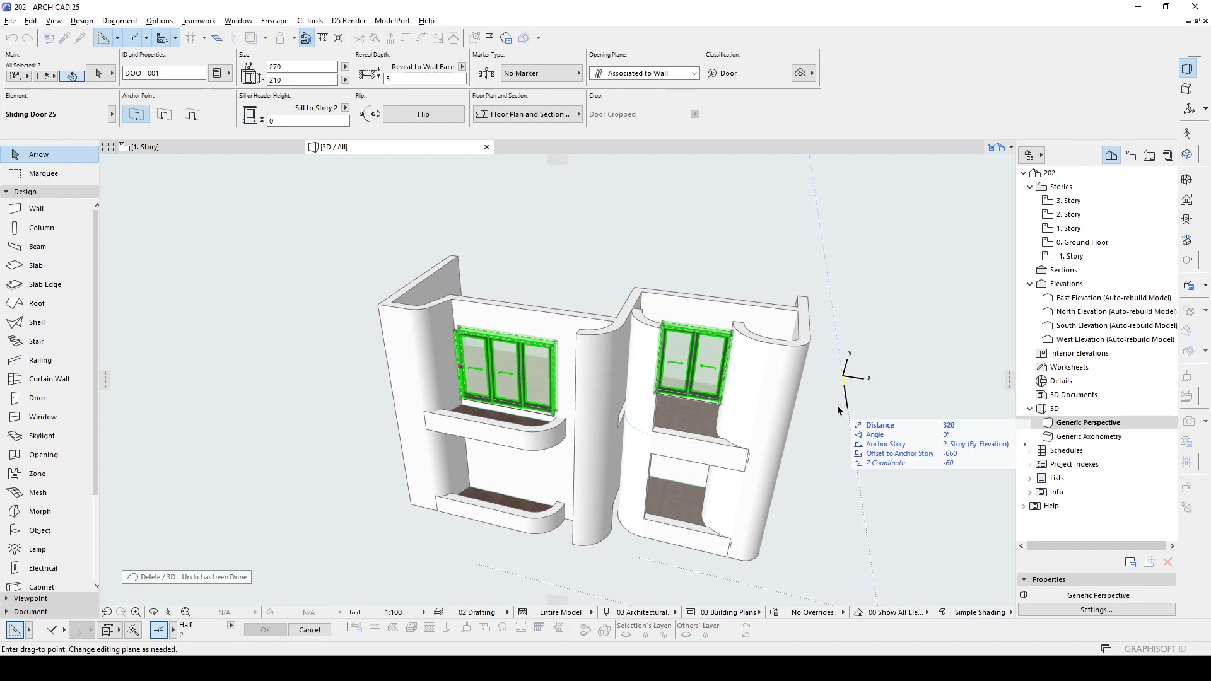
pyautogui.keyDown('shift'); pyautogui.moveTo(838, 427); pyautogui.dragTo(859, 378, button='middle'); pyautogui.keyUp('shift')
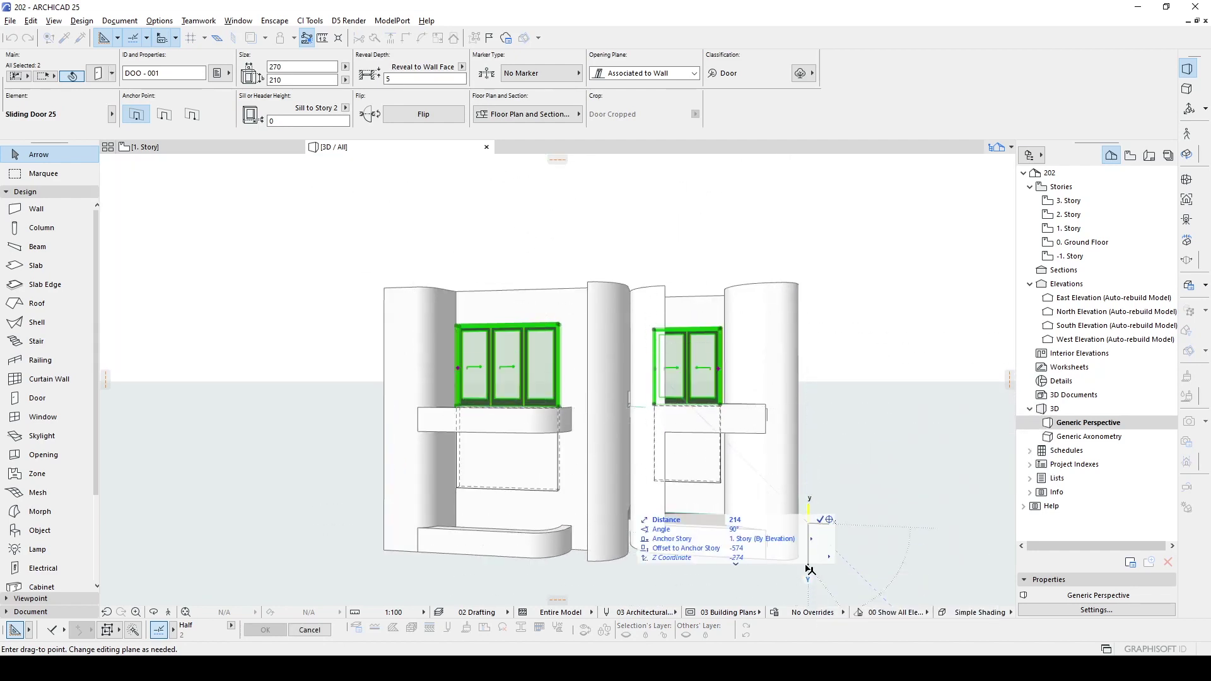
pyautogui.write('30')
pyautogui.press('Return')
pyautogui.keyDown('shift'); pyautogui.moveTo(790, 383); pyautogui.dragTo(789, 356, button='middle'); pyautogui.keyUp('shift')
pyautogui.click(839, 343)
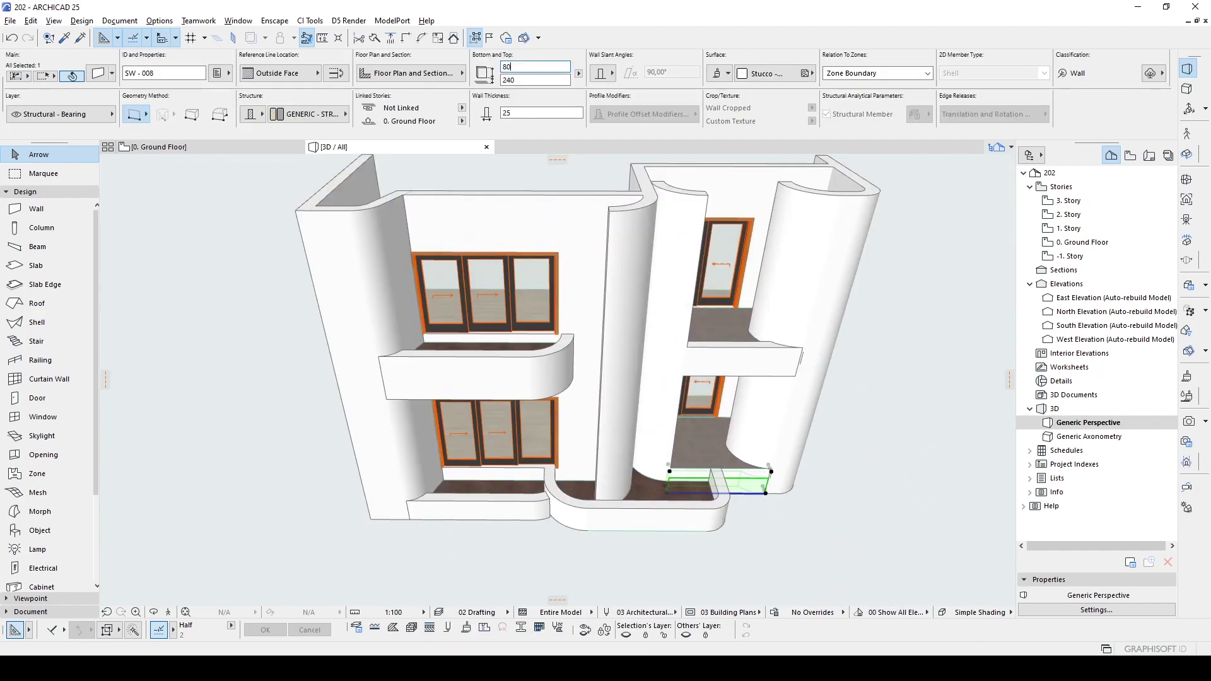
# - Set the height of the low wall across the lower storey's recessed right opening to 90
pyautogui.scroll(2, 689, 436)
pyautogui.keyDown('shift'); pyautogui.moveTo(690, 435); pyautogui.dragTo(711, 277, button='middle'); pyautogui.keyUp('shift')
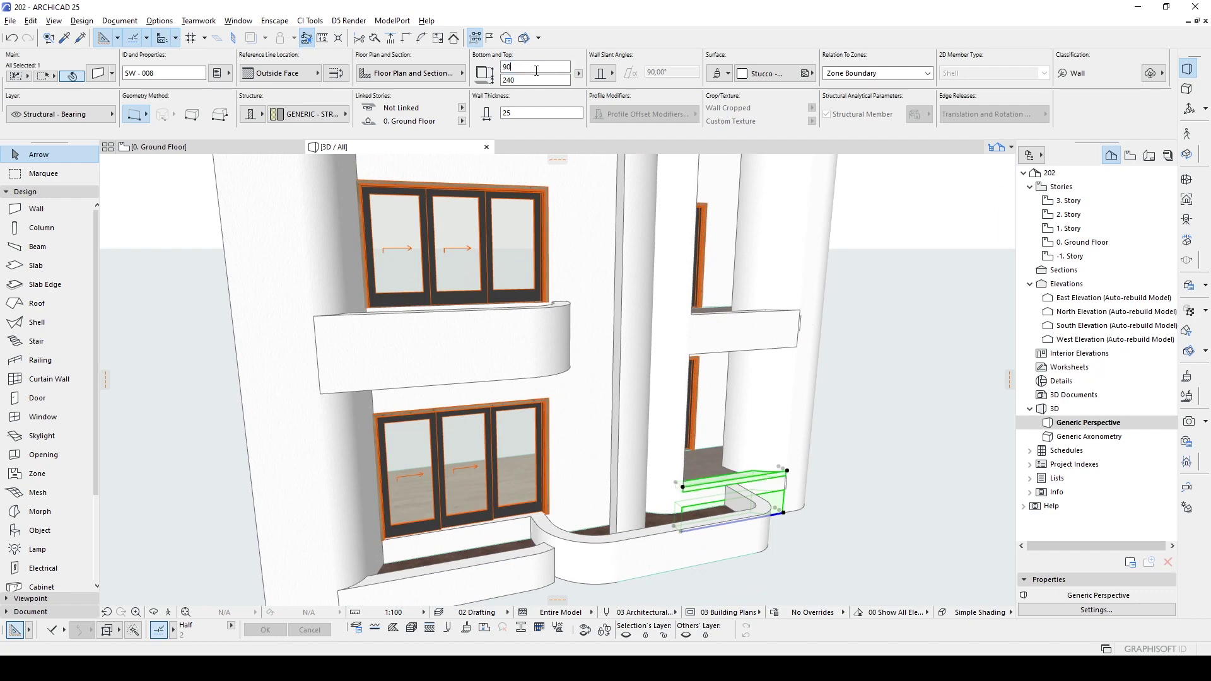
pyautogui.keyDown('shift'); pyautogui.moveTo(571, 189); pyautogui.dragTo(503, 389, button='middle'); pyautogui.keyUp('shift')
pyautogui.scroll(-1, 503, 390)
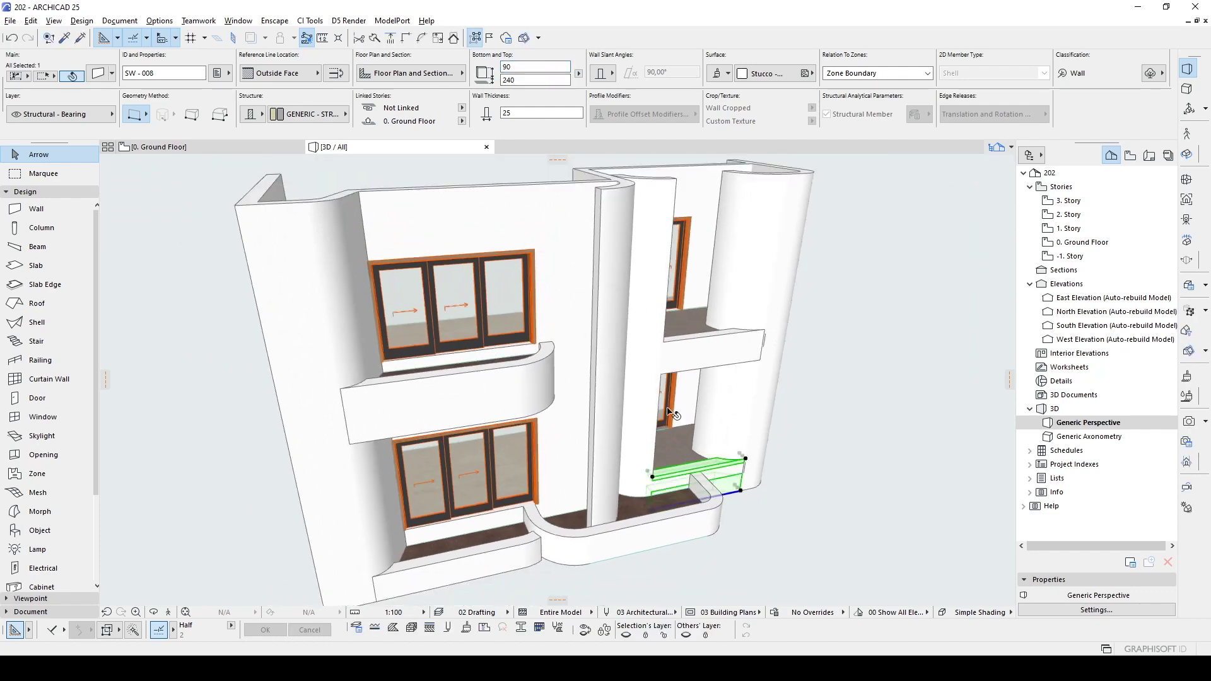
pyautogui.click(863, 438)
# - Copy the seven low walls enclosing the lower storey's balconies vertically upward by 70 so the copies sit on top
pyautogui.moveTo(552, 450); pyautogui.dragTo(600, 395, button='middle')
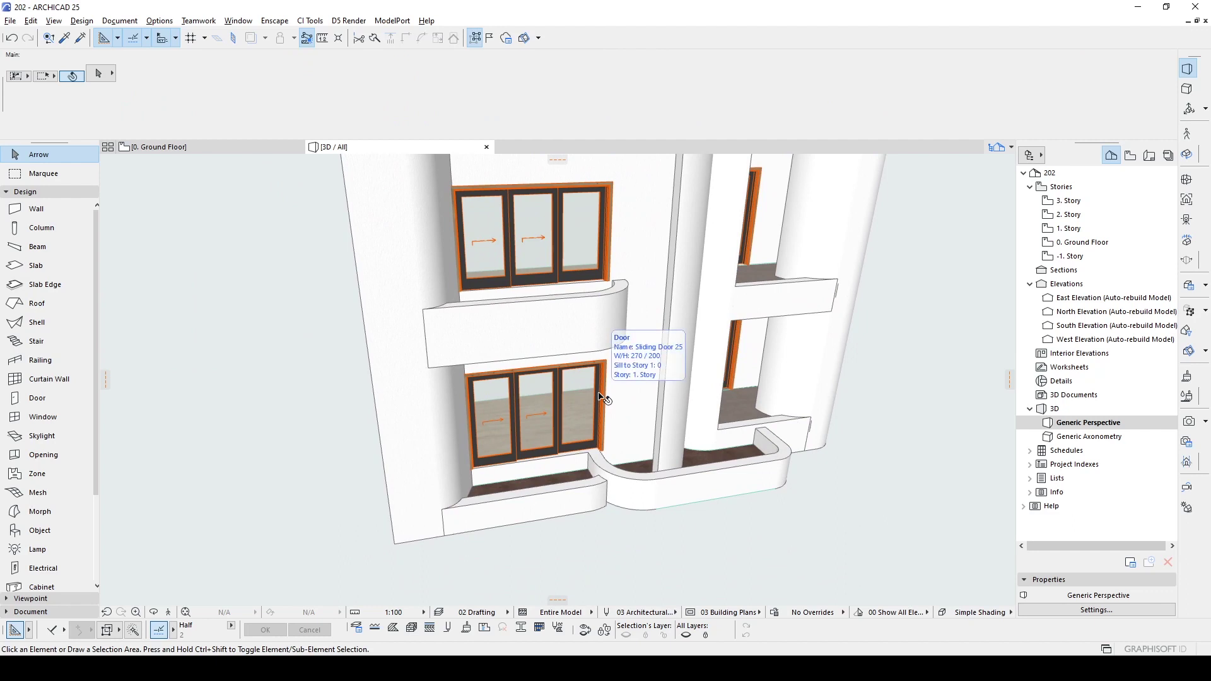
pyautogui.moveTo(588, 448); pyautogui.dragTo(586, 439, button='middle')
pyautogui.click(574, 489)
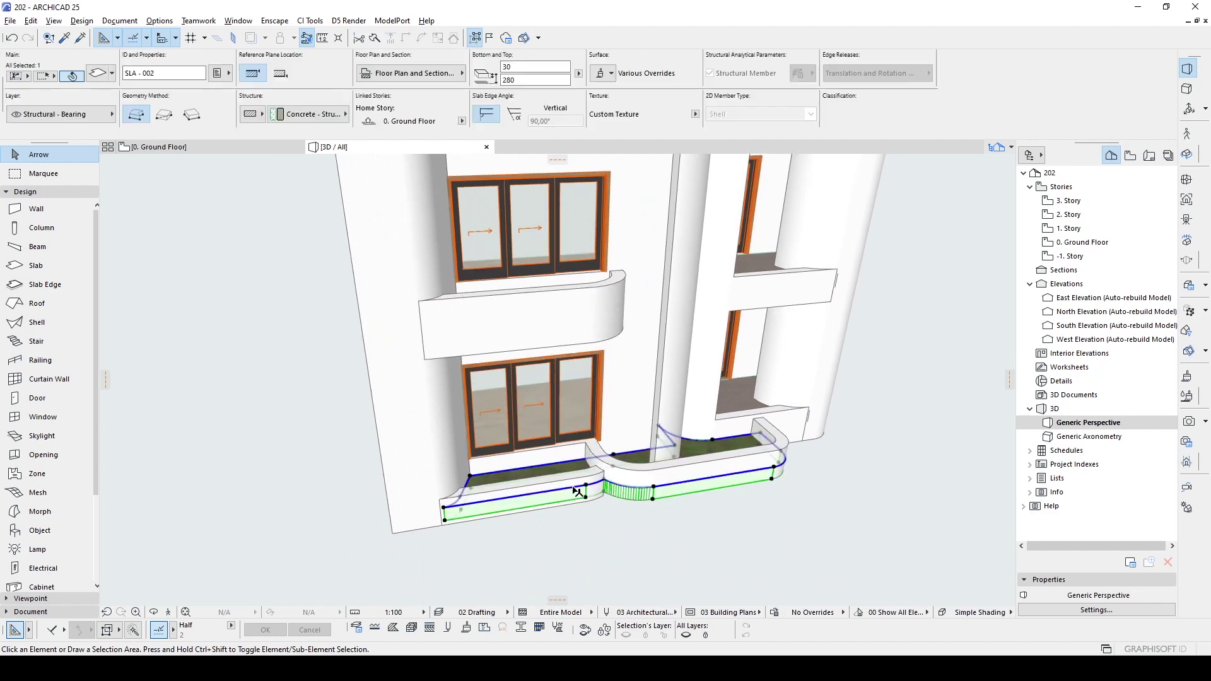
pyautogui.click(705, 560)
pyautogui.click(583, 476)
pyautogui.scroll(3, 597, 479)
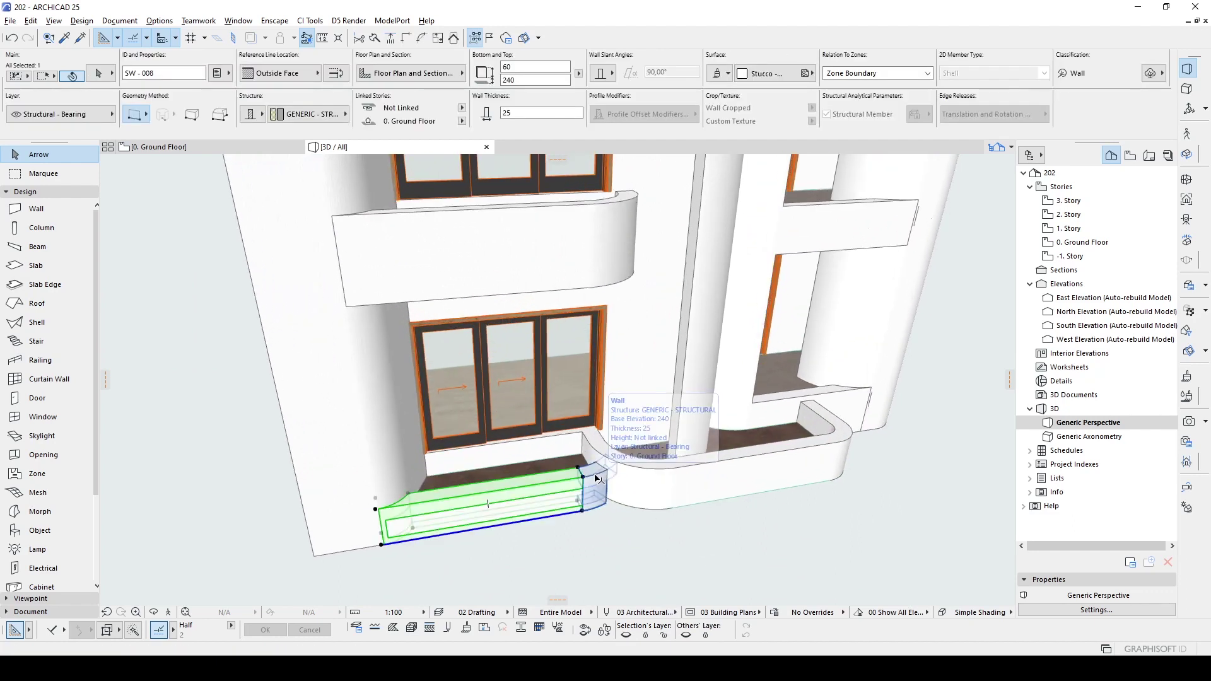
pyautogui.keyDown('shift'); pyautogui.click(597, 479); pyautogui.keyUp('shift')
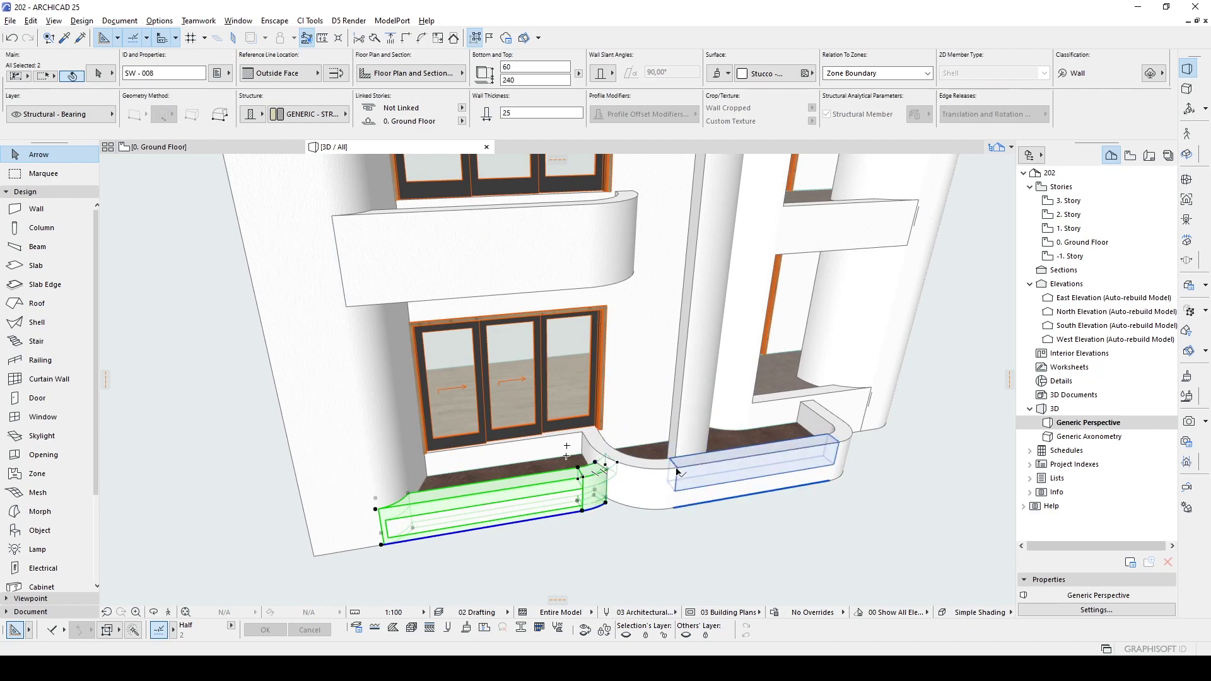
pyautogui.moveTo(599, 466)
pyautogui.keyDown('shift'); pyautogui.mouseDown(button='middle')
pyautogui.moveTo(553, 357)
pyautogui.moveTo(592, 452)
pyautogui.mouseUp(button='middle'); pyautogui.keyUp('shift')
pyautogui.keyDown('shift'); pyautogui.click(596, 441); pyautogui.keyUp('shift')
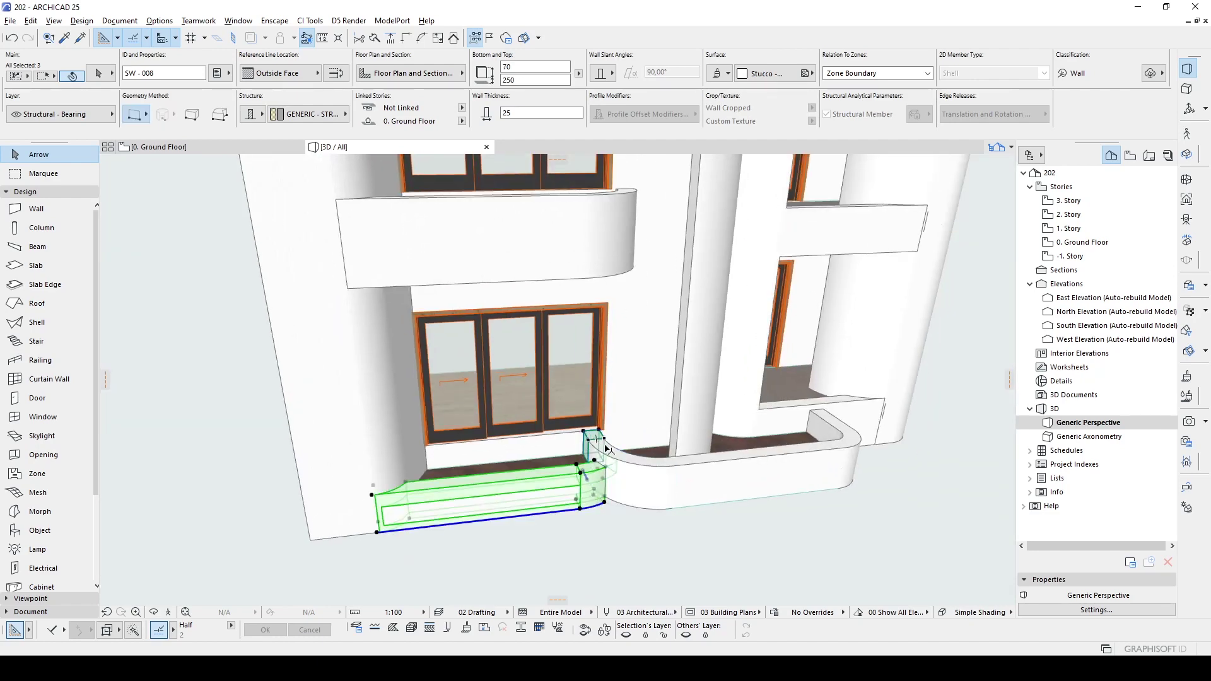
pyautogui.keyDown('shift'); pyautogui.click(656, 479); pyautogui.keyUp('shift')
pyautogui.keyDown('shift'); pyautogui.click(850, 444); pyautogui.keyUp('shift')
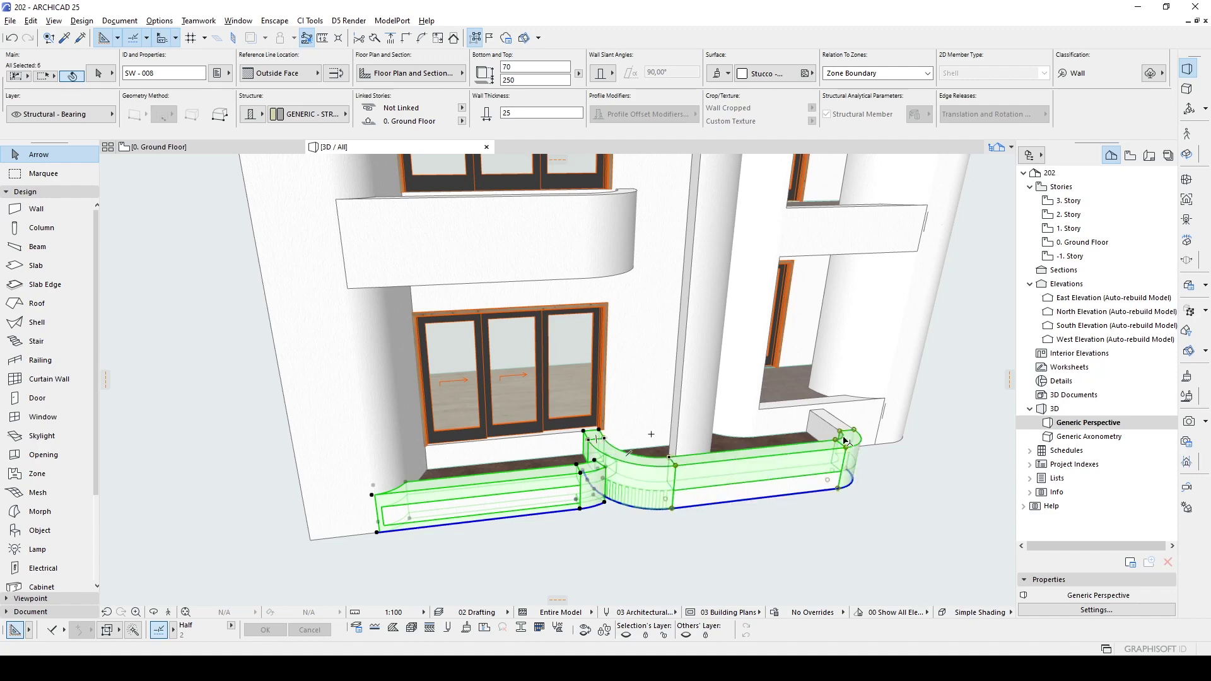
pyautogui.click(839, 489)
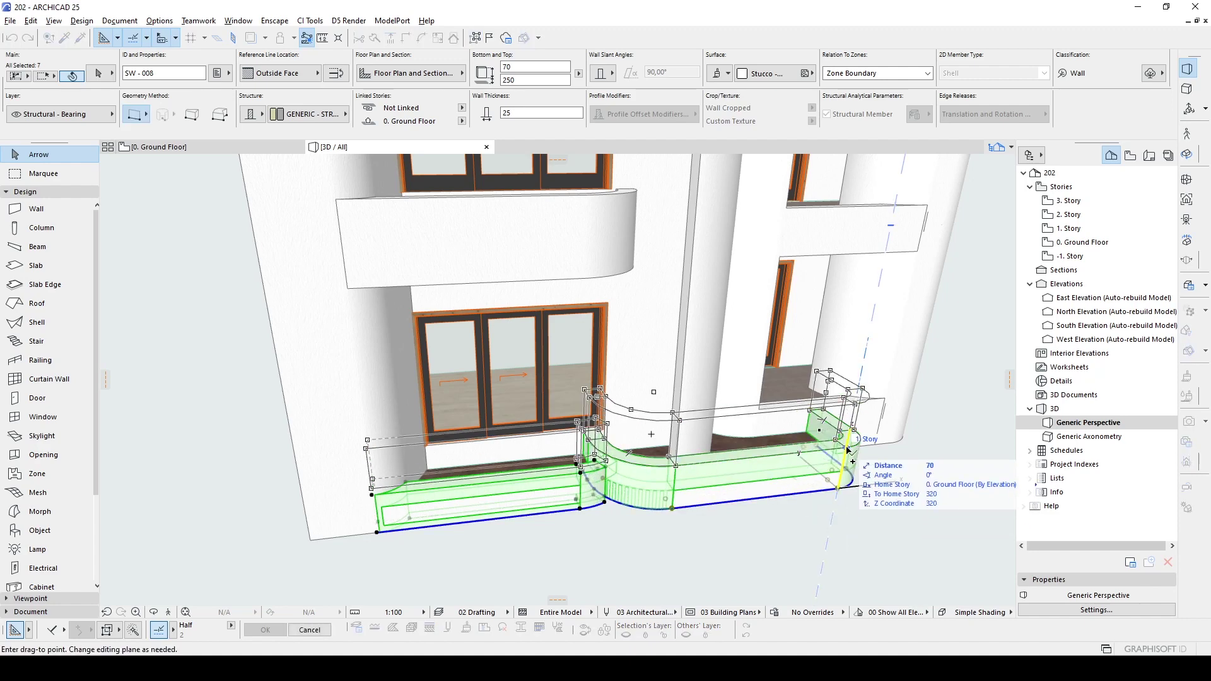
pyautogui.click(832, 444)
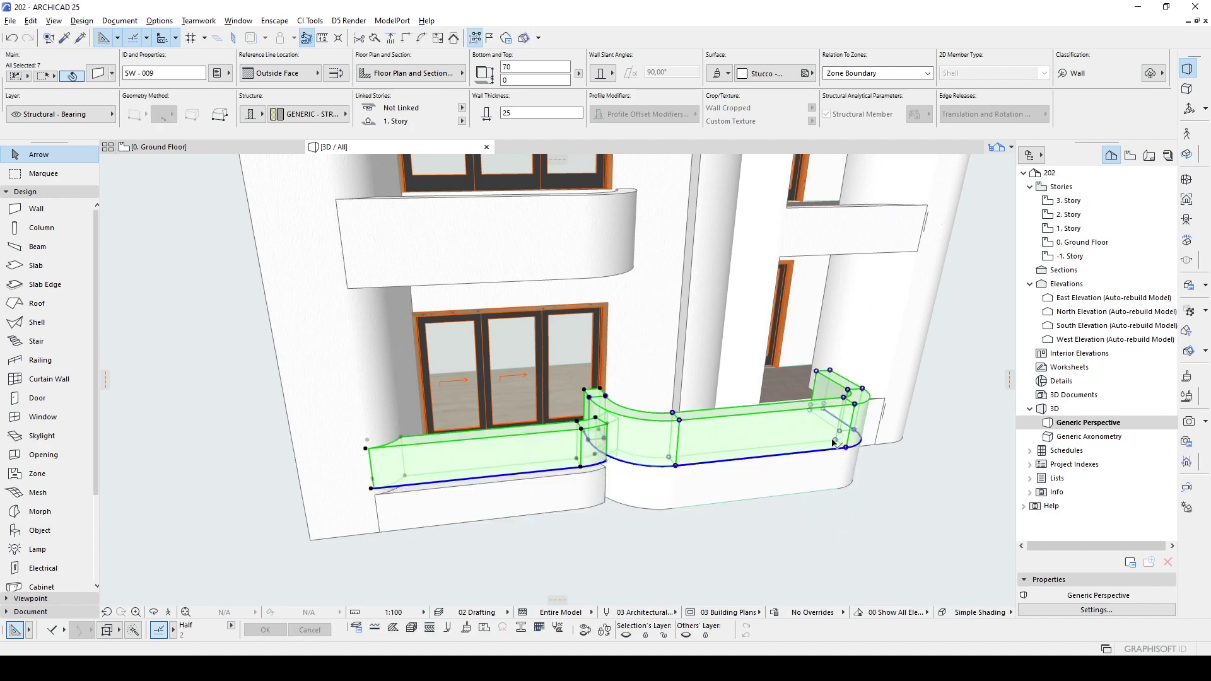
# - Turn the copied walls into thin copings with the Stone - Marble Black surface and a height of 5
pyautogui.click(782, 74)
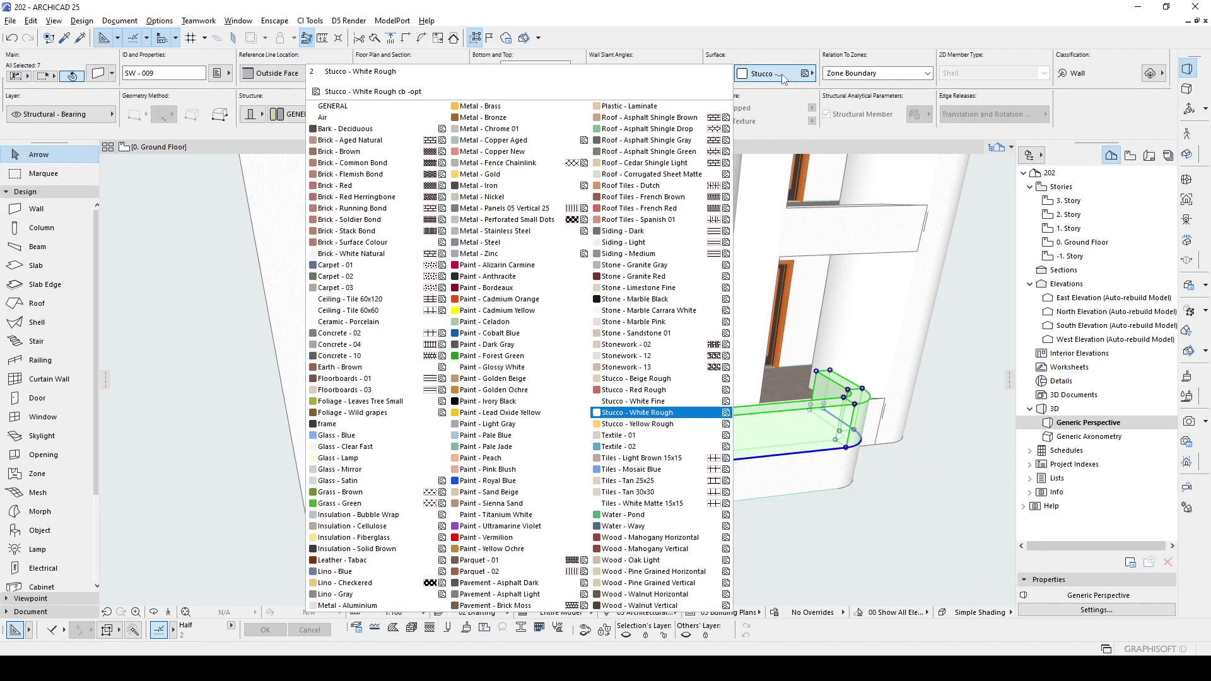
pyautogui.click(672, 278)
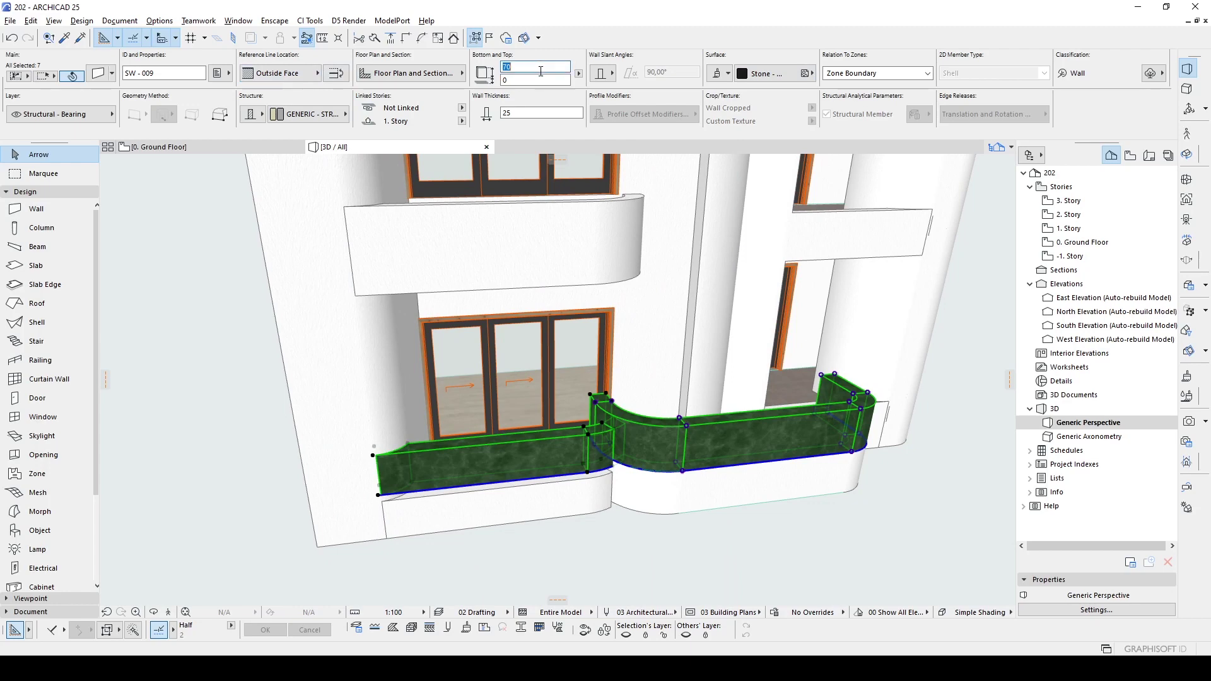
pyautogui.press('Return')
pyautogui.press('Escape')
pyautogui.scroll(5, 587, 473)
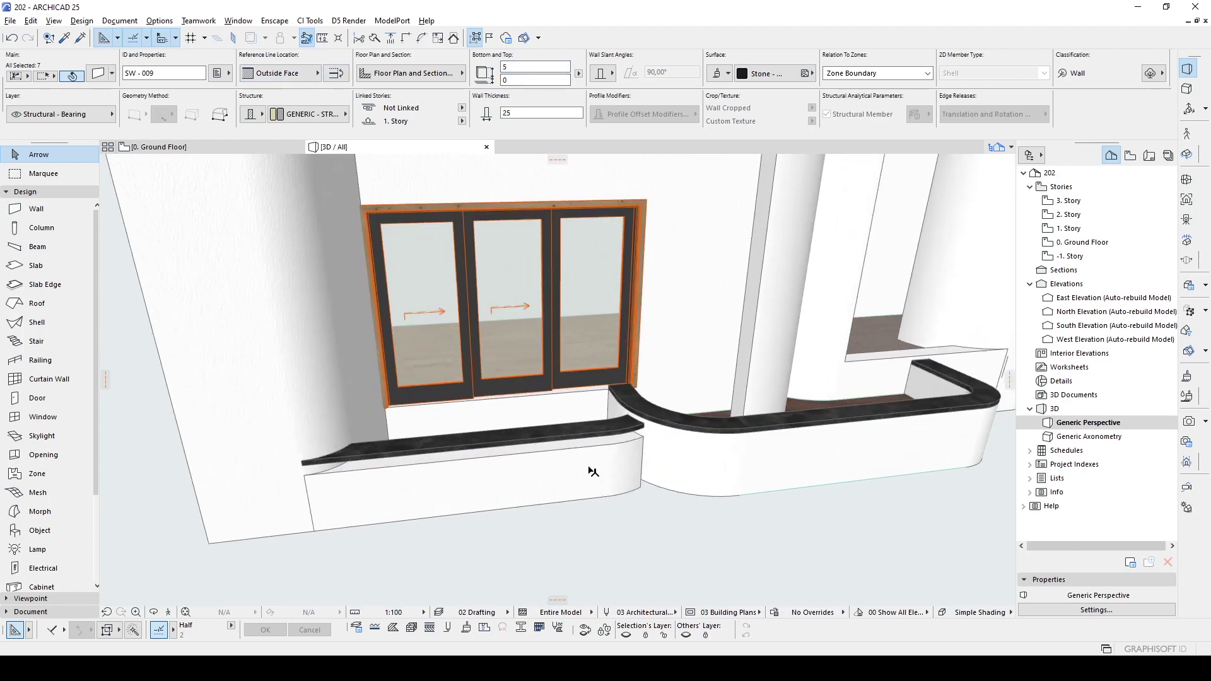
pyautogui.keyDown('shift'); pyautogui.moveTo(617, 384); pyautogui.dragTo(649, 468, button='middle'); pyautogui.keyUp('shift')
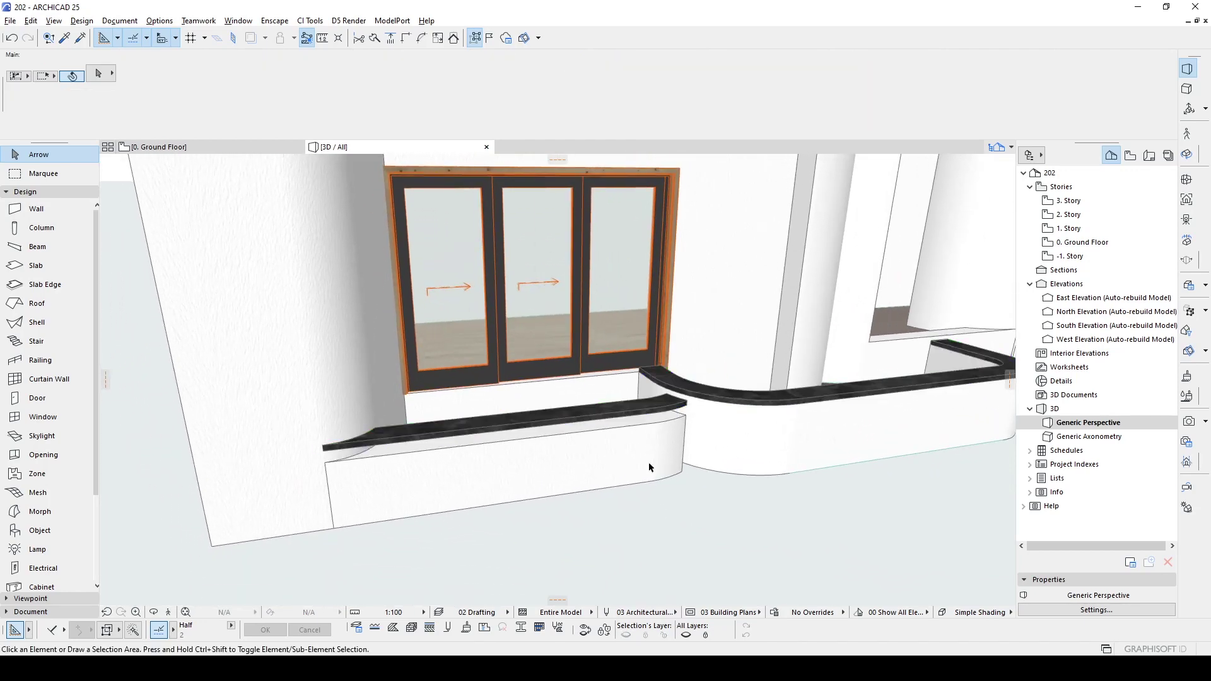
# - Lower the left balcony's straight and curved copings to a base offset of 300 so they rest on their low walls
pyautogui.click(665, 409)
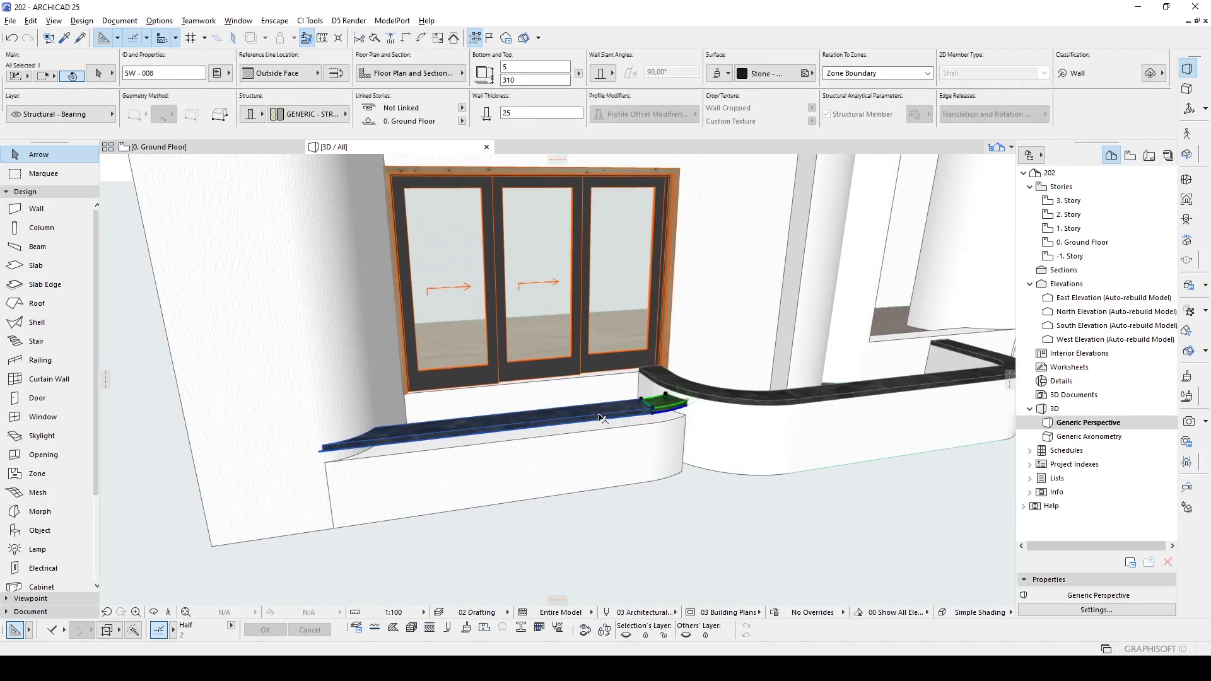
pyautogui.click(654, 416)
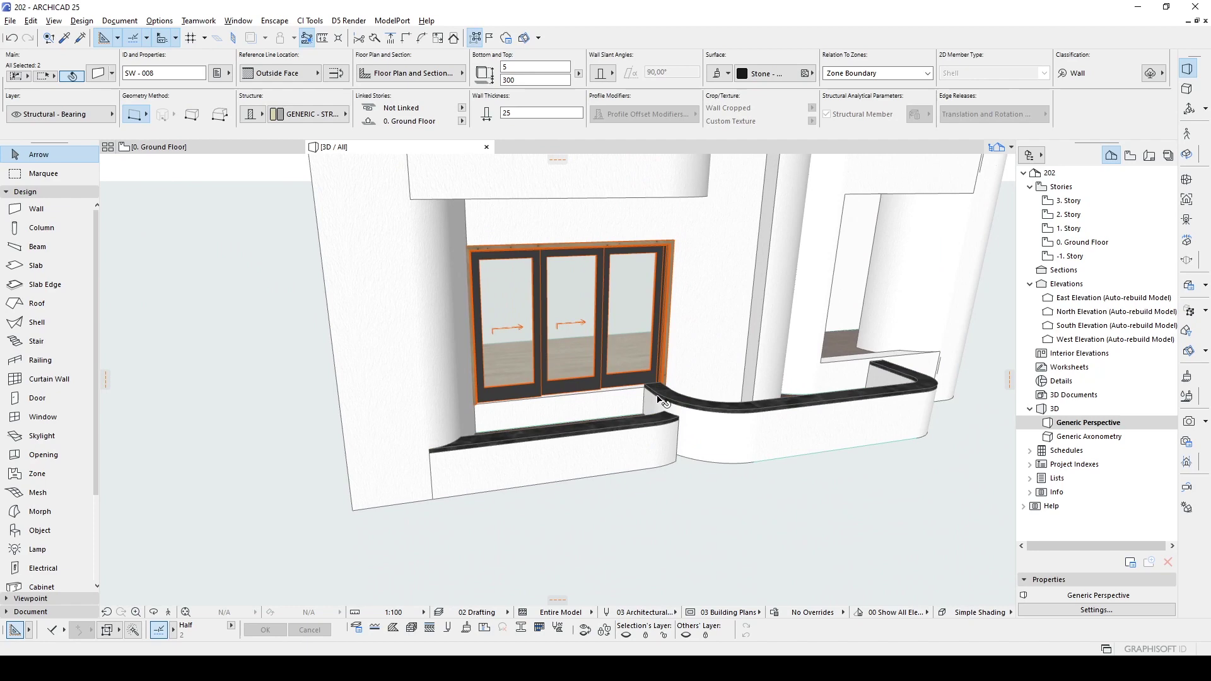
pyautogui.keyDown('shift'); pyautogui.moveTo(542, 474); pyautogui.dragTo(424, 481, button='middle'); pyautogui.keyUp('shift')
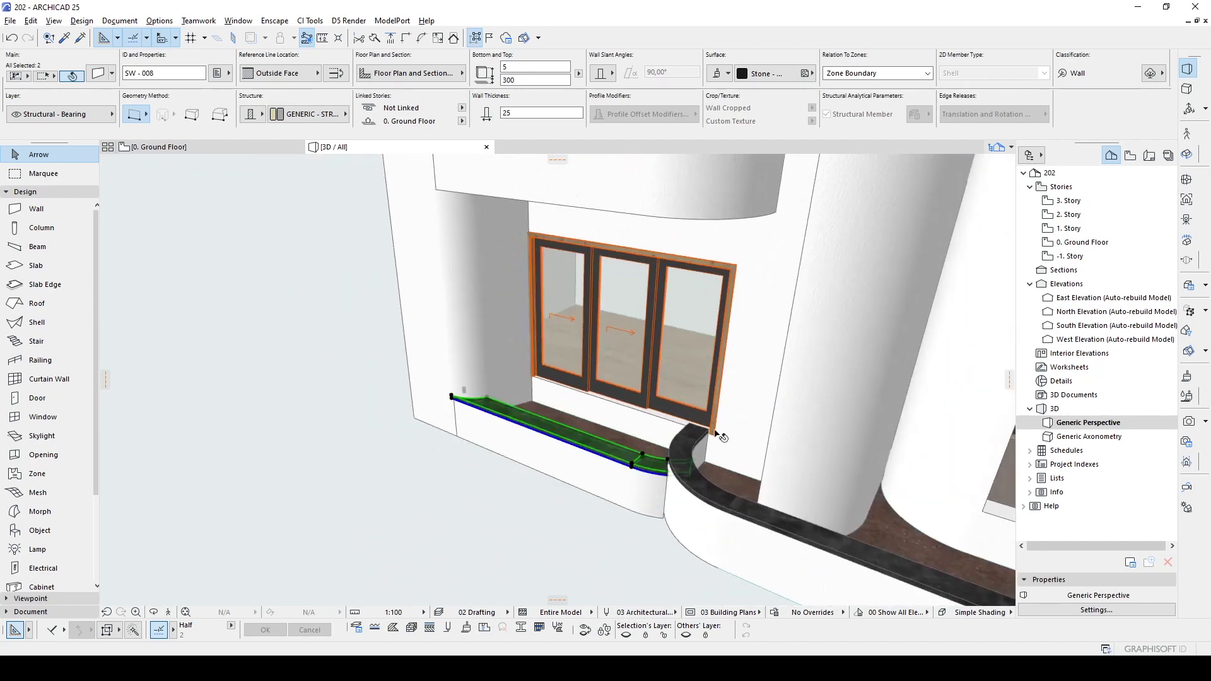
# - Try to copy the upper storey's three balcony walls vertically upward by 70, and undo the copy
pyautogui.scroll(-3, 600, 443)
pyautogui.keyDown('shift'); pyautogui.moveTo(556, 445); pyautogui.dragTo(632, 346, button='middle'); pyautogui.keyUp('shift')
pyautogui.click(634, 349)
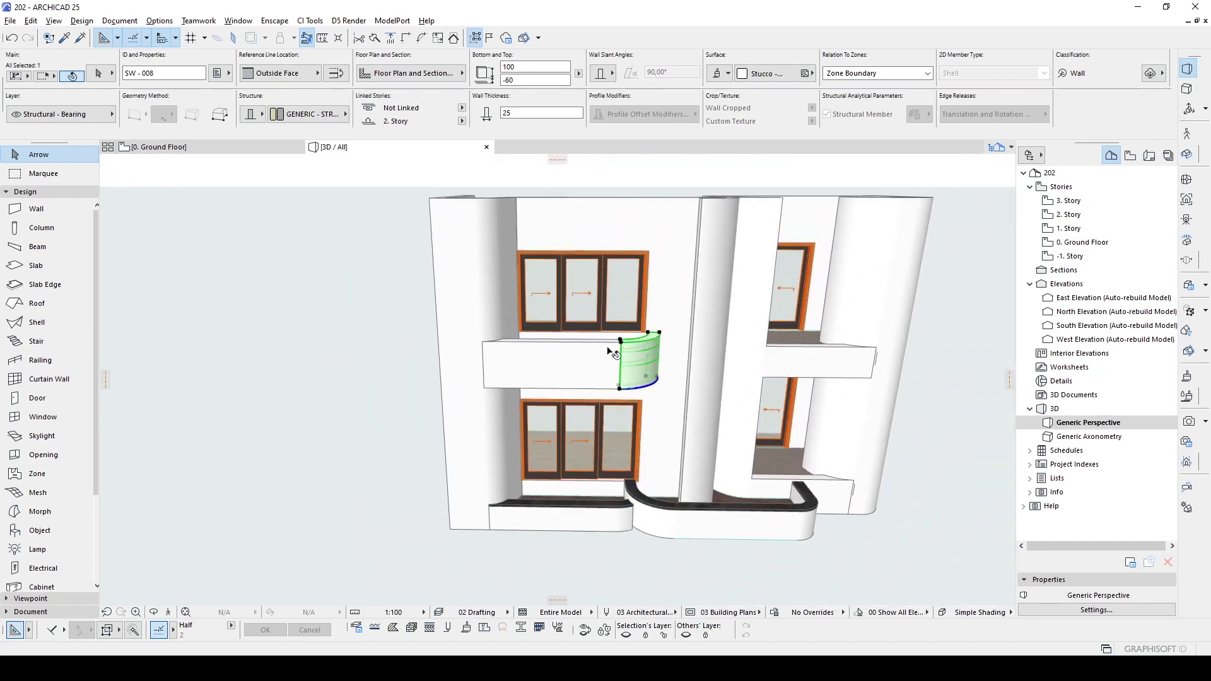
pyautogui.keyDown('shift'); pyautogui.click(802, 359); pyautogui.keyUp('shift')
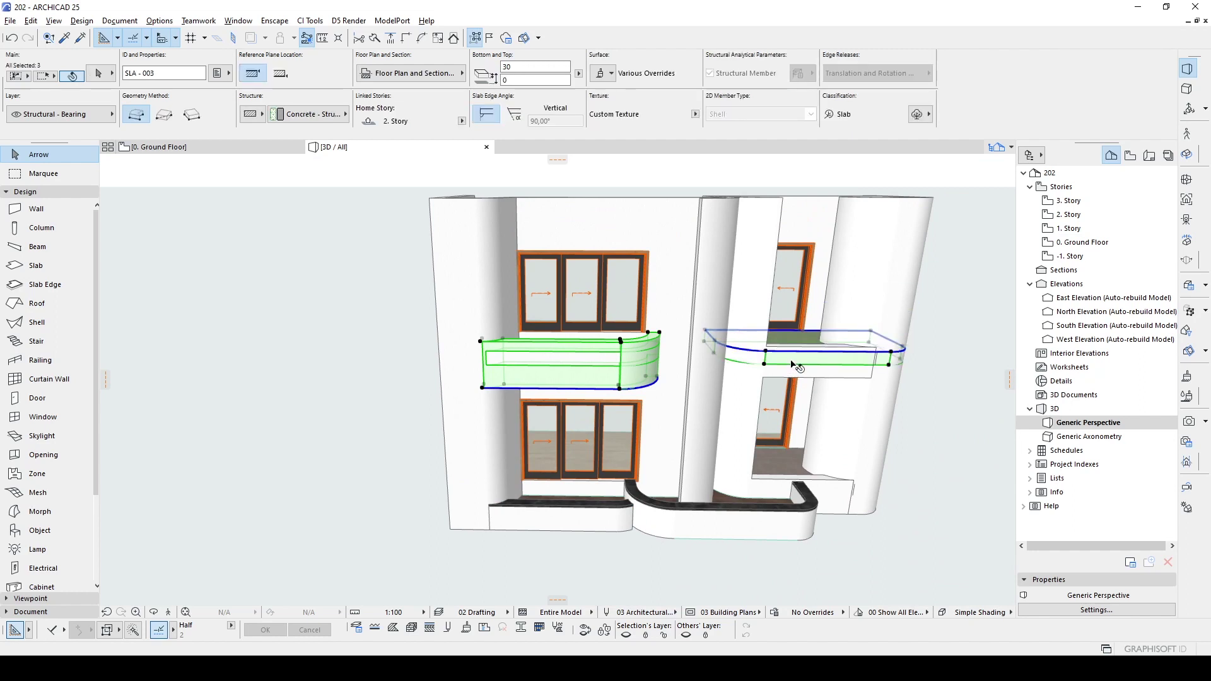
pyautogui.keyDown('shift'); pyautogui.click(792, 358); pyautogui.keyUp('shift')
pyautogui.scroll(3, 789, 353)
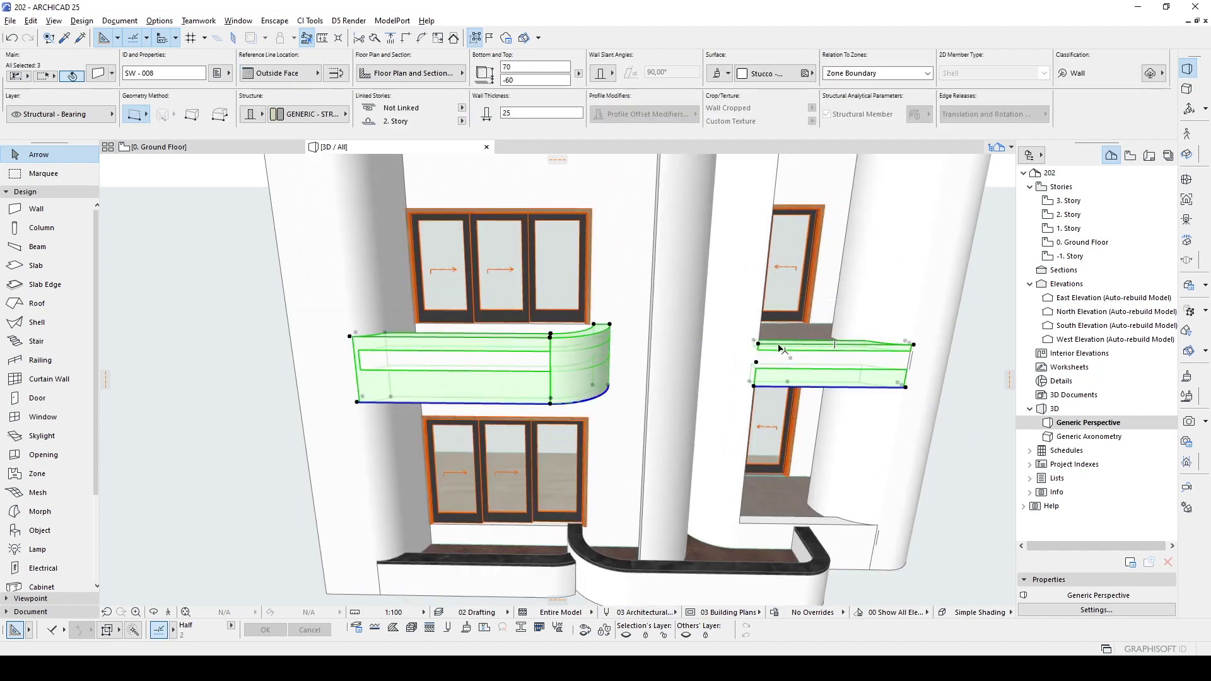
pyautogui.keyDown('shift'); pyautogui.moveTo(758, 364); pyautogui.dragTo(771, 383, button='middle'); pyautogui.keyUp('shift')
pyautogui.hotkey('ctrl', 'shift', 'd')
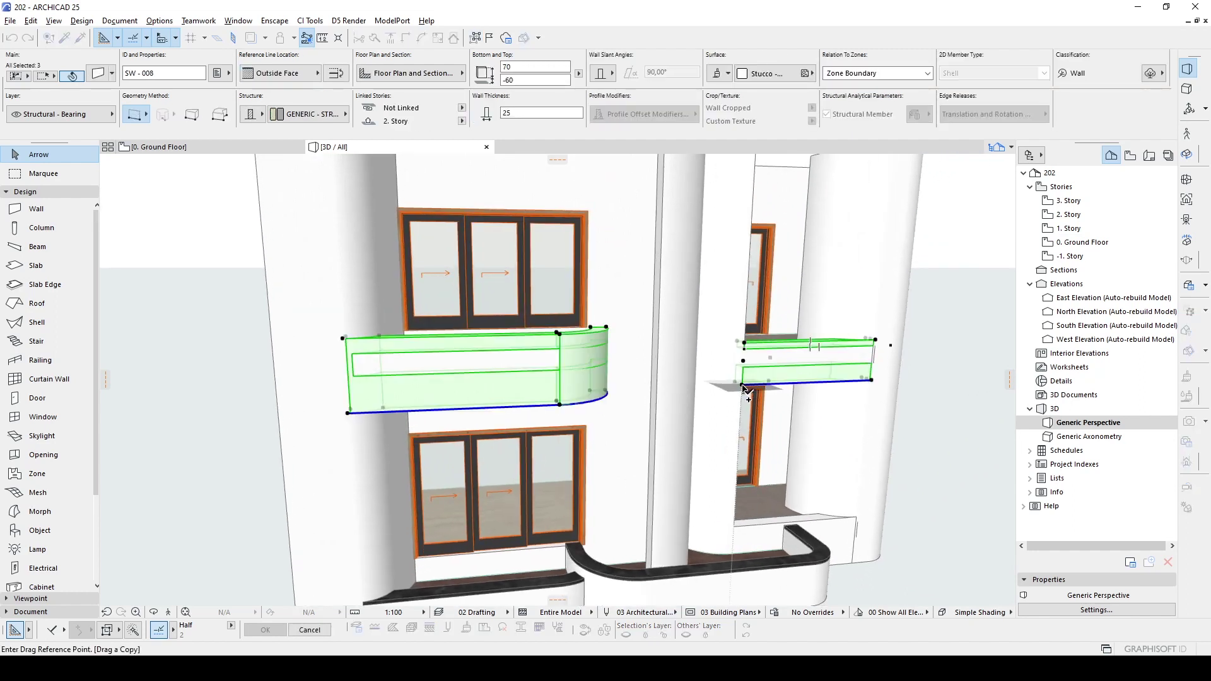
pyautogui.click(742, 386)
pyautogui.click(745, 344)
pyautogui.keyDown('shift'); pyautogui.moveTo(743, 352); pyautogui.dragTo(732, 341, button='middle'); pyautogui.keyUp('shift')
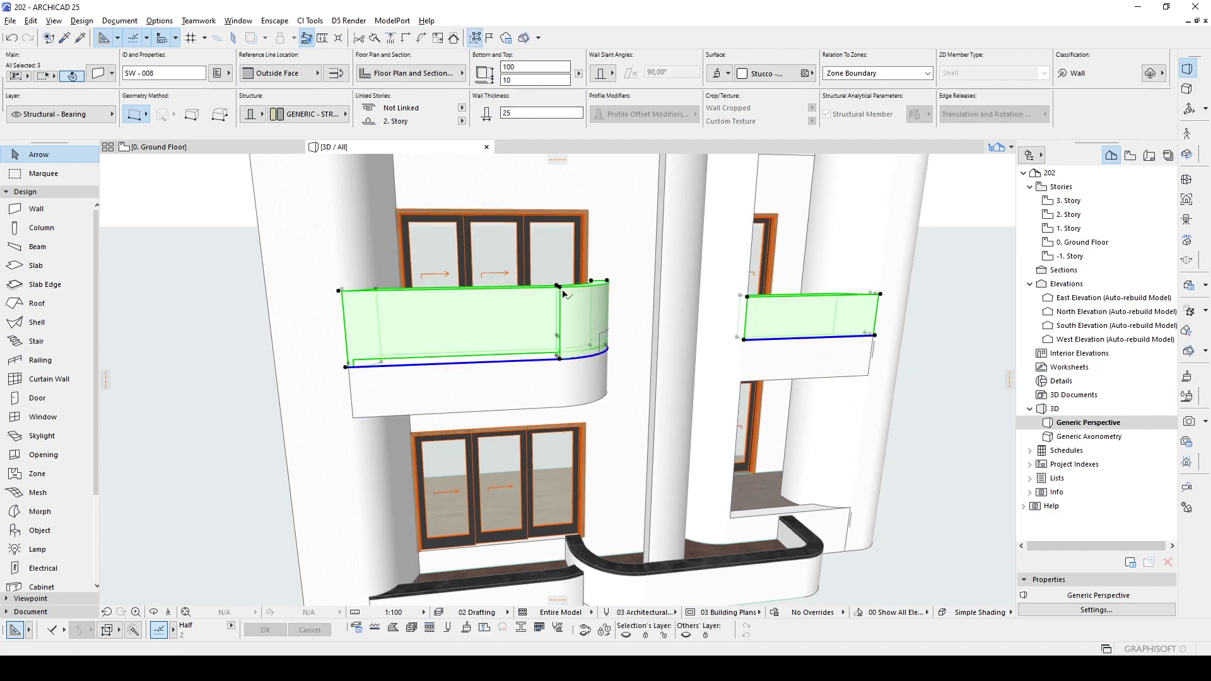
pyautogui.hotkey('ctrl', 'z')
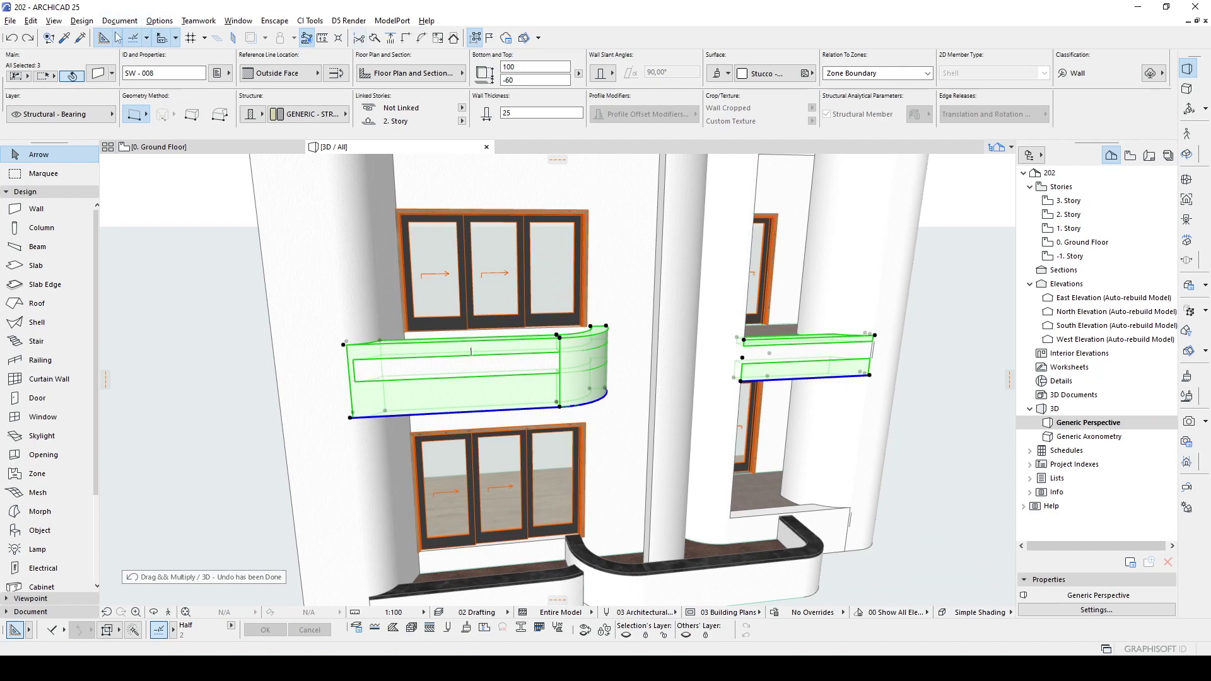
pyautogui.hotkey('ctrl', 'shift', 'd')
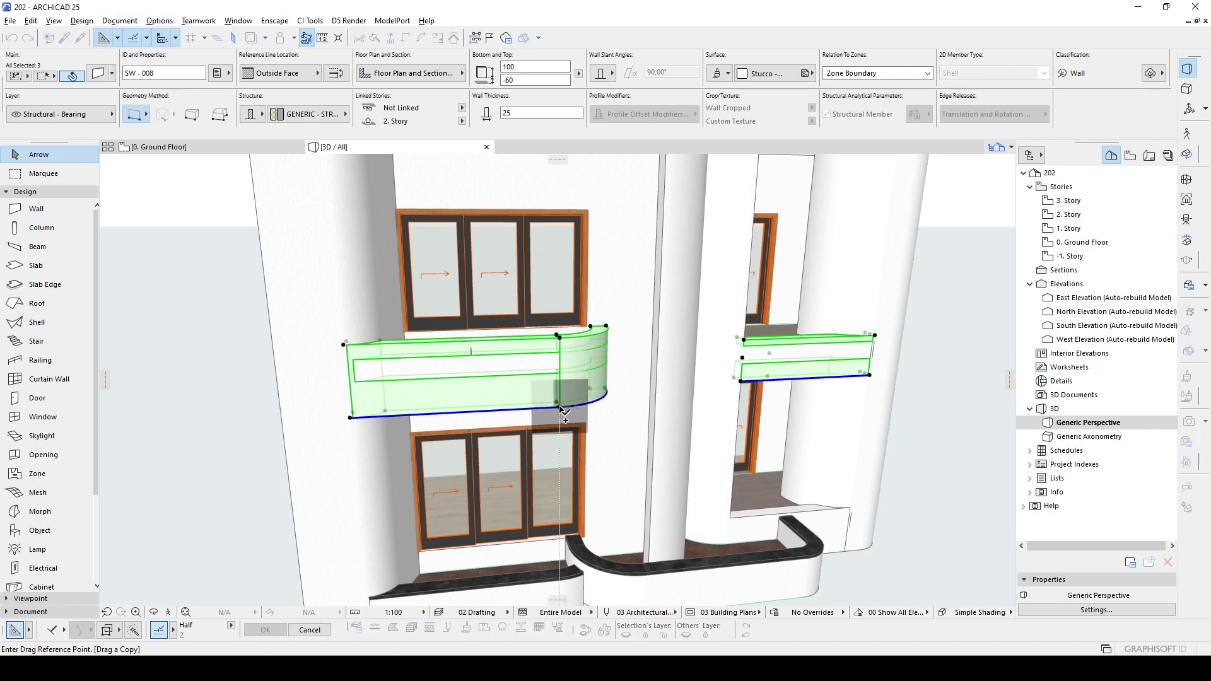
pyautogui.press('Escape')
pyautogui.press('Escape')
# - Copy the upper left balcony's straight and curved walls vertically upward by 100 onto their own tops
pyautogui.click(532, 406)
pyautogui.keyDown('shift'); pyautogui.click(576, 404); pyautogui.keyUp('shift')
pyautogui.hotkey('ctrl', 'shift', 'd')
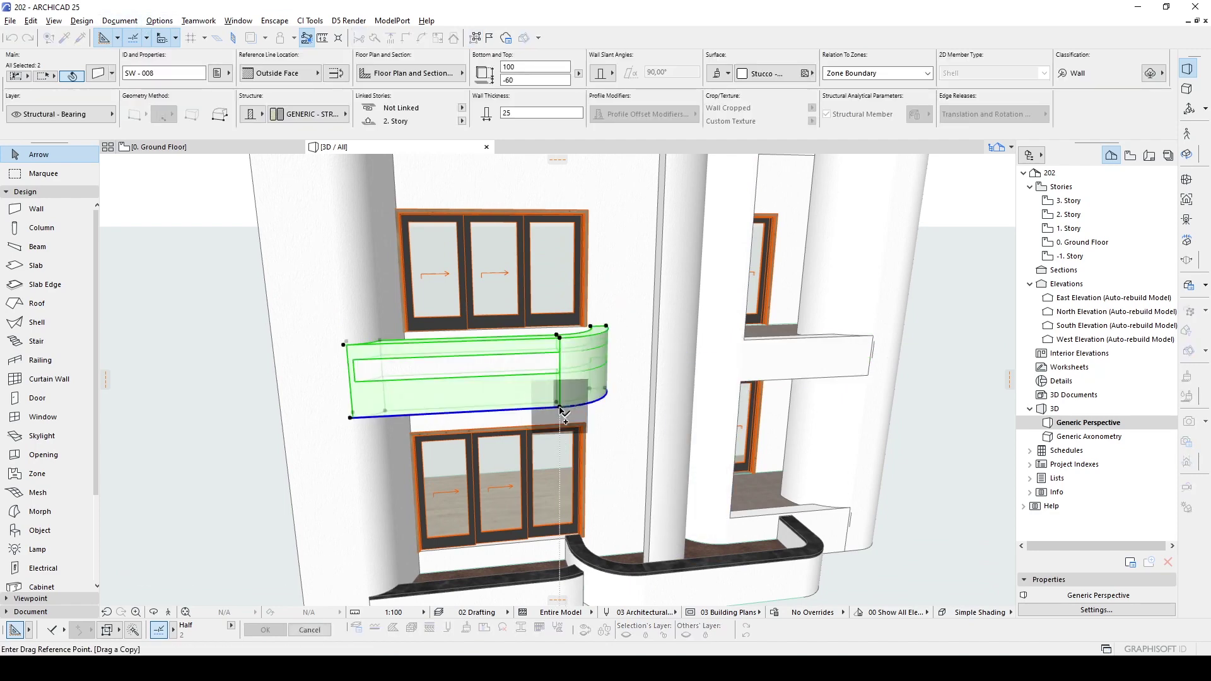
pyautogui.click(560, 409)
pyautogui.click(560, 337)
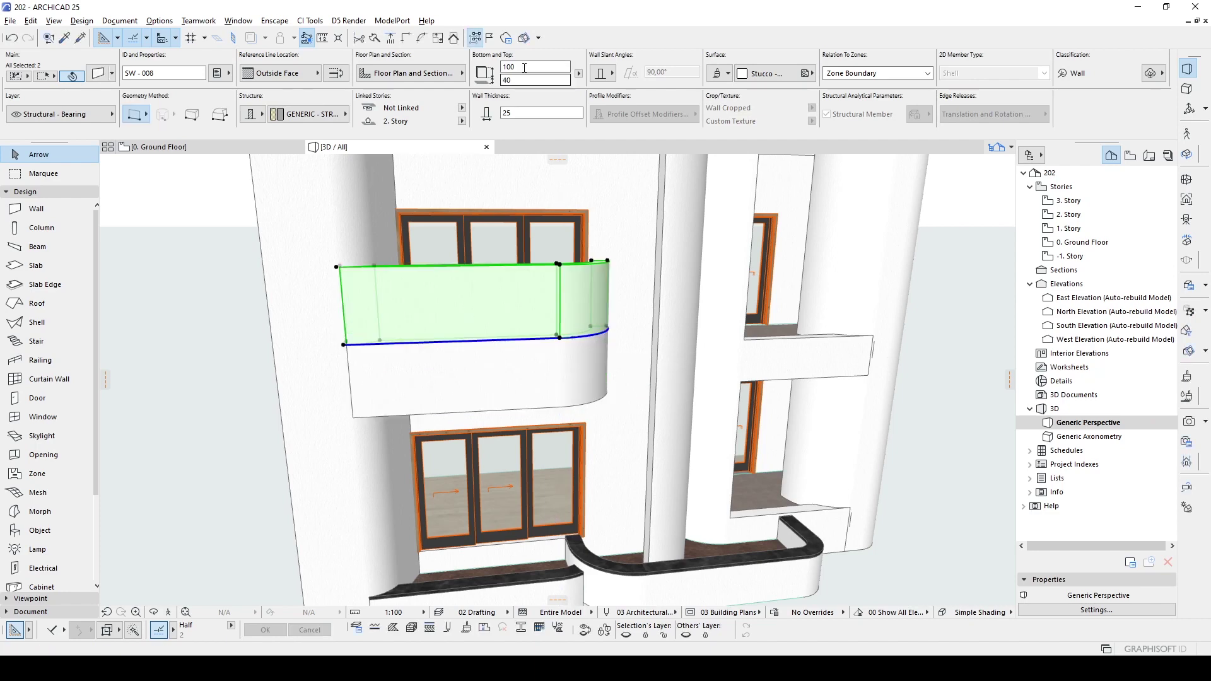
# - Apply the Stone - Marble Black surface to the two copies and reduce their height to a thin coping like the lower ones
pyautogui.click(768, 74)
pyautogui.click(629, 297)
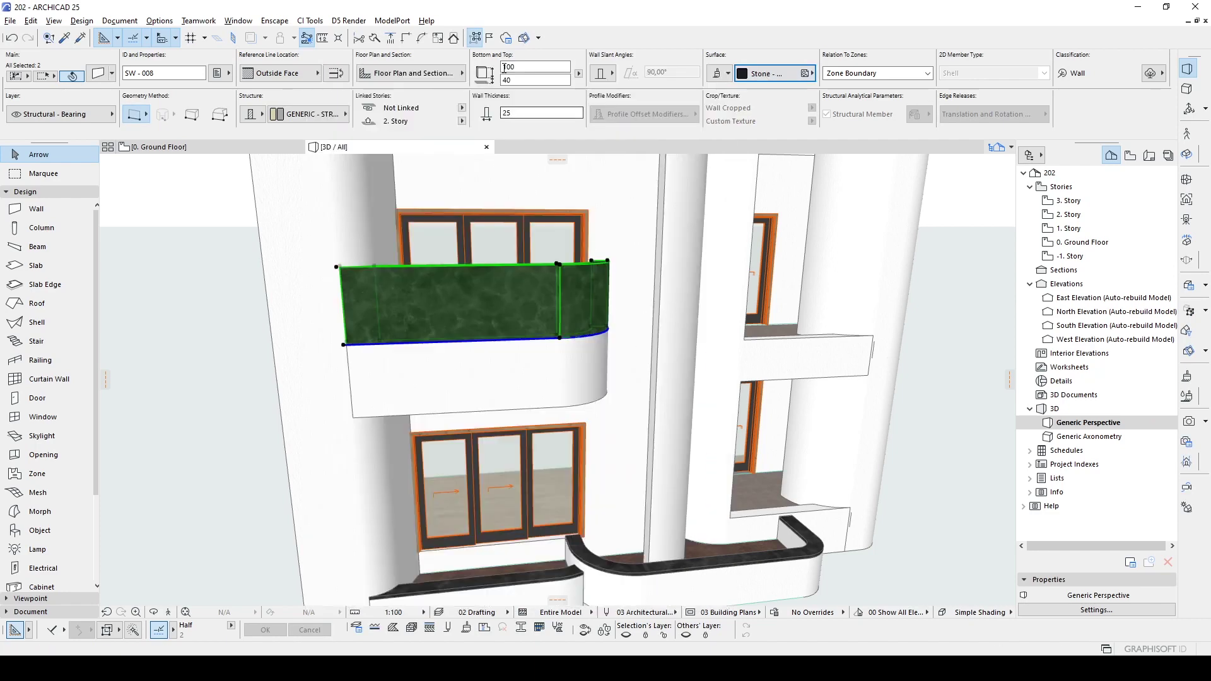
pyautogui.moveTo(667, 374); pyautogui.dragTo(665, 381, button='middle')
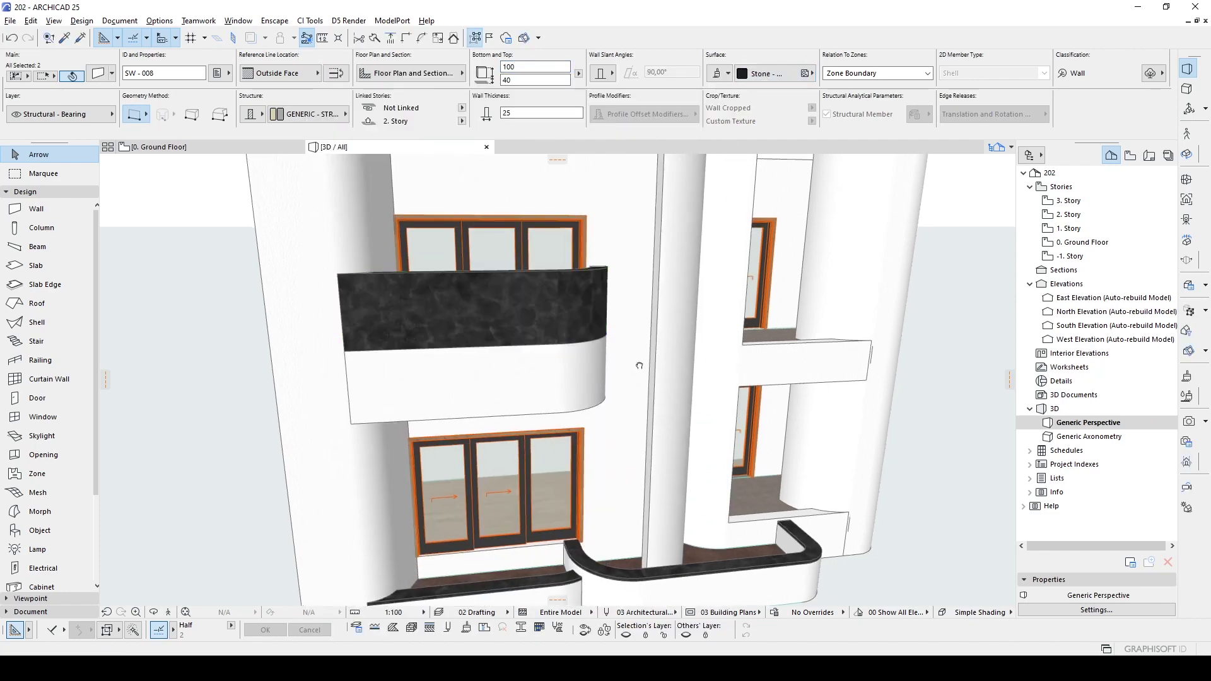
pyautogui.press('Return')
pyautogui.keyDown('shift'); pyautogui.moveTo(643, 281); pyautogui.dragTo(731, 342, button='middle'); pyautogui.keyUp('shift')
# - Copy the upper right balcony's front wall vertically upward by 70 onto its own top
pyautogui.click(771, 343)
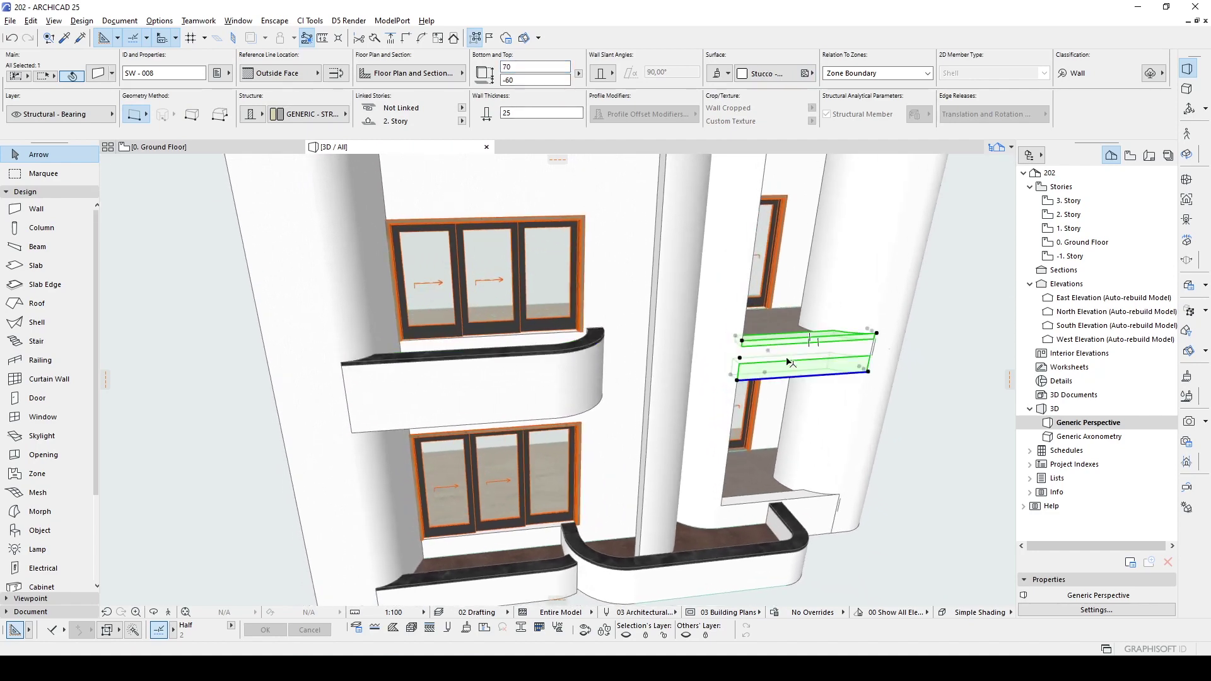
pyautogui.hotkey('ctrl', 'shift', 'd')
pyautogui.click(869, 372)
pyautogui.click(878, 337)
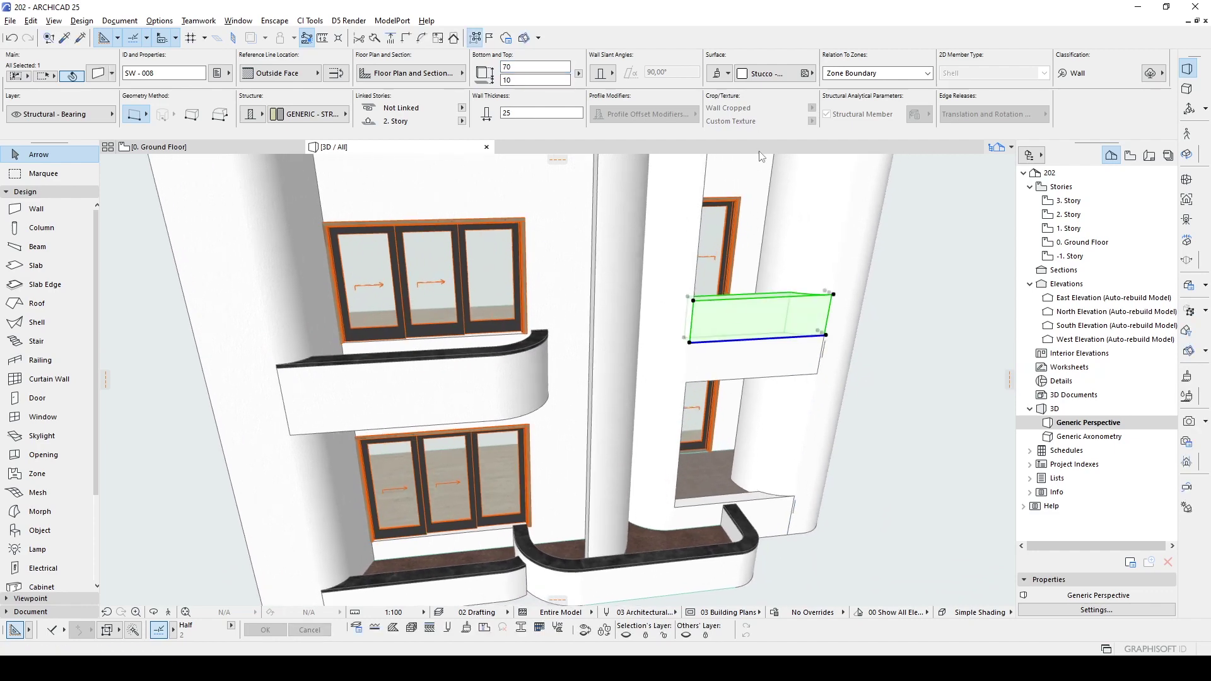
# - Apply the Stone - Marble Black surface to the copied front wall on the upper right balcony and set its height to 5
pyautogui.moveTo(758, 357); pyautogui.dragTo(752, 359, button='middle')
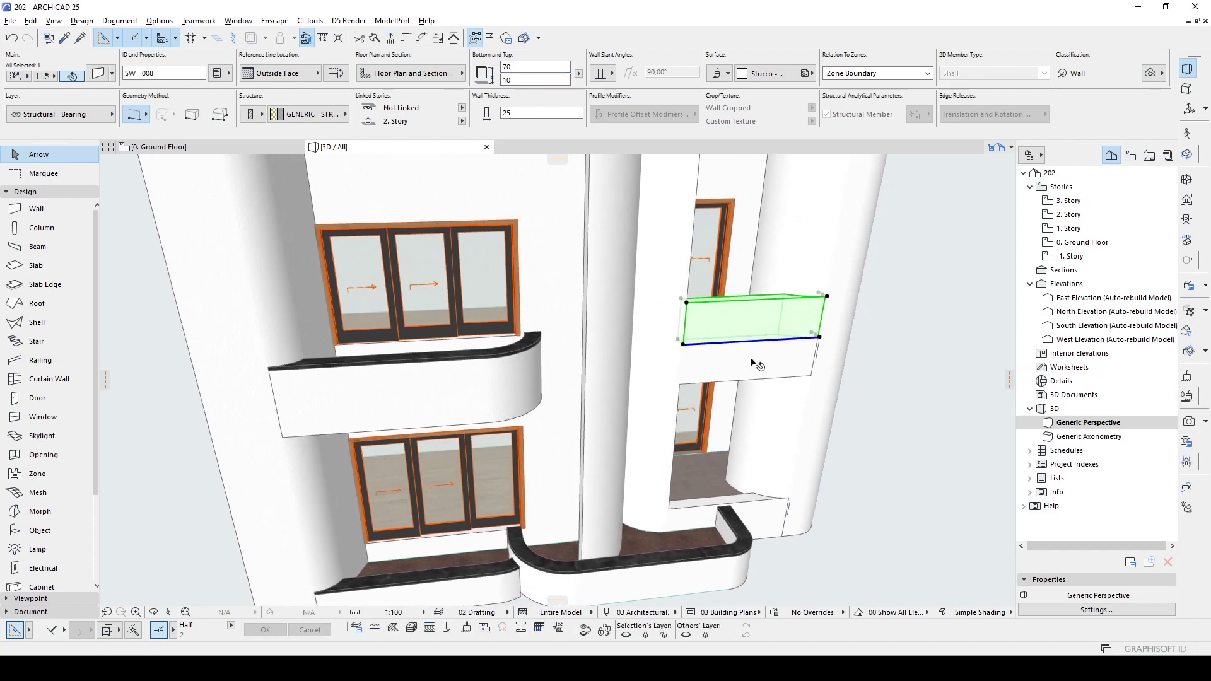
pyautogui.click(806, 74)
pyautogui.click(660, 302)
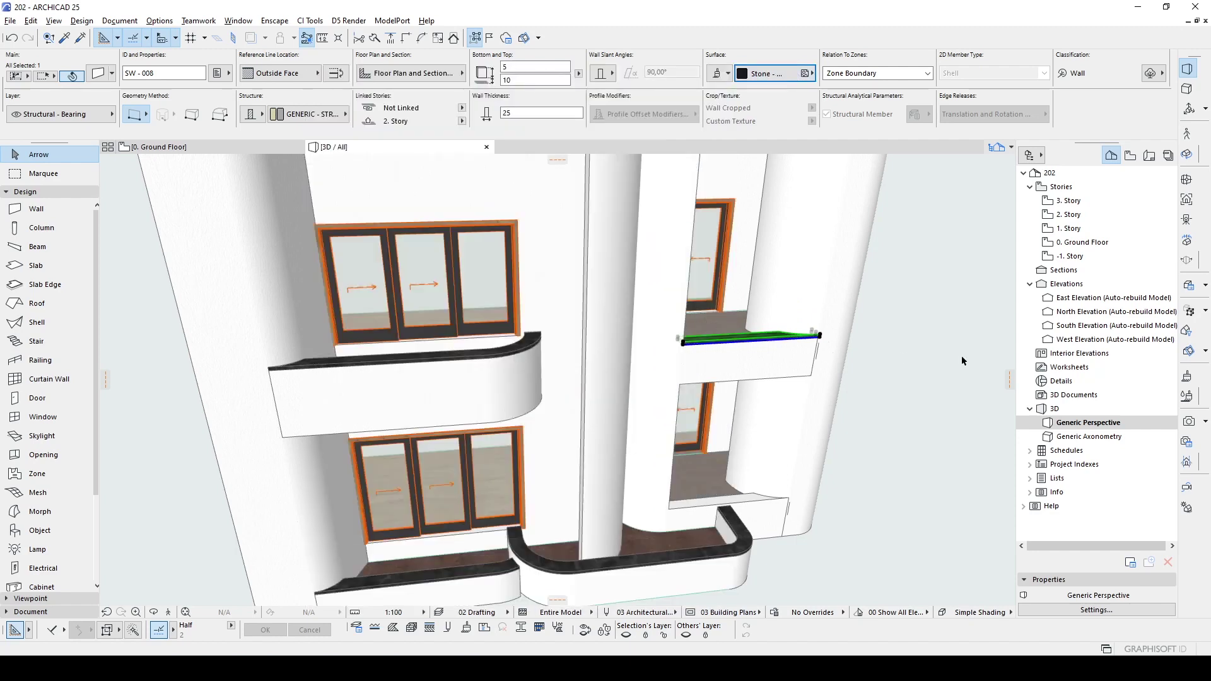
pyautogui.click(962, 361)
# - Select all the black marble coping walls on both storeys' balconies and set their wall thickness to 30
pyautogui.scroll(-2, 840, 377)
pyautogui.keyDown('shift'); pyautogui.moveTo(839, 377); pyautogui.dragTo(642, 350, button='middle'); pyautogui.keyUp('shift')
pyautogui.scroll(-1, 667, 395)
pyautogui.scroll(2, 642, 350)
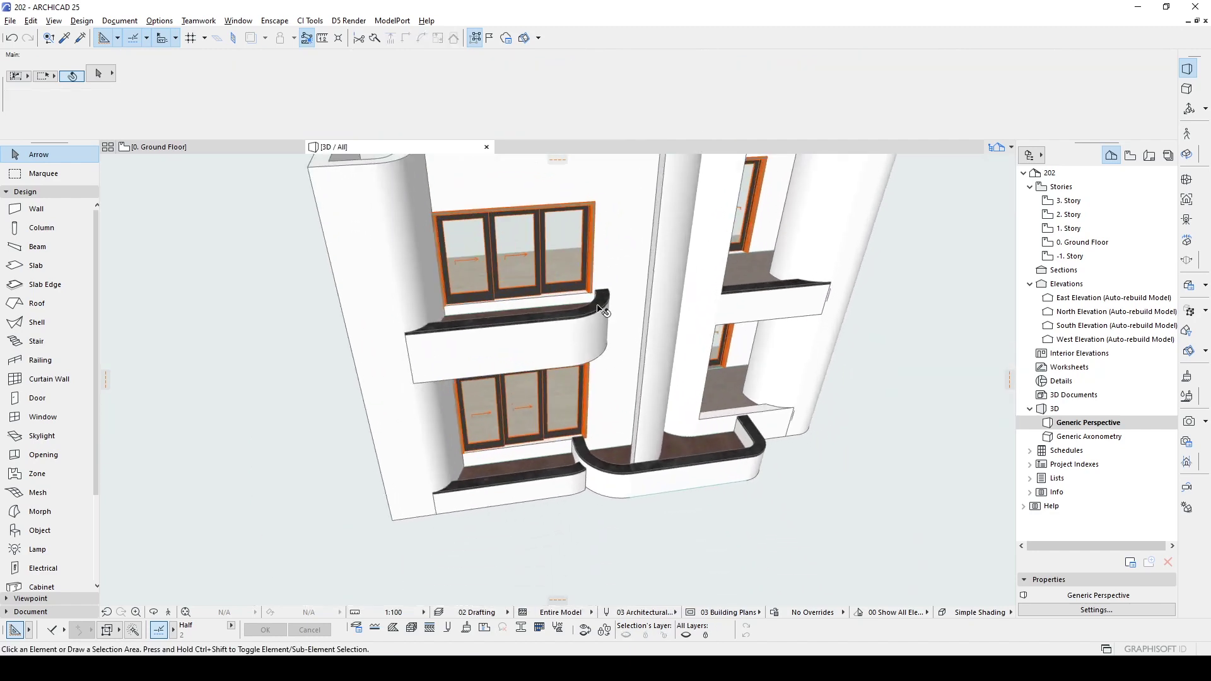
pyautogui.click(602, 311)
pyautogui.keyDown('shift'); pyautogui.click(565, 474); pyautogui.keyUp('shift')
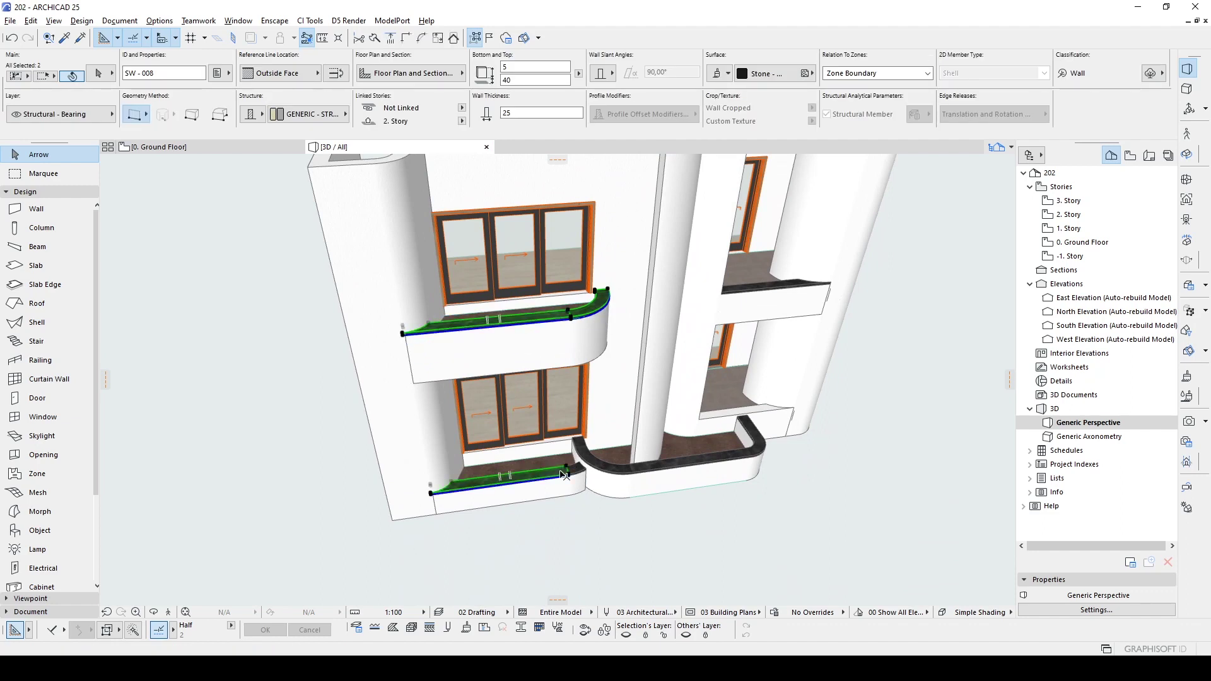
pyautogui.scroll(3, 575, 470)
pyautogui.keyDown('shift'); pyautogui.click(597, 463); pyautogui.keyUp('shift')
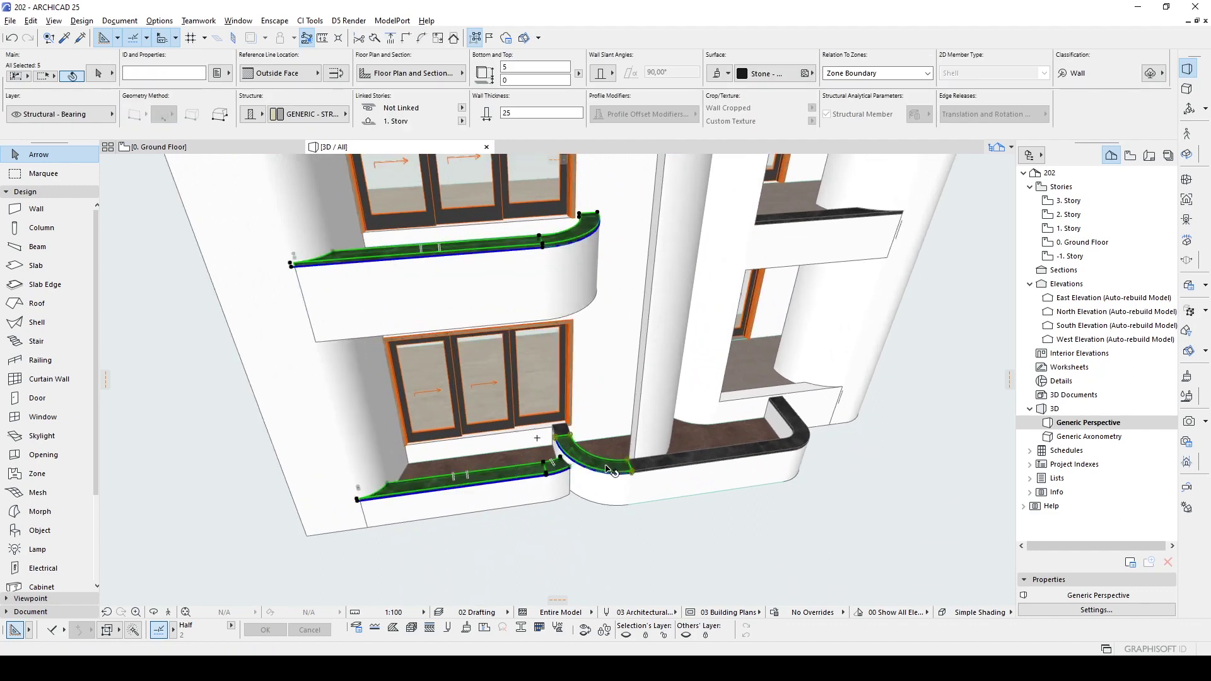
pyautogui.keyDown('shift'); pyautogui.click(788, 431); pyautogui.keyUp('shift')
pyautogui.keyDown('shift'); pyautogui.click(804, 443); pyautogui.keyUp('shift')
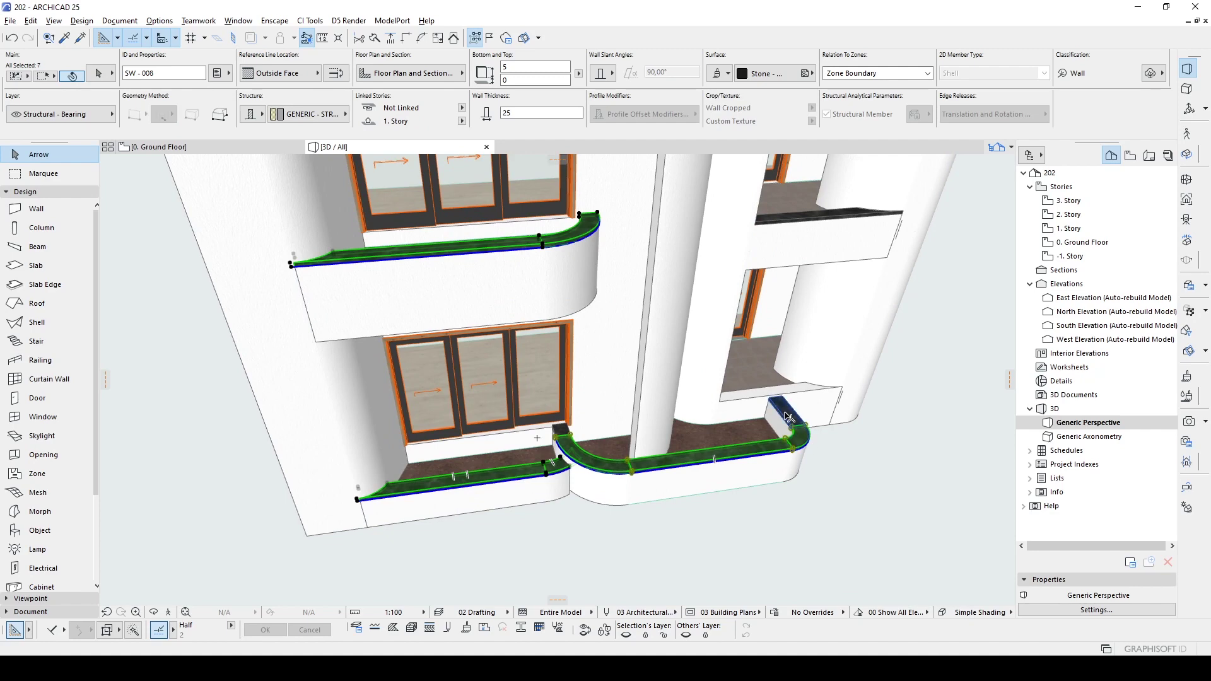
pyautogui.keyDown('shift'); pyautogui.click(805, 219); pyautogui.keyUp('shift')
pyautogui.scroll(-3, 805, 221)
pyautogui.moveTo(796, 259); pyautogui.dragTo(762, 400, button='middle')
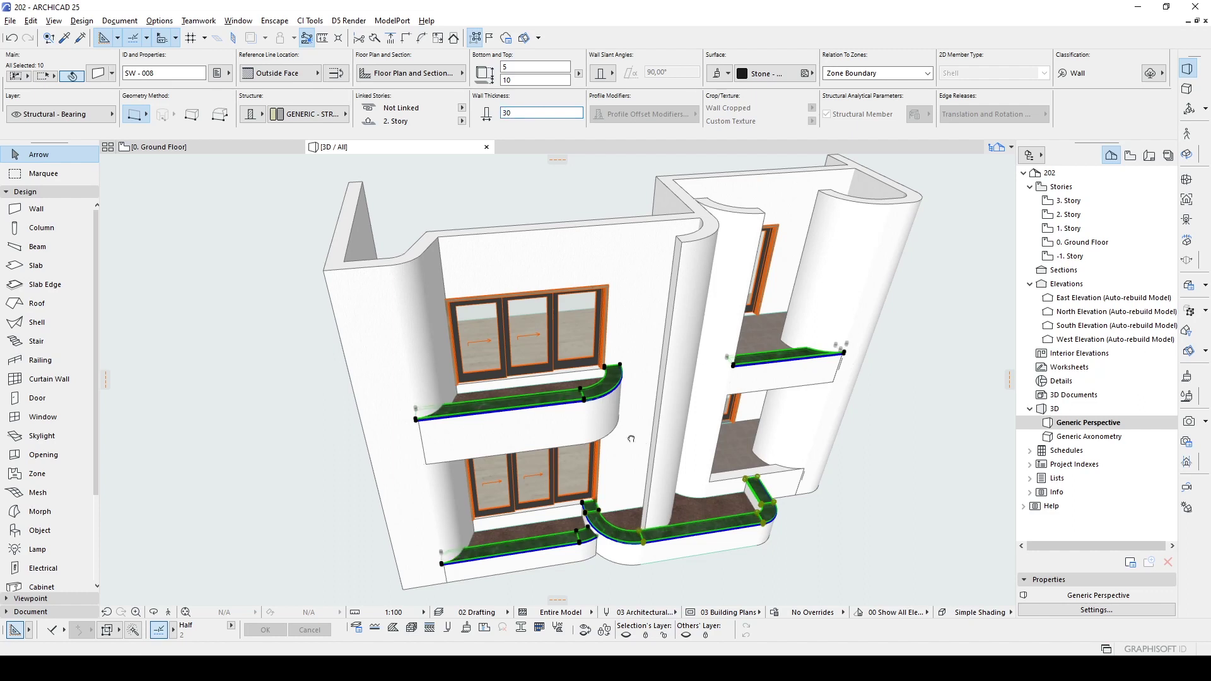
# - Set the selected copings' wall thickness to 35 and their reference line offset to 5
pyautogui.keyDown('shift'); pyautogui.moveTo(630, 443); pyautogui.dragTo(512, 133, button='middle'); pyautogui.keyUp('shift')
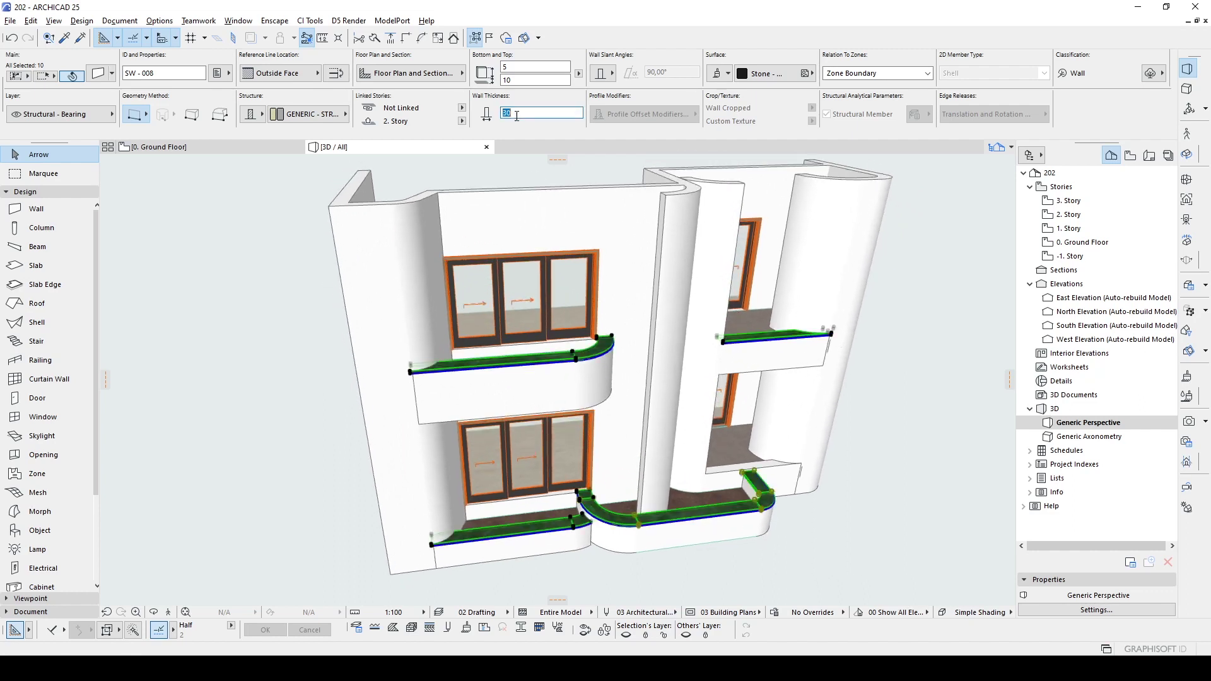
pyautogui.press('Return')
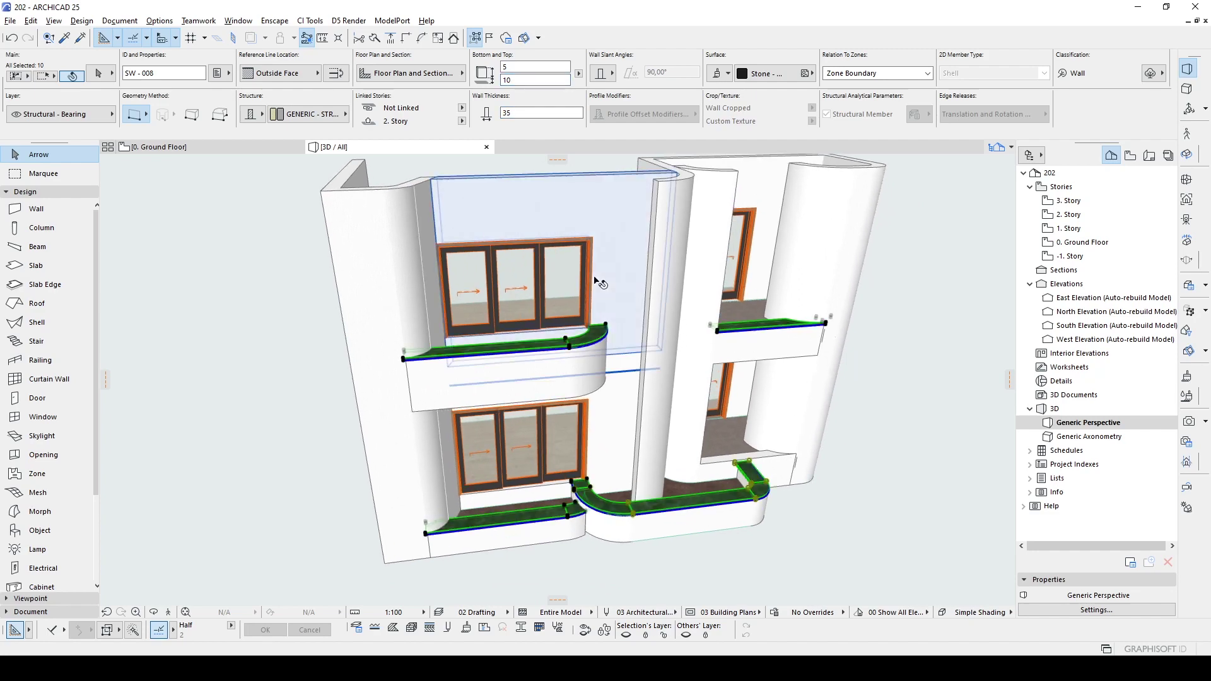
pyautogui.hotkey('ctrl', 't')
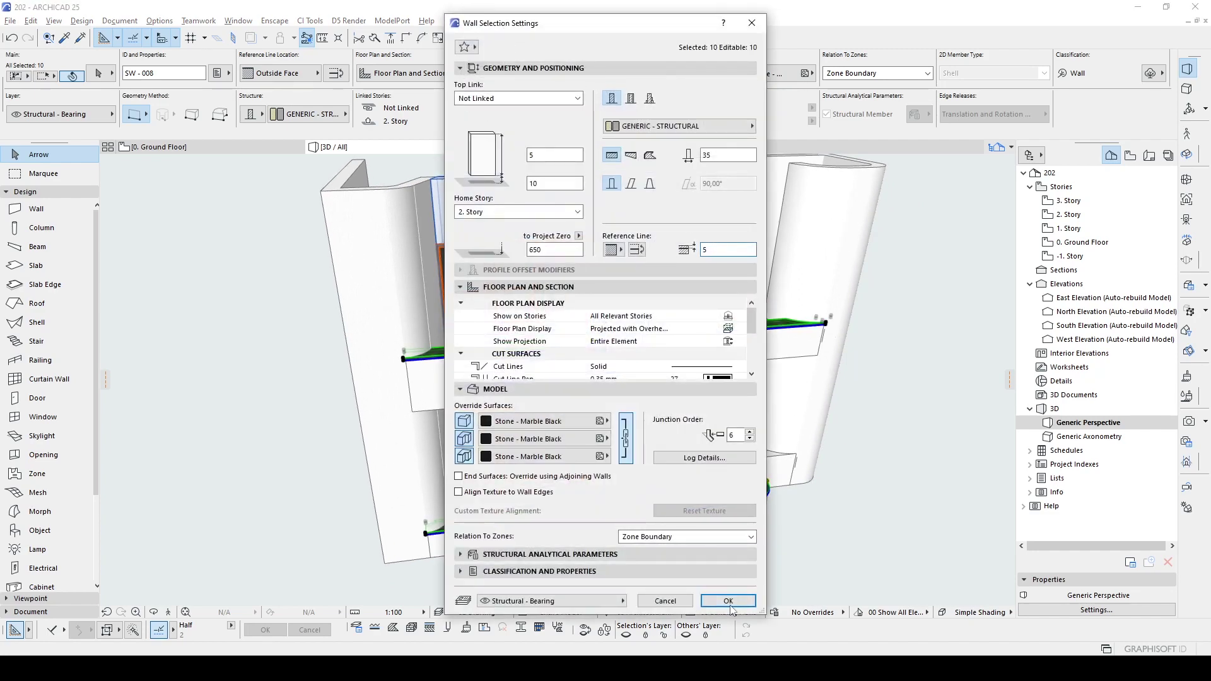
pyautogui.click(728, 601)
# - Set the selected copings' thickness to 30 and readjust their reference line offset after trying 25
pyautogui.scroll(5, 591, 322)
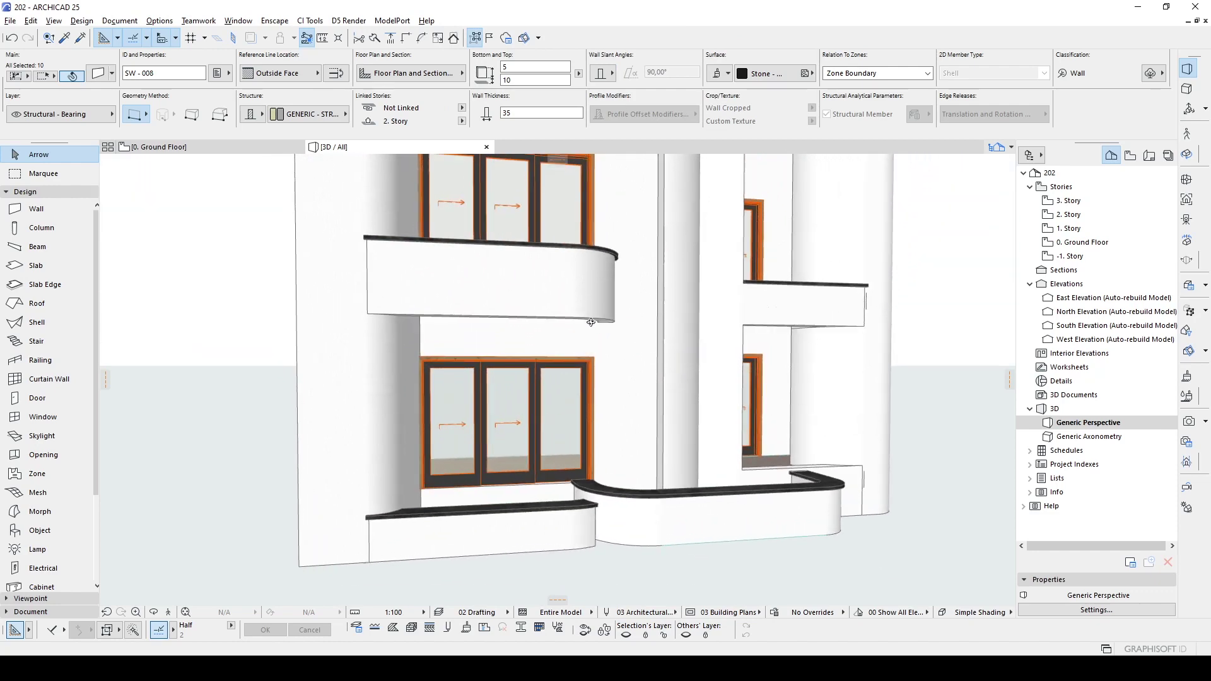
pyautogui.keyDown('shift'); pyautogui.moveTo(591, 322); pyautogui.dragTo(583, 346, button='middle'); pyautogui.keyUp('shift')
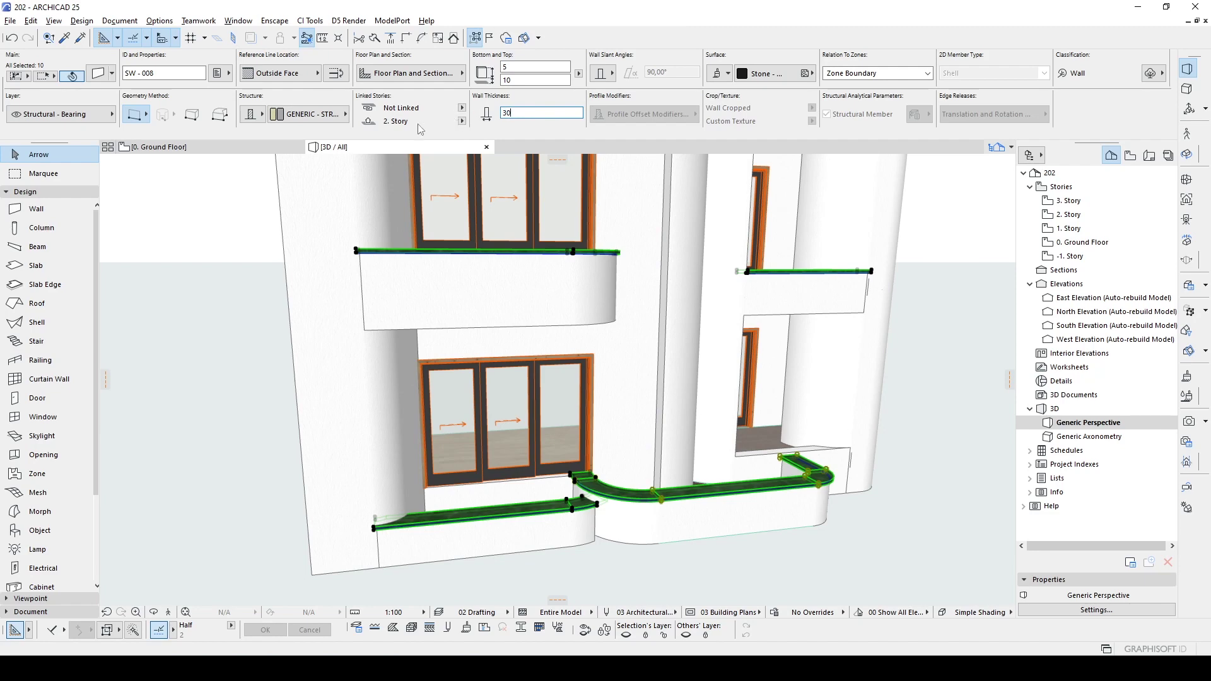
pyautogui.hotkey('ctrl', 't')
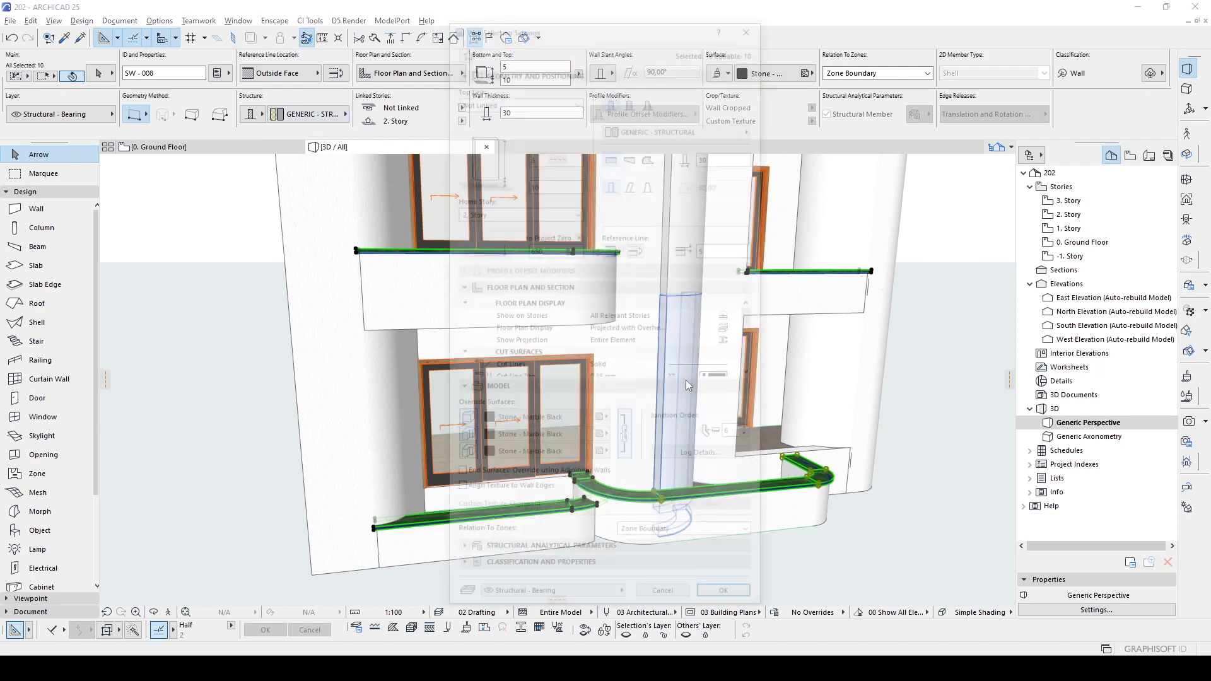
pyautogui.write('2')
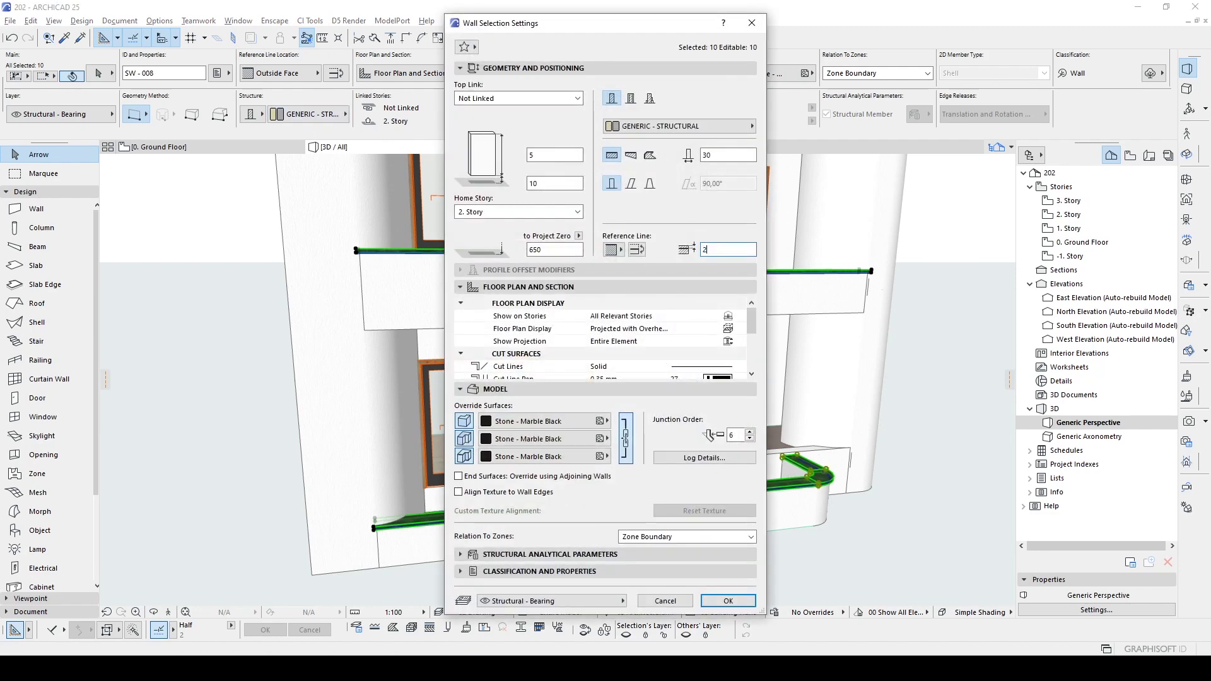
pyautogui.write('5')
pyautogui.press('Return')
pyautogui.hotkey('ctrl', 't')
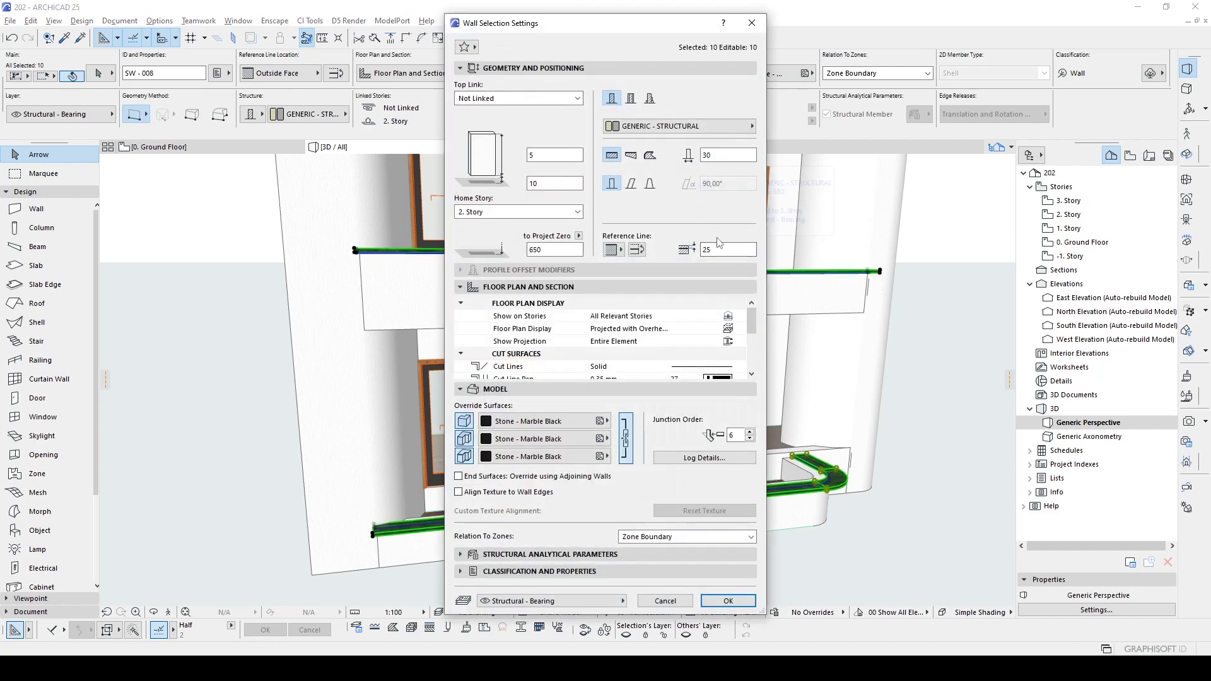
pyautogui.press('Return')
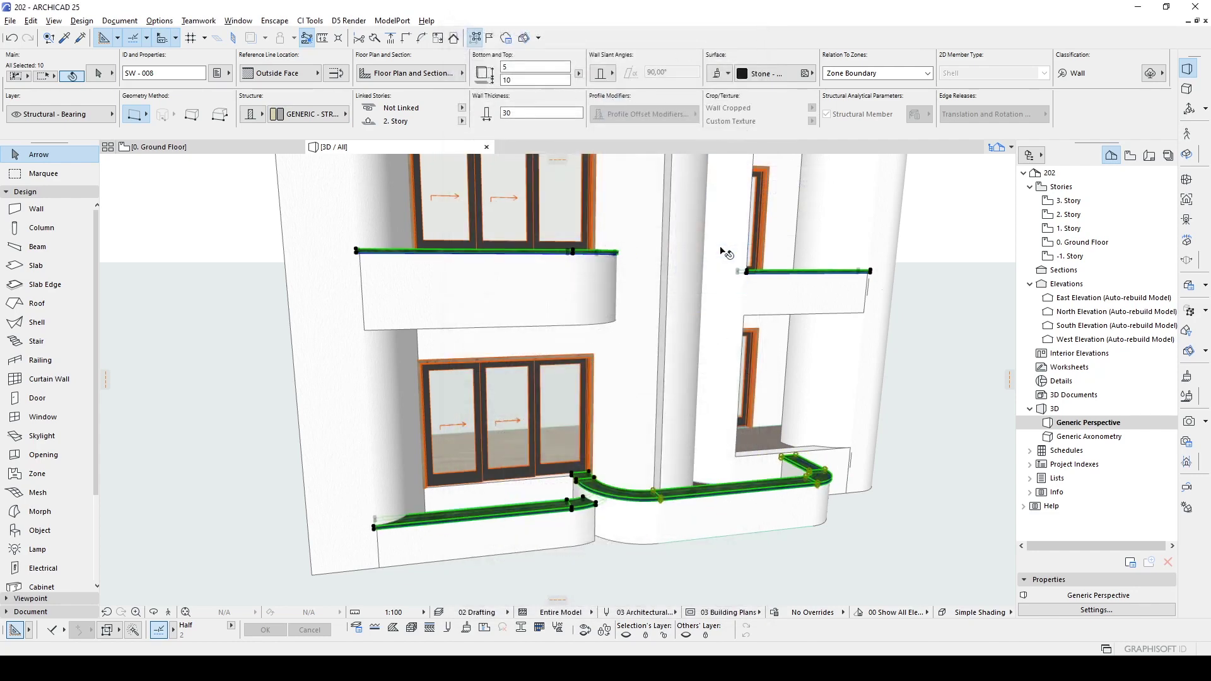
pyautogui.keyDown('shift'); pyautogui.moveTo(697, 284); pyautogui.dragTo(769, 353, button='middle'); pyautogui.keyUp('shift')
pyautogui.scroll(-2, 679, 418)
pyautogui.scroll(-2, 678, 418)
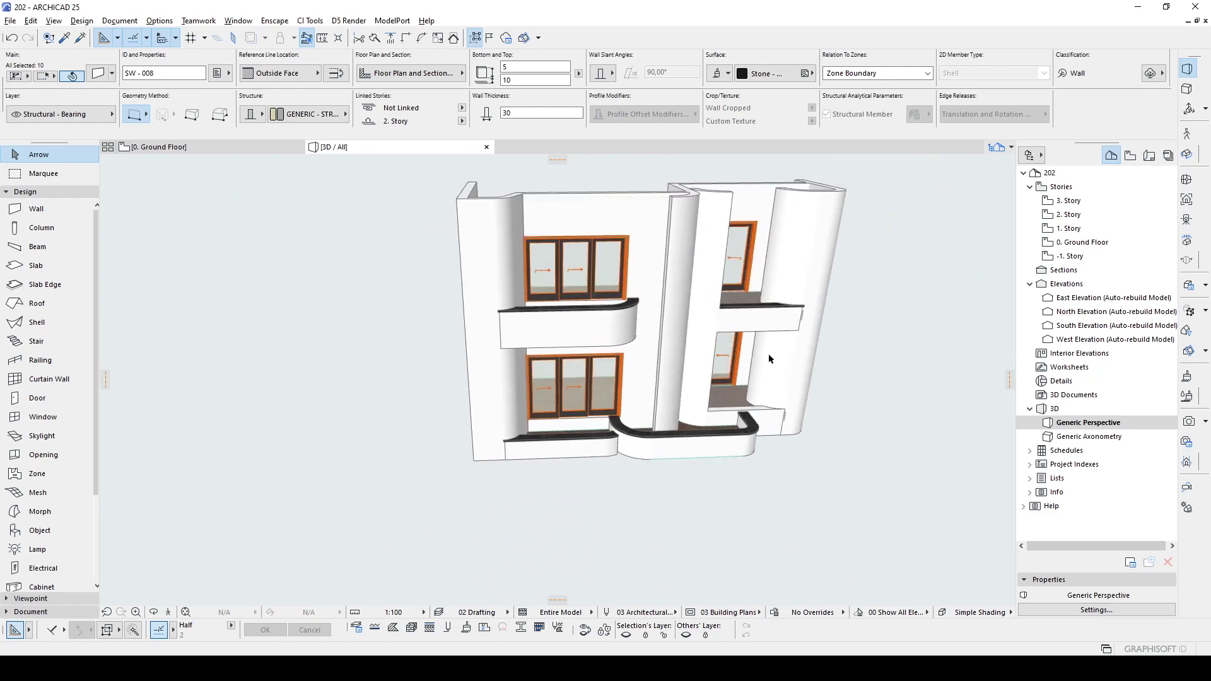
pyautogui.click(891, 415)
# - Start the Railing tool and apply the Metal Railing favorite to its default settings
pyautogui.keyDown('shift'); pyautogui.moveTo(891, 414); pyautogui.dragTo(758, 366, button='middle'); pyautogui.keyUp('shift')
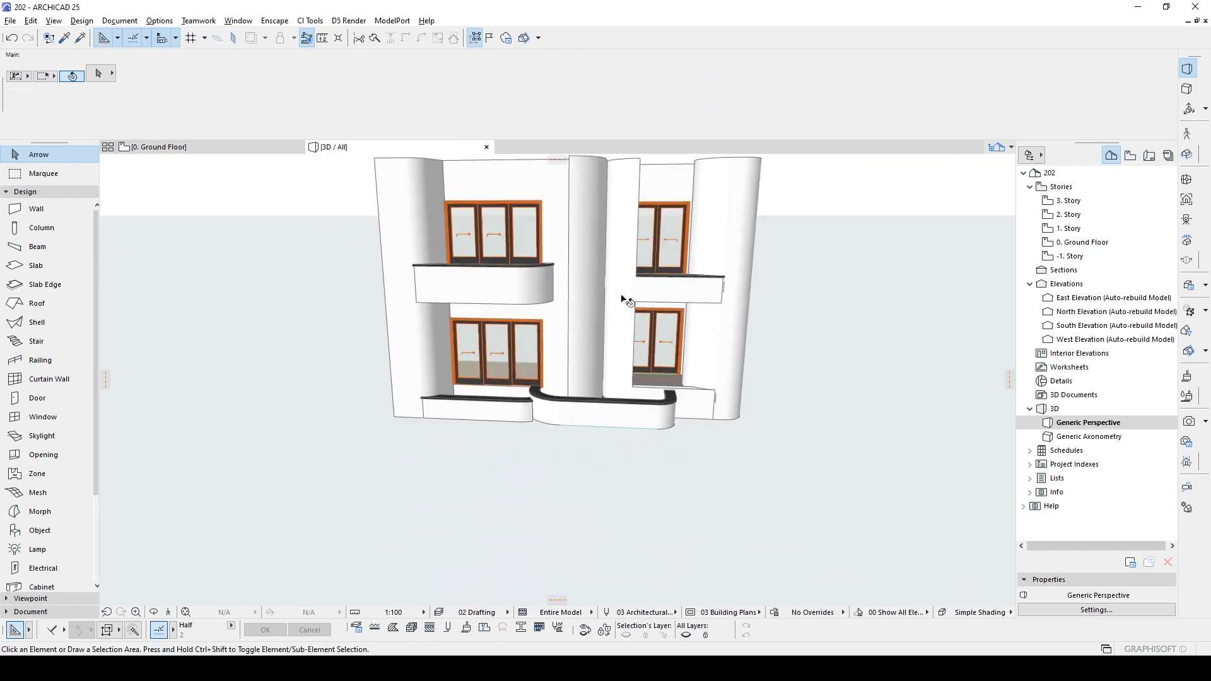
pyautogui.click(40, 361)
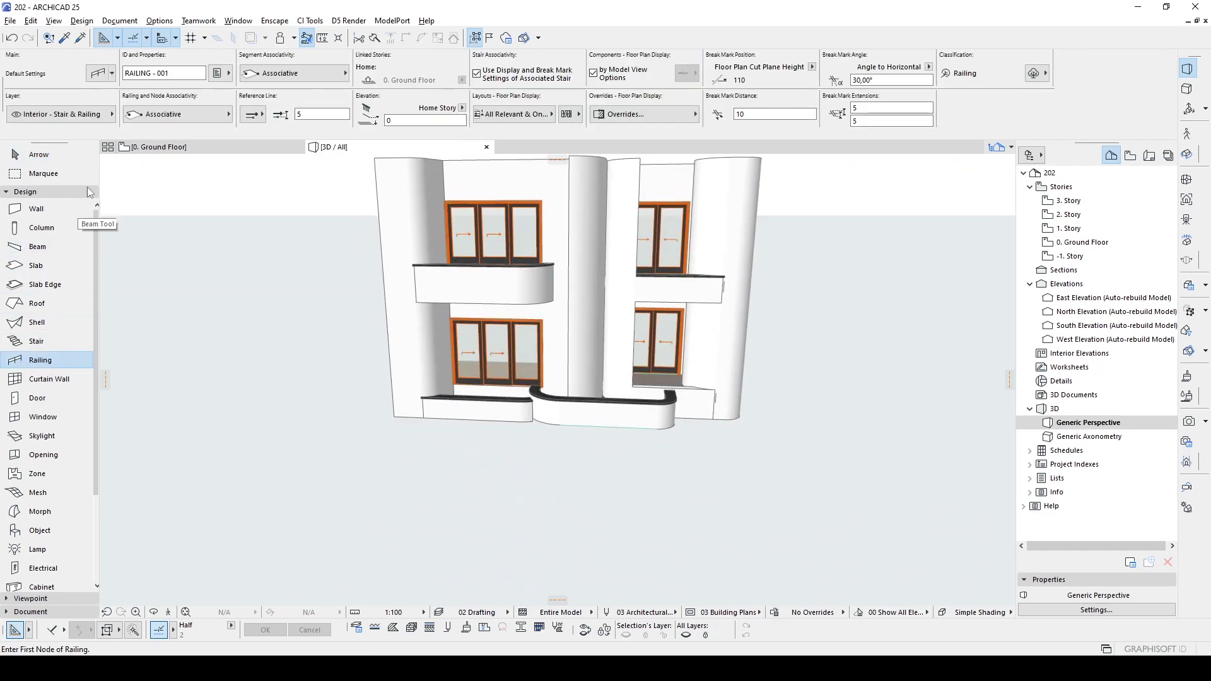
pyautogui.click(99, 73)
pyautogui.click(445, 33)
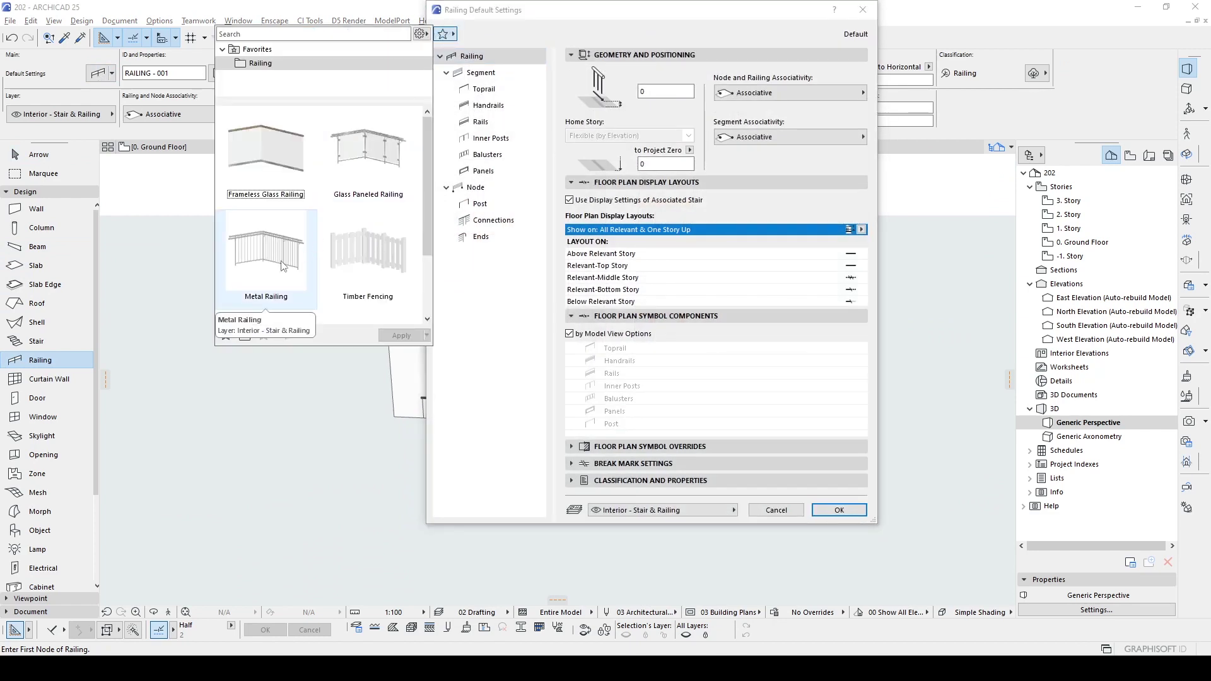
pyautogui.click(278, 264)
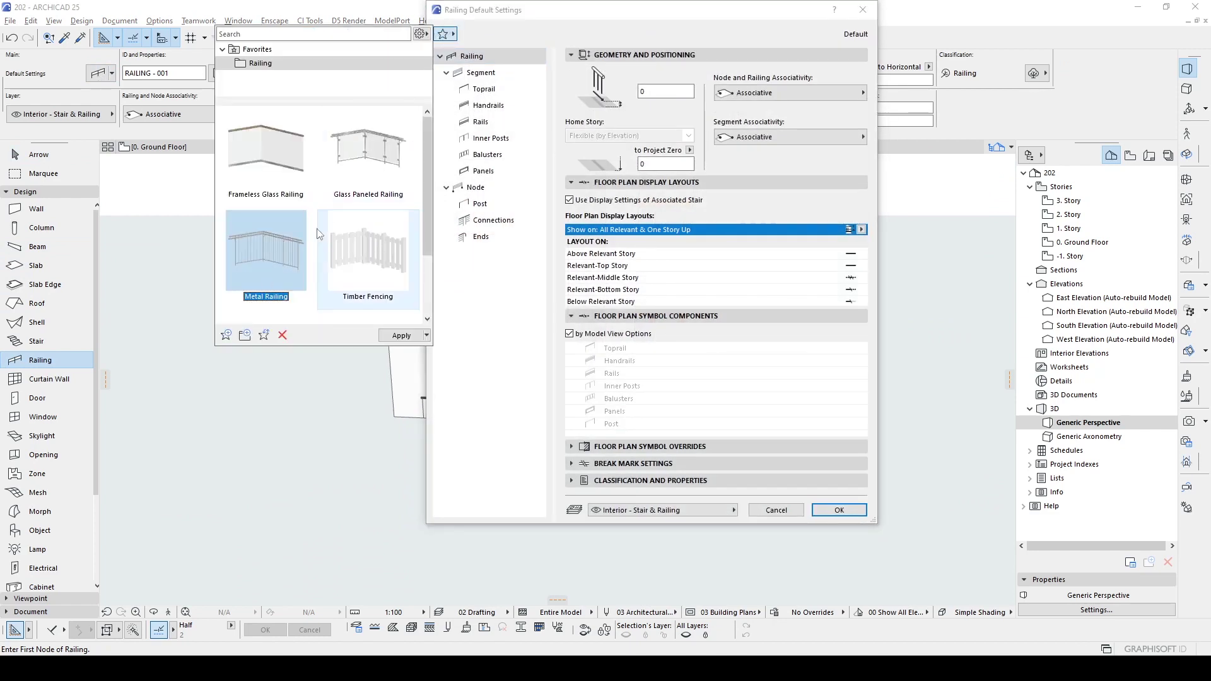
pyautogui.doubleClick(294, 244)
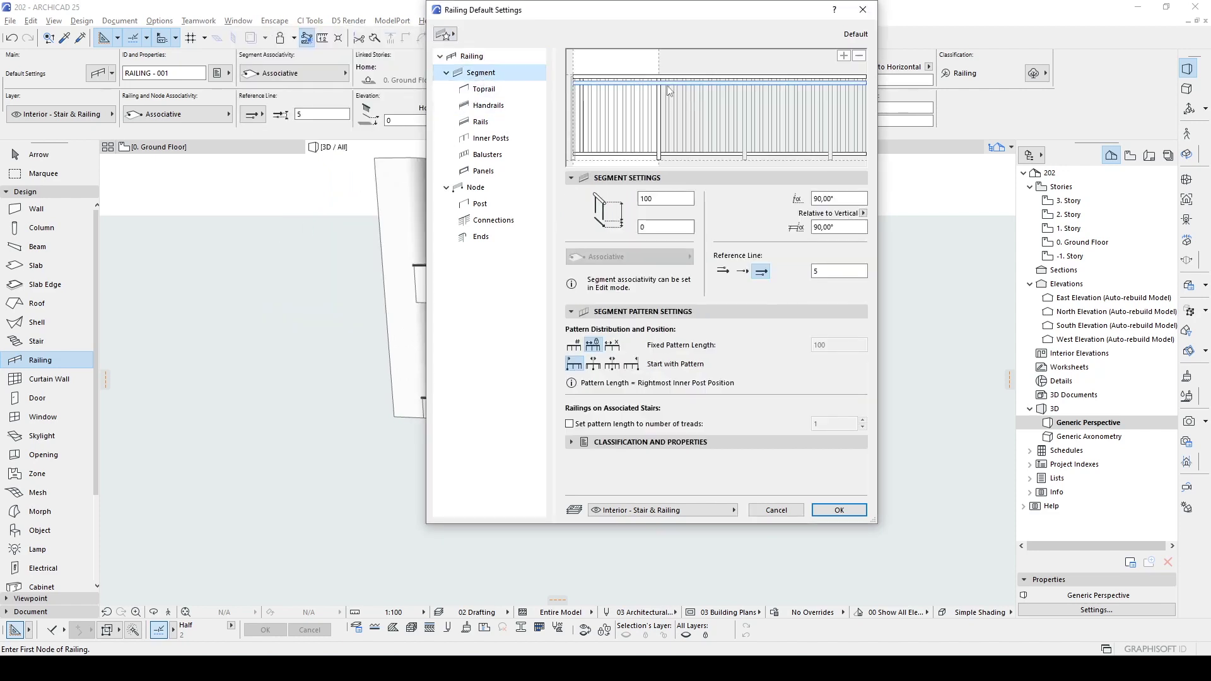
# - Set the metal railing's handrail height and segment height to 40 in the default settings
pyautogui.click(488, 105)
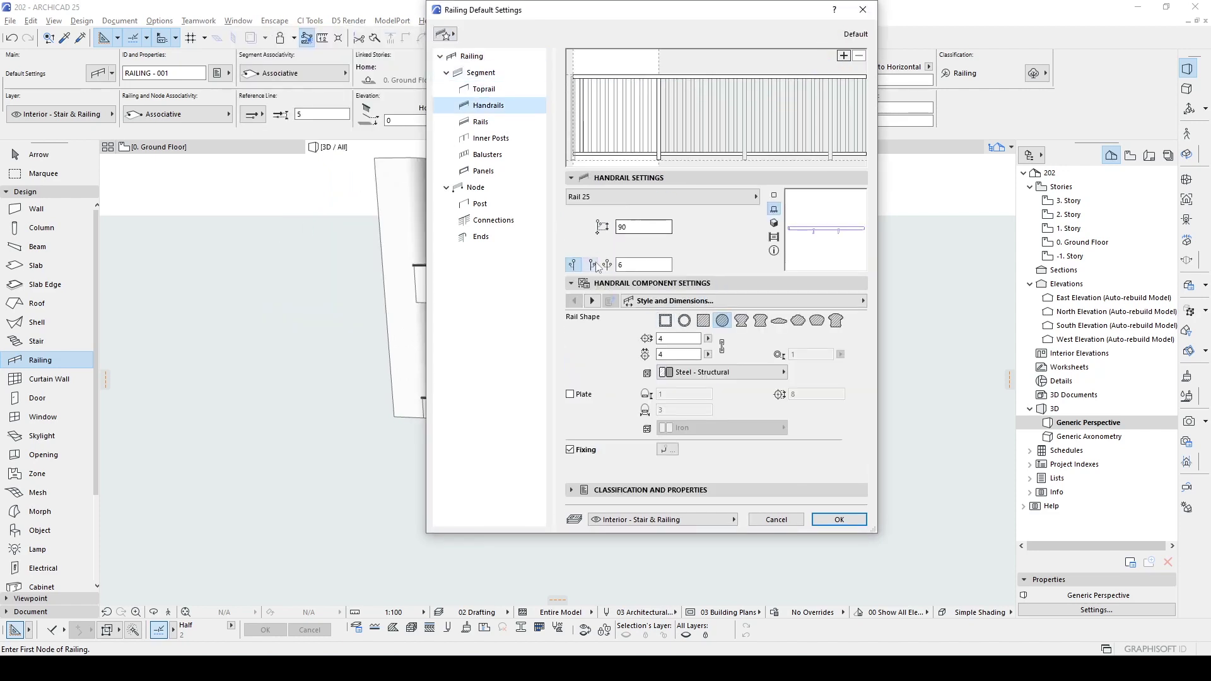
pyautogui.doubleClick(639, 223)
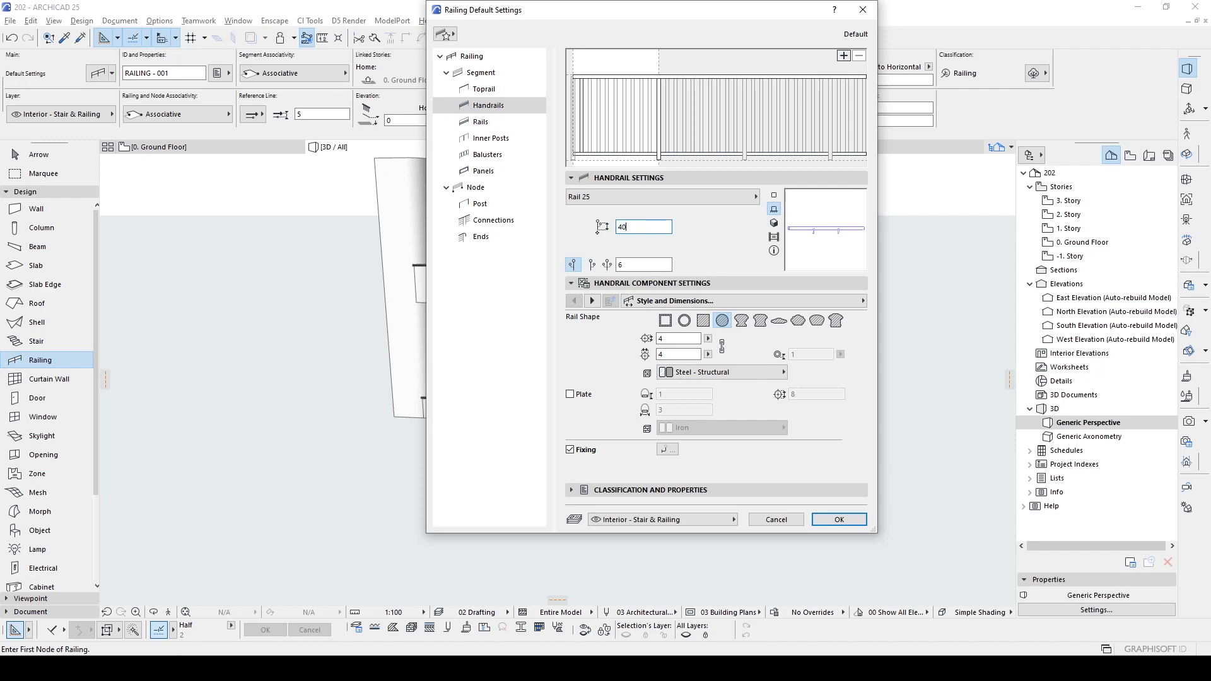
pyautogui.write('40')
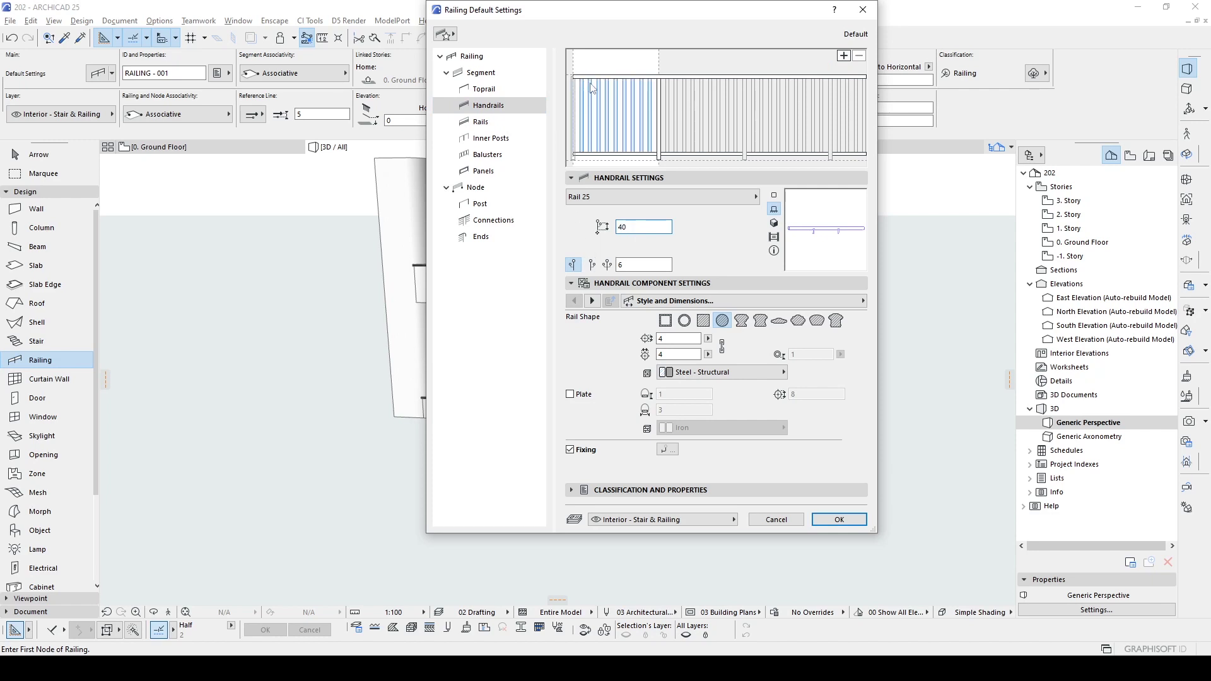
pyautogui.click(485, 89)
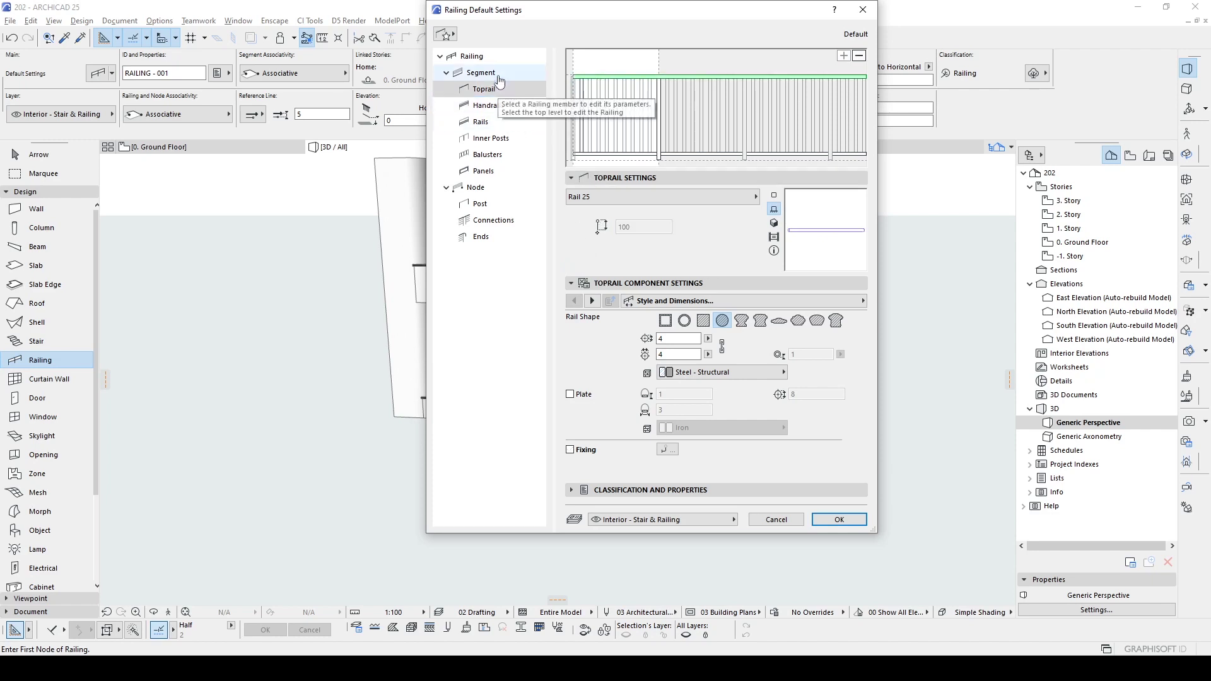
pyautogui.click(481, 72)
pyautogui.click(663, 197)
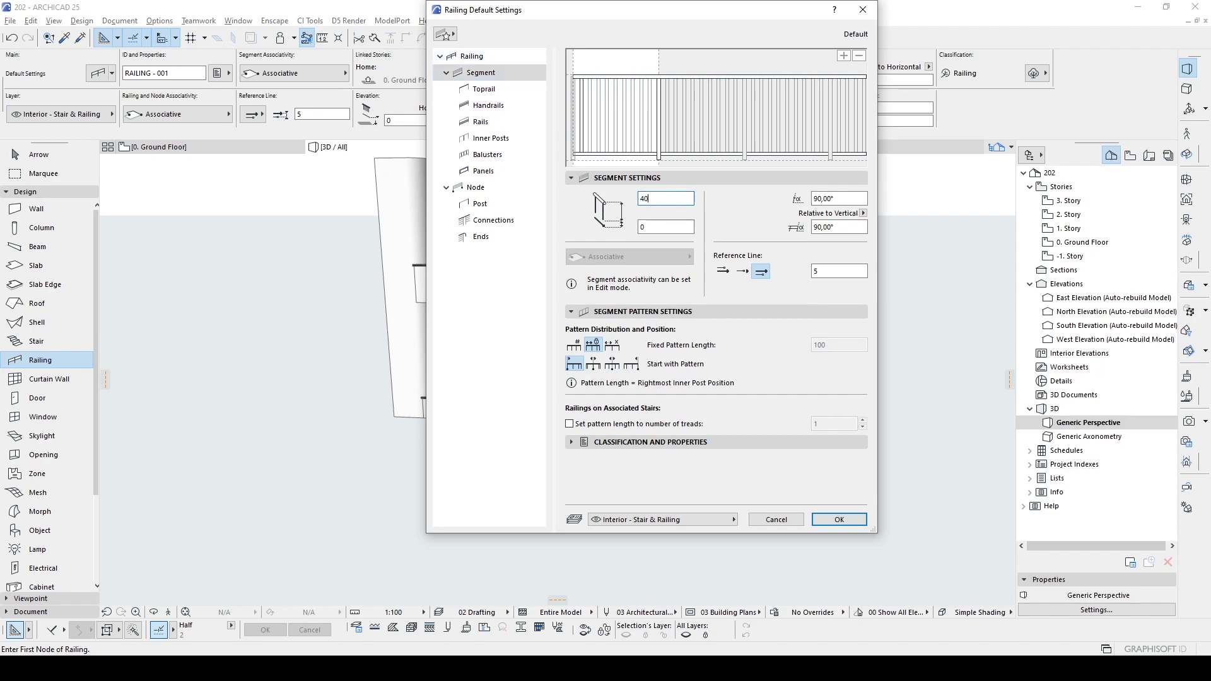
pyautogui.click(839, 519)
# - Place the metal railing along the marble coping of the upper right balcony's front wall in 3D
pyautogui.scroll(10, 694, 354)
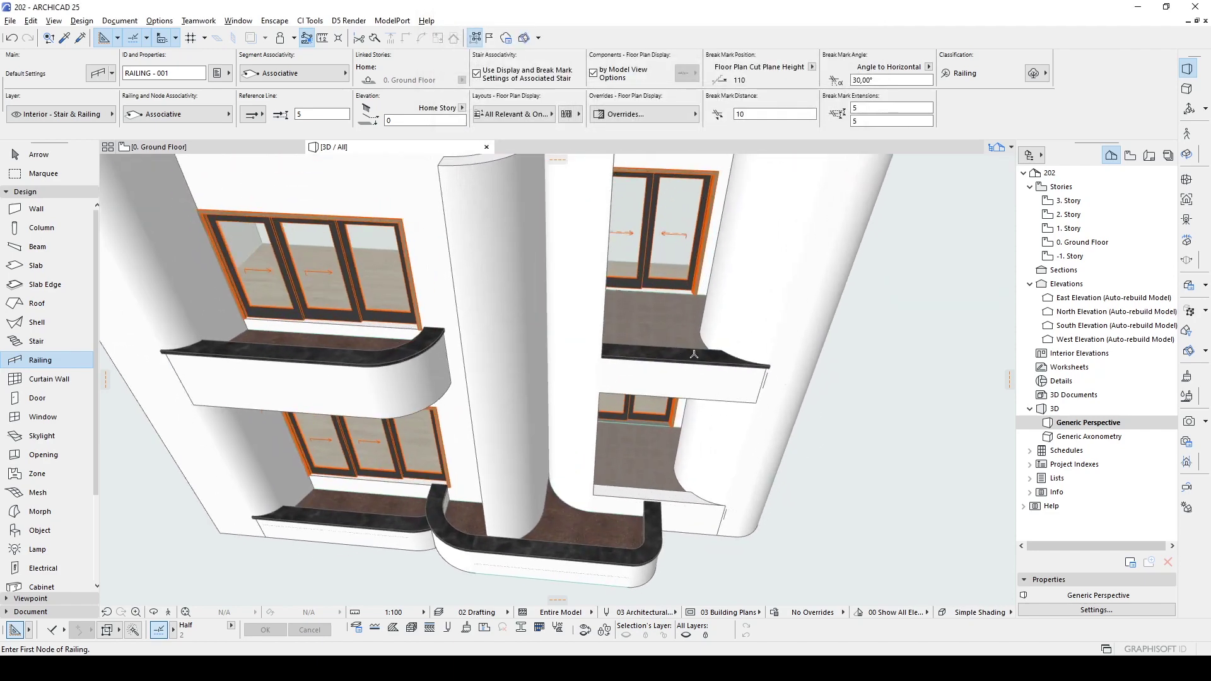
pyautogui.click(688, 360)
pyautogui.scroll(3, 675, 384)
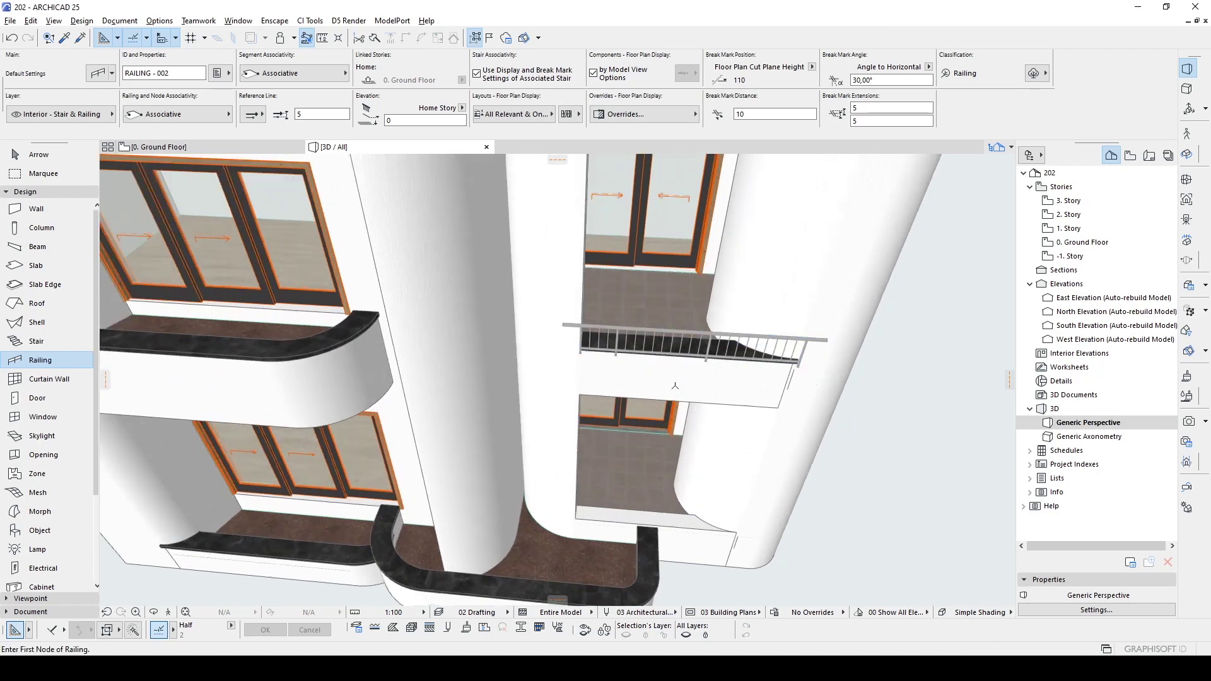
pyautogui.press('Escape')
# - Move the placed railing off the balcony wall to the empty area in front of it on the 2. Story plan
pyautogui.click(661, 330)
pyautogui.keyDown('shift'); pyautogui.moveTo(662, 331); pyautogui.dragTo(590, 335, button='middle'); pyautogui.keyUp('shift')
pyautogui.press('F2')
pyautogui.scroll(3, 660, 322)
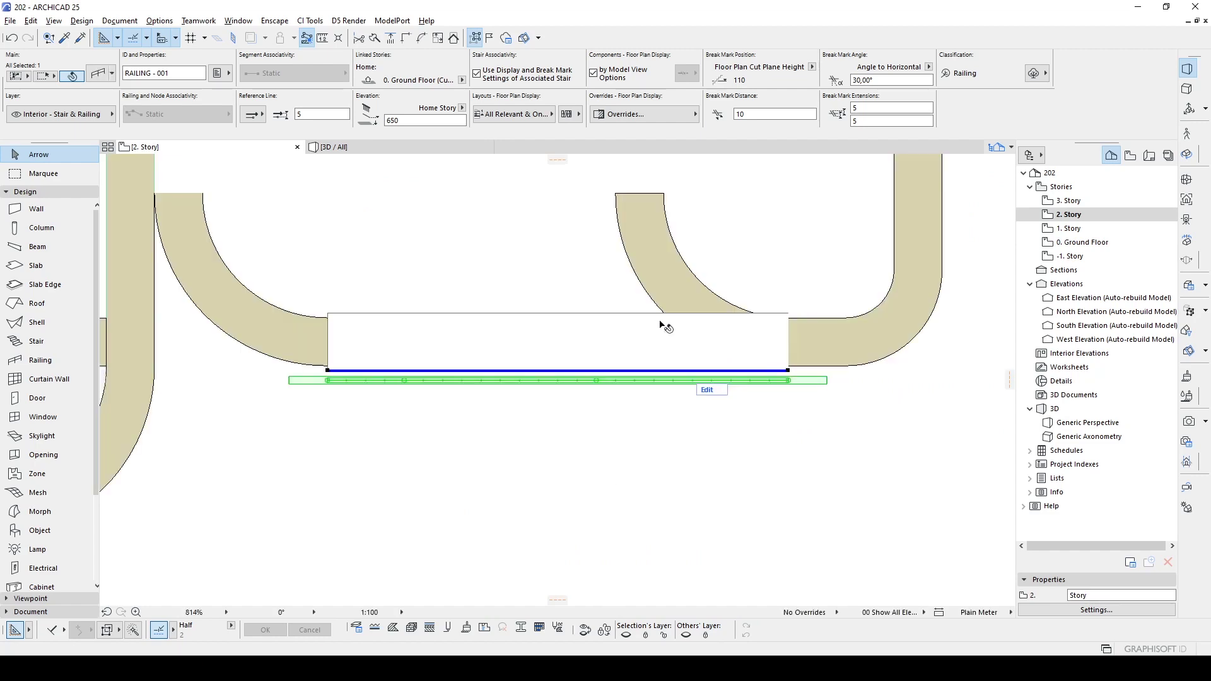
pyautogui.scroll(-2, 695, 386)
pyautogui.hotkey('ctrl', 'd')
pyautogui.click(638, 380)
pyautogui.click(652, 457)
pyautogui.press('Escape')
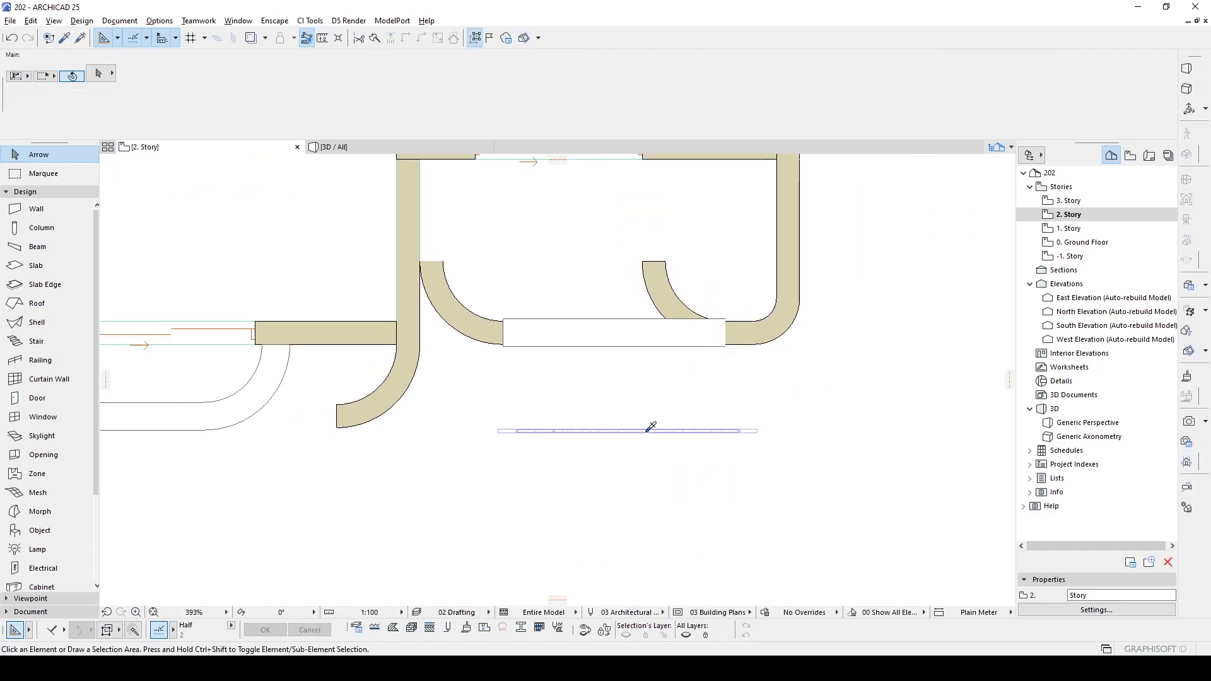
# - Pick up the moved railing's settings and draw a straight railing along the balcony front wall's centerline, from its right end to its left
pyautogui.keyDown('alt'); pyautogui.click(650, 429); pyautogui.keyUp('alt')
pyautogui.scroll(3, 709, 333)
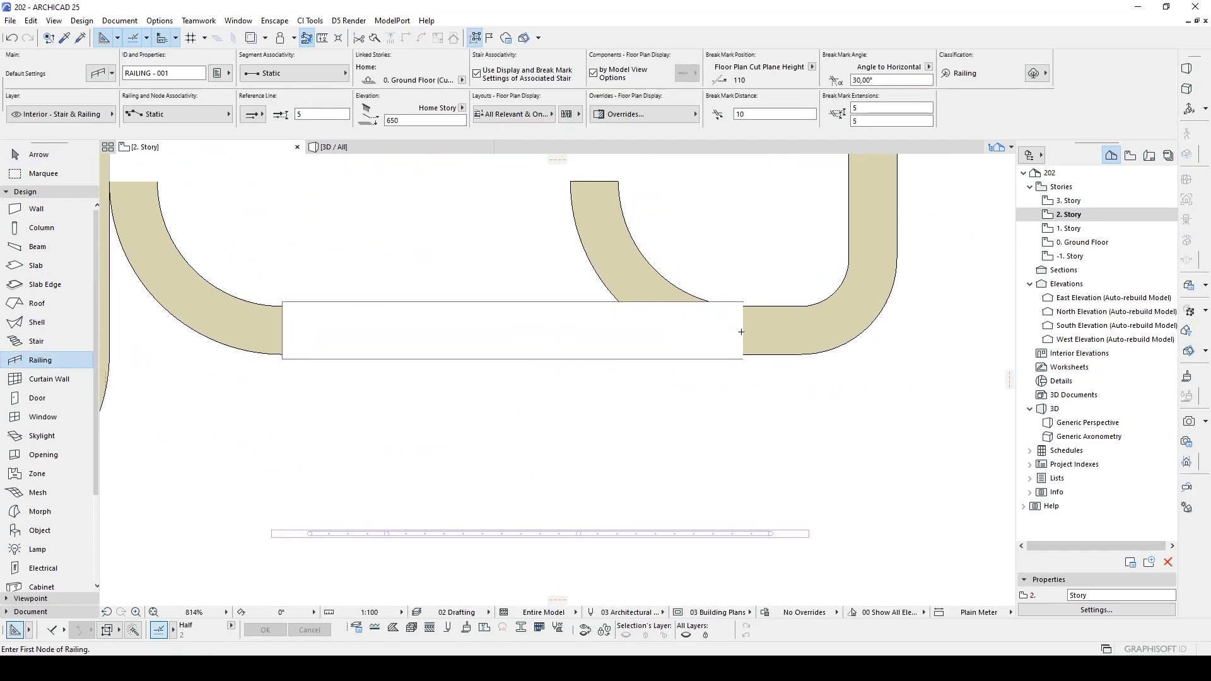
pyautogui.scroll(-2, 741, 332)
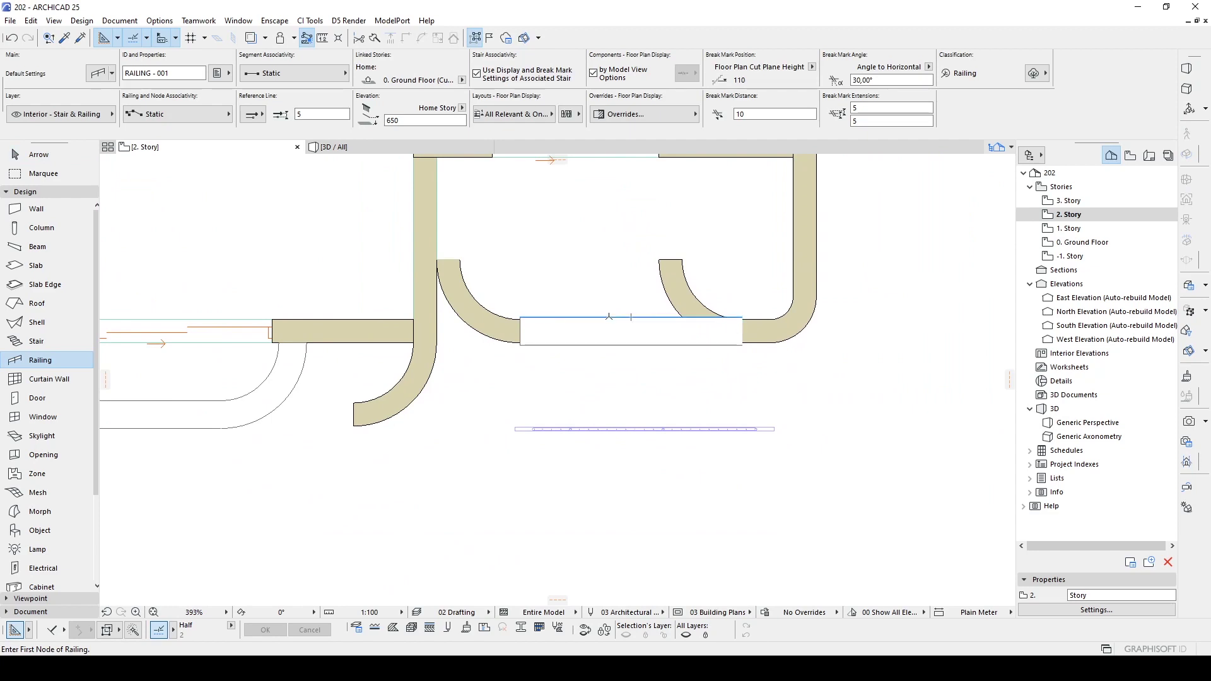
pyautogui.click(742, 332)
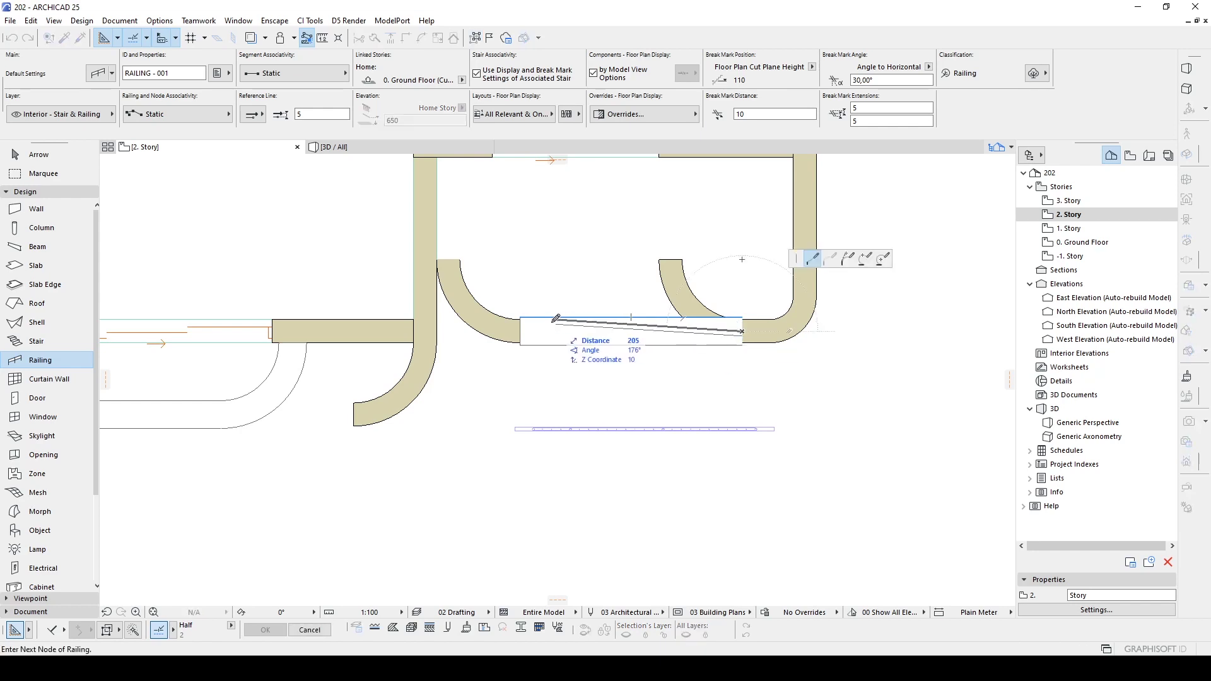
pyautogui.doubleClick(521, 330)
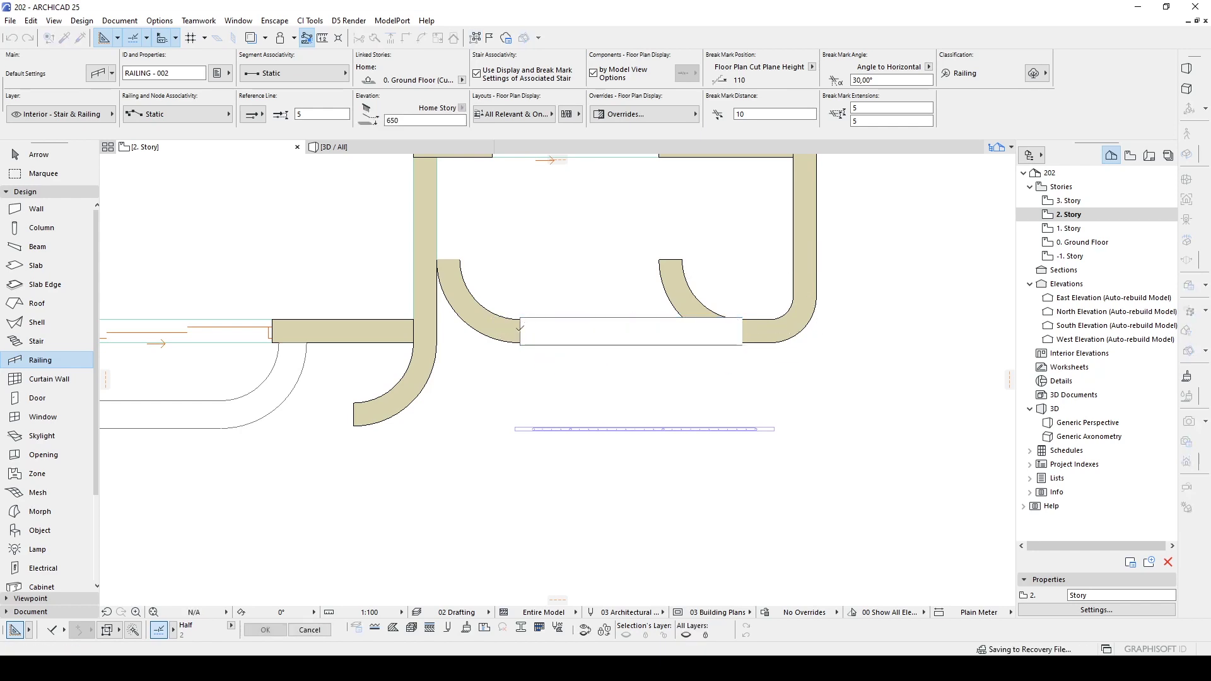
# - Finish the railing along the balcony front wall and set its toprail end extension to 0
pyautogui.rightClick(545, 395)
pyautogui.moveTo(621, 199)
pyautogui.click(748, 197)
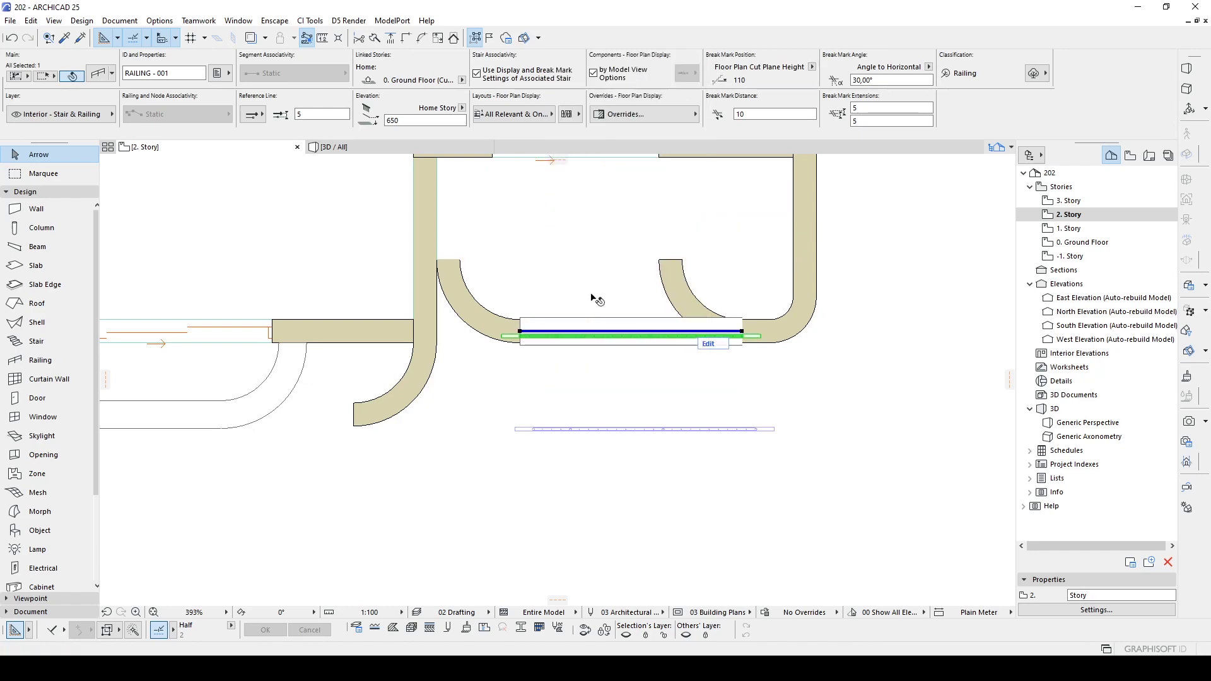
pyautogui.scroll(4, 593, 299)
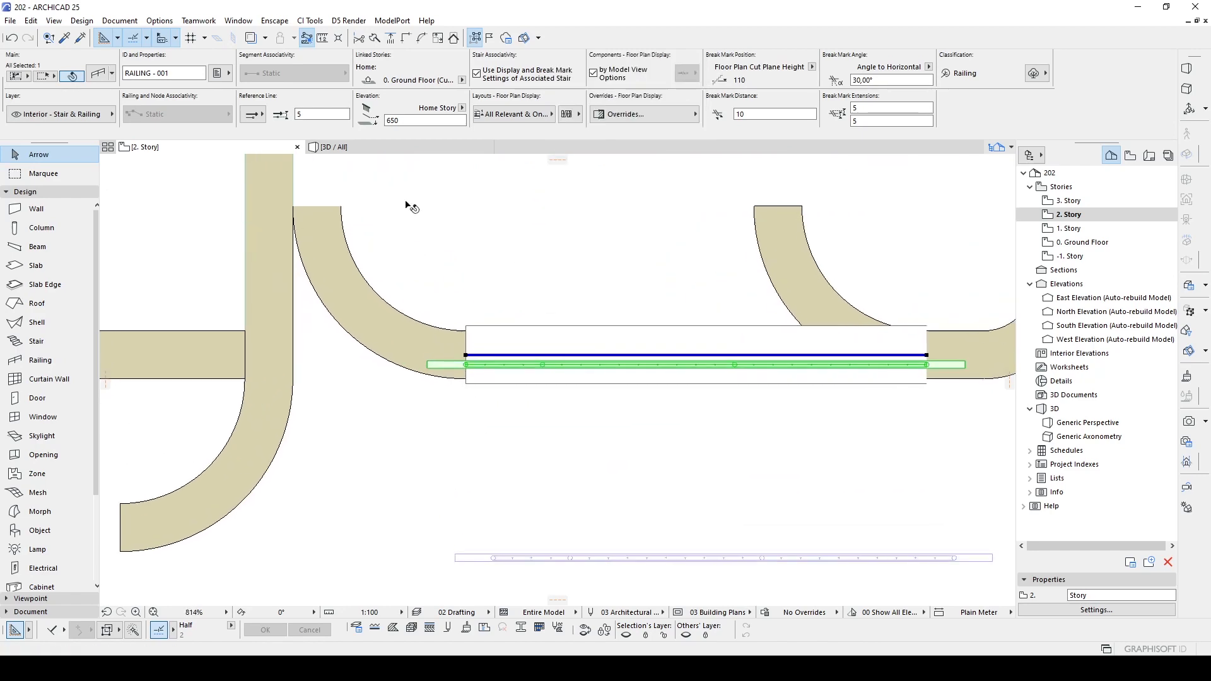
pyautogui.doubleClick(467, 340)
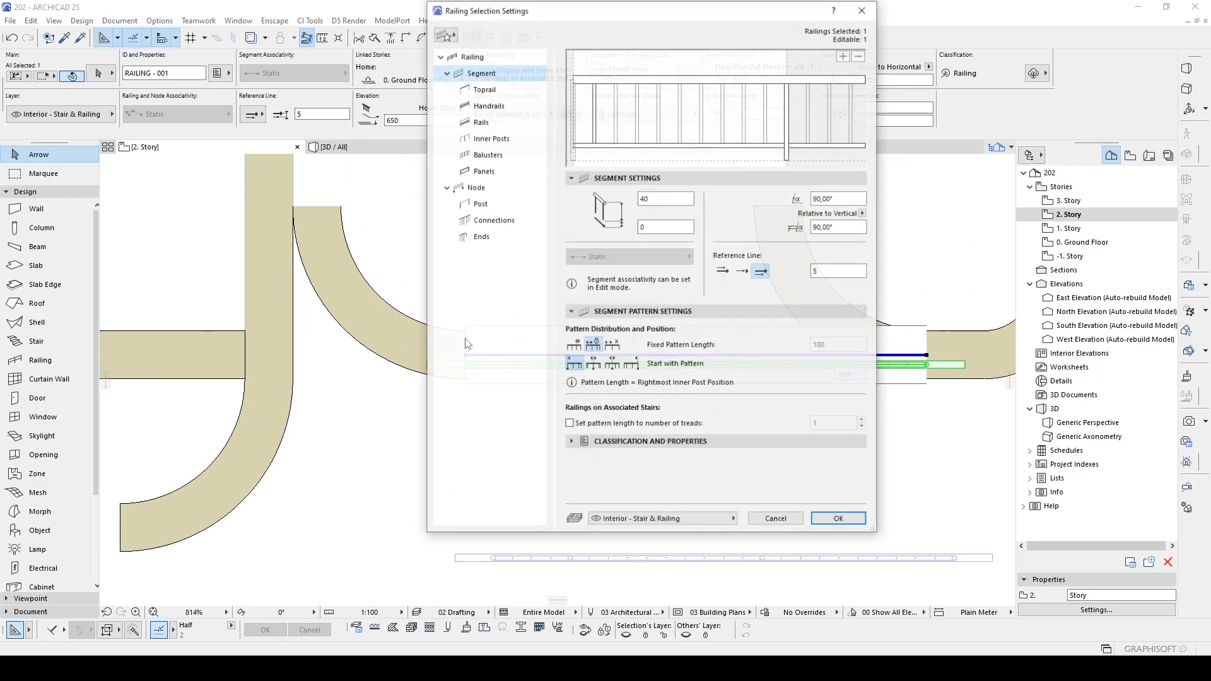
pyautogui.click(482, 237)
pyautogui.doubleClick(818, 105)
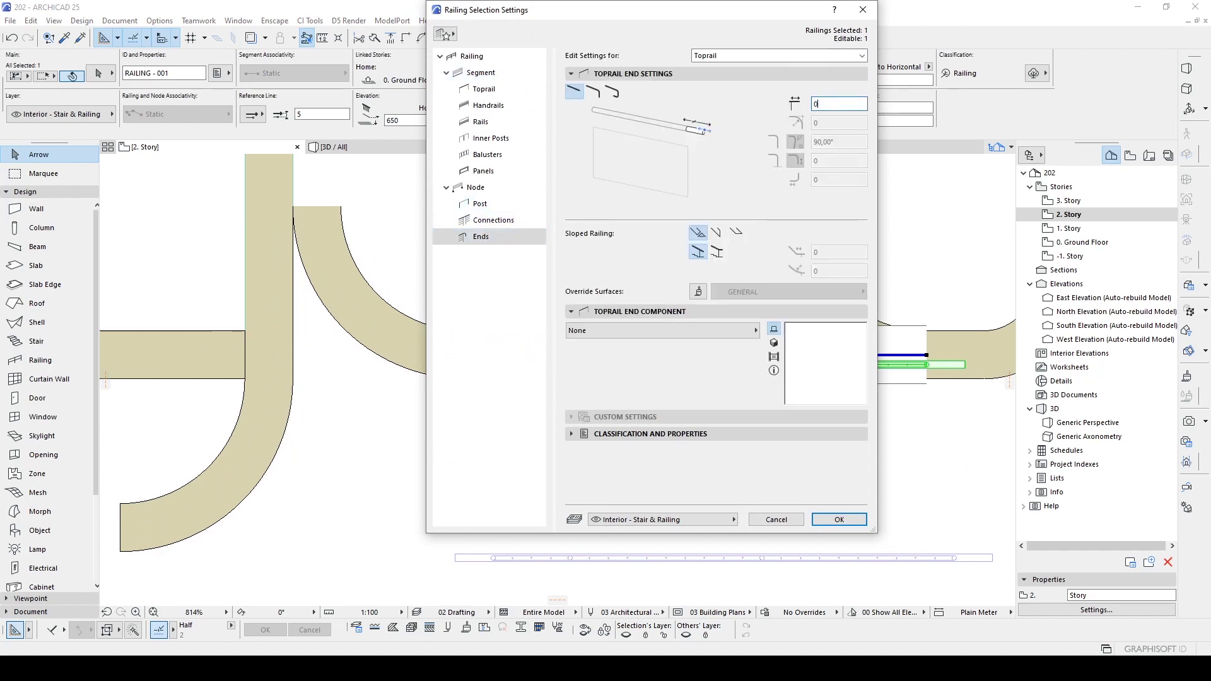
pyautogui.write('0')
pyautogui.press('Return')
# - Delete the spare railing standing in front of the balcony in the 3D view
pyautogui.press('F3')
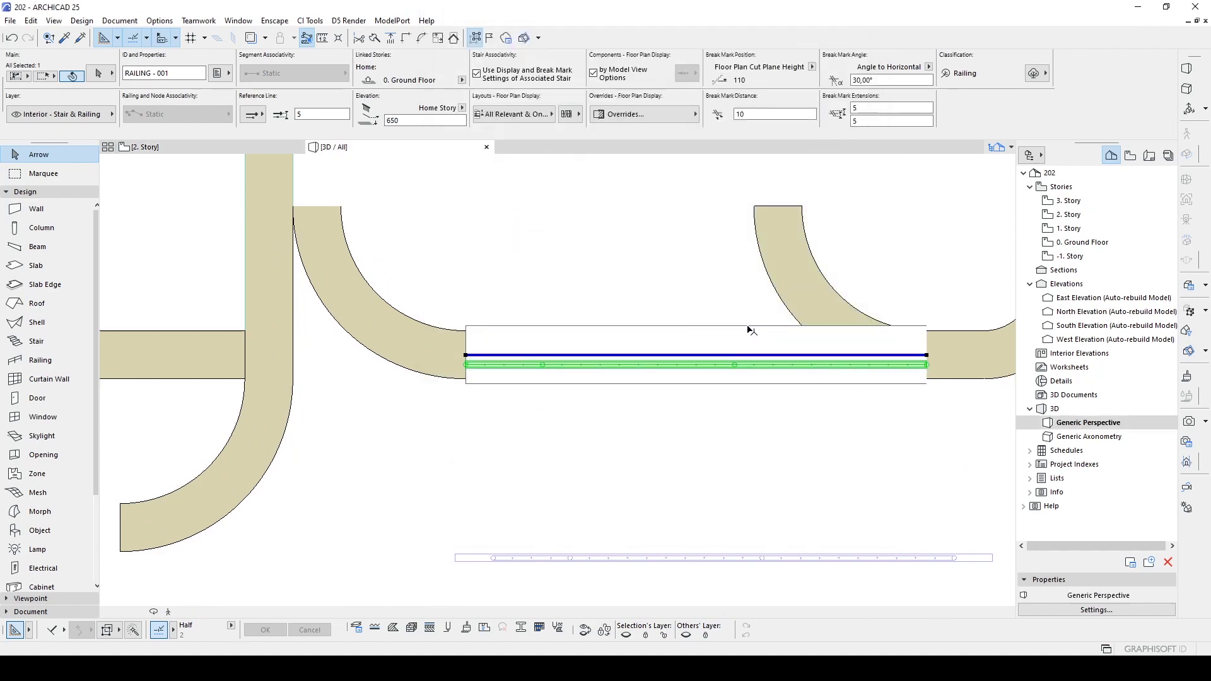
pyautogui.click(581, 435)
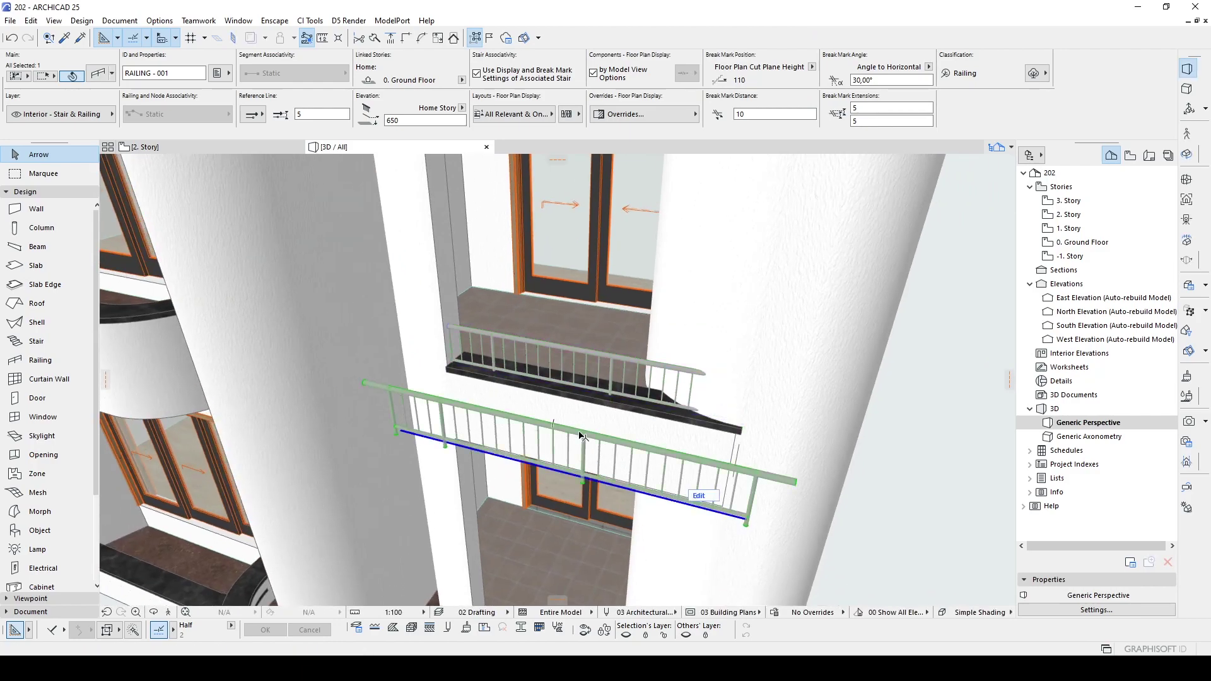
pyautogui.press('Delete')
pyautogui.keyDown('shift'); pyautogui.moveTo(581, 436); pyautogui.dragTo(543, 391, button='middle'); pyautogui.keyUp('shift')
pyautogui.scroll(-2, 649, 376)
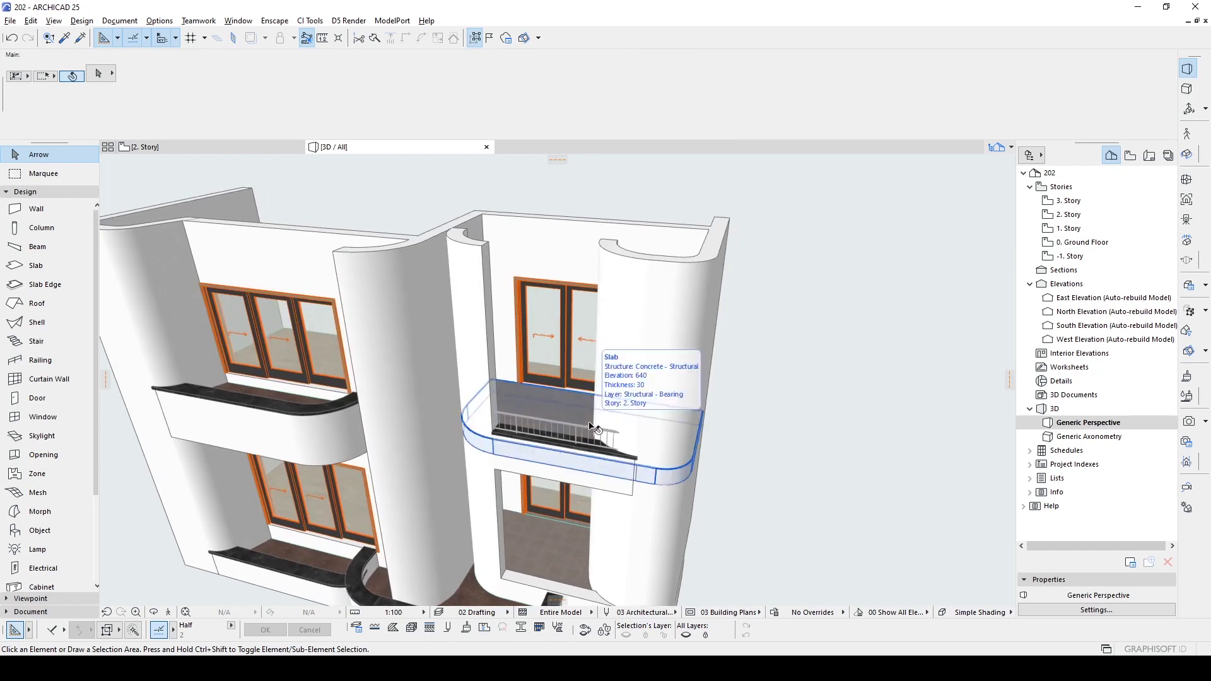
# - Open the settings of the railing on the marble coping and remove the balusters from its segment pattern
pyautogui.scroll(4, 552, 391)
pyautogui.doubleClick(542, 406)
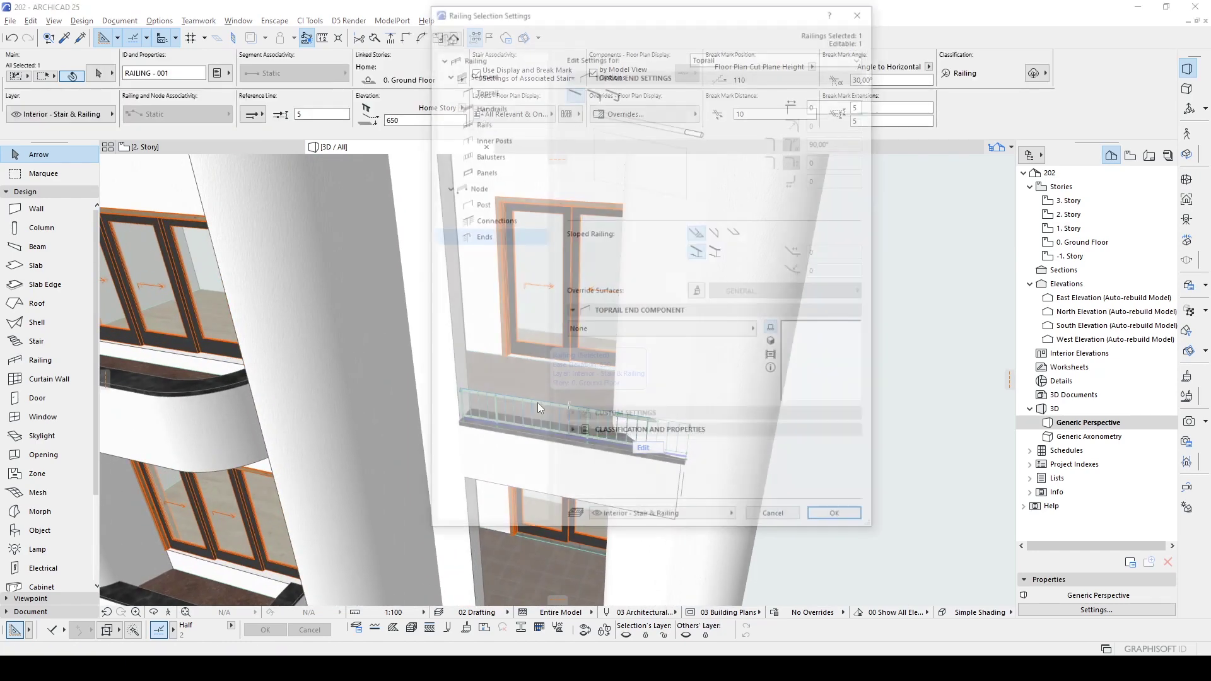
pyautogui.click(492, 73)
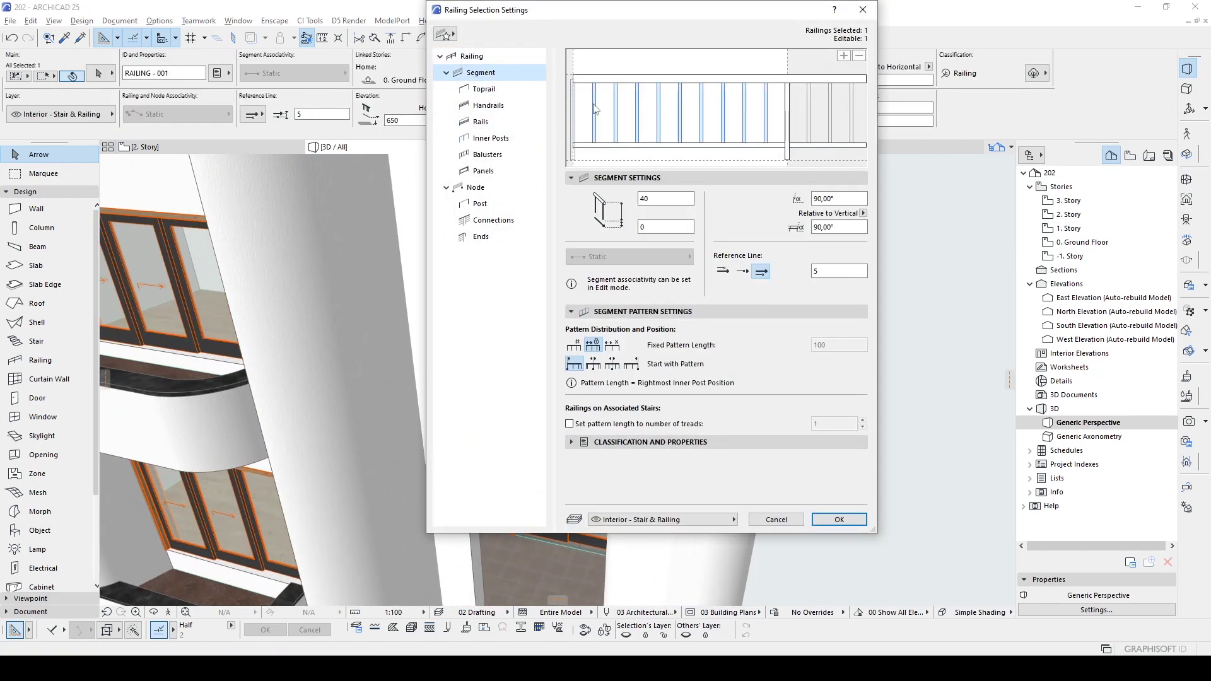
pyautogui.click(488, 155)
pyautogui.click(683, 81)
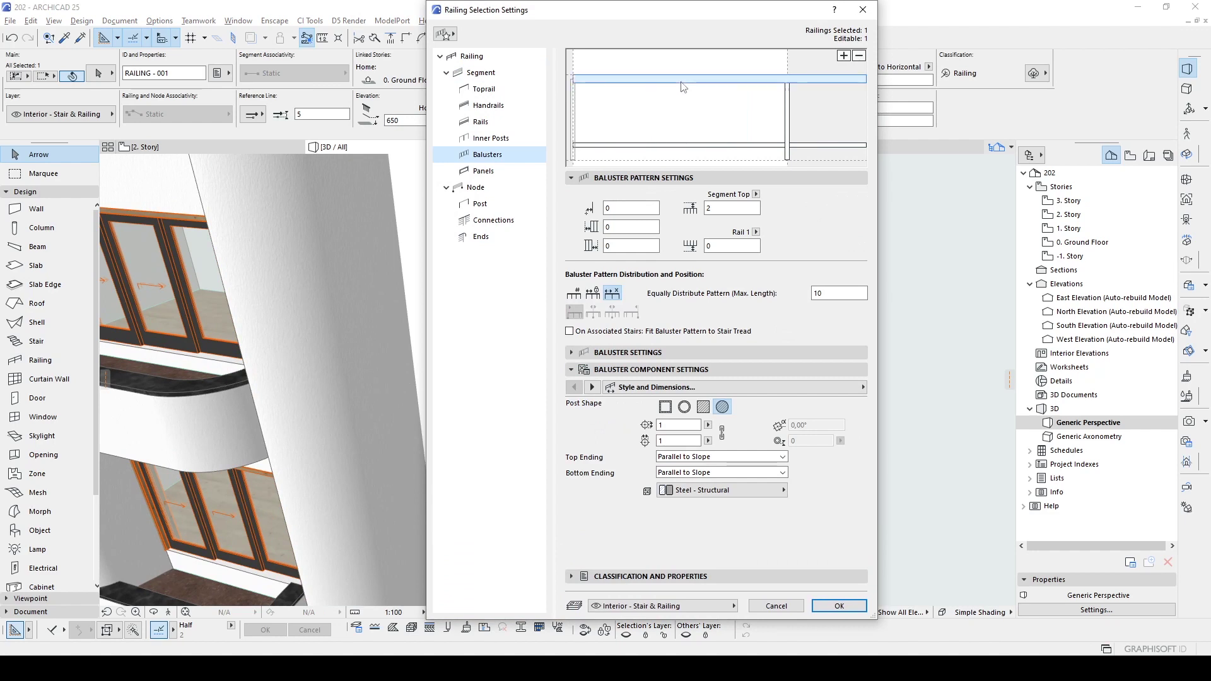
# - Set the railing's horizontal rail to an absolute height of 25 with horizontal offset 0
pyautogui.click(635, 145)
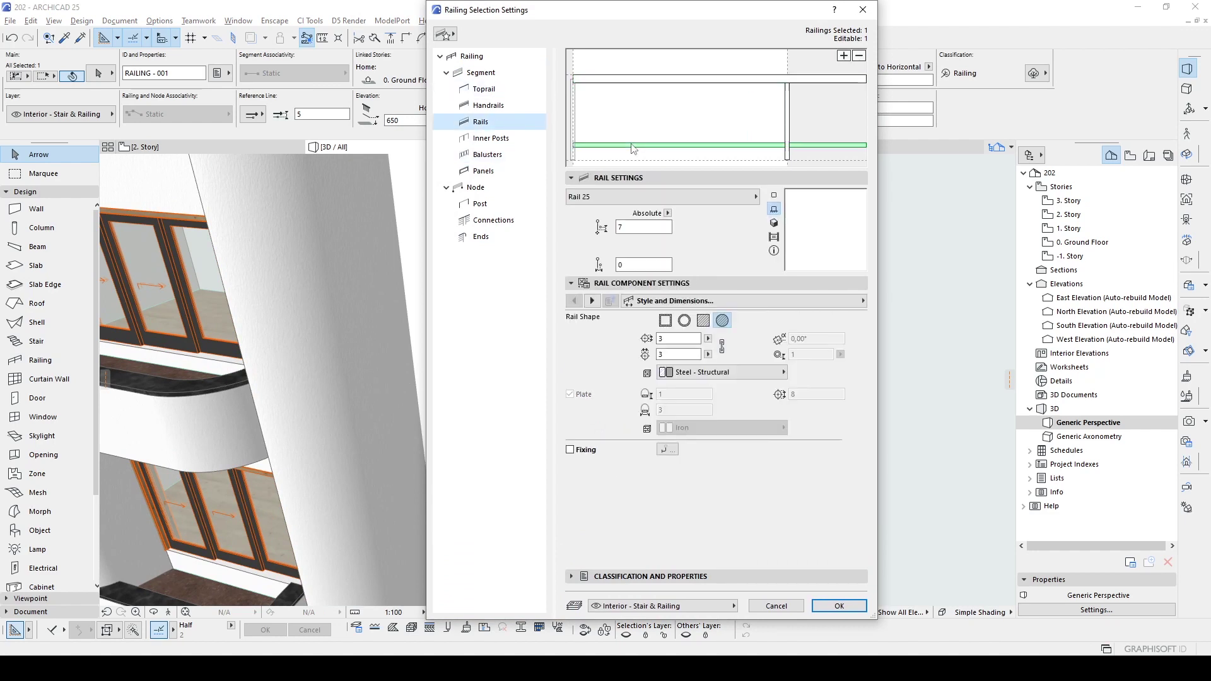
pyautogui.click(633, 231)
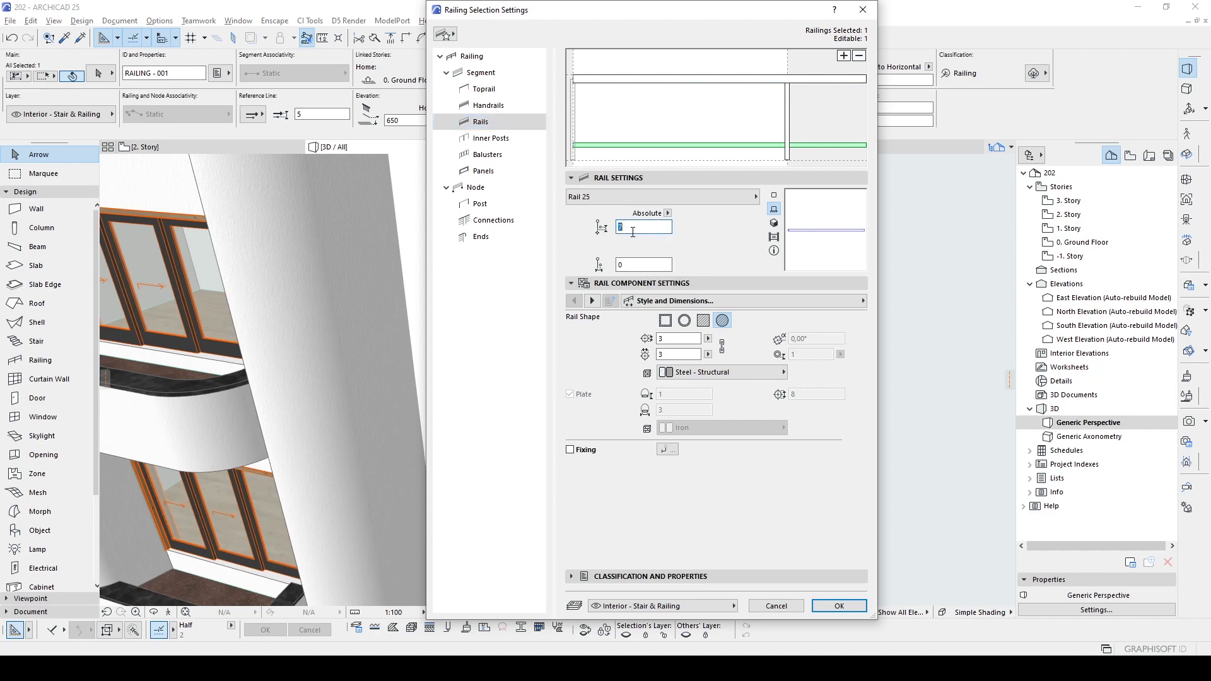
pyautogui.click(623, 265)
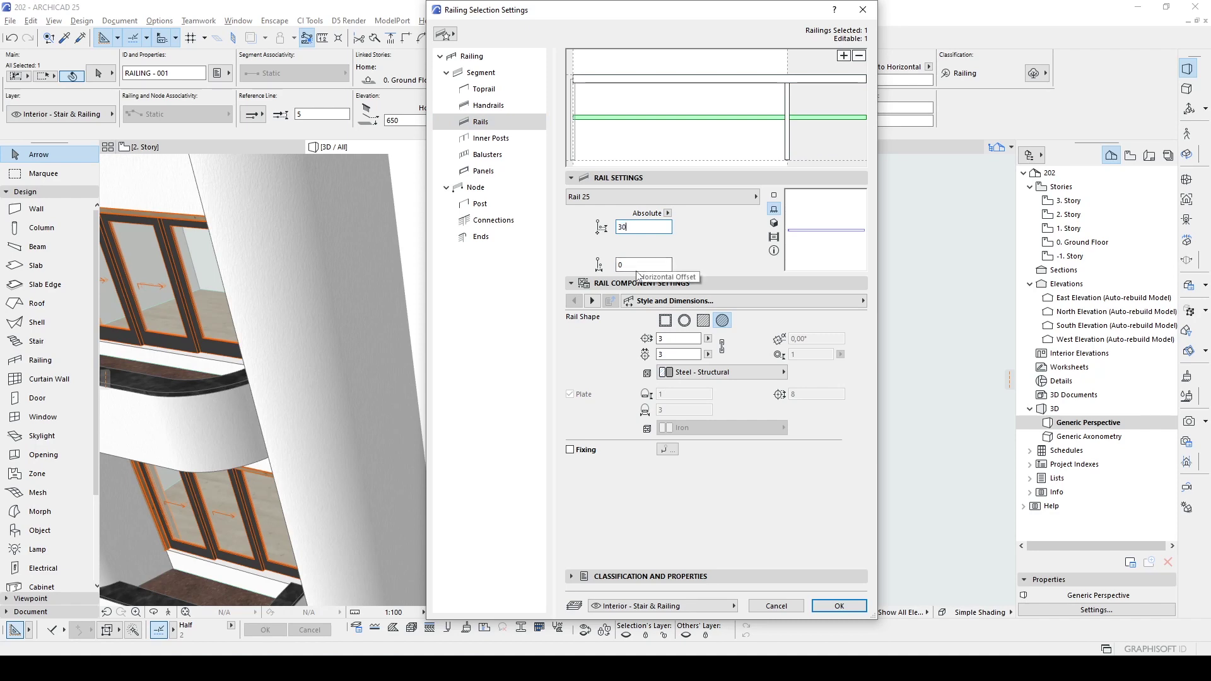
pyautogui.click(636, 267)
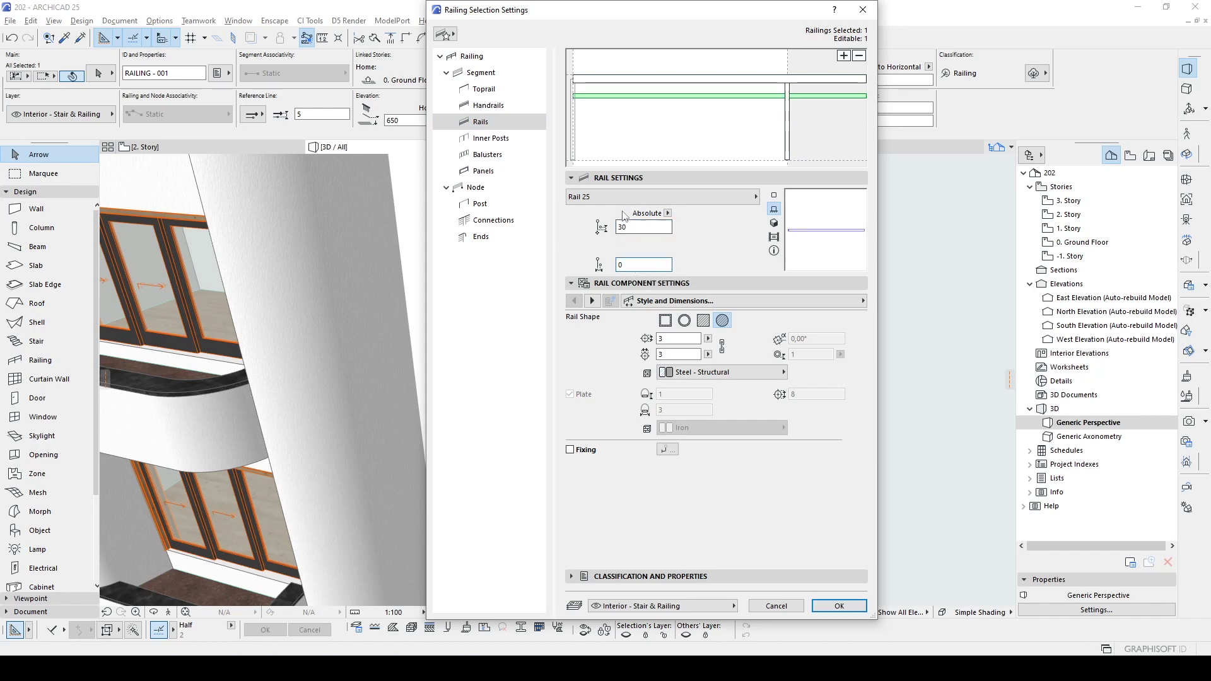
pyautogui.click(636, 266)
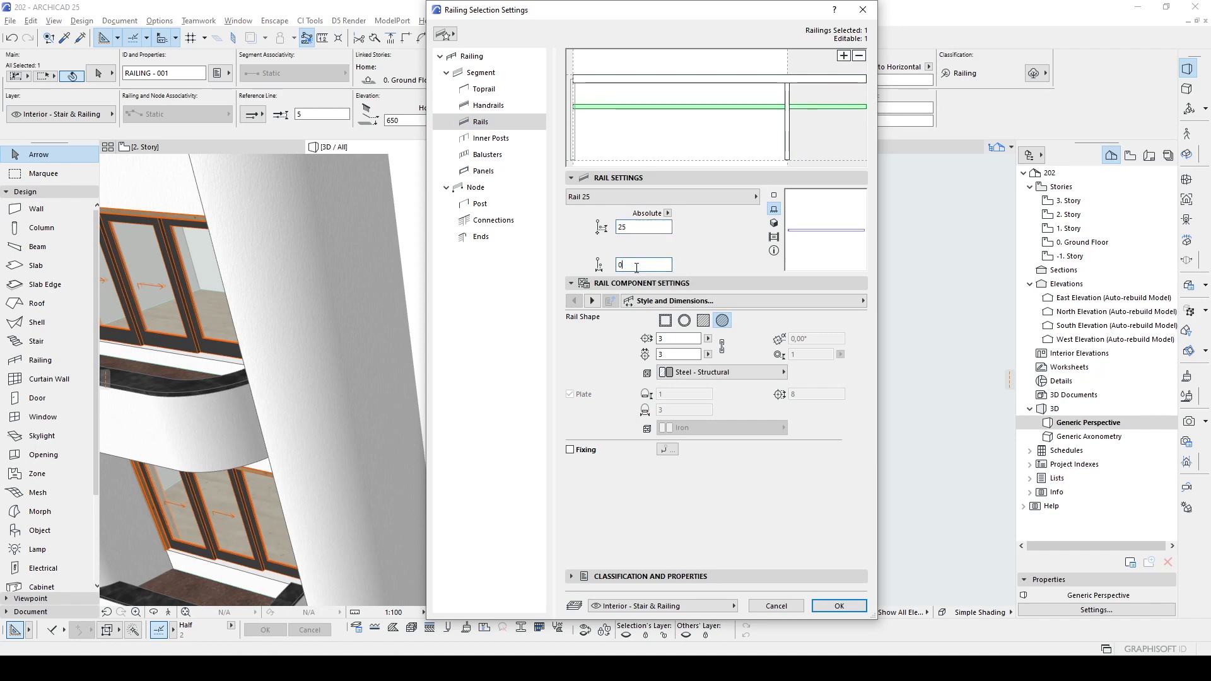
pyautogui.click(839, 606)
# - Add a second horizontal rail to the balcony railing below the existing one, at a height of 12
pyautogui.scroll(3, 829, 425)
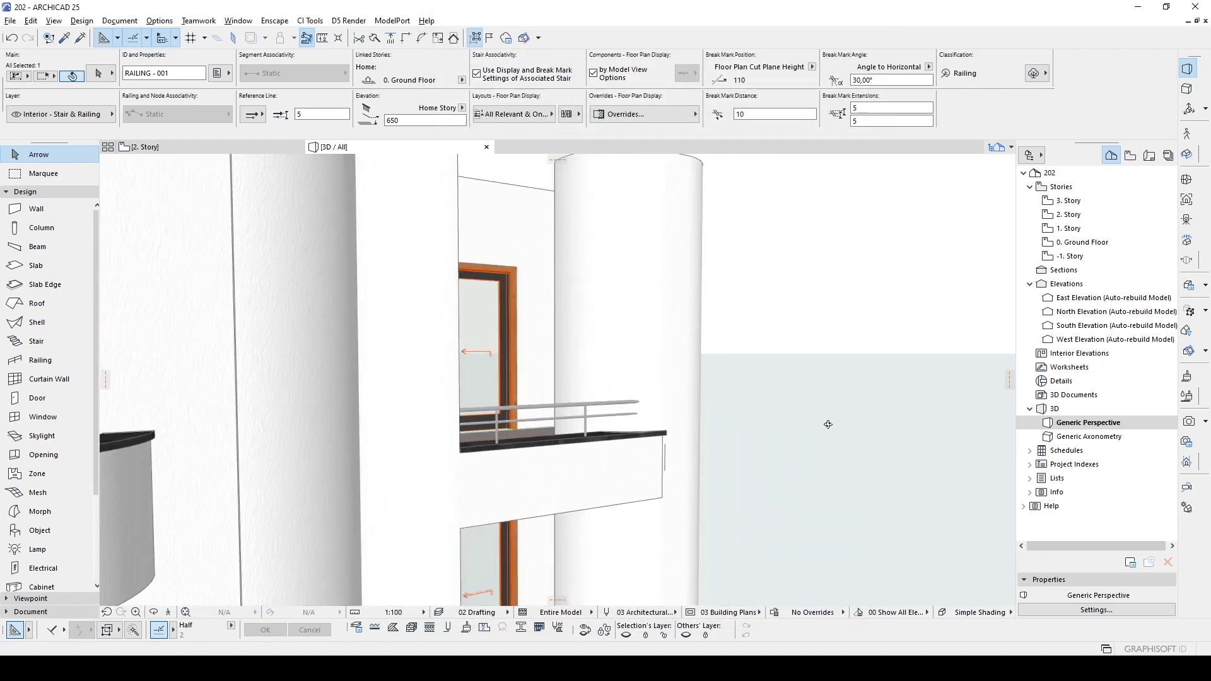
pyautogui.keyDown('shift'); pyautogui.moveTo(828, 424); pyautogui.dragTo(820, 431, button='middle'); pyautogui.keyUp('shift')
pyautogui.hotkey('ctrl', 't')
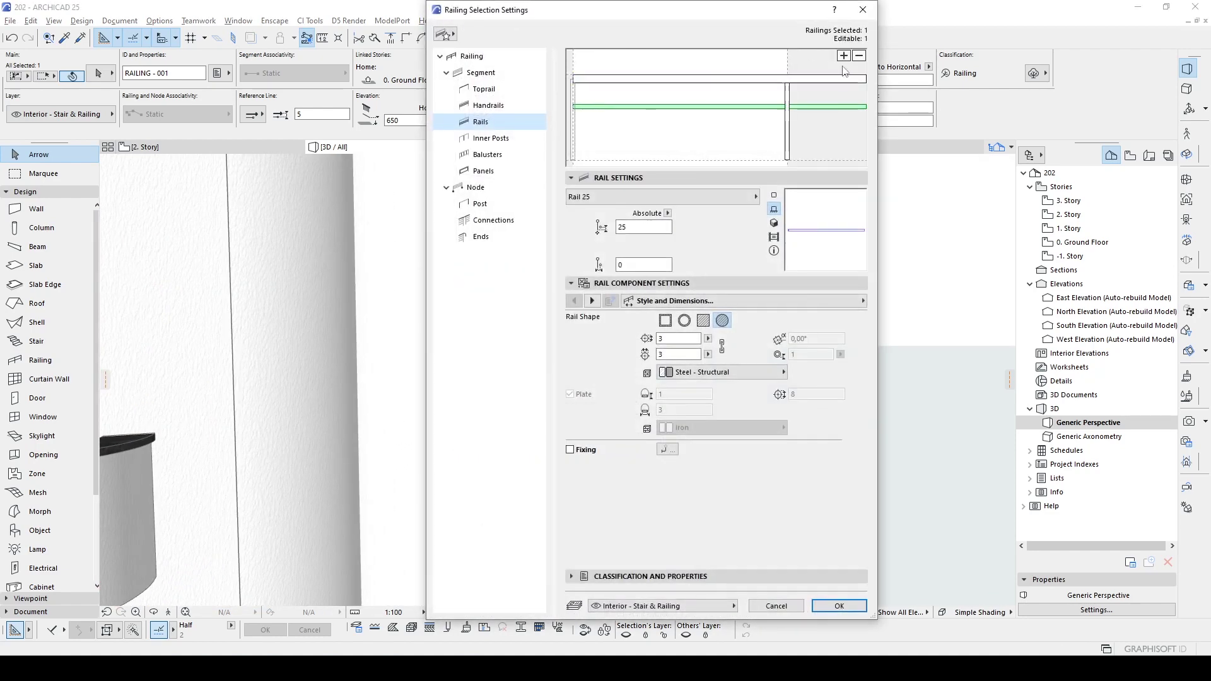
pyautogui.click(844, 56)
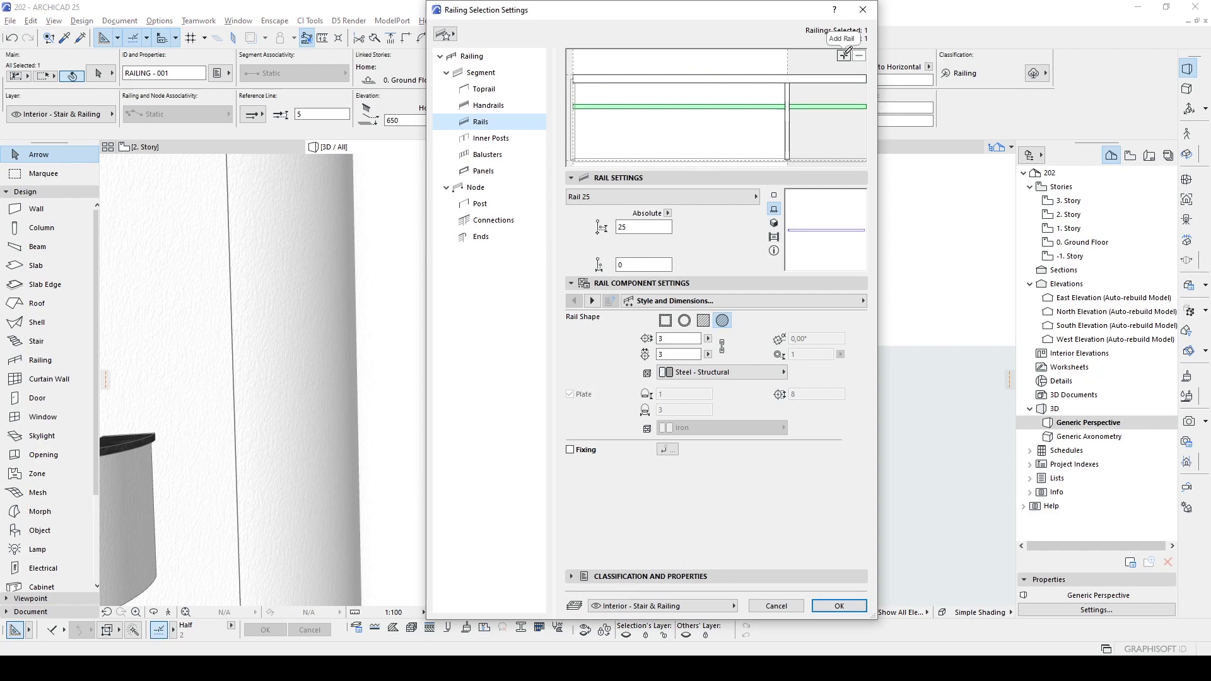
pyautogui.click(708, 133)
pyautogui.click(856, 611)
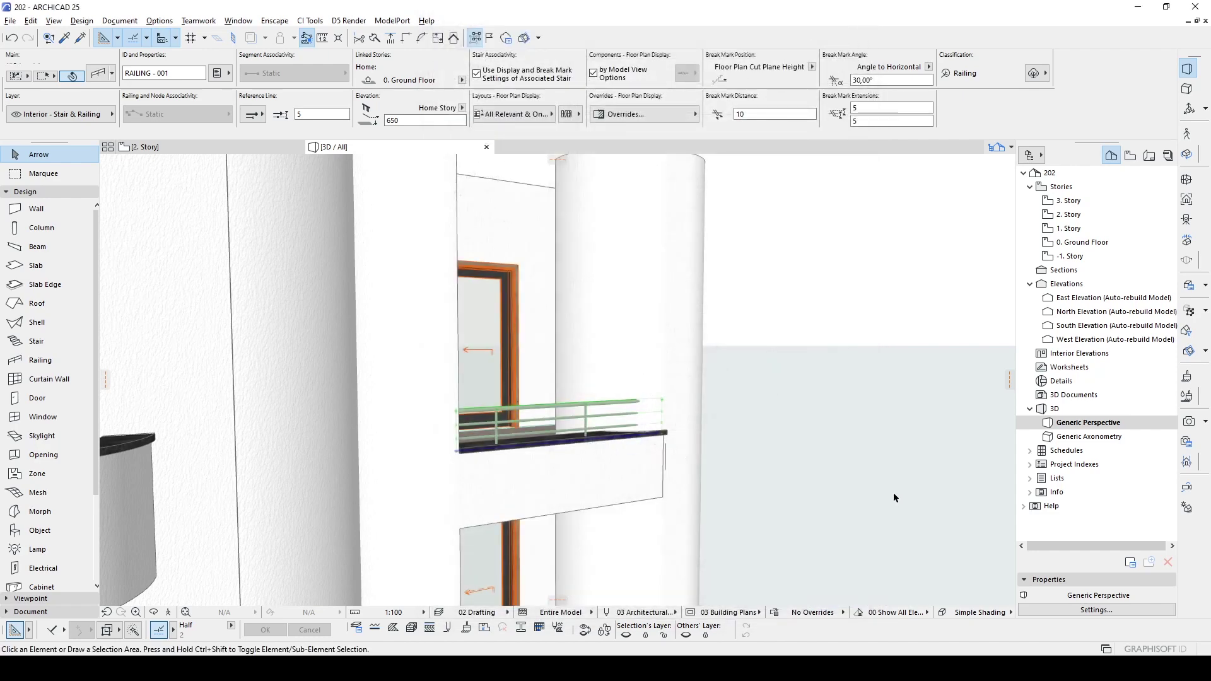
# - Shorten the railing from its right end on the 2. Story plan so it stops near where the curved wall meets the coping
pyautogui.press('Escape')
pyautogui.scroll(-2, 814, 468)
pyautogui.keyDown('shift'); pyautogui.moveTo(784, 470); pyautogui.dragTo(683, 473, button='middle'); pyautogui.keyUp('shift')
pyautogui.scroll(-2, 559, 454)
pyautogui.scroll(4, 661, 453)
pyautogui.click(639, 404)
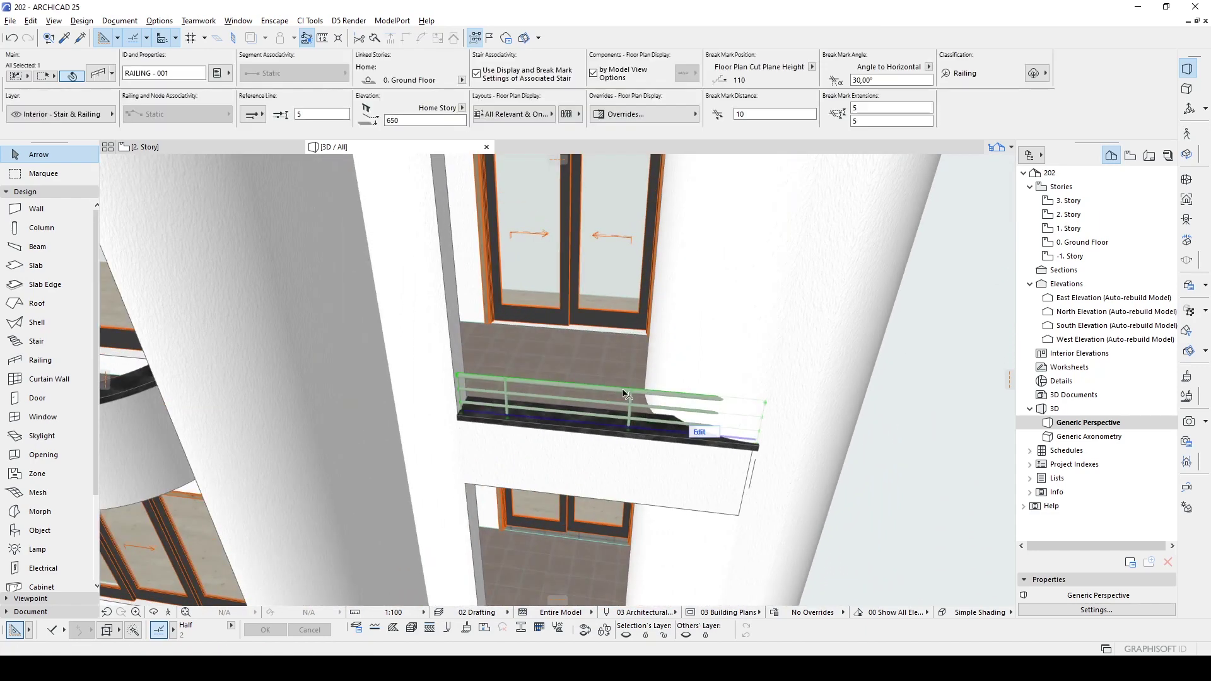
pyautogui.press('F2')
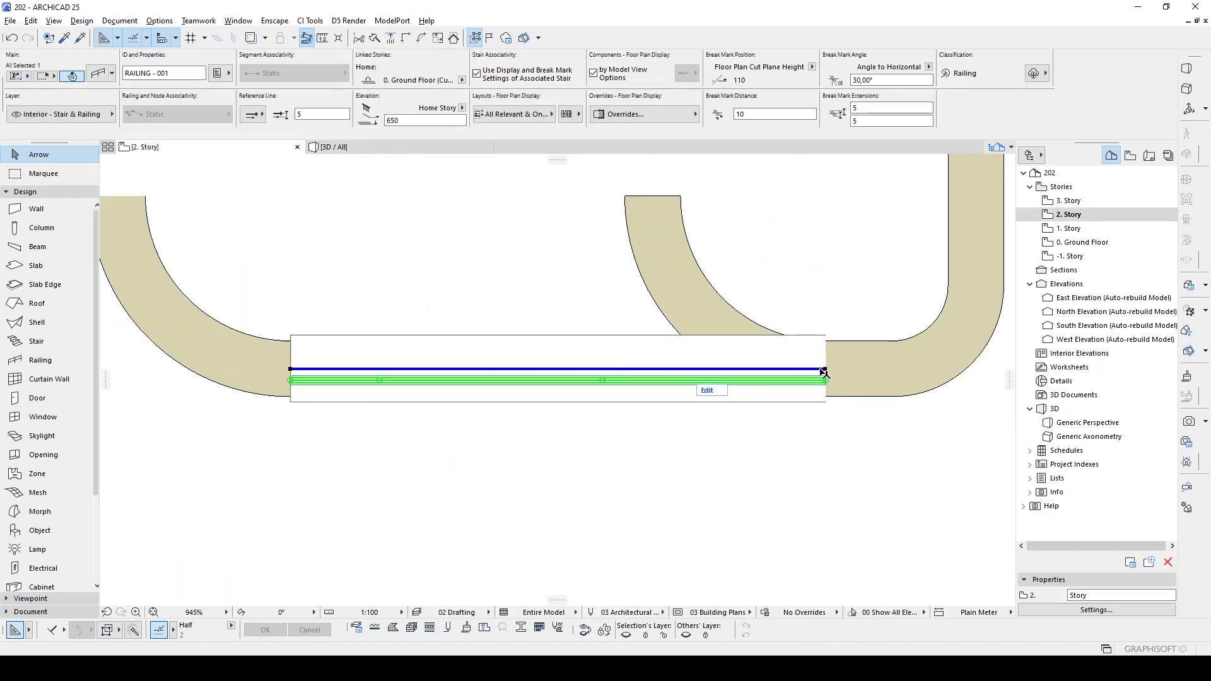
pyautogui.click(823, 369)
pyautogui.click(688, 369)
pyautogui.click(697, 468)
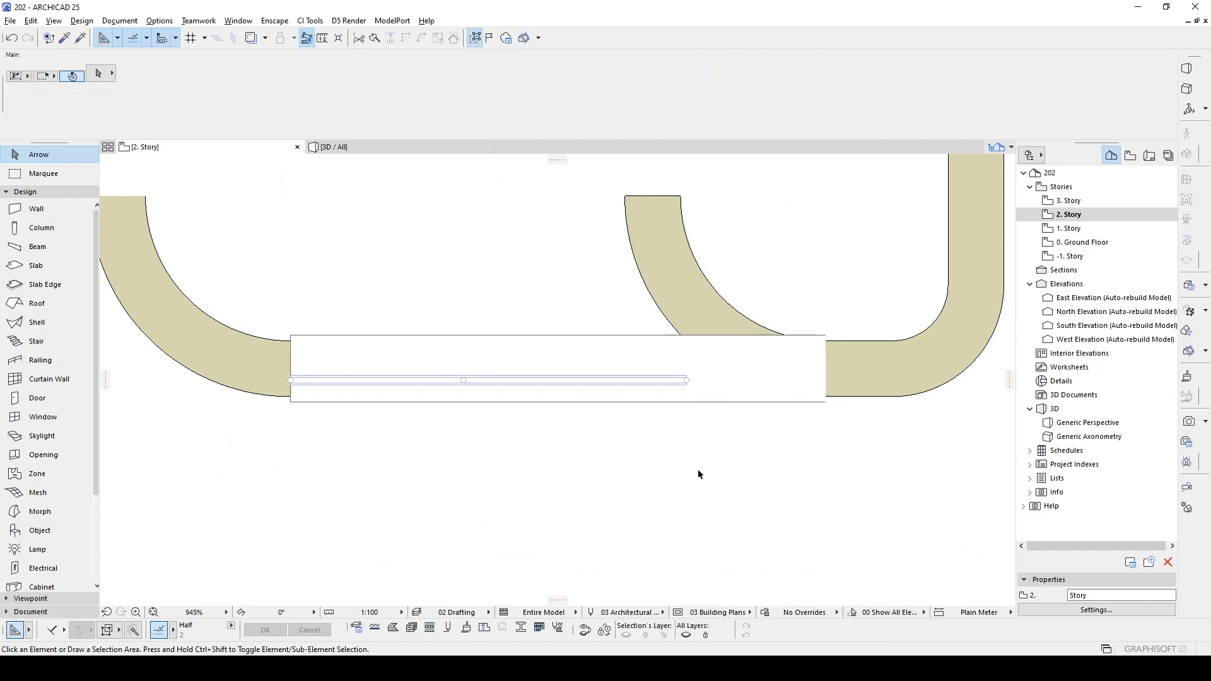
# - Change the toprail end extension so the handrail projects past the railing's end posts
pyautogui.press('F3')
pyautogui.keyDown('shift'); pyautogui.moveTo(711, 424); pyautogui.dragTo(502, 405, button='middle'); pyautogui.keyUp('shift')
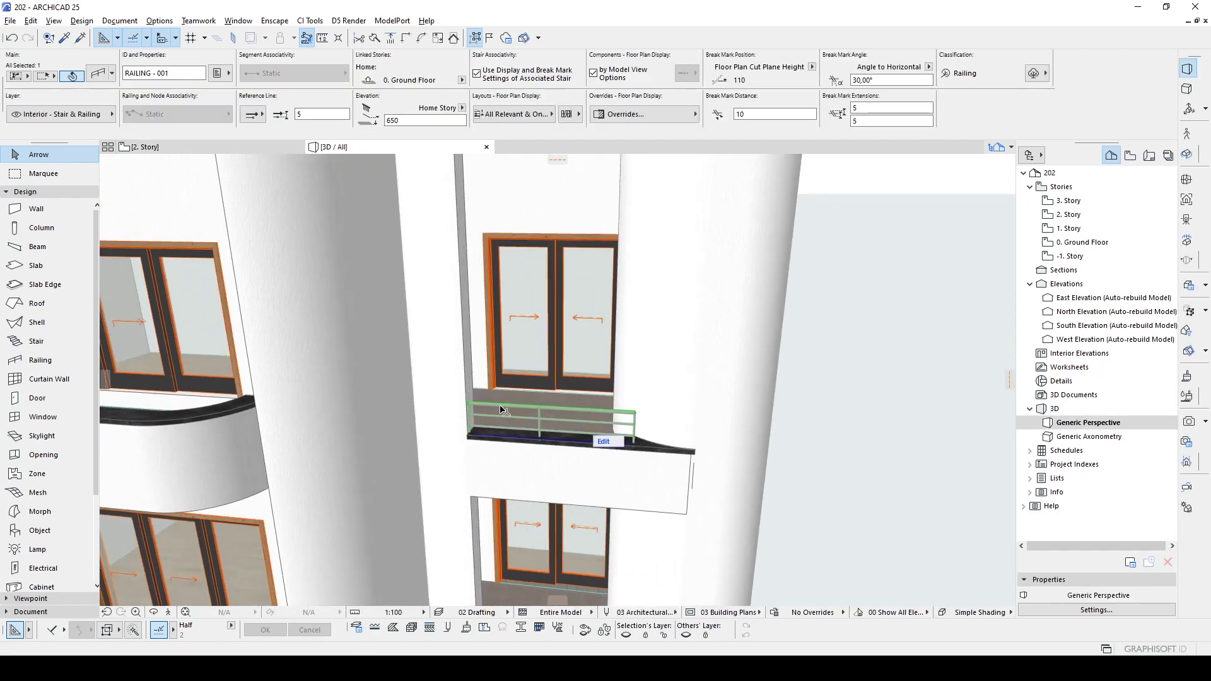
pyautogui.scroll(1, 502, 404)
pyautogui.doubleClick(511, 407)
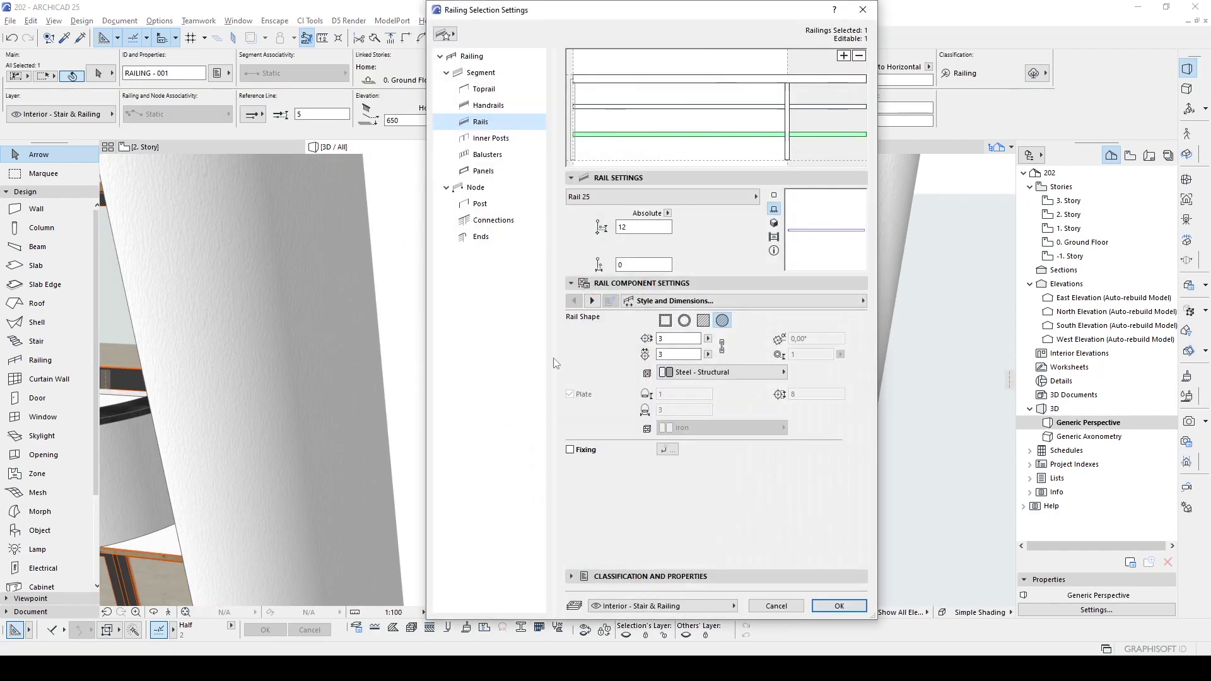
pyautogui.click(492, 211)
pyautogui.click(492, 220)
pyautogui.click(483, 237)
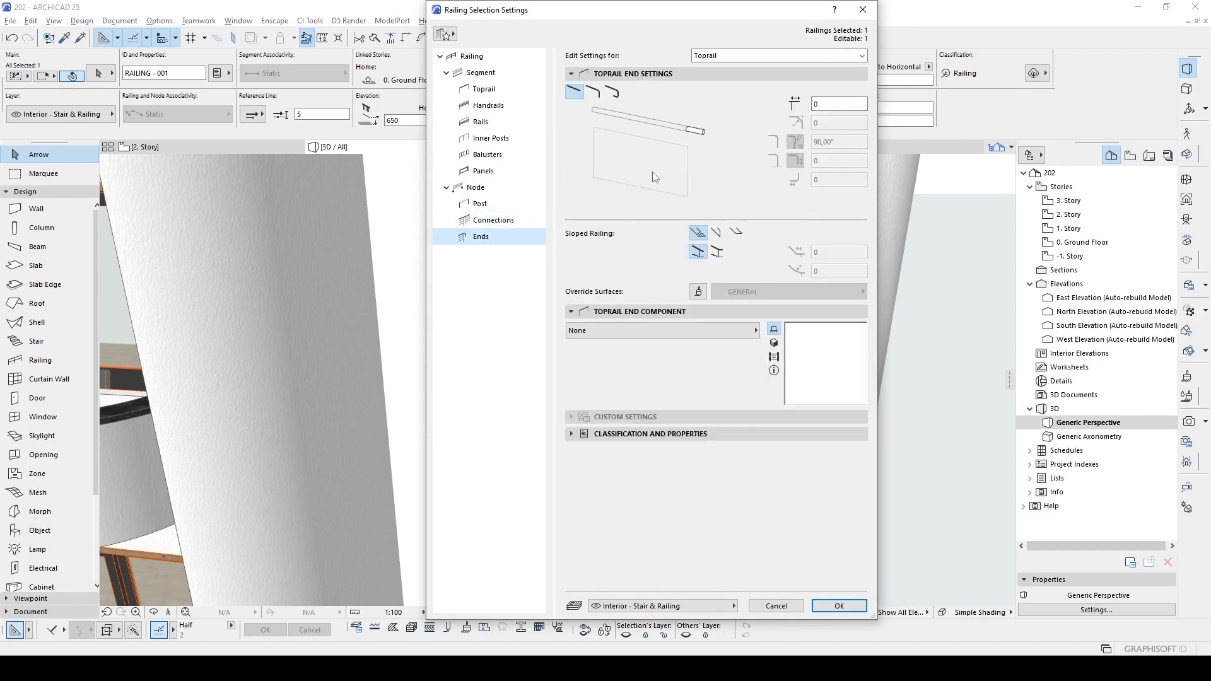
pyautogui.click(833, 104)
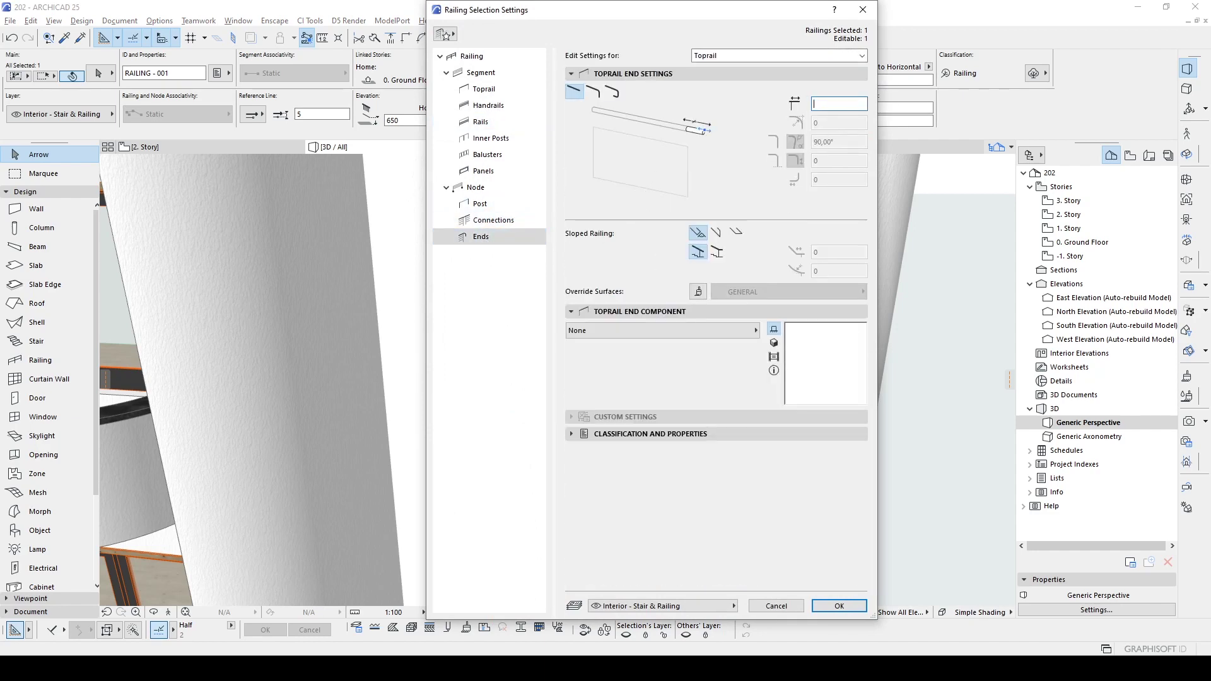
pyautogui.press('Return')
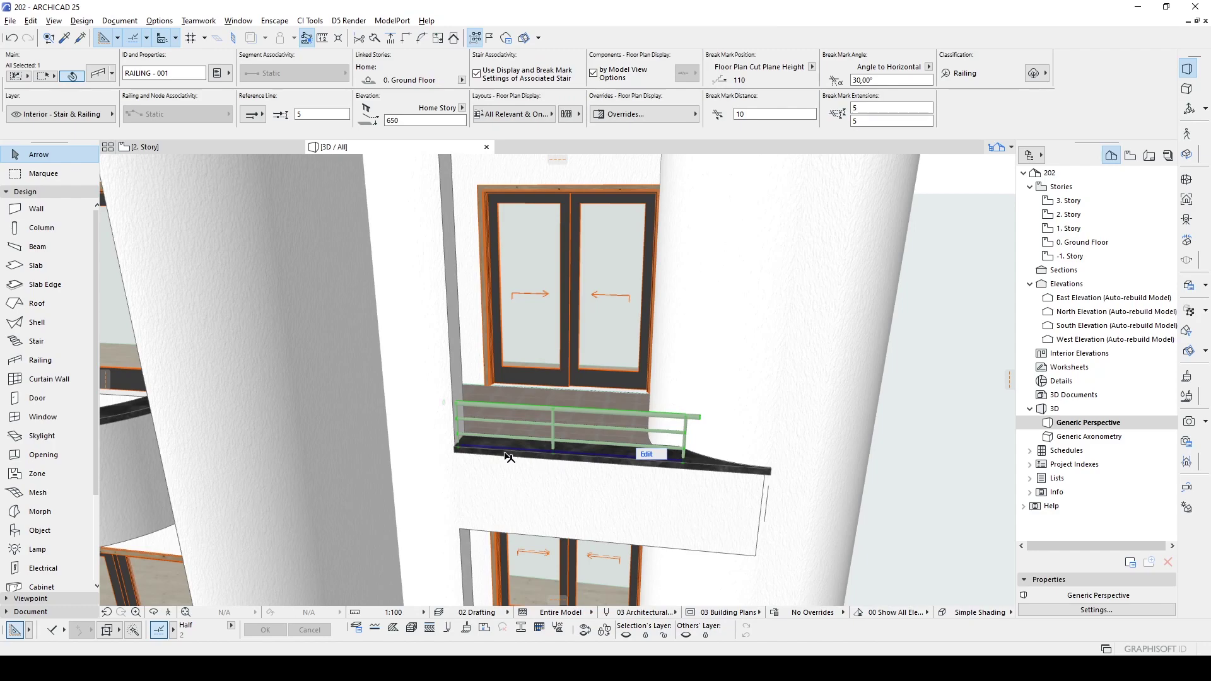
# - Move the railing 10 to the right along the coping on the 2. Story plan and pull its right end slightly back
pyautogui.doubleClick(513, 424)
pyautogui.press('Escape')
pyautogui.press('F2')
pyautogui.hotkey('ctrl', 'd')
pyautogui.click(389, 462)
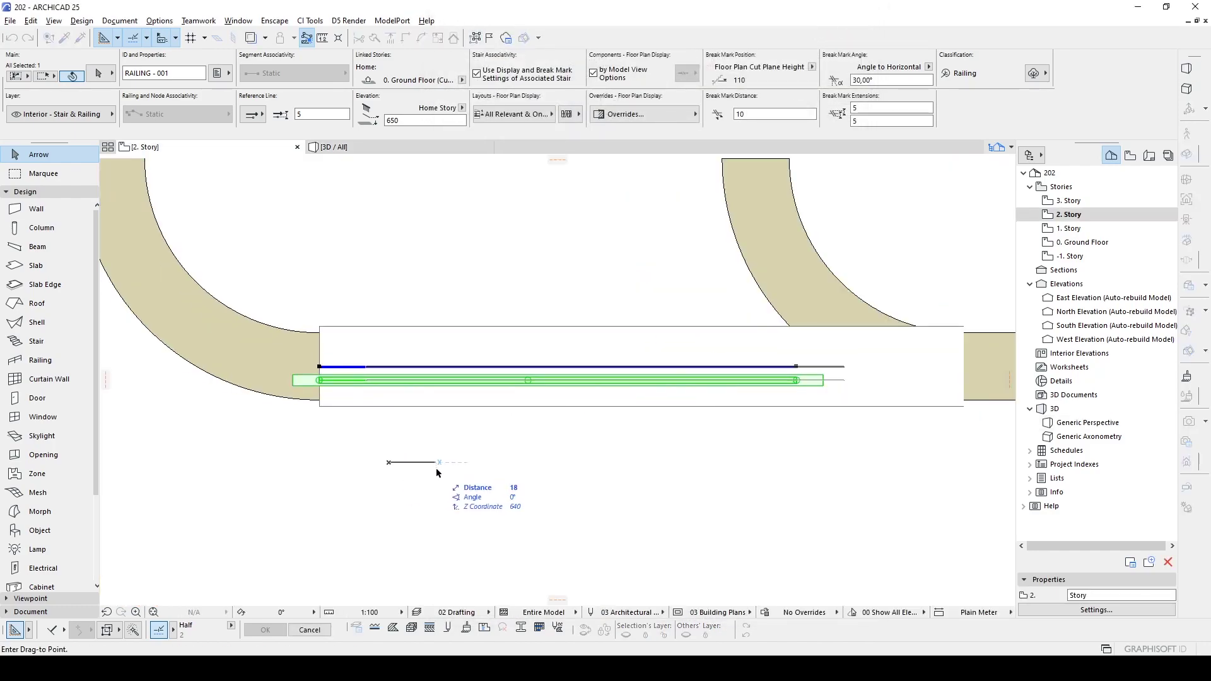
pyautogui.write('10')
pyautogui.press('Return')
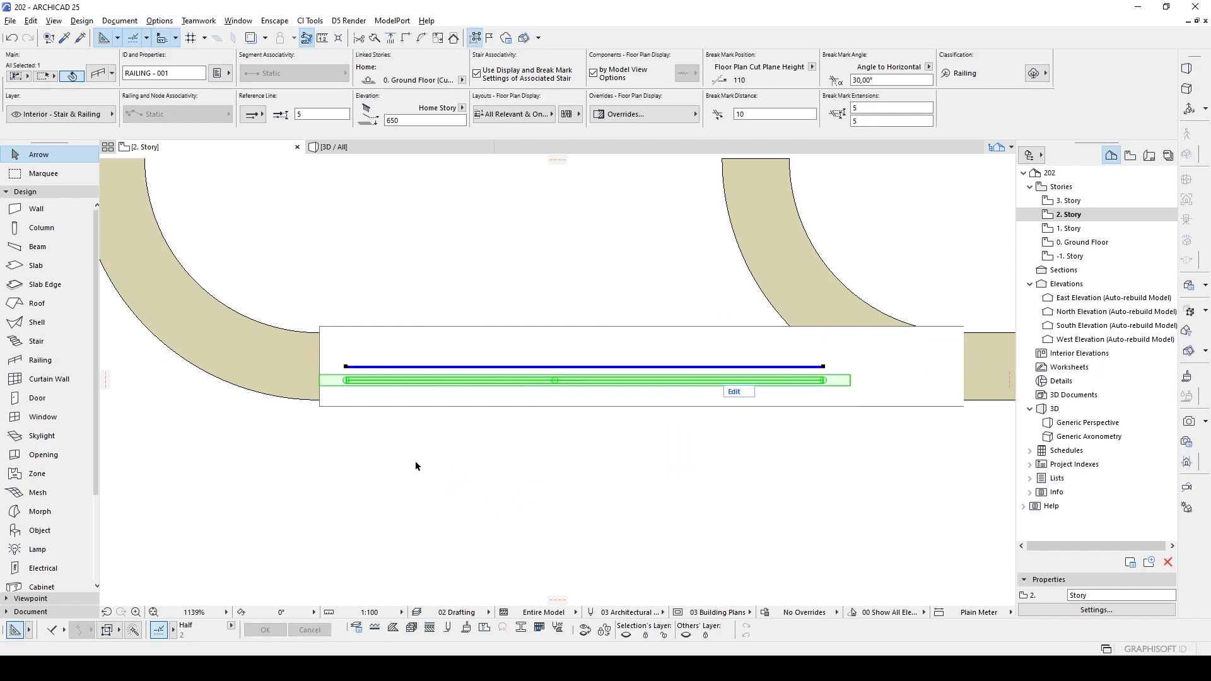
pyautogui.click(825, 369)
# - In the 3D view, copy the balcony railing 325 straight down onto the parapet of the balcony one storey below
pyautogui.press('F3')
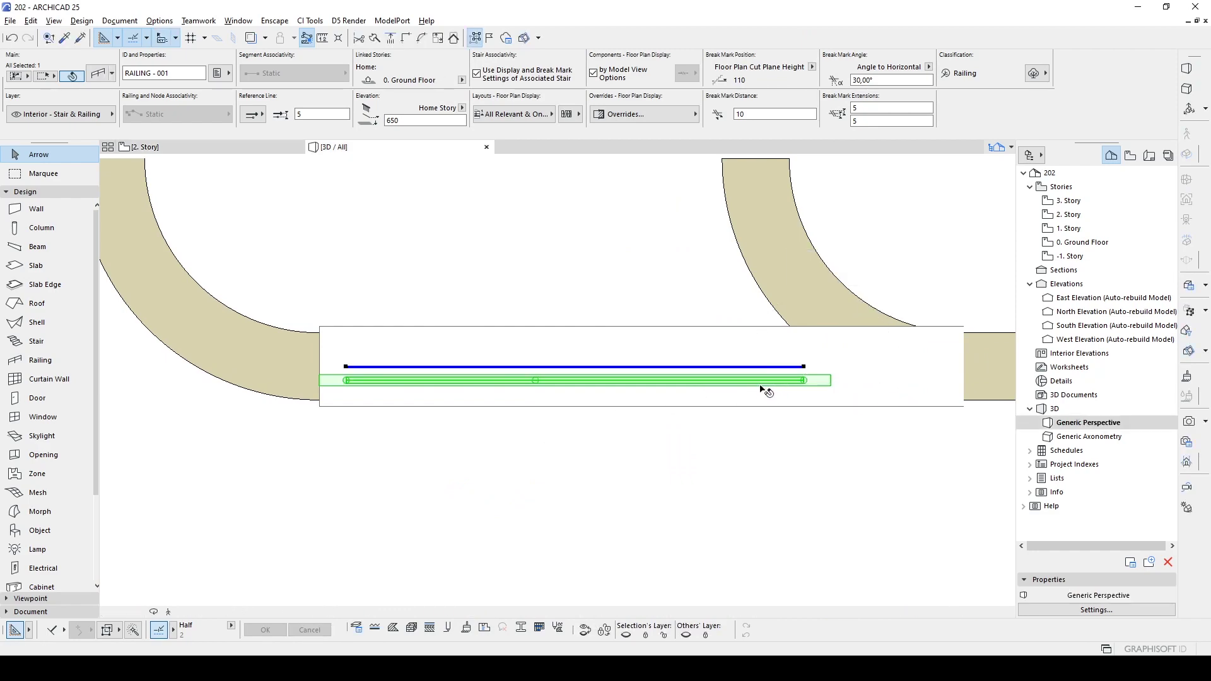
pyautogui.press('Escape')
pyautogui.scroll(-5, 751, 410)
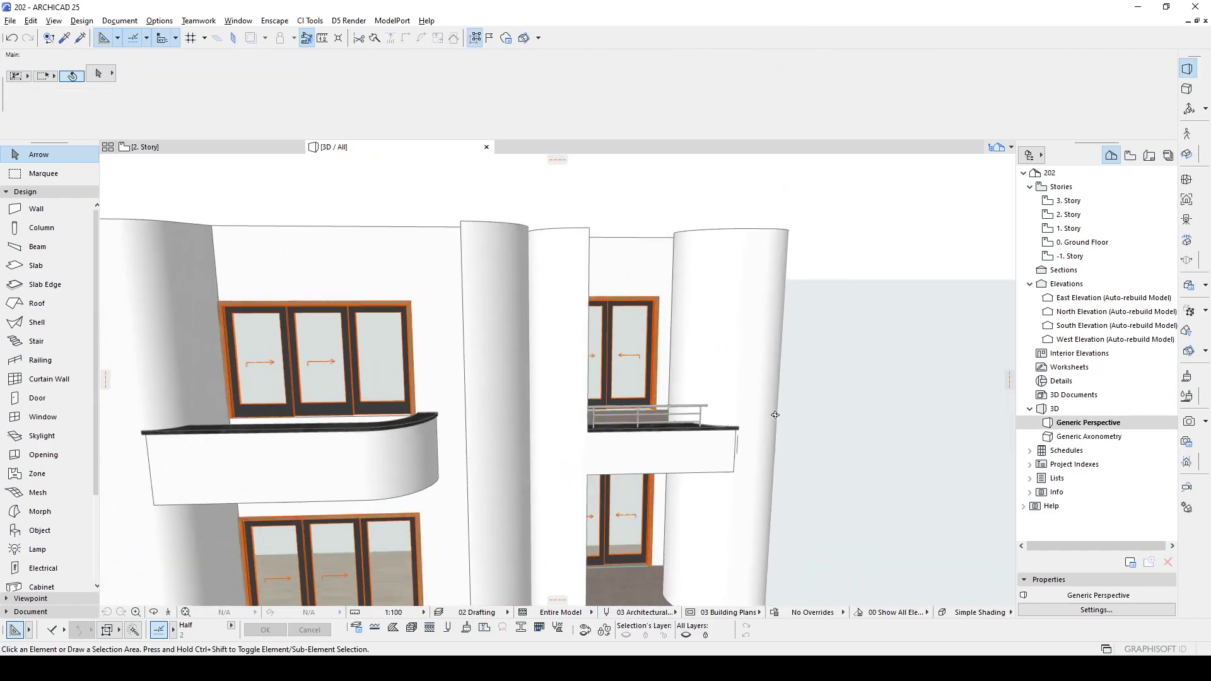
pyautogui.keyDown('shift'); pyautogui.moveTo(723, 472); pyautogui.dragTo(710, 301, button='middle'); pyautogui.keyUp('shift')
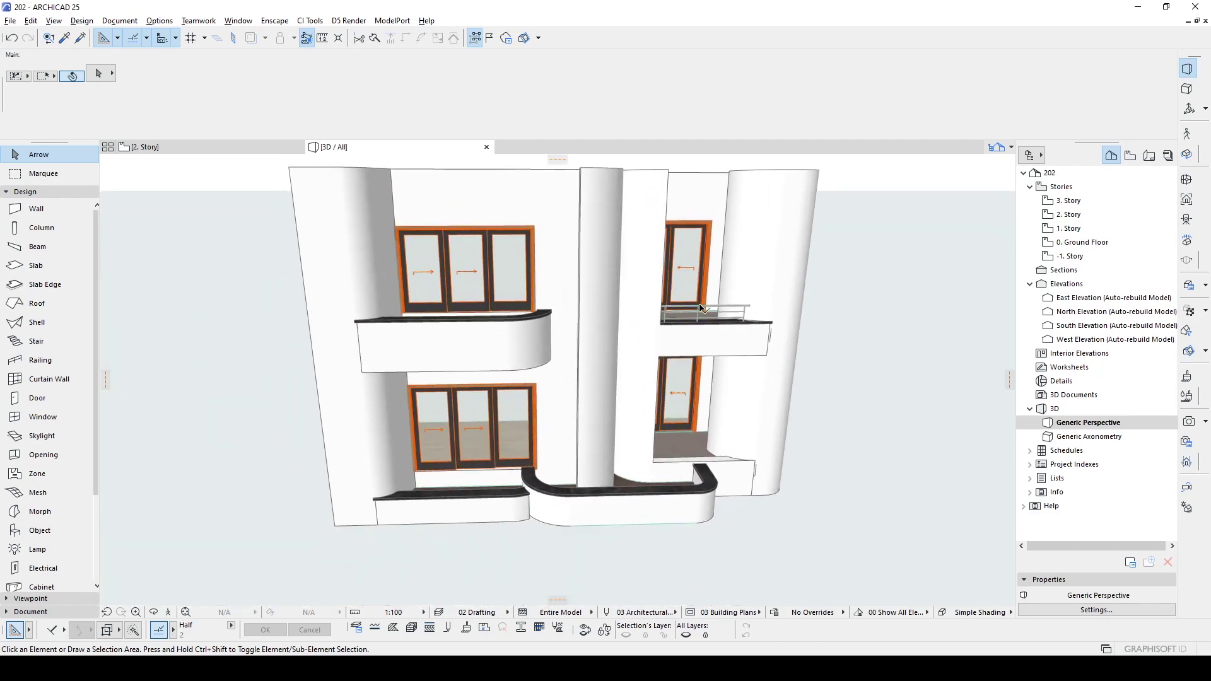
pyautogui.click(701, 309)
pyautogui.keyDown('shift'); pyautogui.moveTo(746, 400); pyautogui.dragTo(801, 305, button='middle'); pyautogui.keyUp('shift')
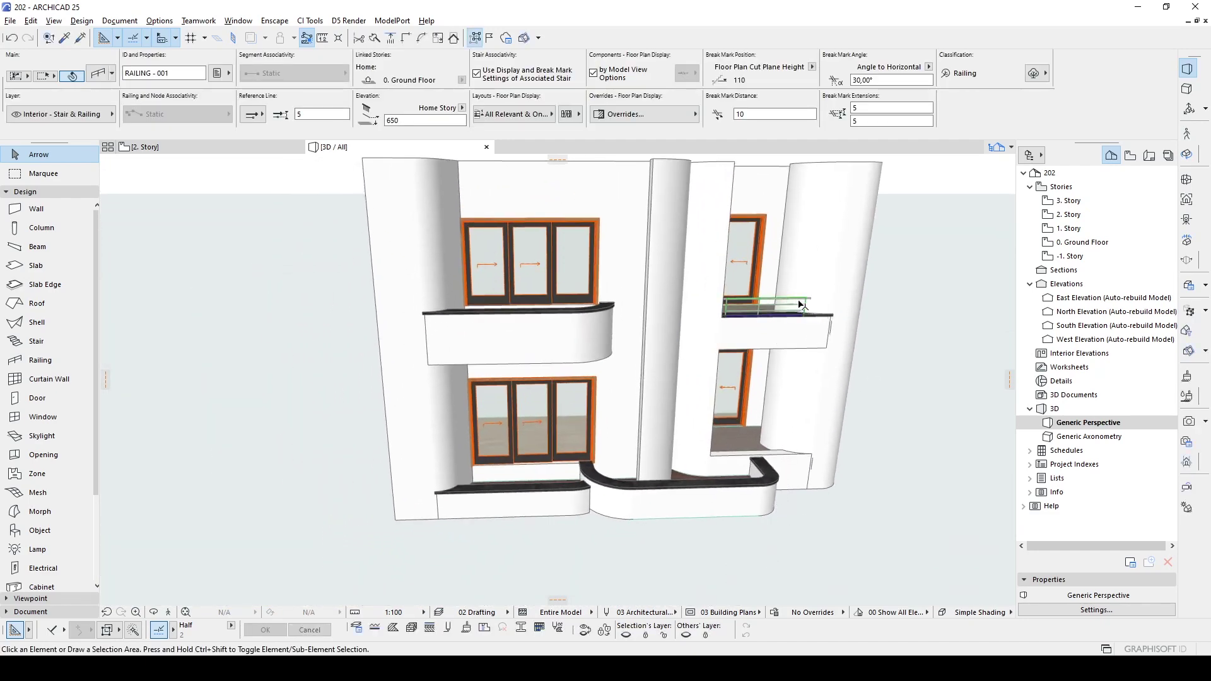
pyautogui.hotkey('ctrl', 'shift', 'd')
pyautogui.keyDown('shift'); pyautogui.moveTo(831, 372); pyautogui.dragTo(838, 357, button='middle'); pyautogui.keyUp('shift')
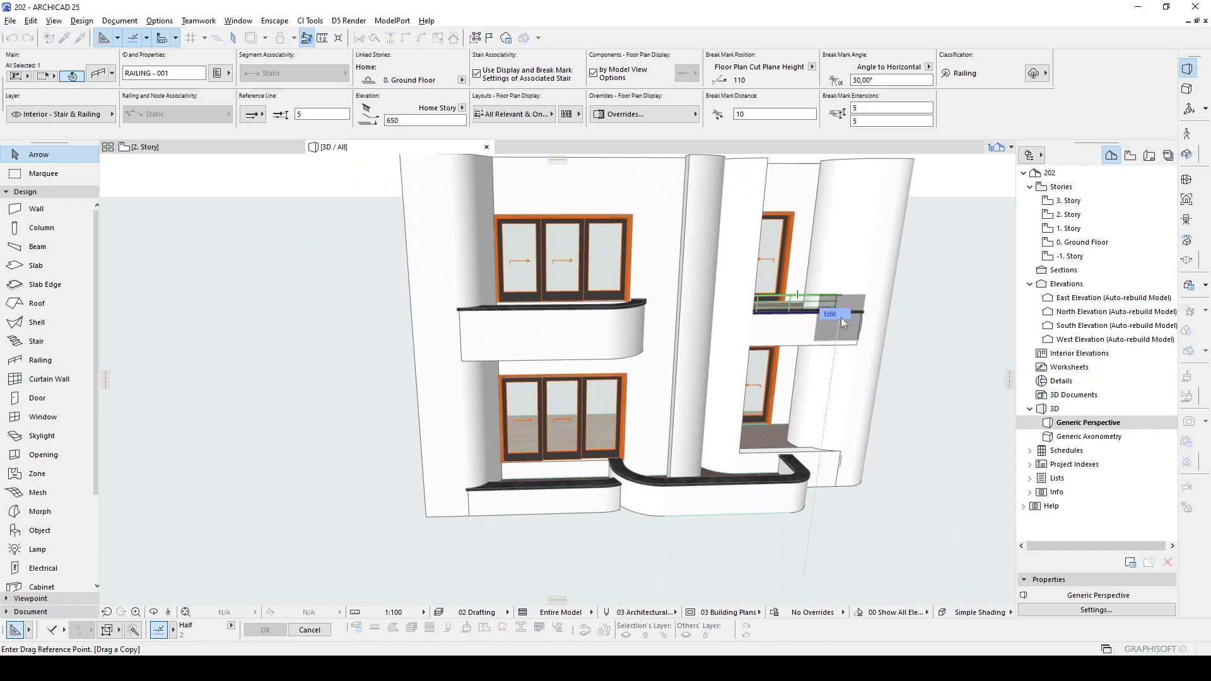
pyautogui.click(862, 312)
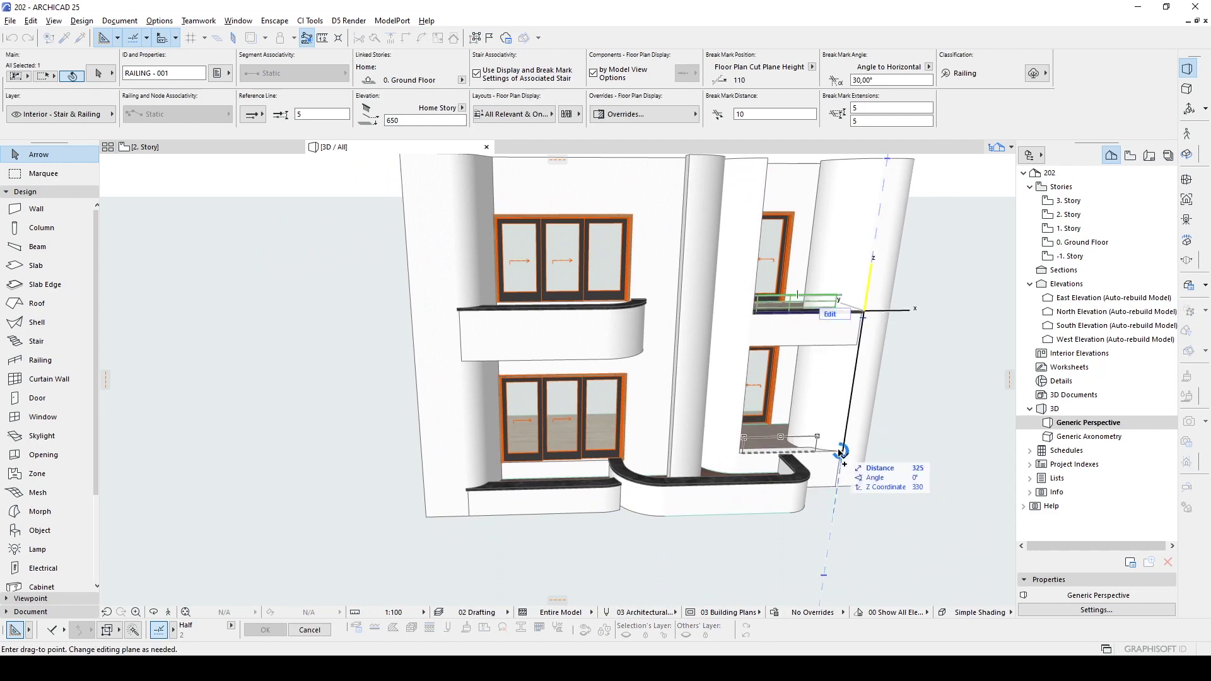
pyautogui.press('Return')
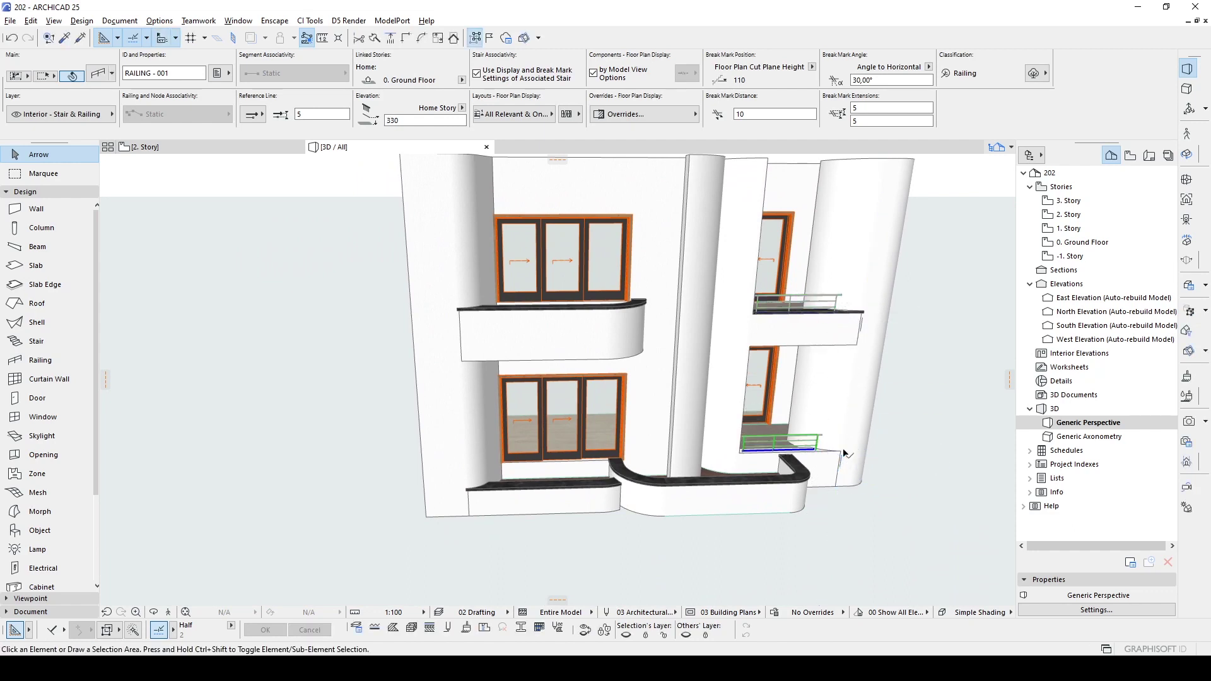
pyautogui.press('Escape')
# - Examine the building's front facade, with its balcony railings, copings and wall openings, from several angles in 3D
pyautogui.keyDown('shift'); pyautogui.moveTo(841, 470); pyautogui.dragTo(784, 433, button='middle'); pyautogui.keyUp('shift')
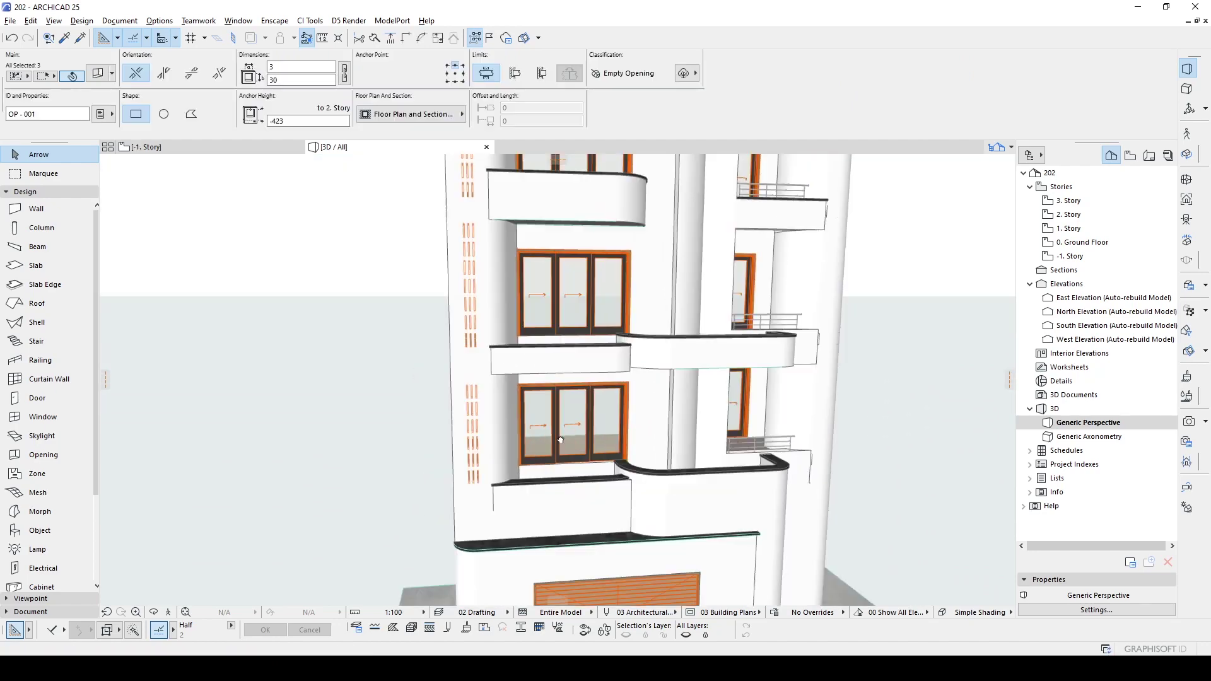
pyautogui.scroll(-3, 657, 427)
pyautogui.keyDown('shift'); pyautogui.moveTo(657, 427); pyautogui.dragTo(628, 435, button='middle'); pyautogui.keyUp('shift')
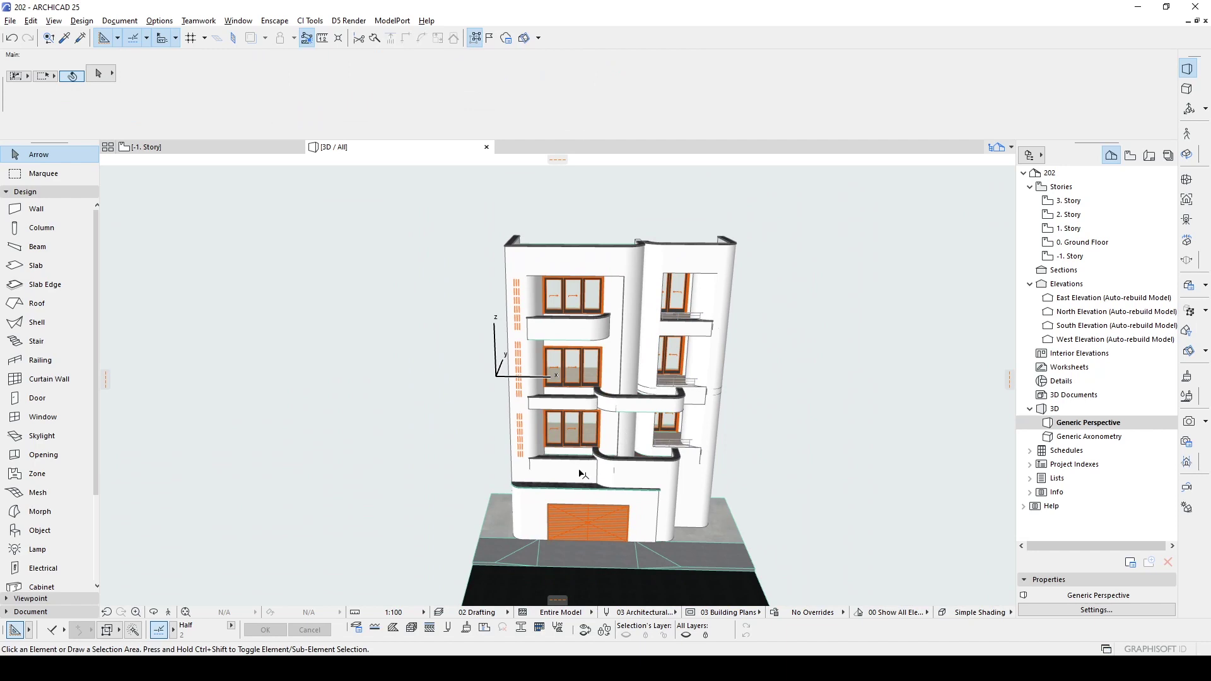
pyautogui.keyDown('shift'); pyautogui.moveTo(579, 474); pyautogui.dragTo(696, 457, button='middle'); pyautogui.keyUp('shift')
pyautogui.scroll(5, 660, 409)
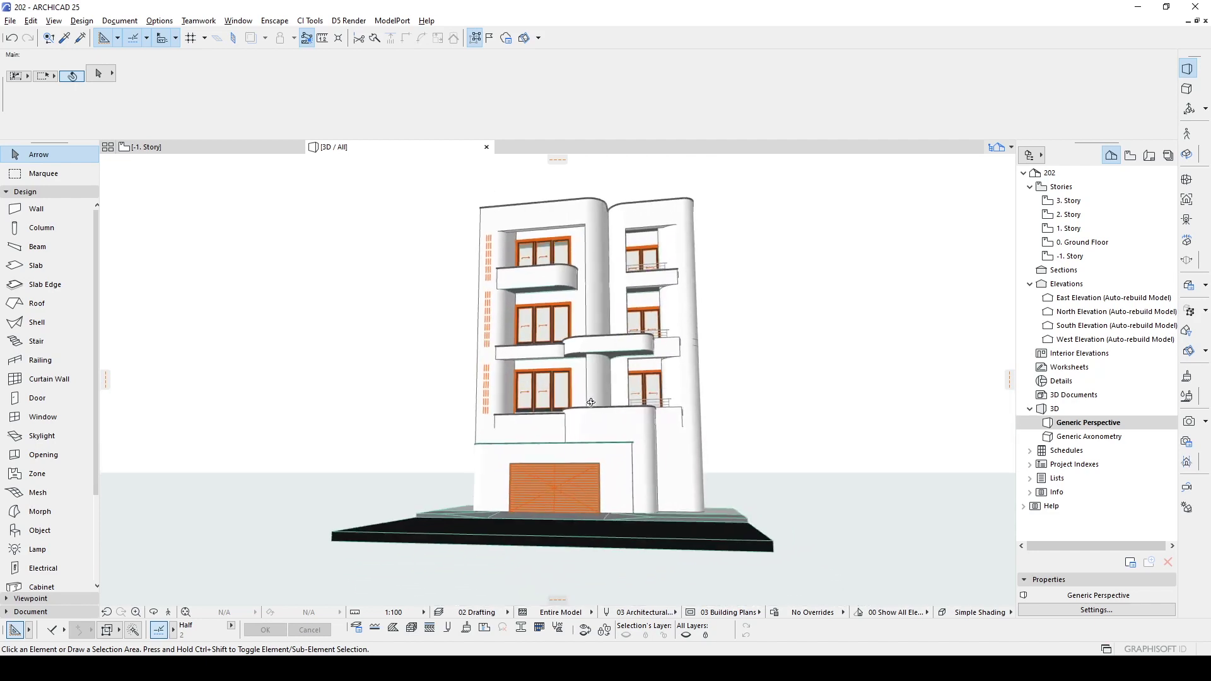
pyautogui.scroll(-5, 538, 433)
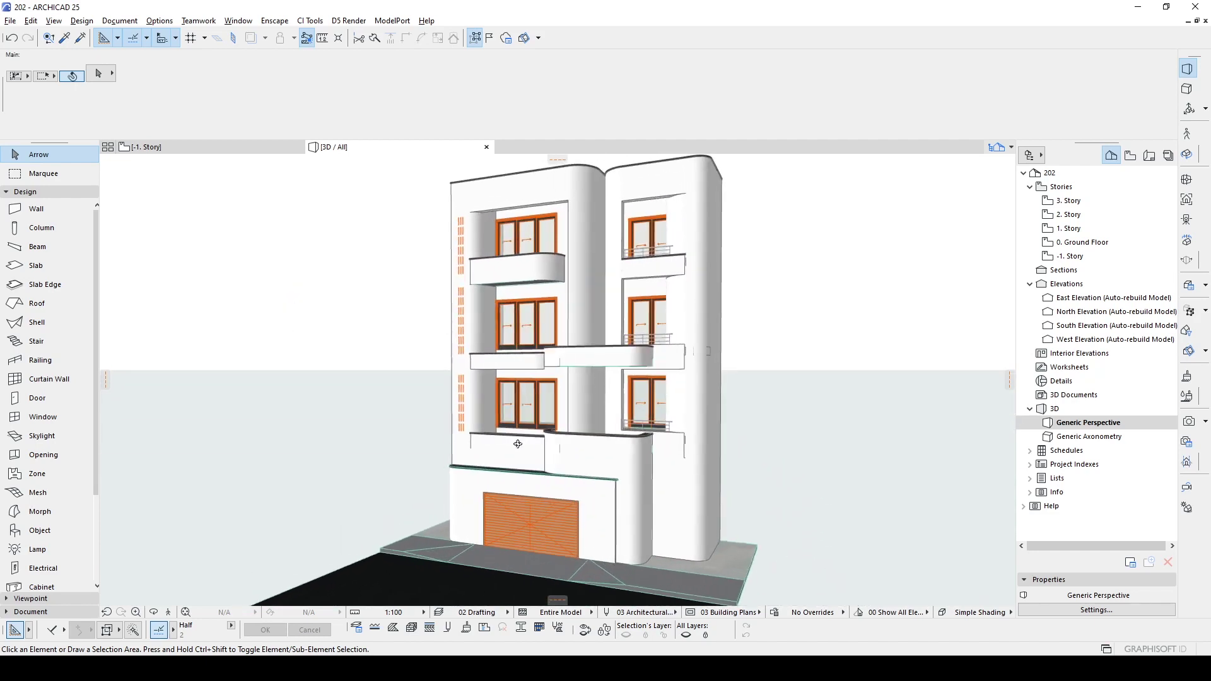
pyautogui.moveTo(514, 447); pyautogui.dragTo(525, 417, button='middle')
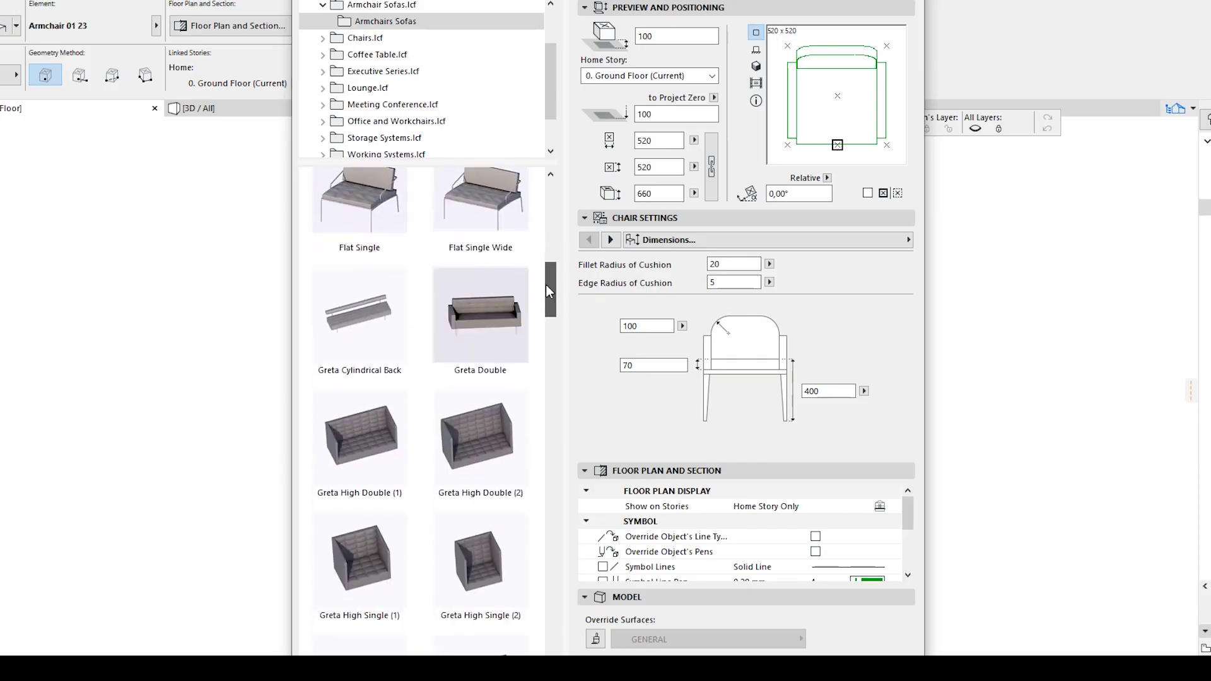
# - Browse the Armchairs Sofas and Chairs object libraries for furniture to place on the ground floor
pyautogui.scroll(-10, 442, 441)
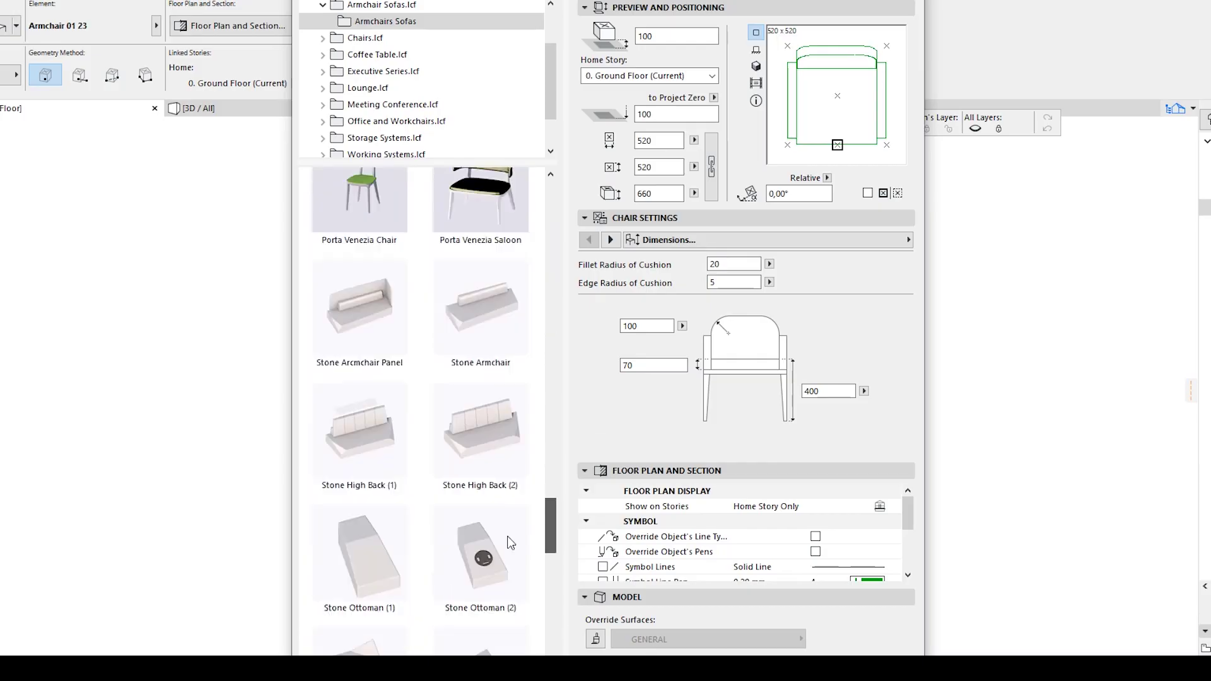
pyautogui.click(357, 39)
pyautogui.moveTo(550, 200); pyautogui.dragTo(524, 407)
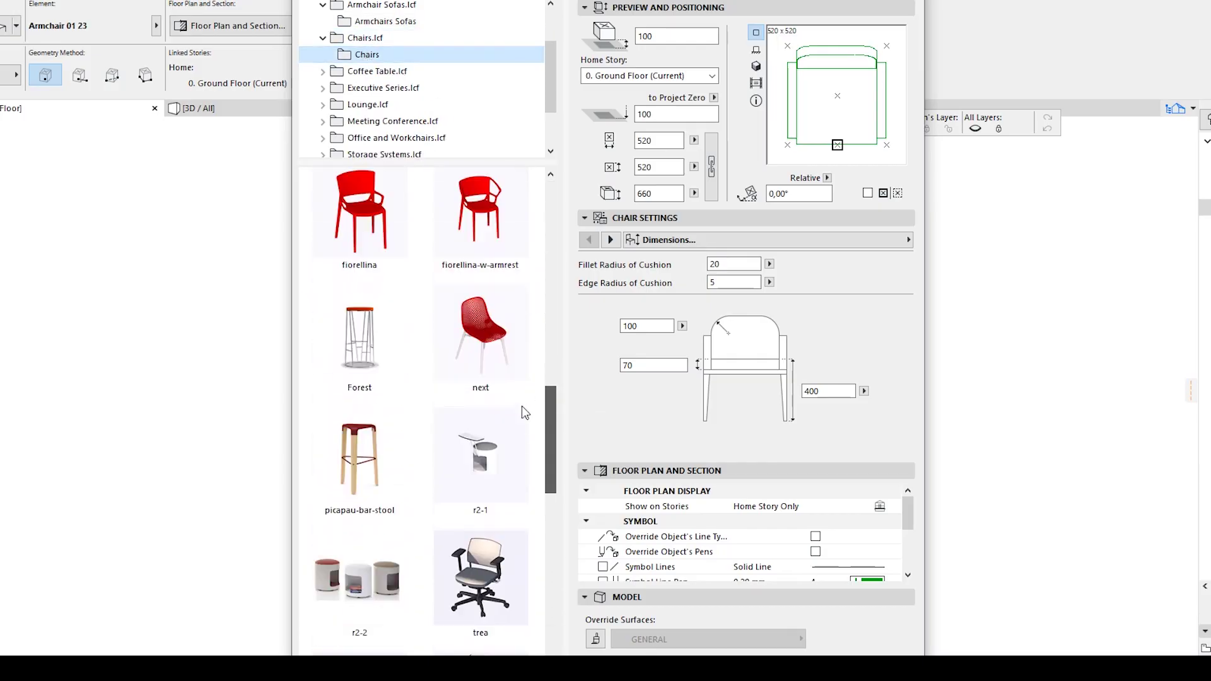